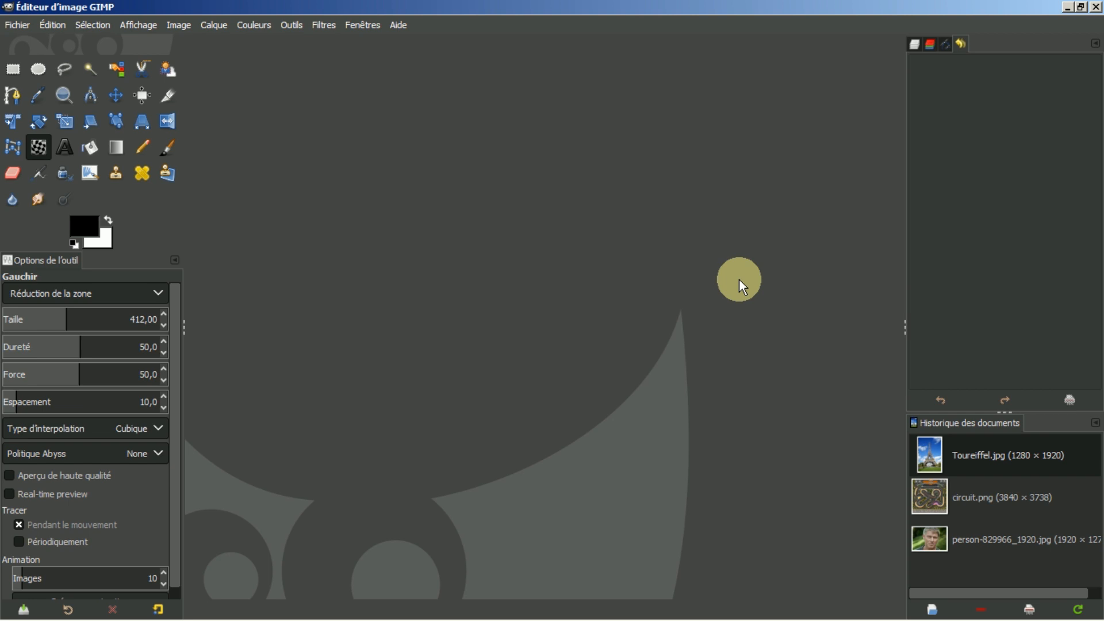
Step: Open Toureiffel.jpg from the document history
{"action": "left_click", "coordinate": [966, 457]}
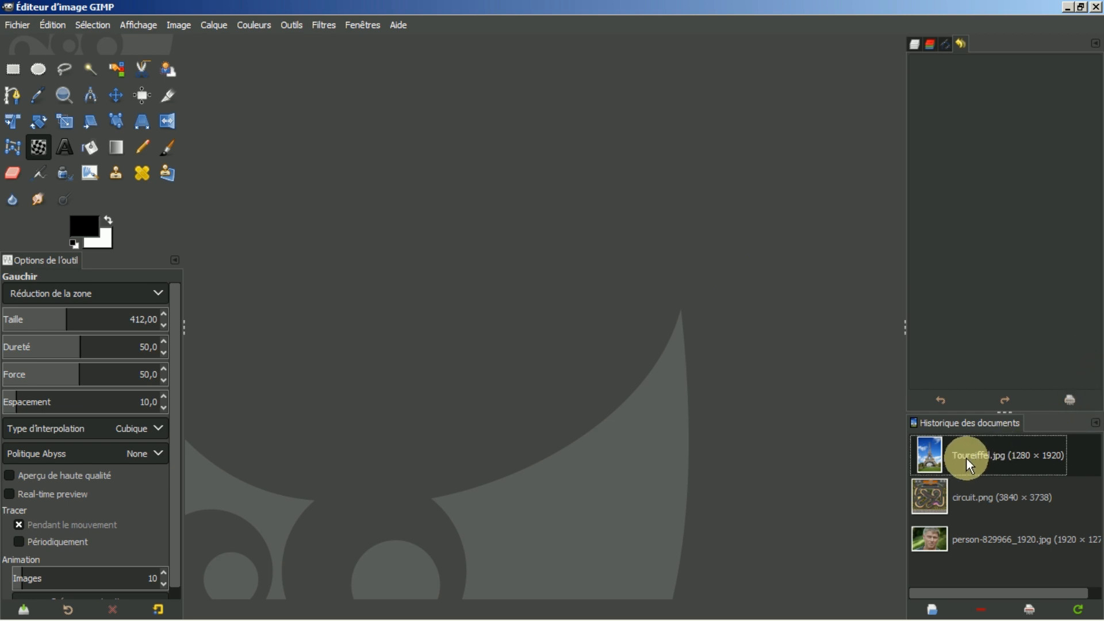
{"action": "double_click", "coordinate": [968, 461]}
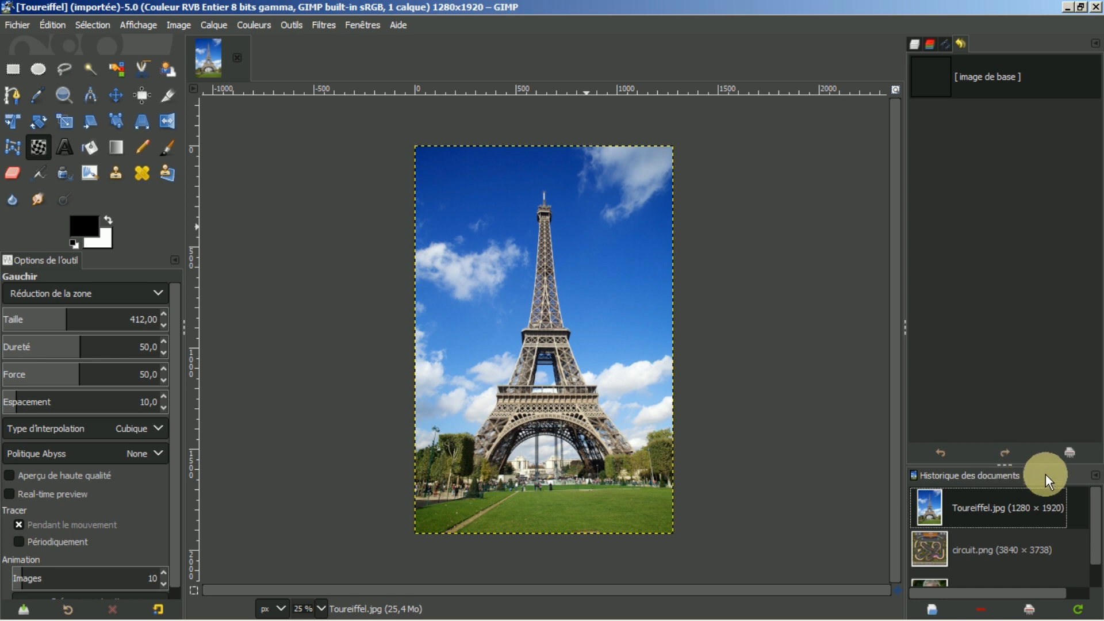
Step: Add a Navigation tab beside the document history and use it to fit the whole image in the window
{"action": "left_click", "coordinate": [1094, 475]}
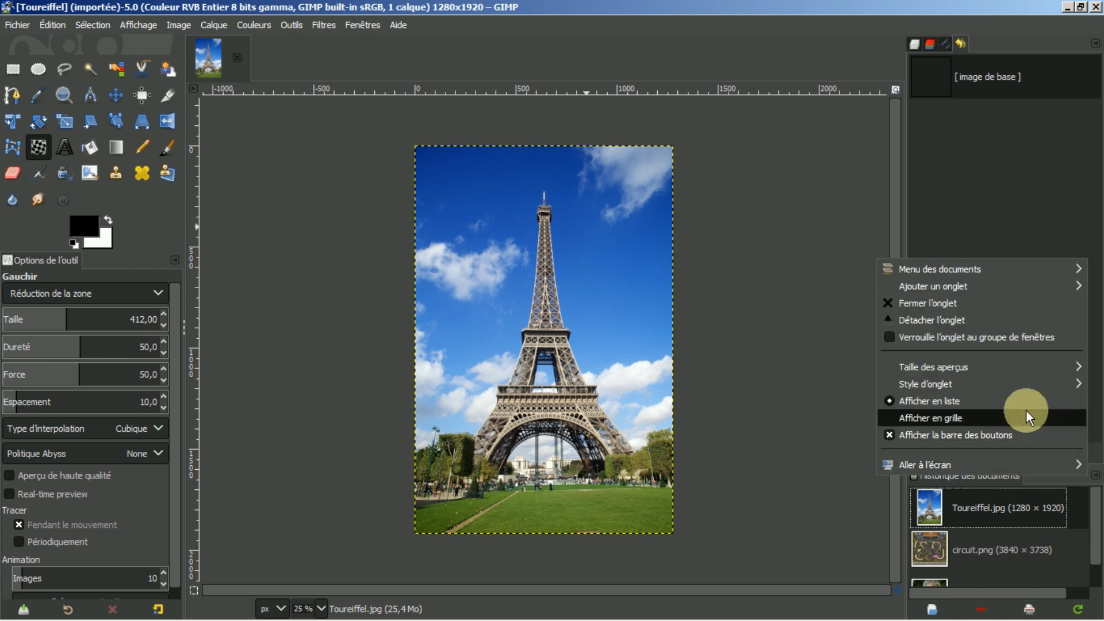
{"action": "mouse_move", "coordinate": [977, 288]}
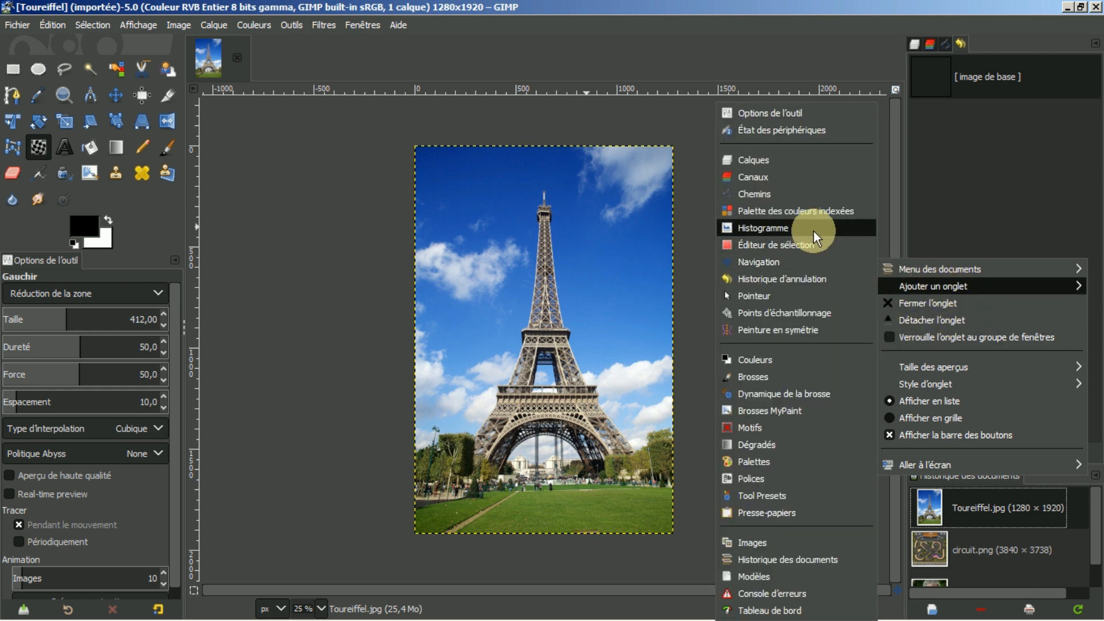
{"action": "left_click", "coordinate": [742, 262]}
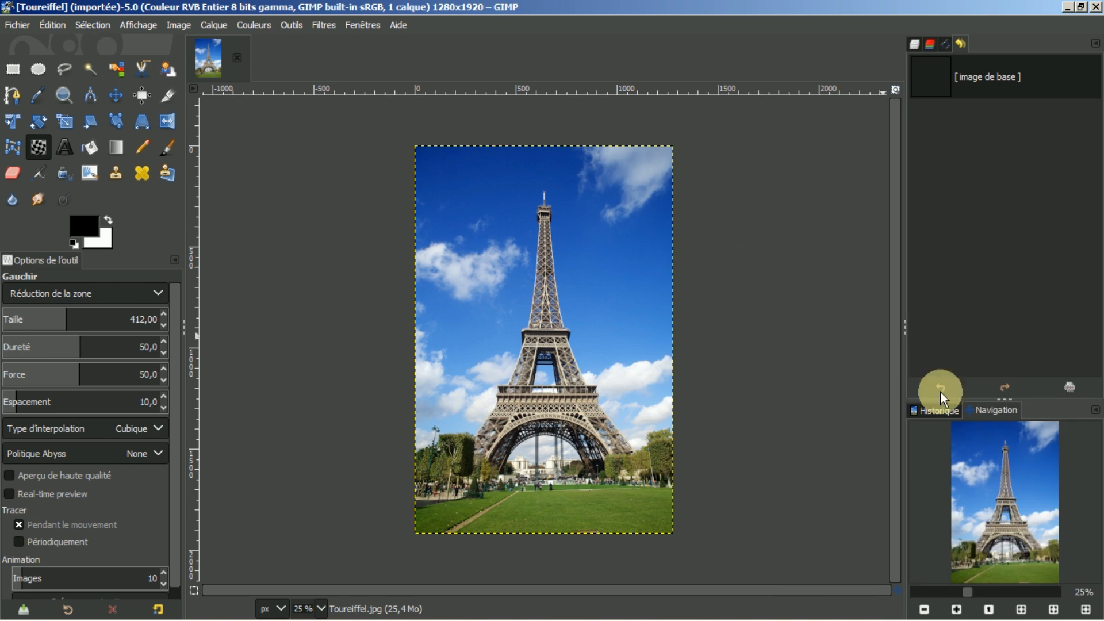
{"action": "left_click", "coordinate": [1022, 609]}
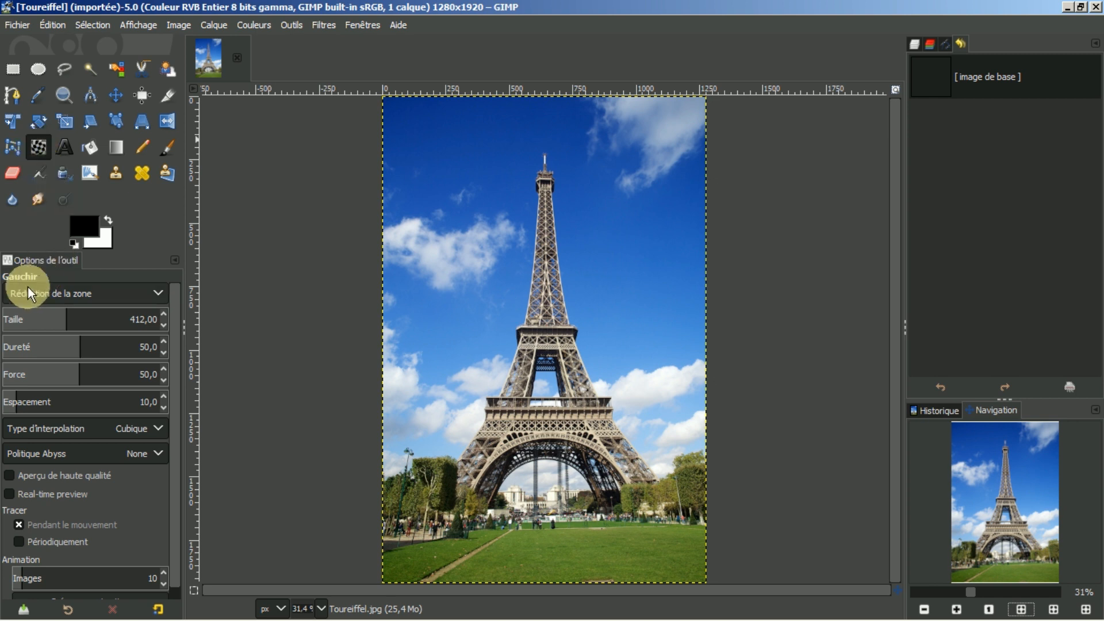
Step: Warp the right edge of the tower's middle section using the 'Tourbillon (sens horaire)' behaviour
{"action": "left_click", "coordinate": [163, 294]}
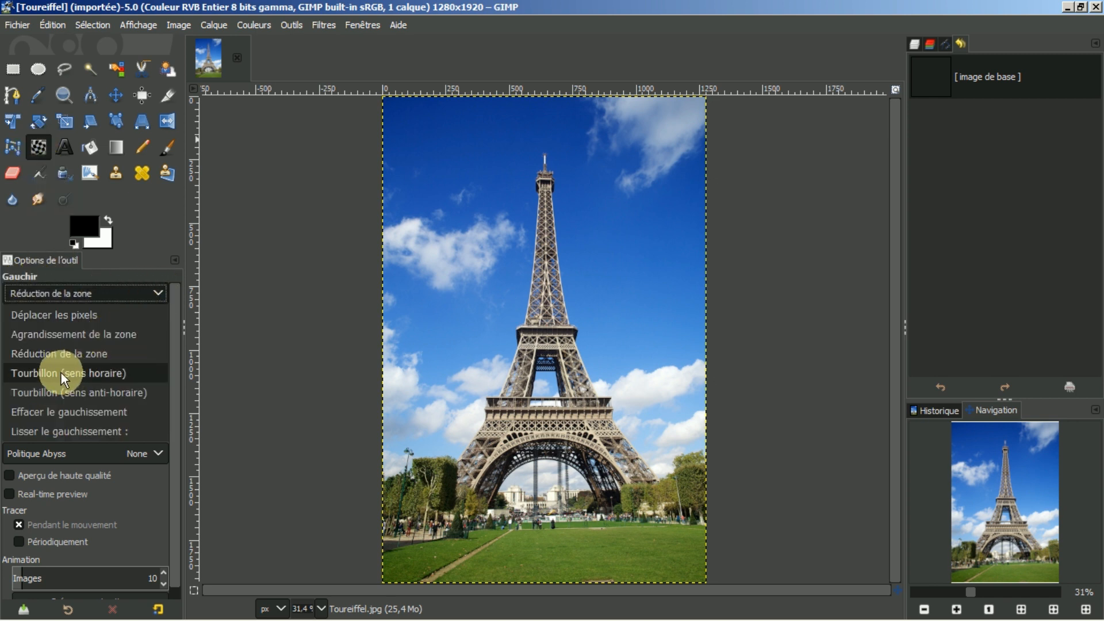
{"action": "left_click", "coordinate": [44, 372]}
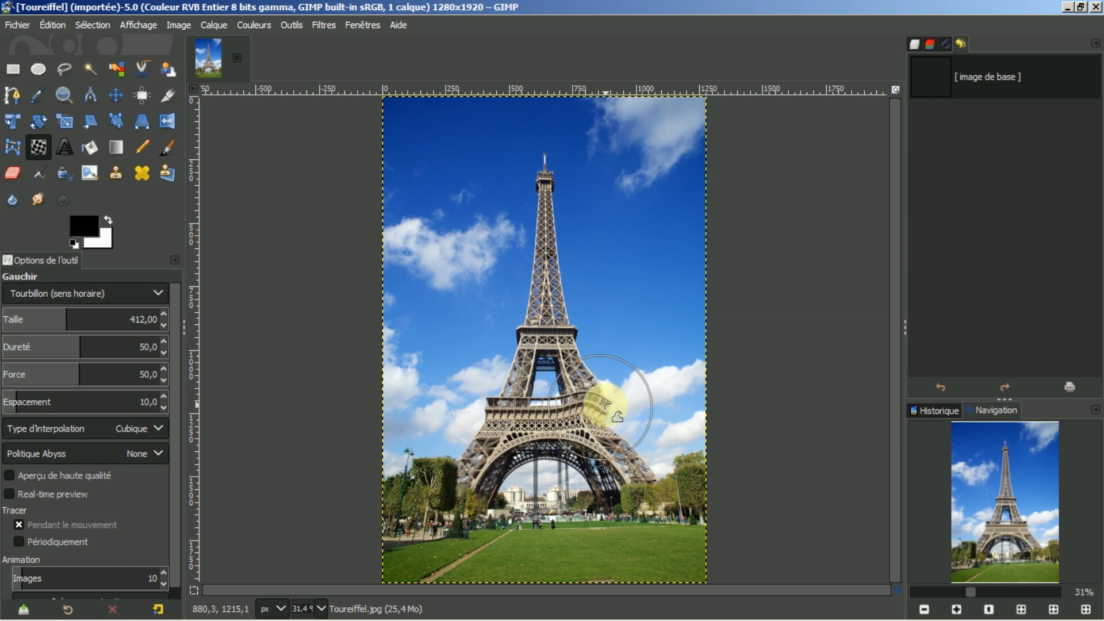
{"action": "left_click_drag", "start_coordinate": [603, 395], "coordinate": [626, 369]}
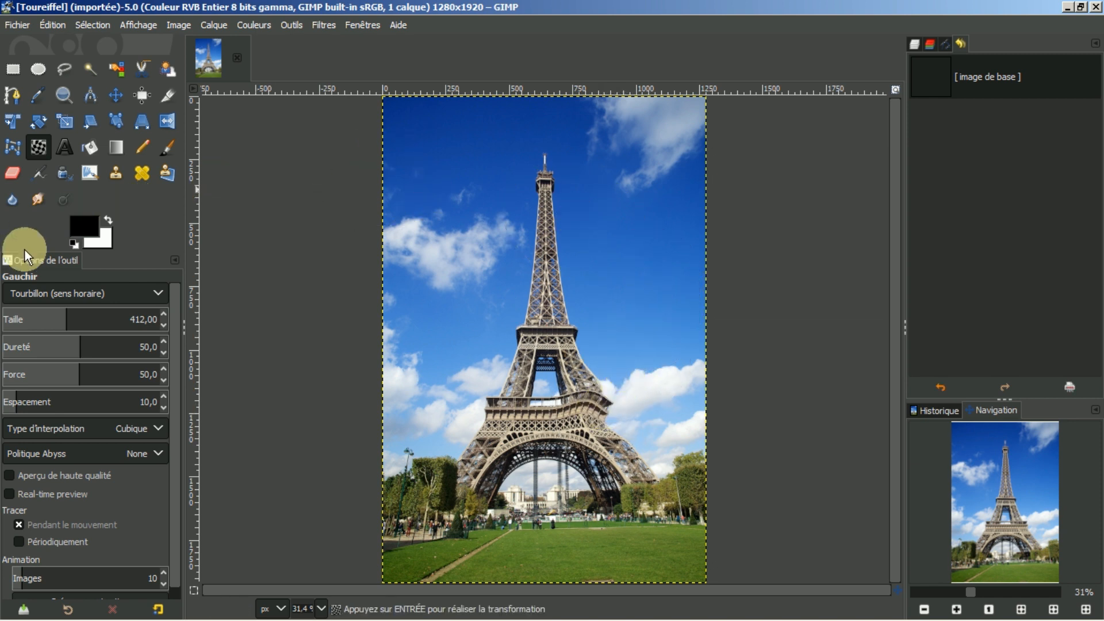
Step: Bend the upper part of the tower into an S-curve with Warp strokes in the 'Déplacer les pixels' behaviour
{"action": "left_click", "coordinate": [158, 292]}
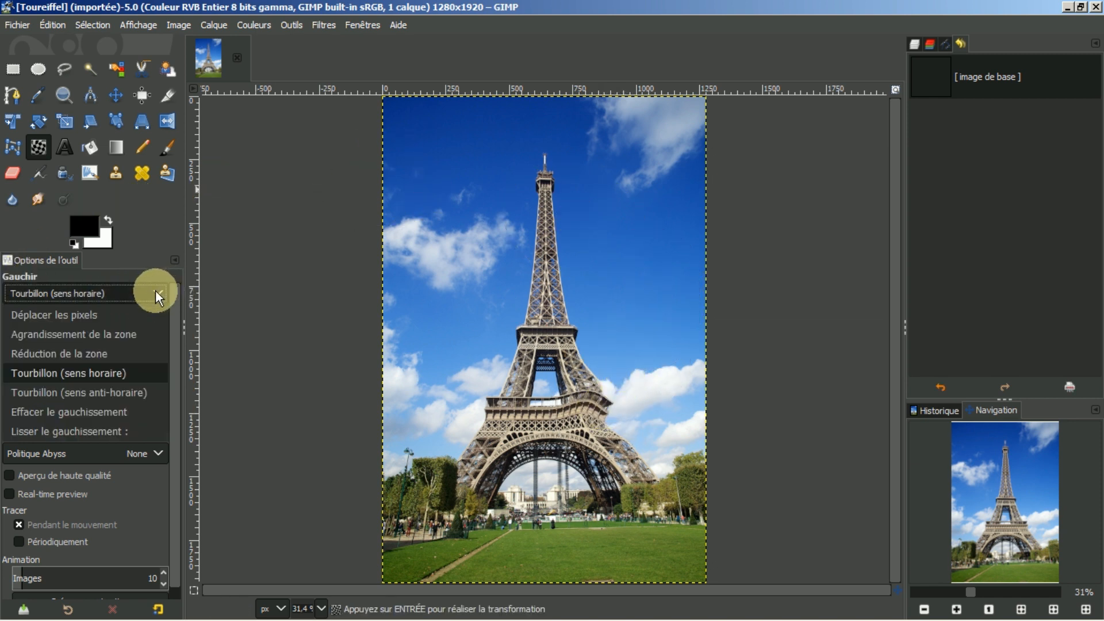
{"action": "left_click", "coordinate": [78, 315]}
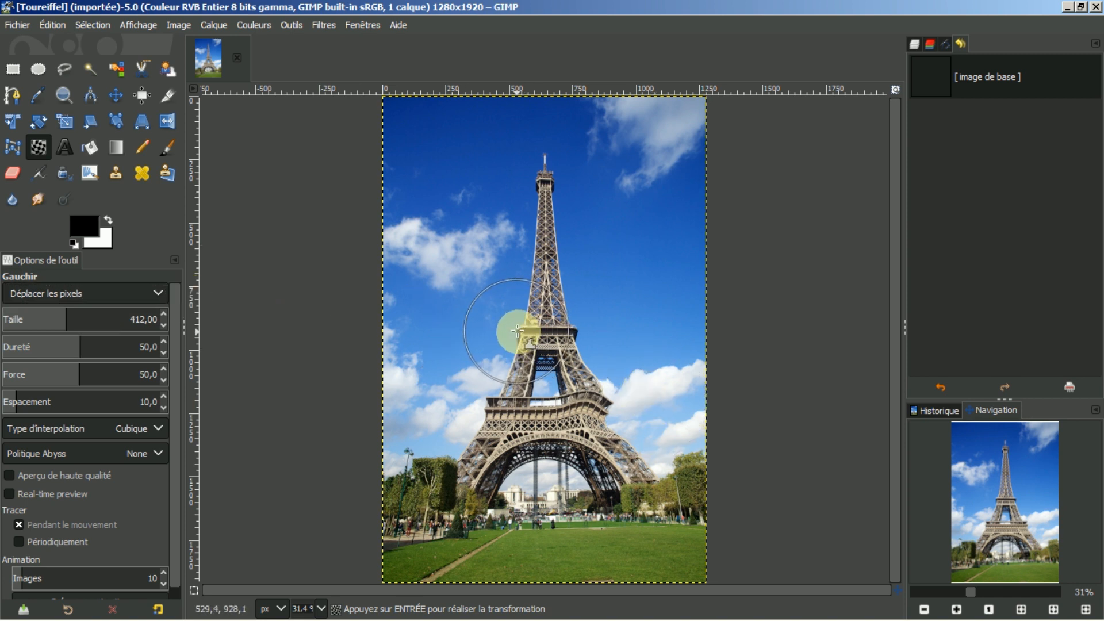
{"action": "left_click_drag", "start_coordinate": [519, 350], "coordinate": [519, 359]}
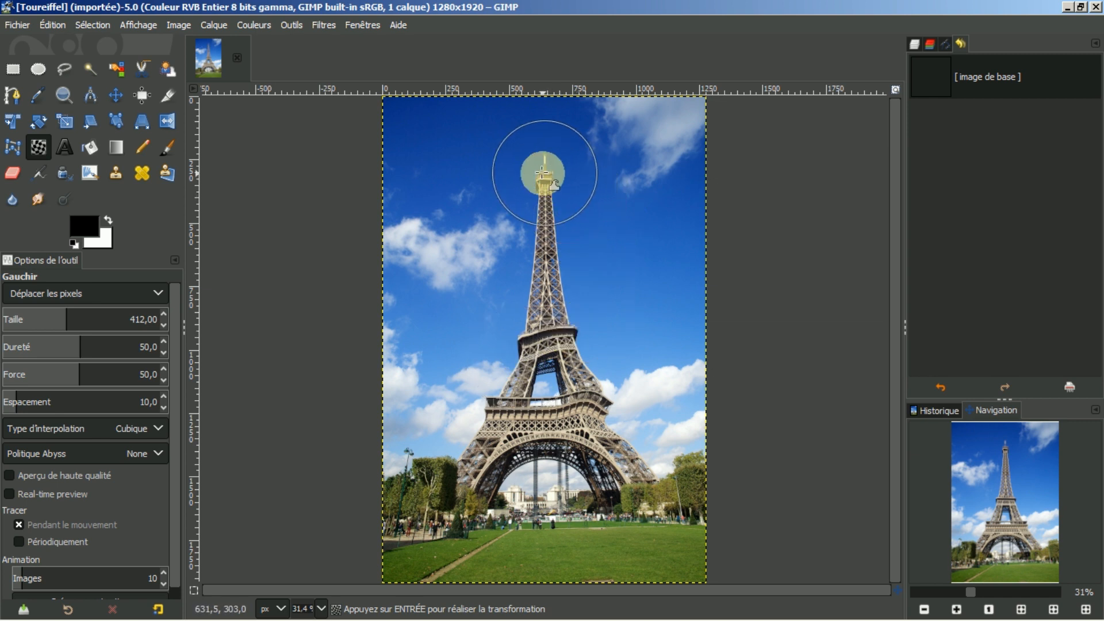
{"action": "mouse_move", "coordinate": [539, 172]}
{"action": "left_mouse_down"}
{"action": "mouse_move", "coordinate": [583, 186]}
{"action": "mouse_move", "coordinate": [550, 229]}
{"action": "mouse_move", "coordinate": [558, 241]}
{"action": "mouse_move", "coordinate": [528, 242]}
{"action": "left_mouse_up"}
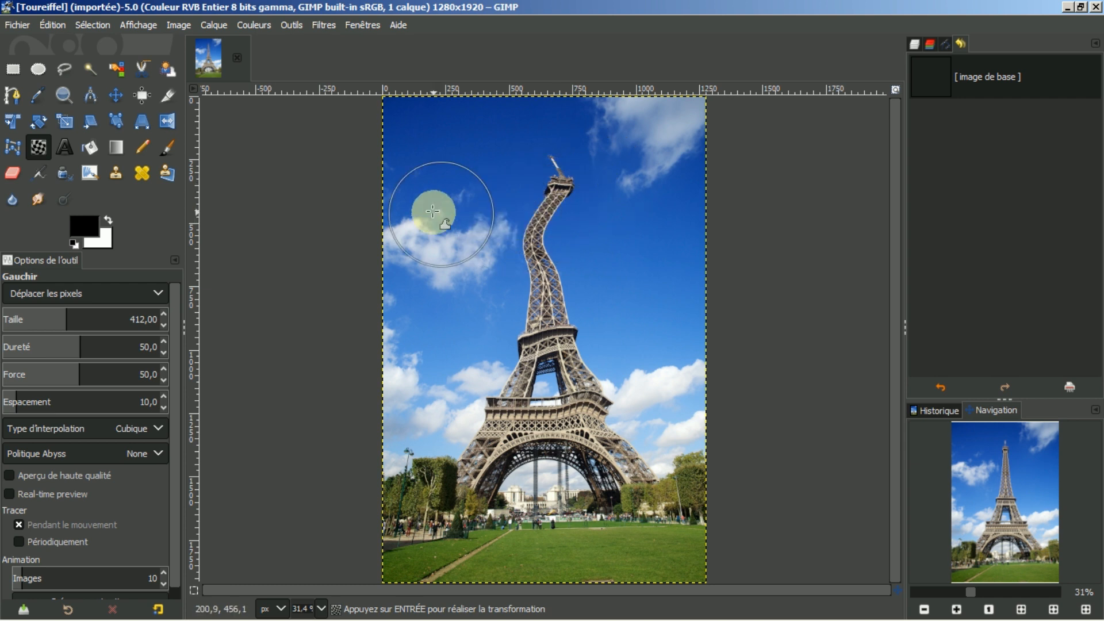
Step: Shrink the tower's summit and the bend below it using the Warp behaviour 'Réduction de la zone'
{"action": "left_click", "coordinate": [159, 292]}
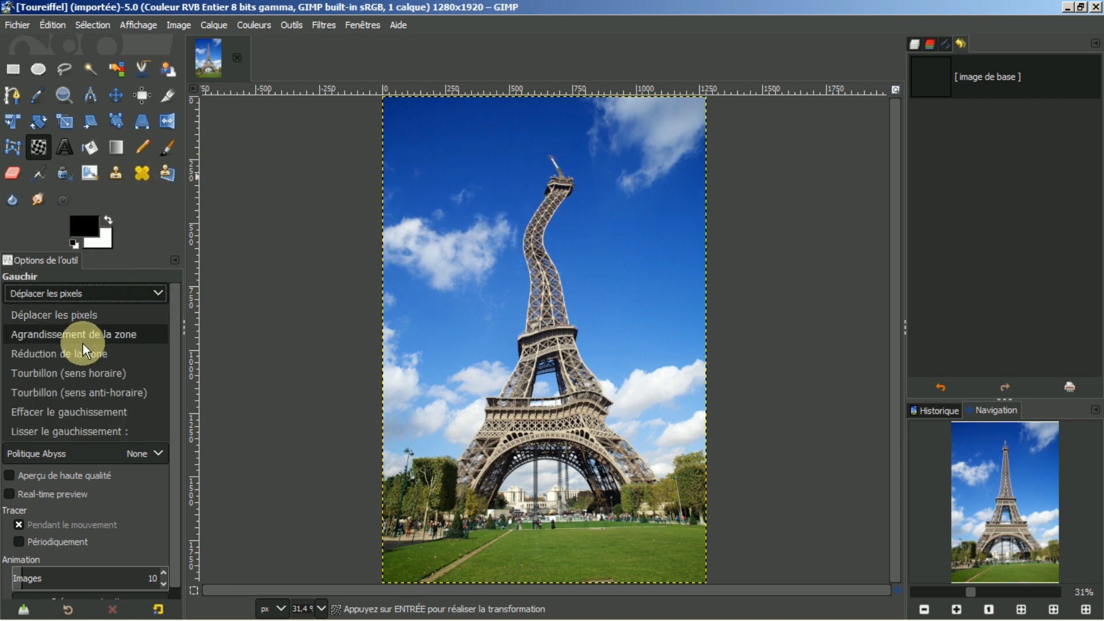
{"action": "left_click", "coordinate": [67, 355]}
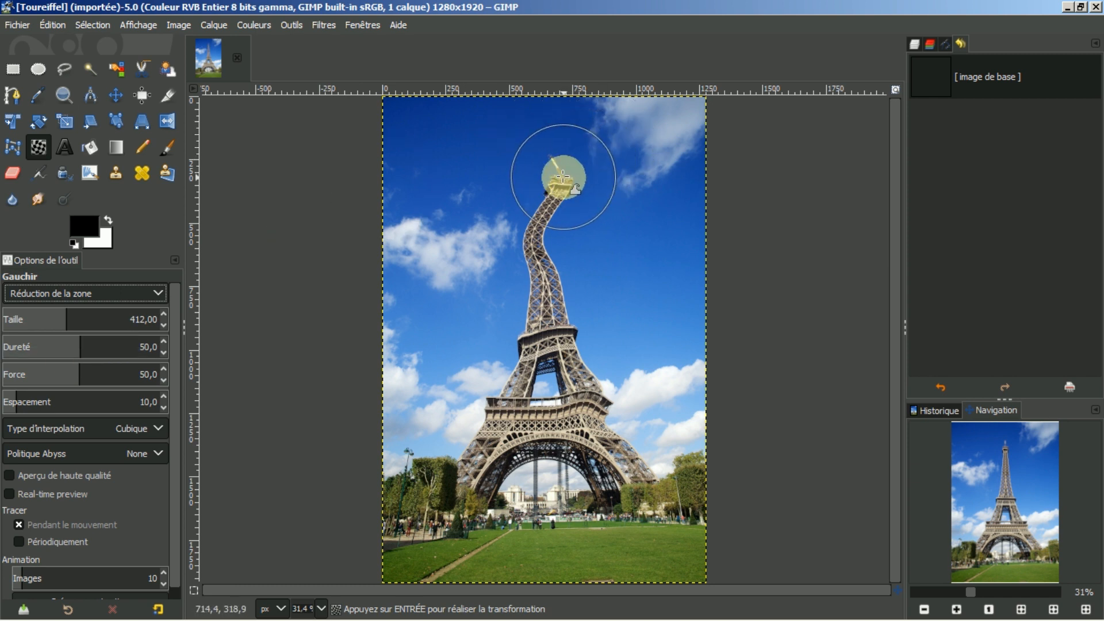
{"action": "mouse_move", "coordinate": [574, 175]}
{"action": "left_mouse_down"}
{"action": "mouse_move", "coordinate": [557, 177]}
{"action": "mouse_move", "coordinate": [568, 180]}
{"action": "mouse_move", "coordinate": [562, 173]}
{"action": "mouse_move", "coordinate": [541, 219]}
{"action": "left_mouse_up"}
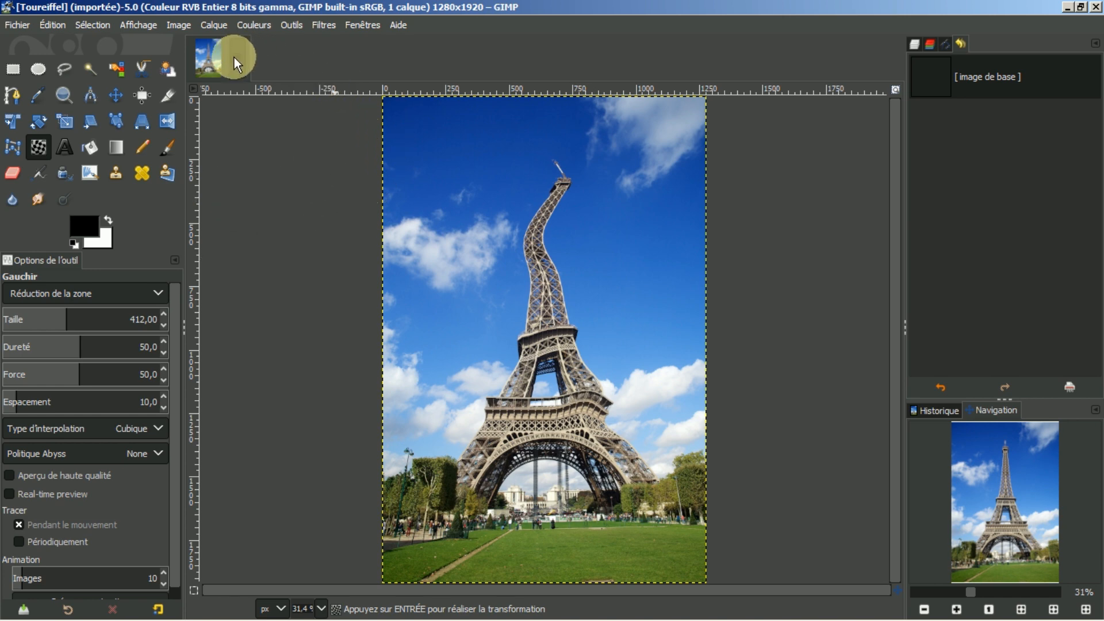
Step: Close the Toureiffel image without saving the warp and bring the document history back into view
{"action": "key", "text": "ctrl+w"}
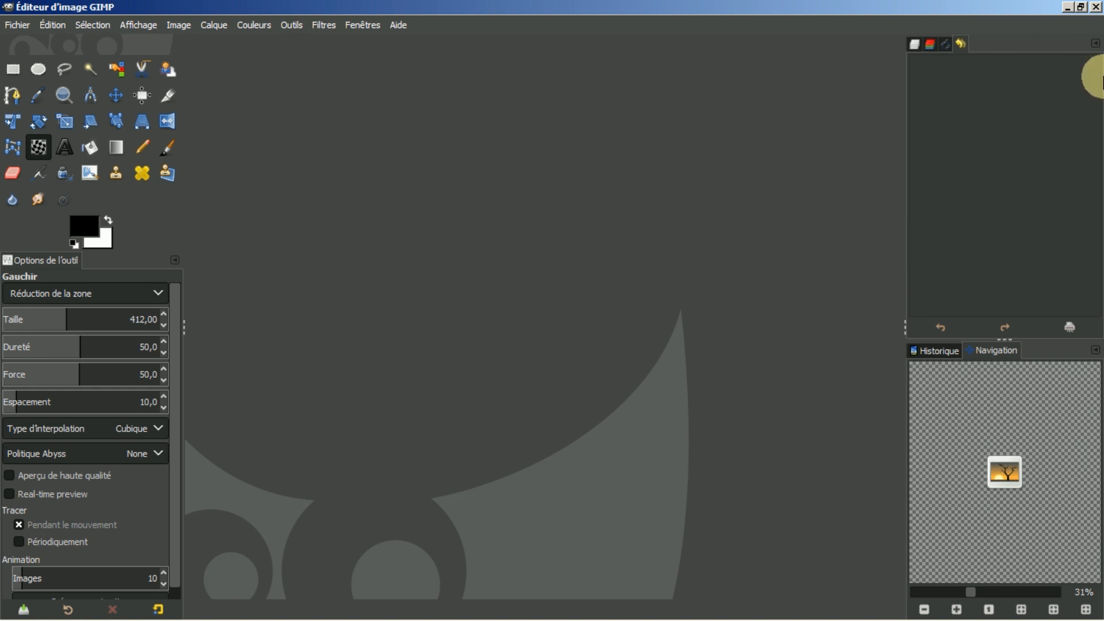
{"action": "left_click", "coordinate": [1094, 351]}
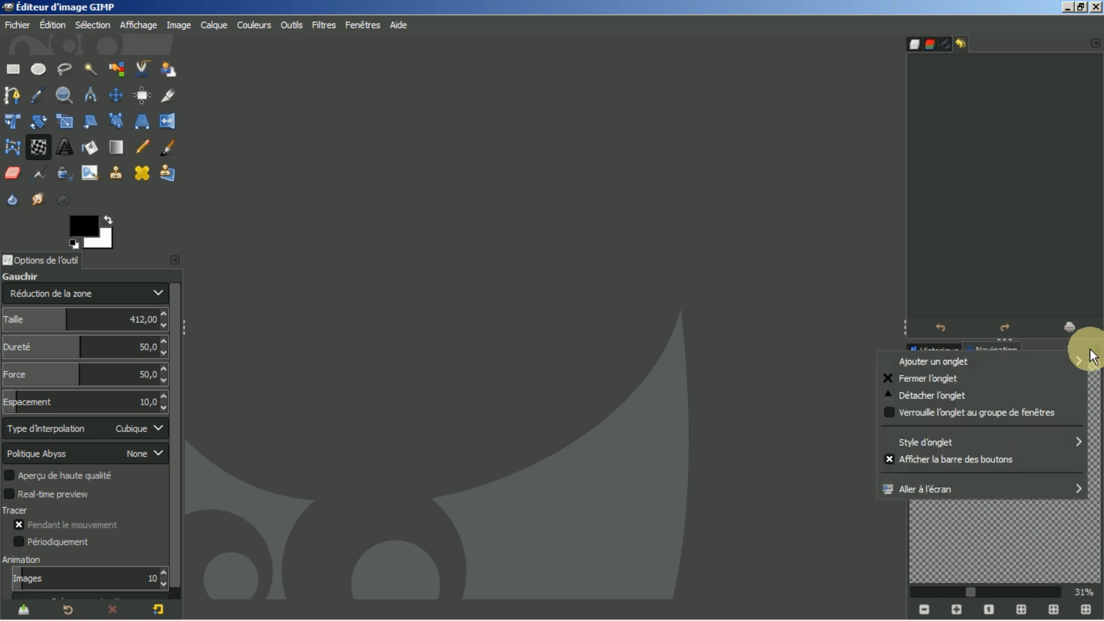
{"action": "left_click", "coordinate": [1027, 254]}
{"action": "left_click", "coordinate": [940, 352]}
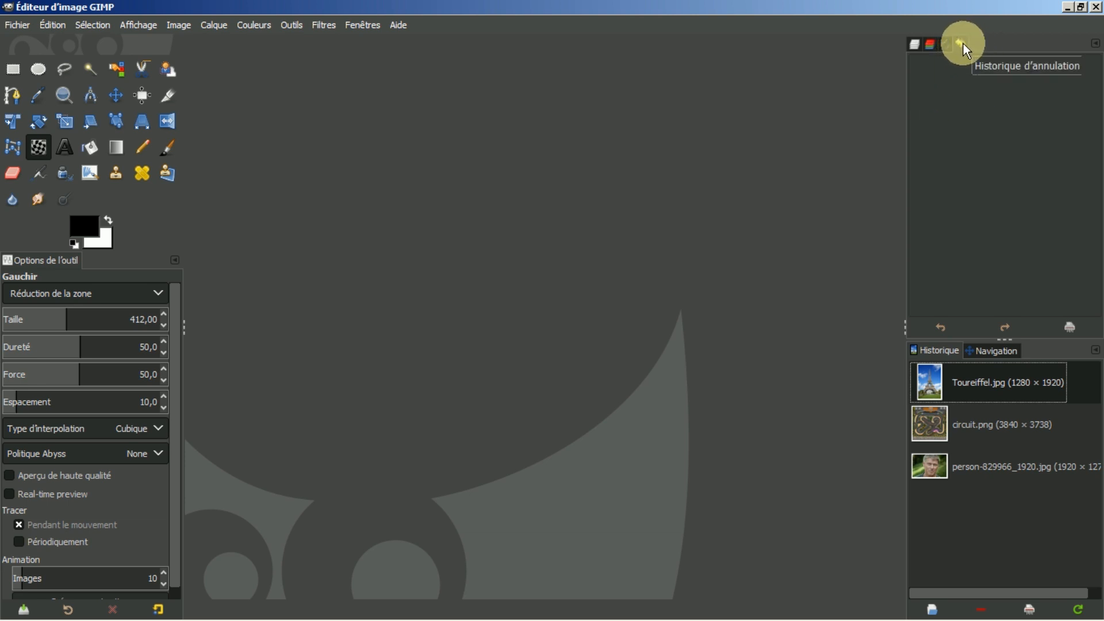
Step: Detach the 'Historique d'annulation' tab into its own window and close that window
{"action": "left_click_drag", "start_coordinate": [964, 44], "coordinate": [966, 80]}
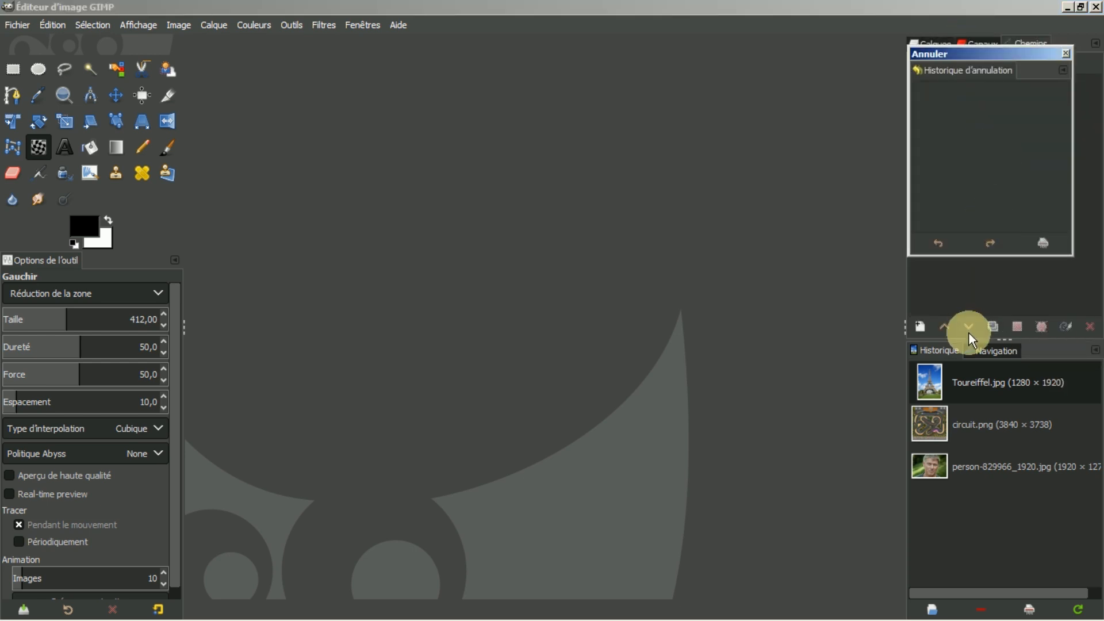
{"action": "left_click", "coordinate": [1065, 54]}
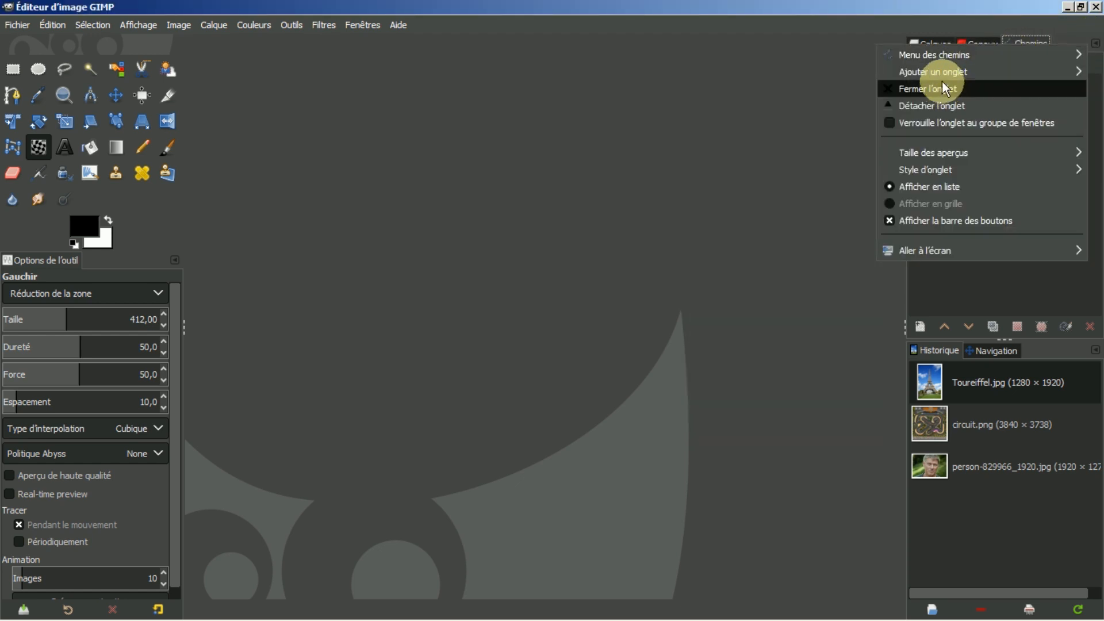
Step: Add the 'Historique d'annulation' tab back to the dock that holds the layers, channels and paths
{"action": "mouse_move", "coordinate": [948, 69]}
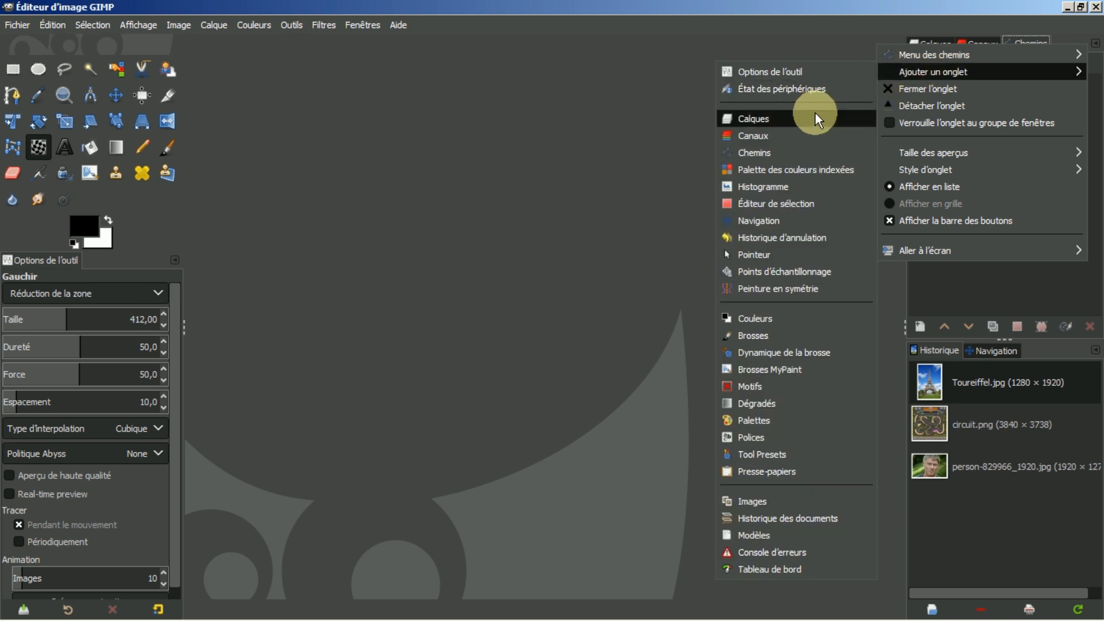
{"action": "left_click", "coordinate": [760, 239]}
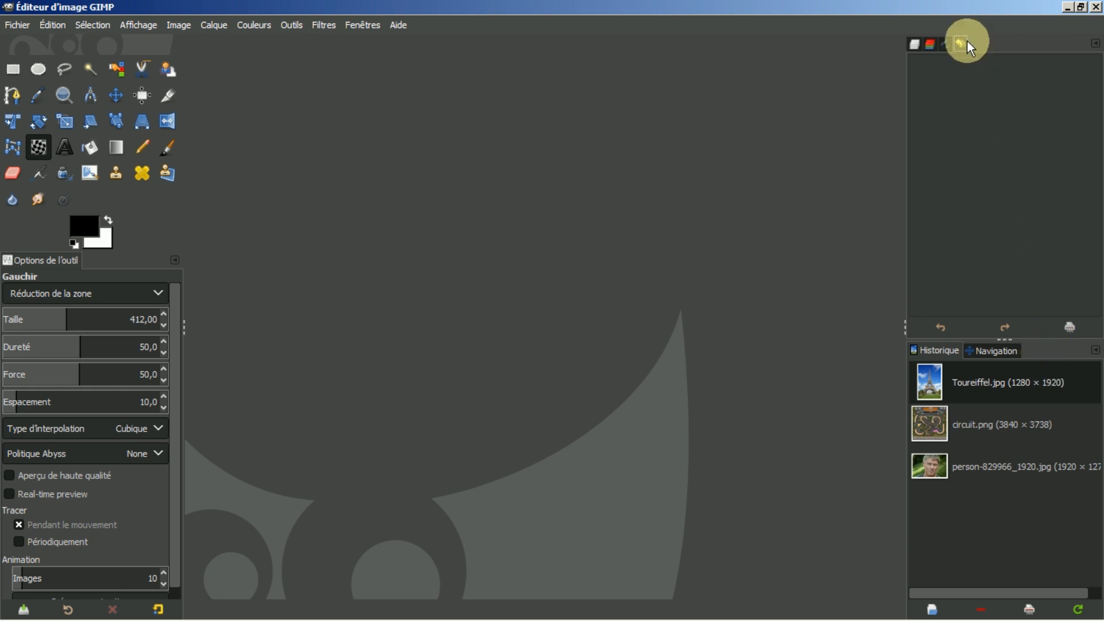
{"action": "mouse_move", "coordinate": [985, 433]}
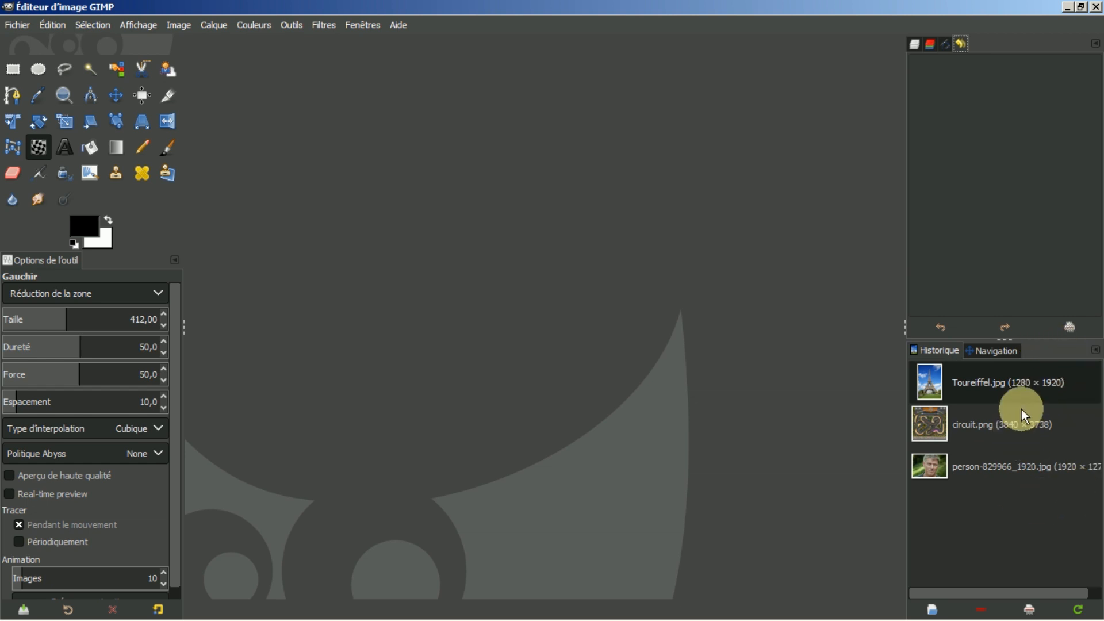
{"action": "mouse_move", "coordinate": [1022, 409]}
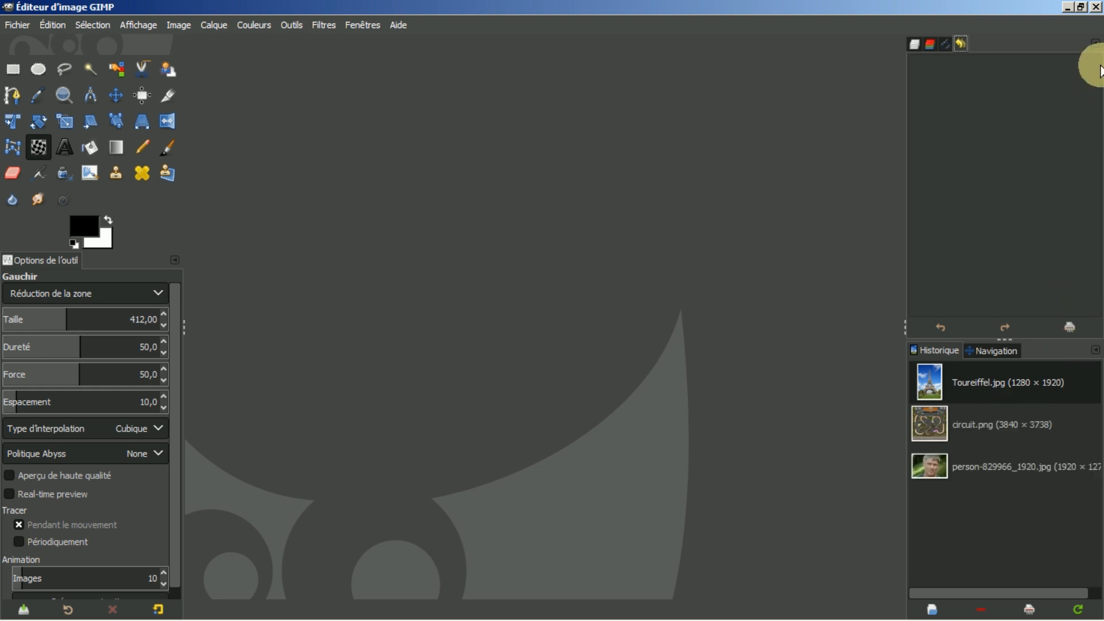
Step: Restore the maximized GIMP window to a floating size, shrink it slightly from its corner and reposition it on the desktop
{"action": "left_click", "coordinate": [1082, 8]}
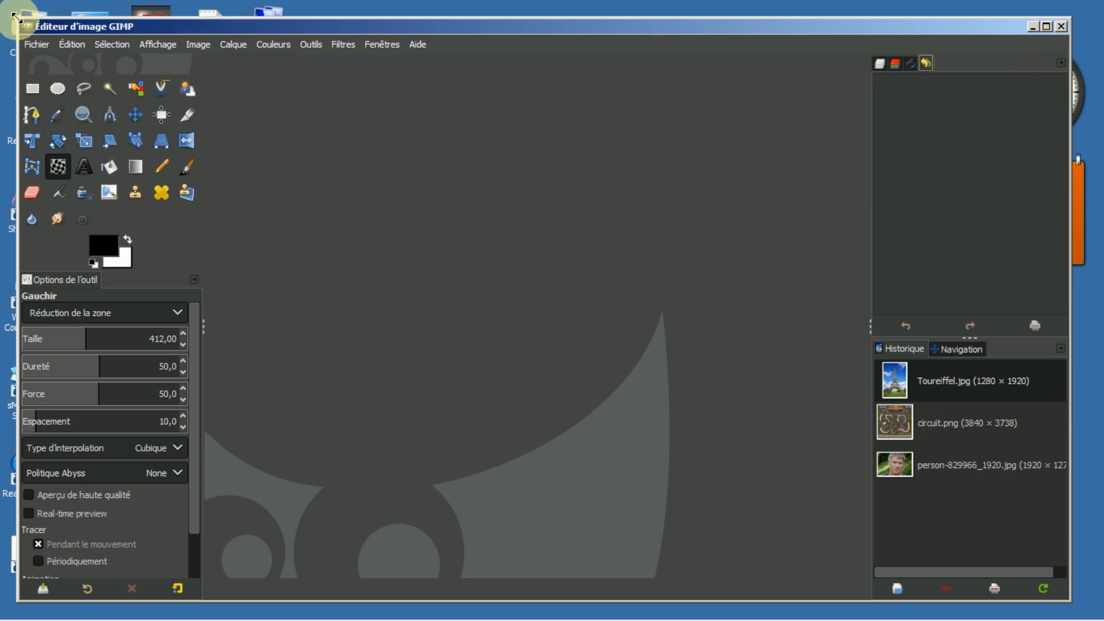
{"action": "left_click_drag", "start_coordinate": [16, 17], "coordinate": [46, 30]}
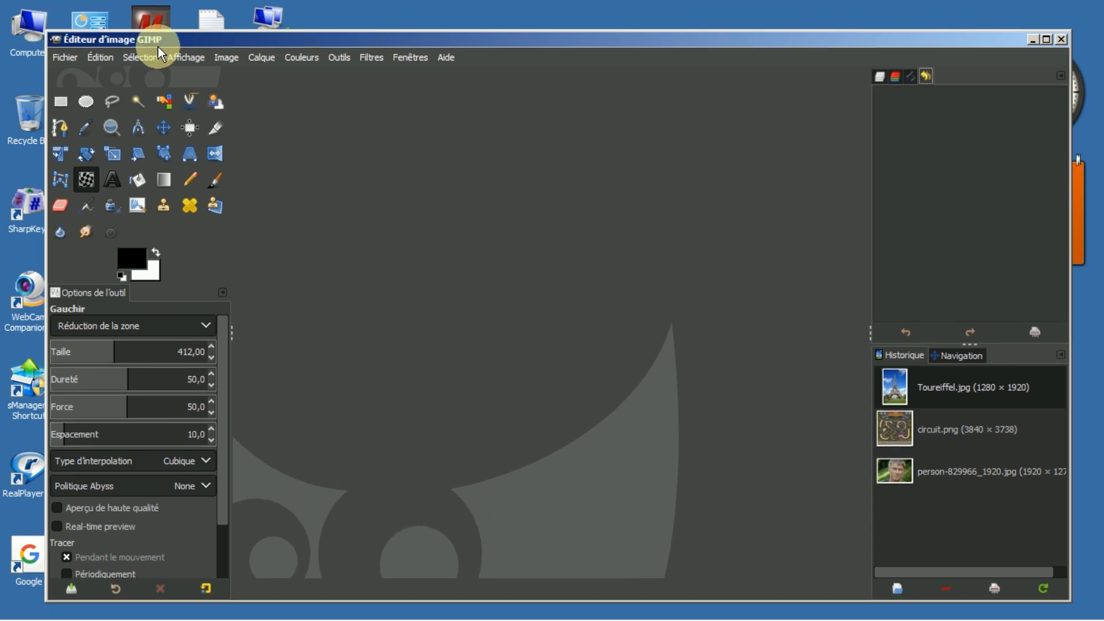
{"action": "left_click_drag", "start_coordinate": [148, 40], "coordinate": [146, 28]}
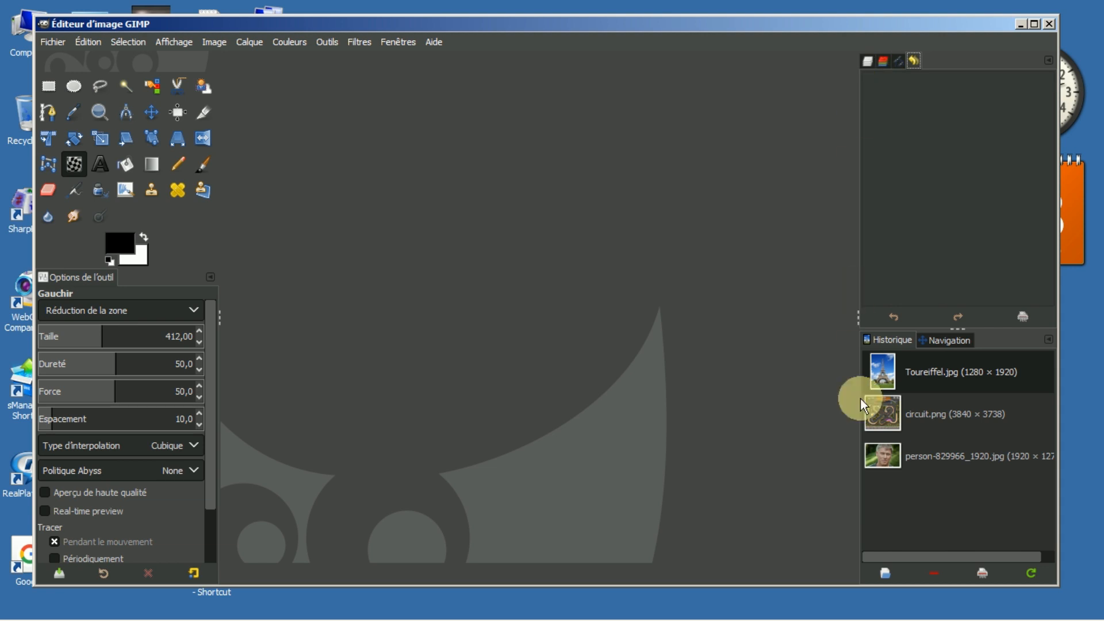
{"action": "mouse_move", "coordinate": [971, 403]}
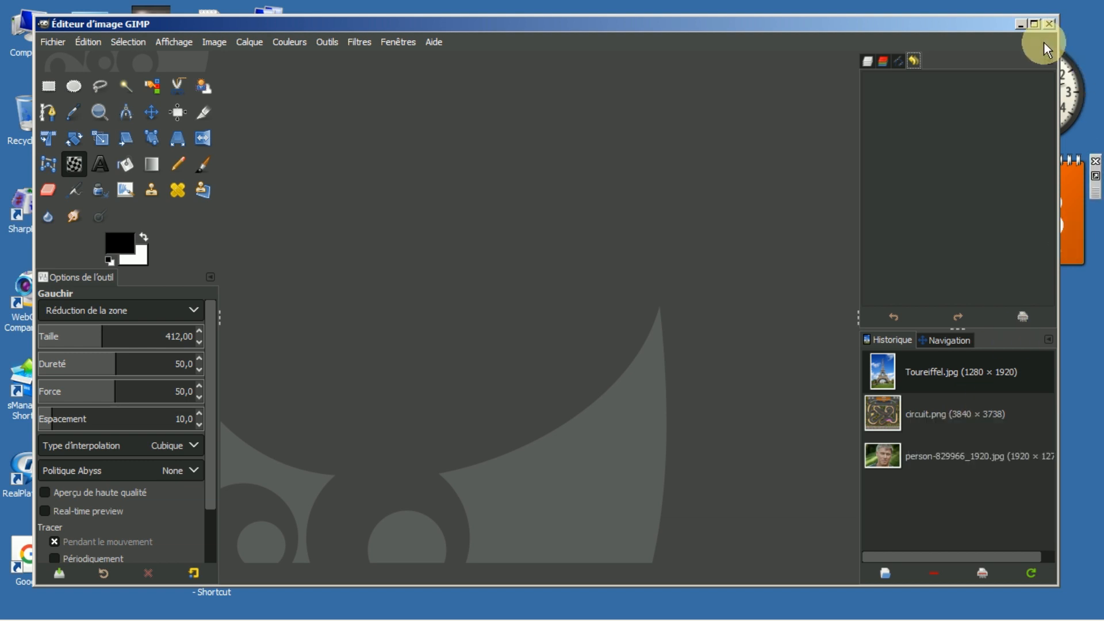
Step: Pull the undo history tab out of the restored window's dock and close the detached 'Annuler' window
{"action": "left_click", "coordinate": [1051, 58]}
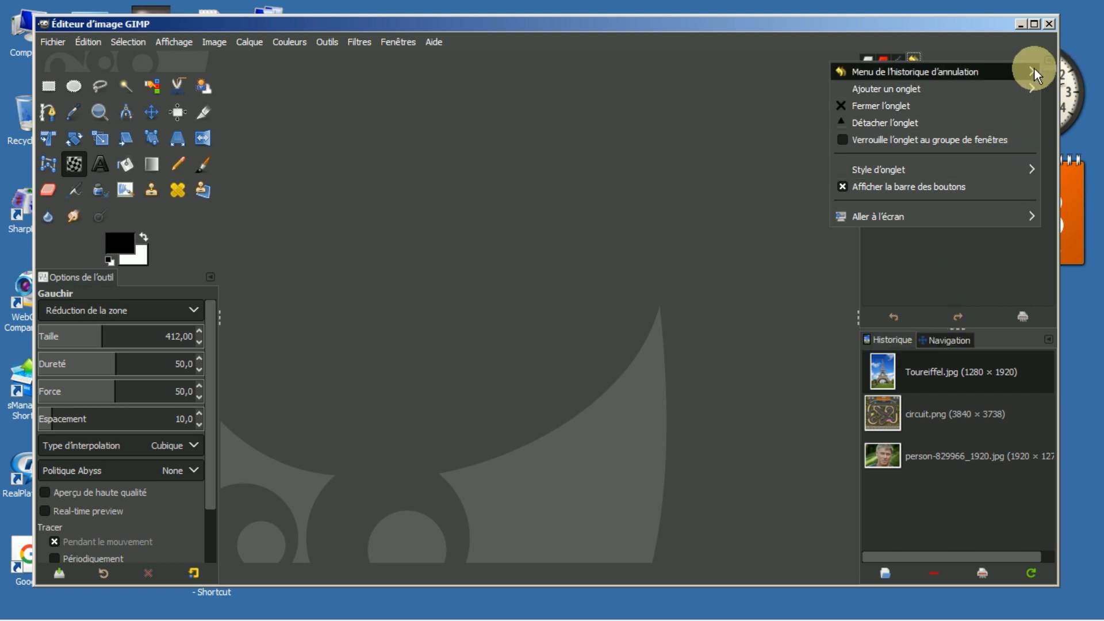
{"action": "left_click", "coordinate": [956, 43]}
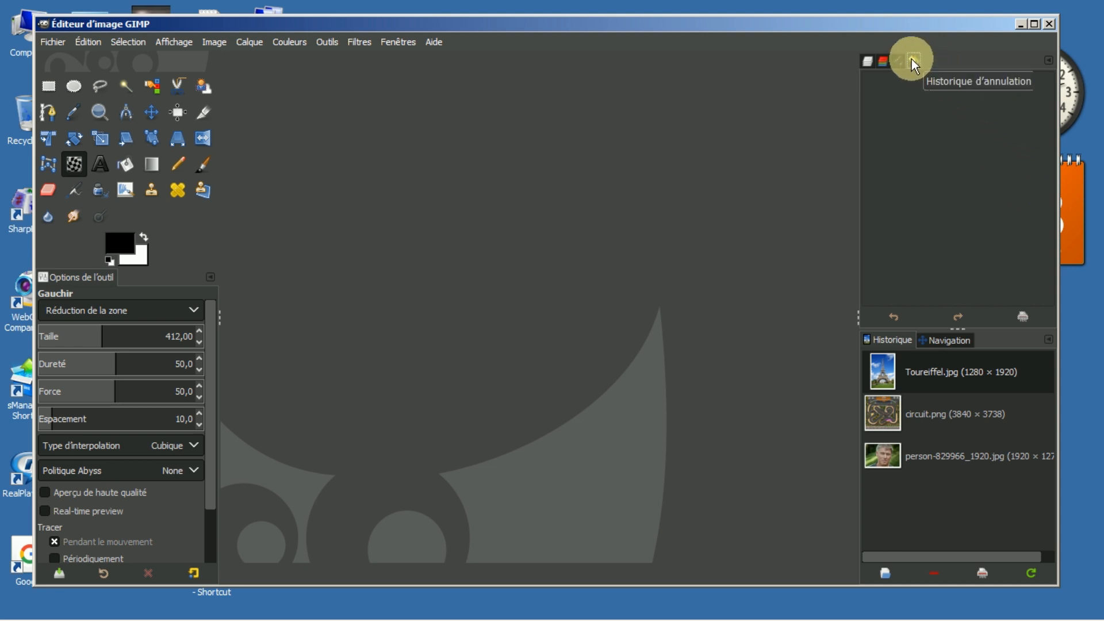
{"action": "mouse_move", "coordinate": [913, 60]}
{"action": "left_mouse_down"}
{"action": "mouse_move", "coordinate": [929, 206]}
{"action": "mouse_move", "coordinate": [932, 75]}
{"action": "mouse_move", "coordinate": [913, 57]}
{"action": "left_mouse_up"}
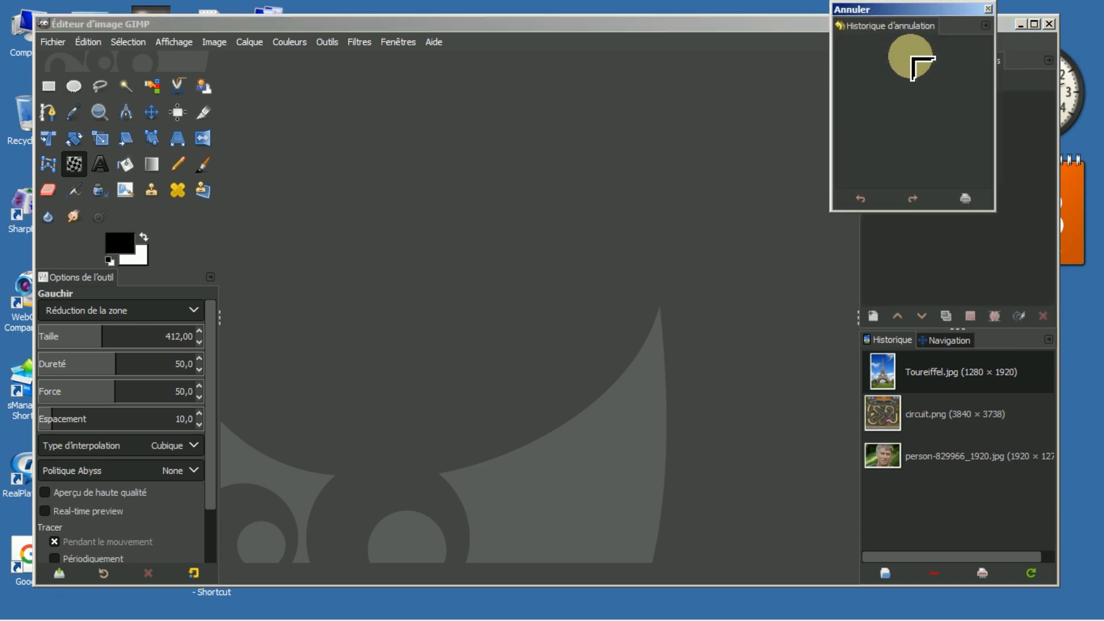
{"action": "left_click", "coordinate": [989, 9]}
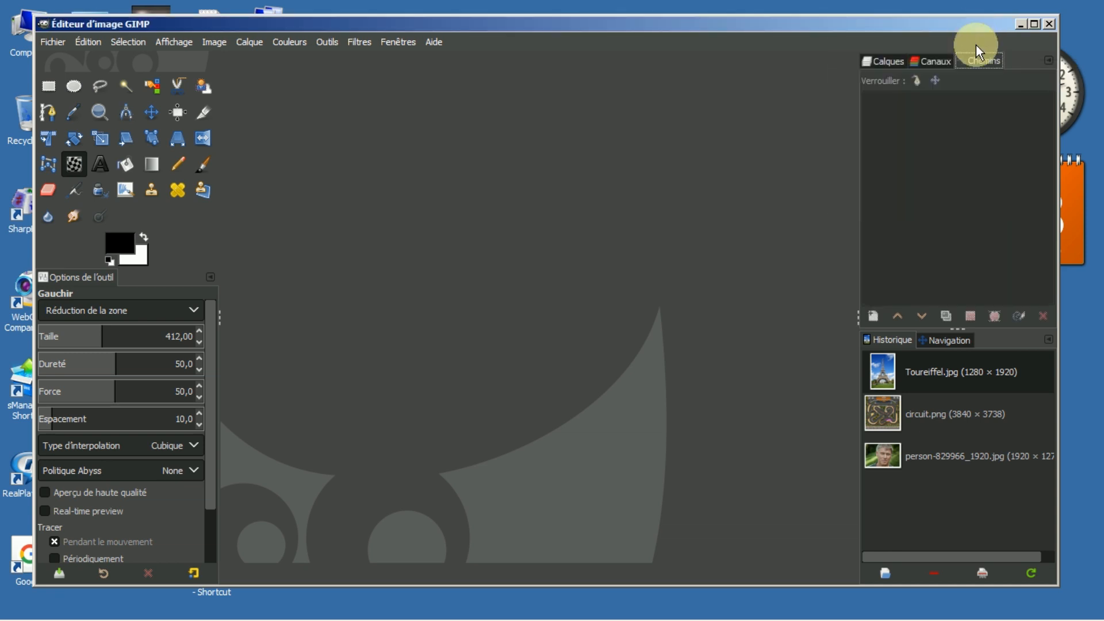
Step: Add 'Historique d'annulation' as a tab again beside Calques, Canaux and Chemins
{"action": "left_click", "coordinate": [1048, 60]}
{"action": "mouse_move", "coordinate": [908, 90]}
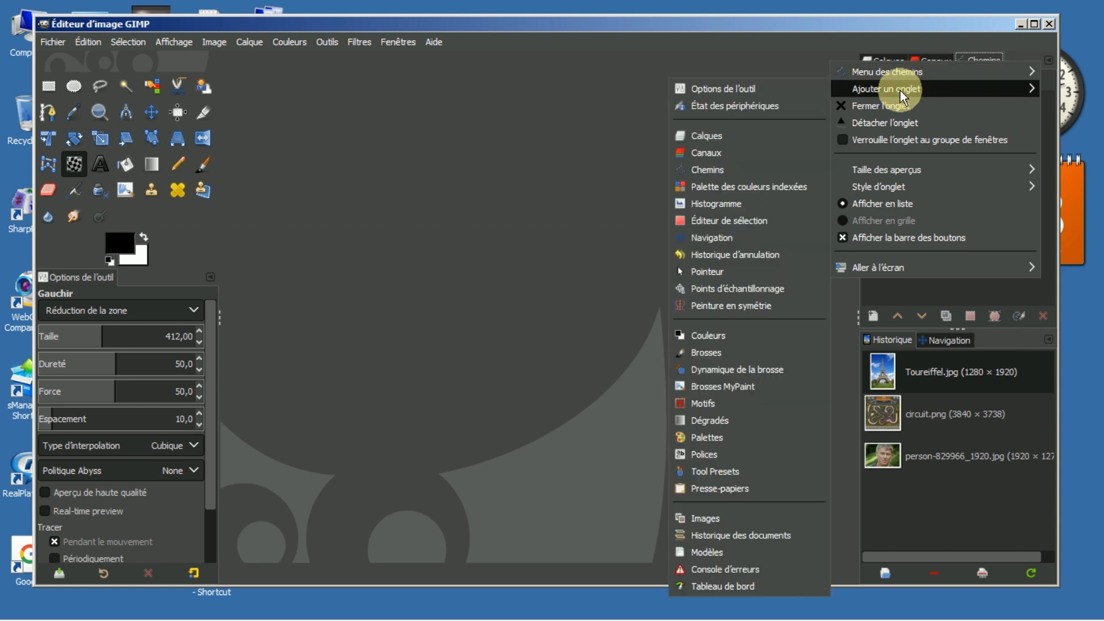
{"action": "left_click", "coordinate": [714, 257]}
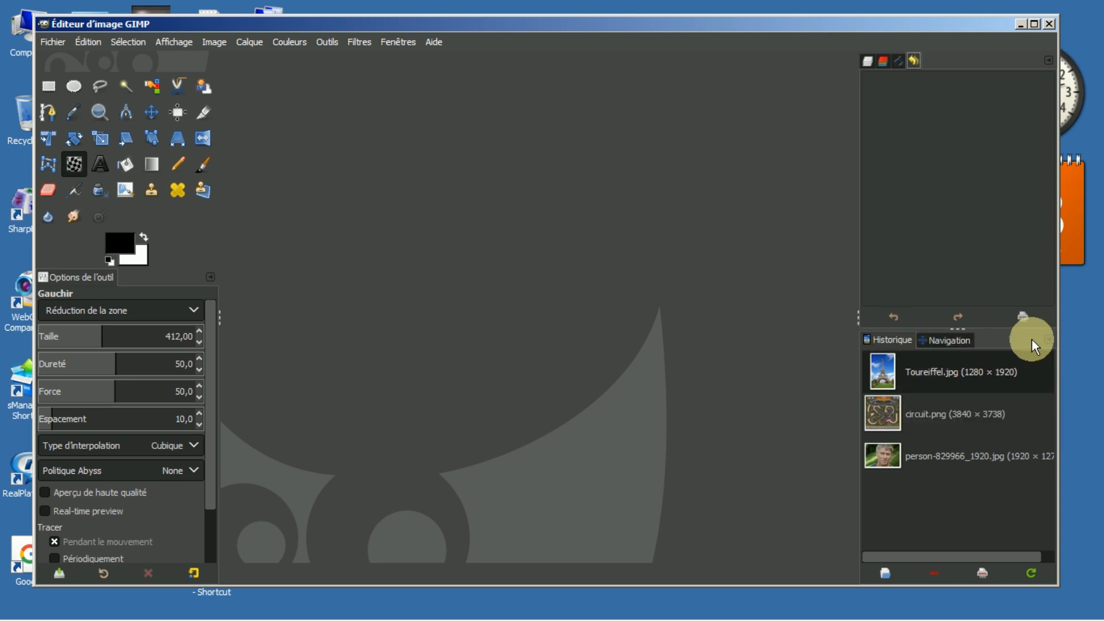
Step: Maximize the GIMP window and open circuit.png from the list of recently used images
{"action": "left_click", "coordinate": [1049, 339]}
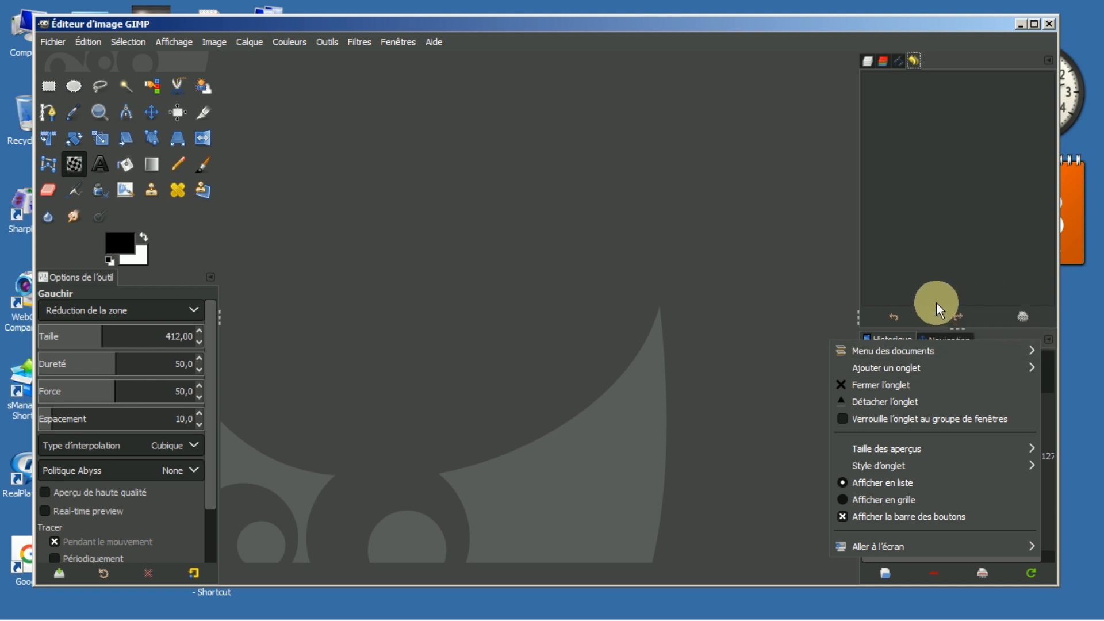
{"action": "left_click", "coordinate": [729, 292]}
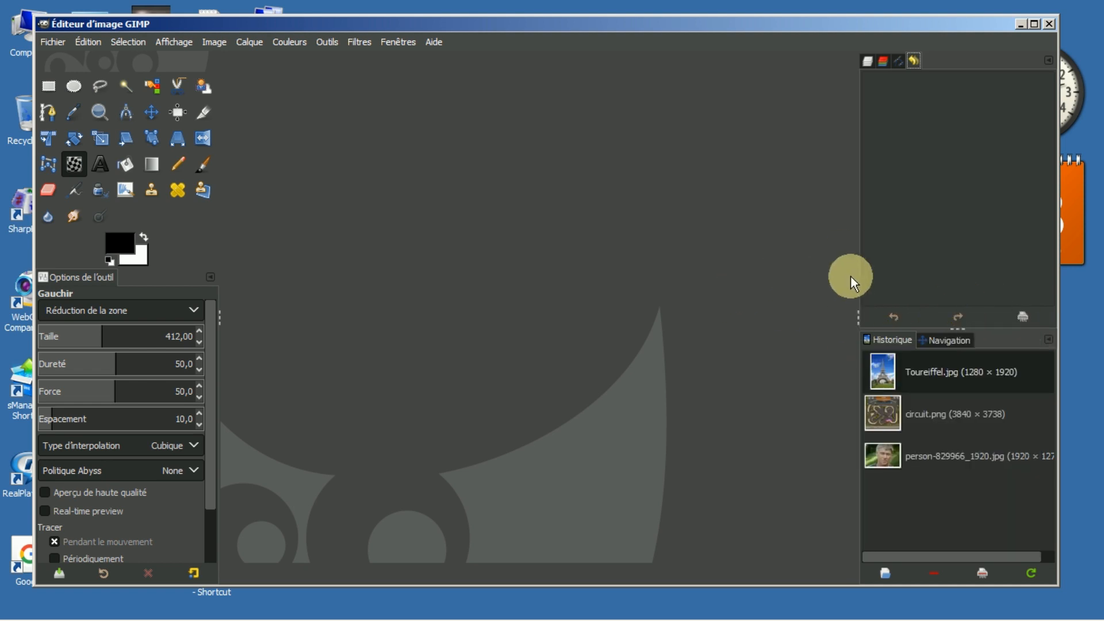
{"action": "left_click", "coordinate": [1035, 24]}
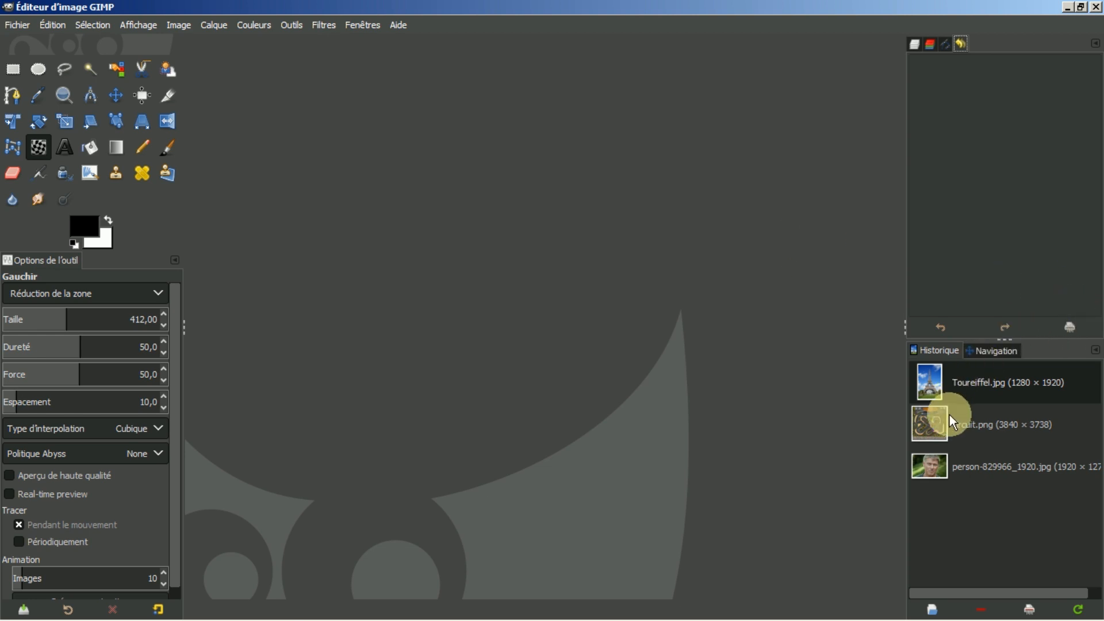
{"action": "left_click", "coordinate": [980, 429]}
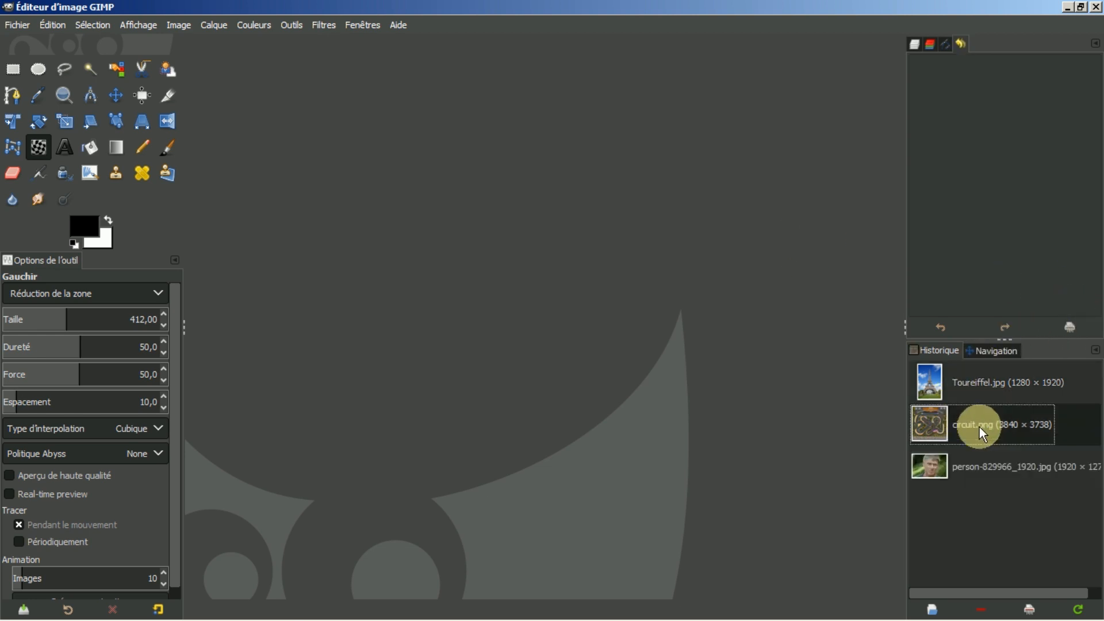
{"action": "double_click", "coordinate": [979, 427]}
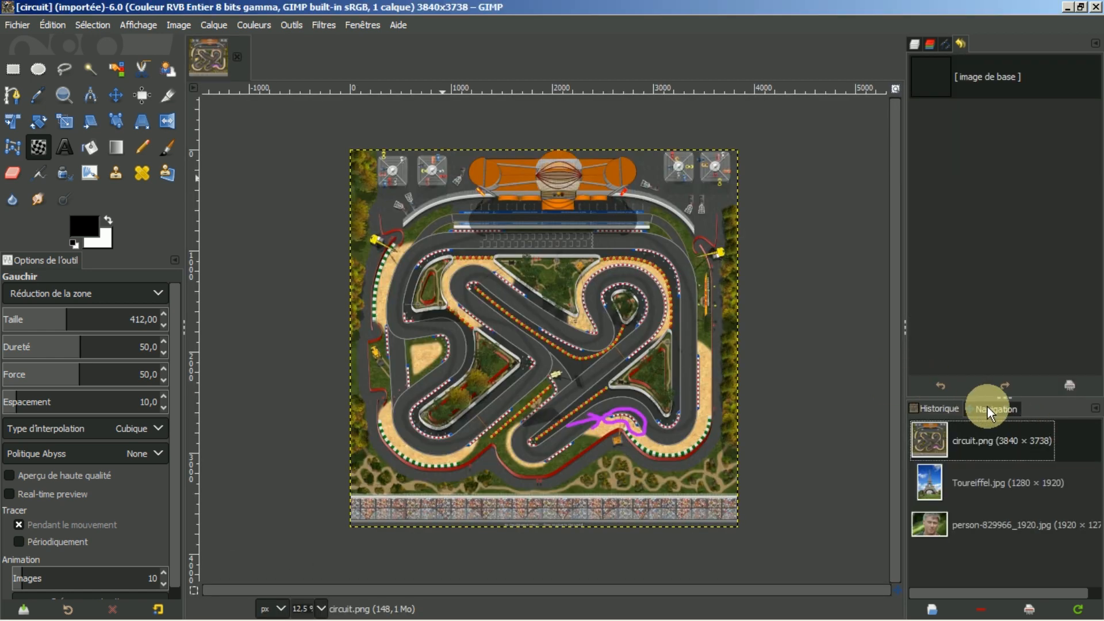
Step: Show the Navigation view, zoom the circuit image to 25% and shift the view onto the track
{"action": "left_click", "coordinate": [988, 408]}
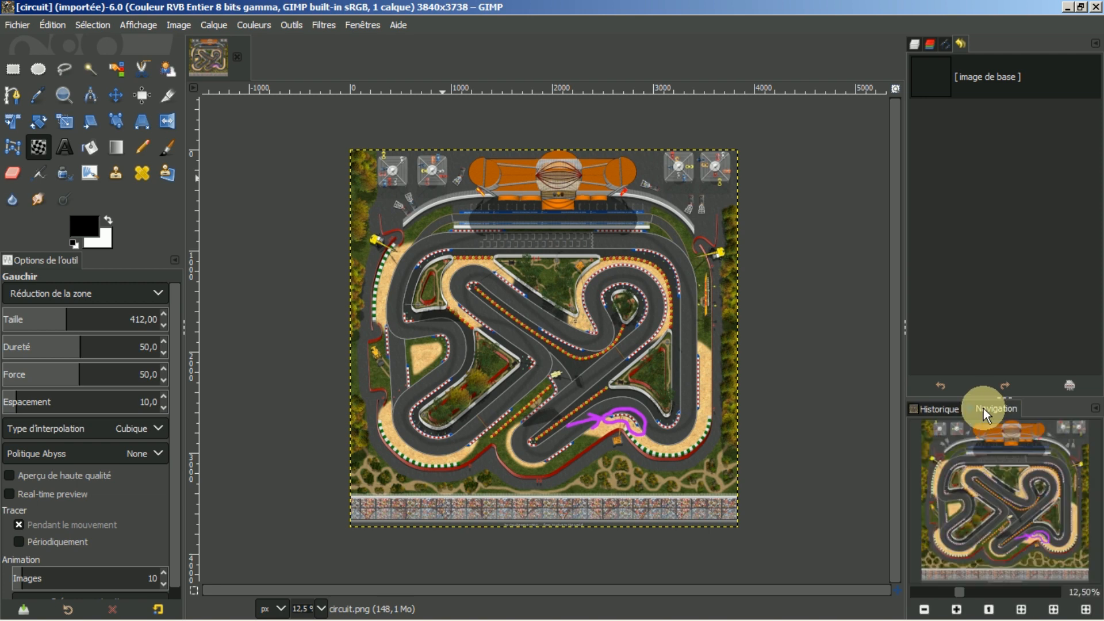
{"action": "left_click", "coordinate": [957, 610]}
{"action": "left_click_drag", "start_coordinate": [972, 518], "coordinate": [974, 547]}
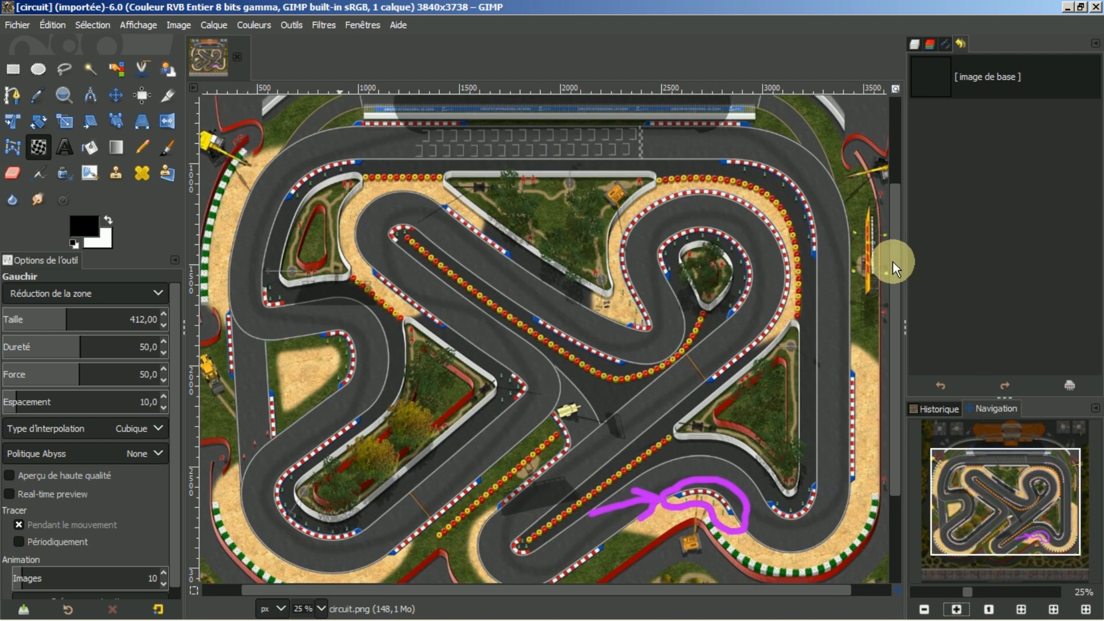
{"action": "left_click_drag", "start_coordinate": [892, 261], "coordinate": [890, 274]}
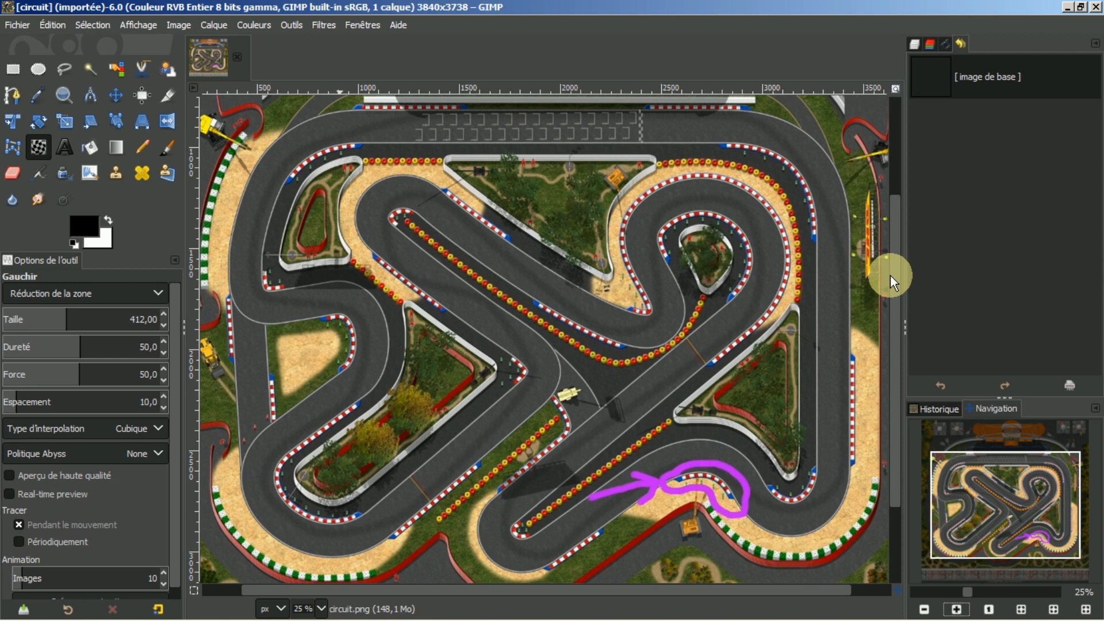
Step: Add a new 3840 × 3738 px layer filled with Transparence above circuit.png
{"action": "left_click", "coordinate": [914, 43]}
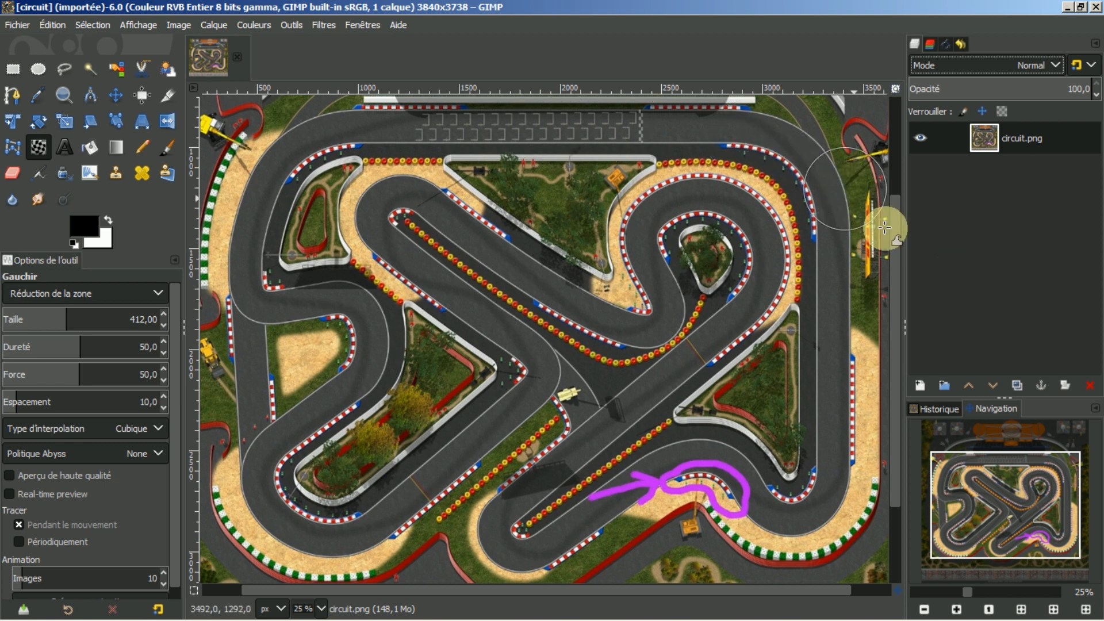
{"action": "left_click", "coordinate": [919, 386]}
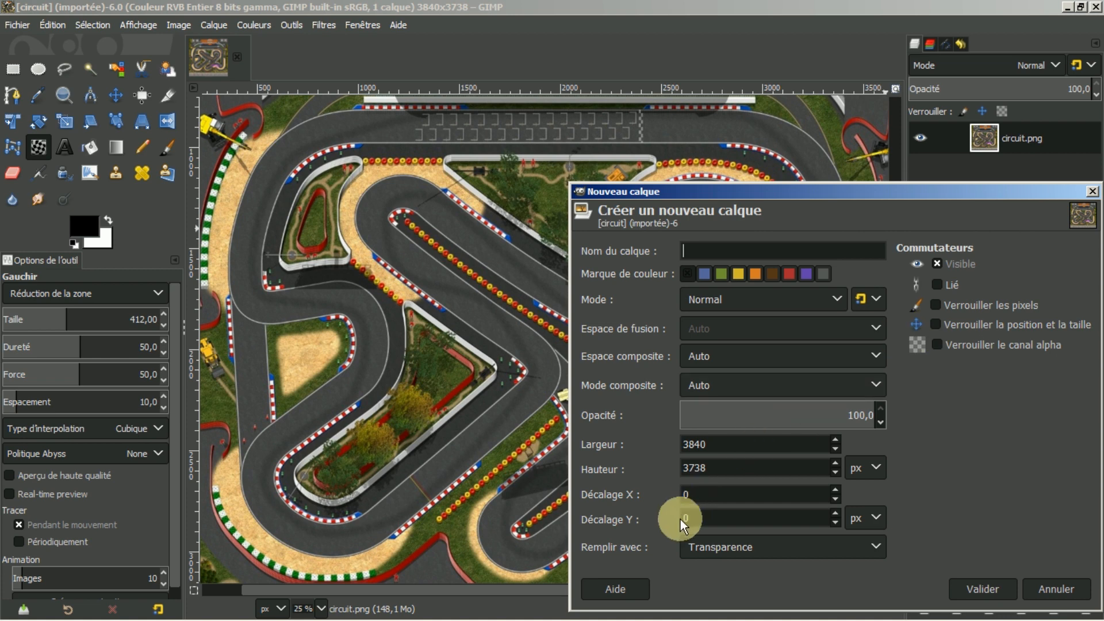
{"action": "left_click", "coordinate": [985, 587]}
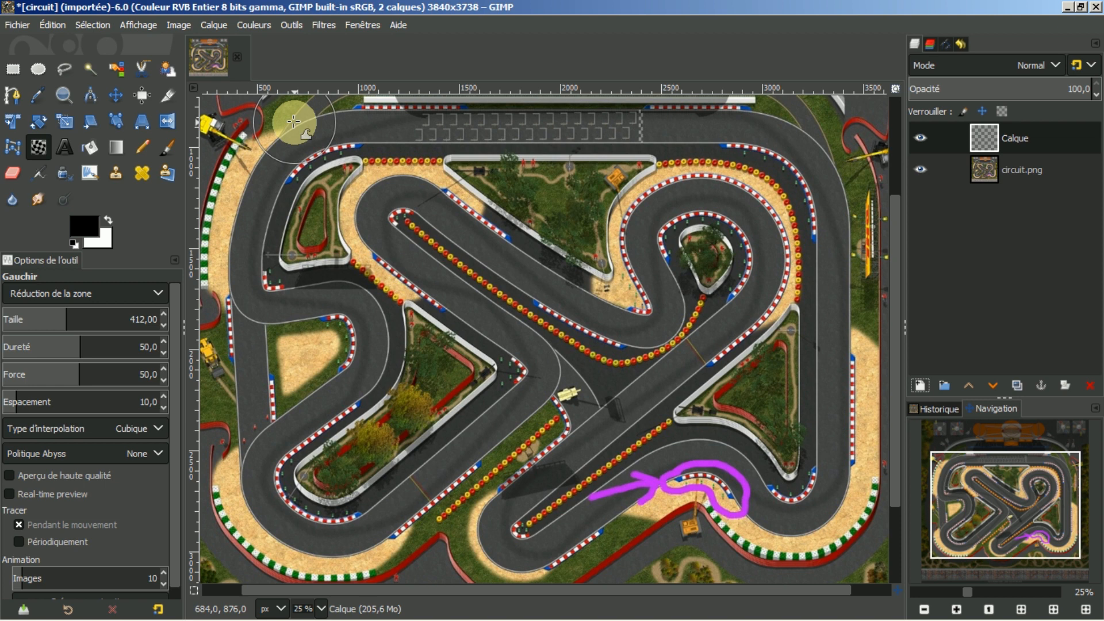
{"action": "left_click", "coordinate": [13, 95]}
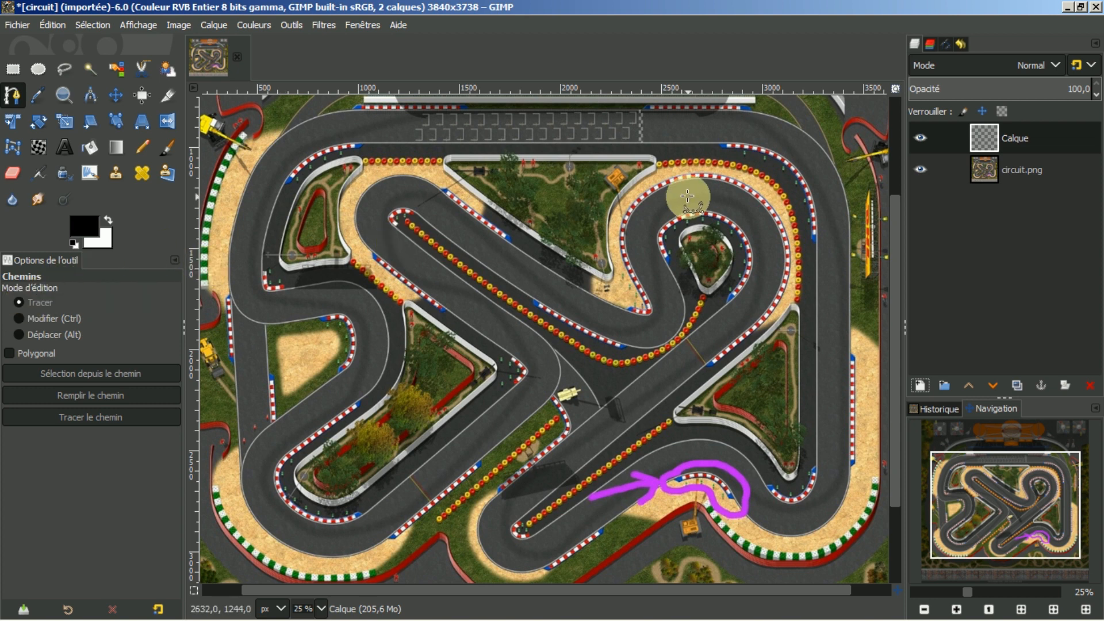
{"action": "left_click", "coordinate": [708, 124]}
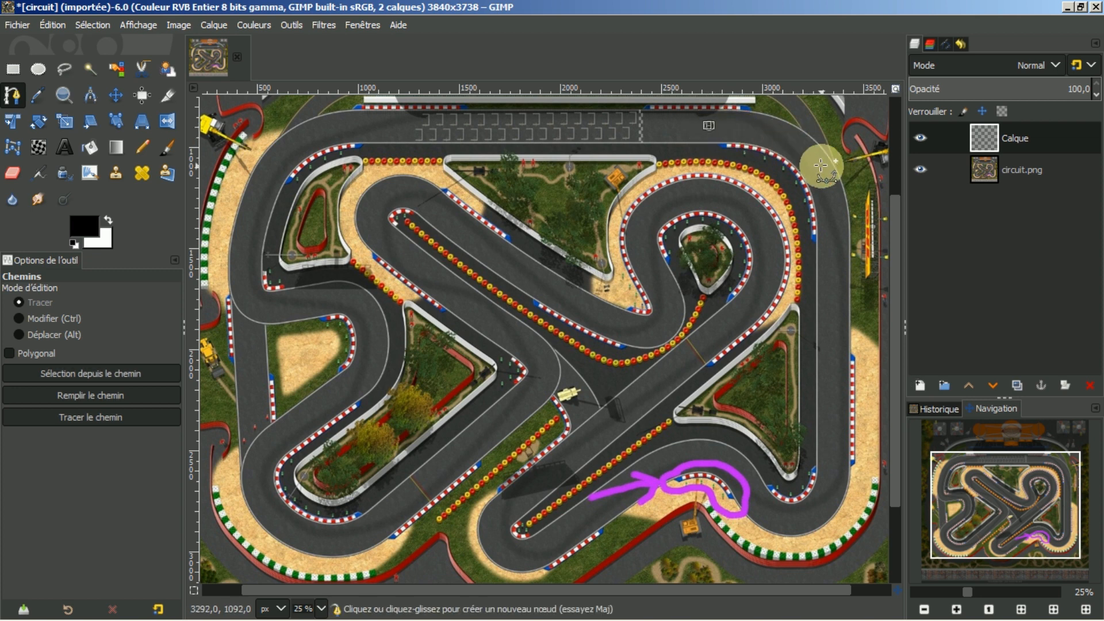
{"action": "left_click", "coordinate": [834, 254]}
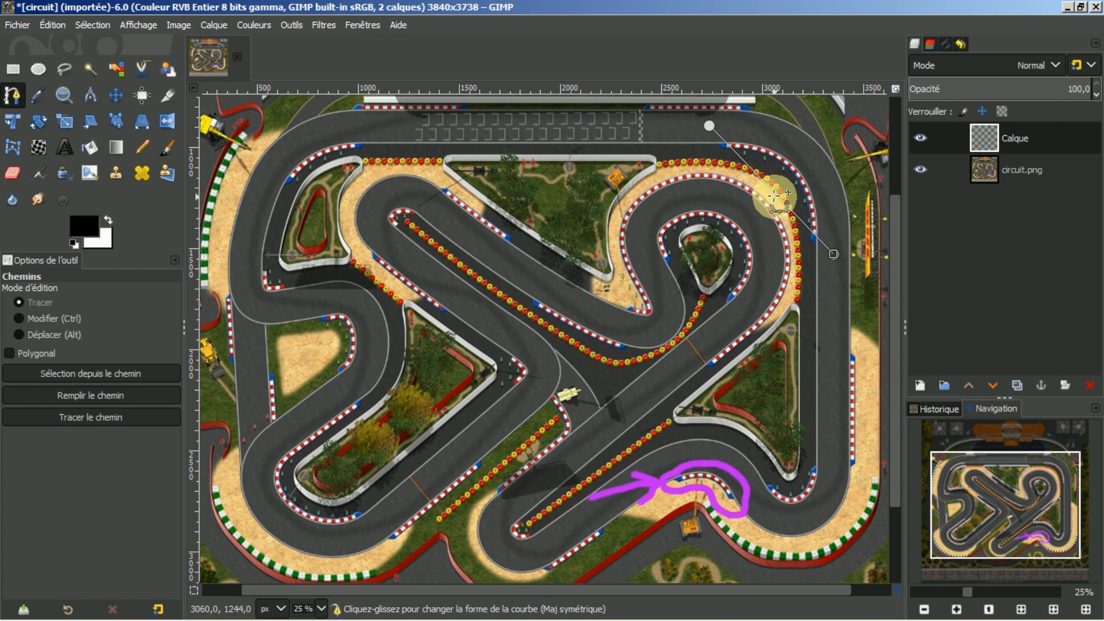
{"action": "left_click_drag", "start_coordinate": [777, 195], "coordinate": [839, 161]}
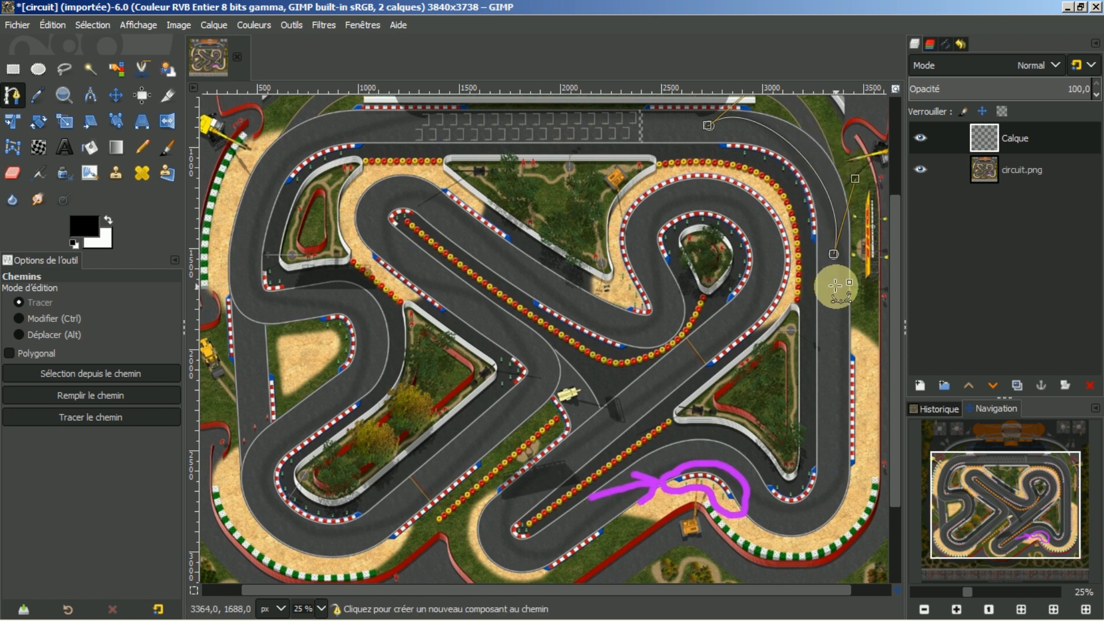
{"action": "left_click", "coordinate": [832, 316]}
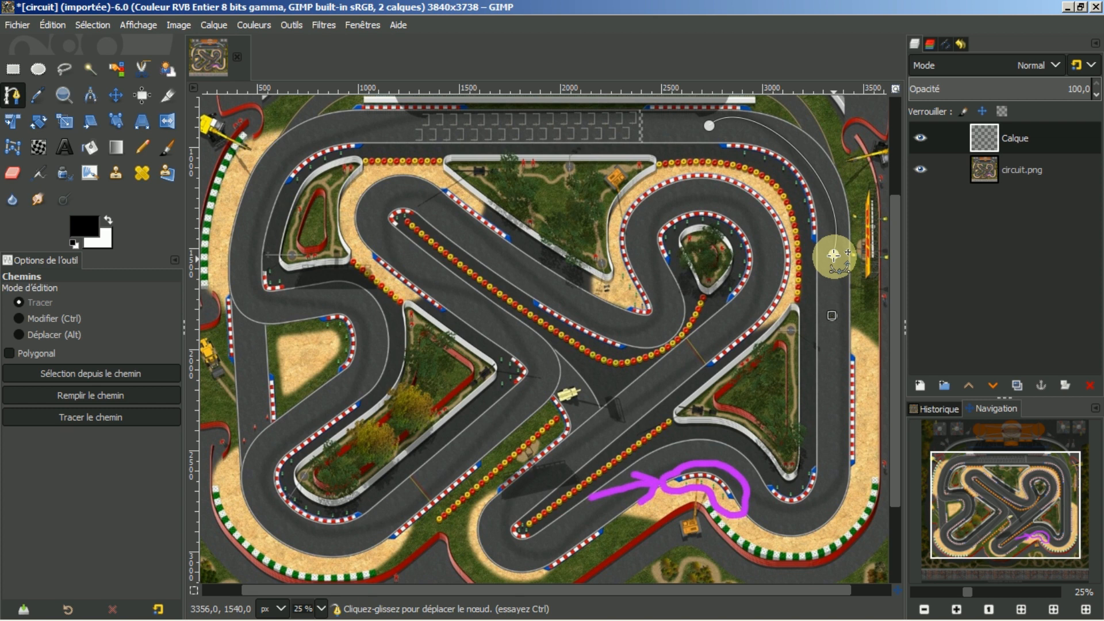
{"action": "key", "text": "ctrl+z"}
{"action": "key", "text": "ctrl+z"}
{"action": "key", "text": "ctrl+z"}
{"action": "key", "text": "ctrl+z"}
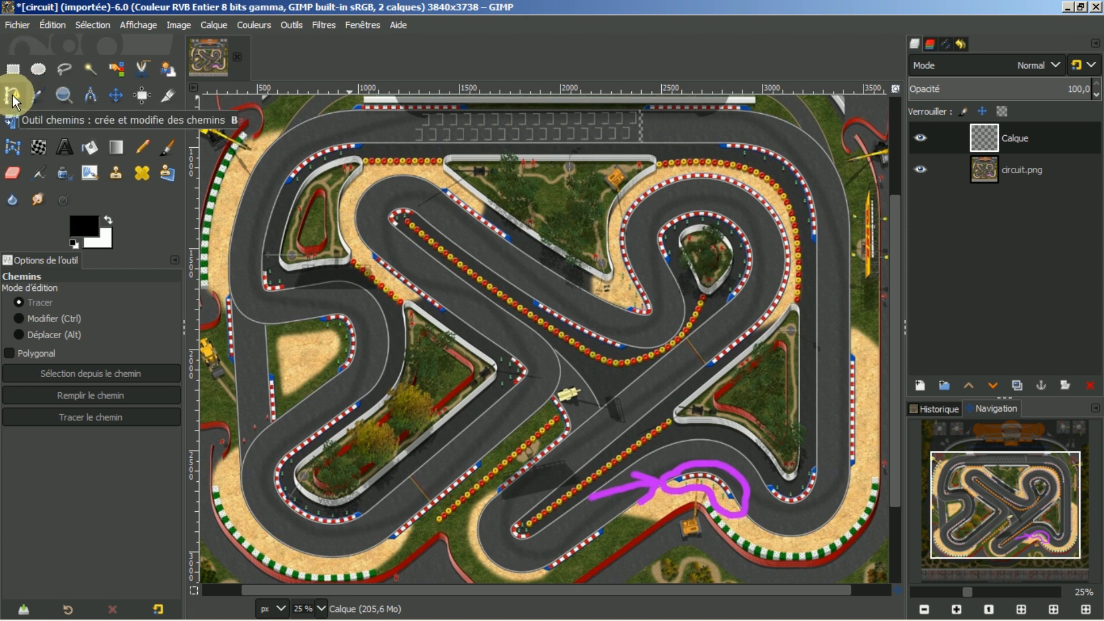
Step: Start a path on the track's upper straight, curving it around the upper-right bend and running it straight down the right side
{"action": "left_click", "coordinate": [721, 127]}
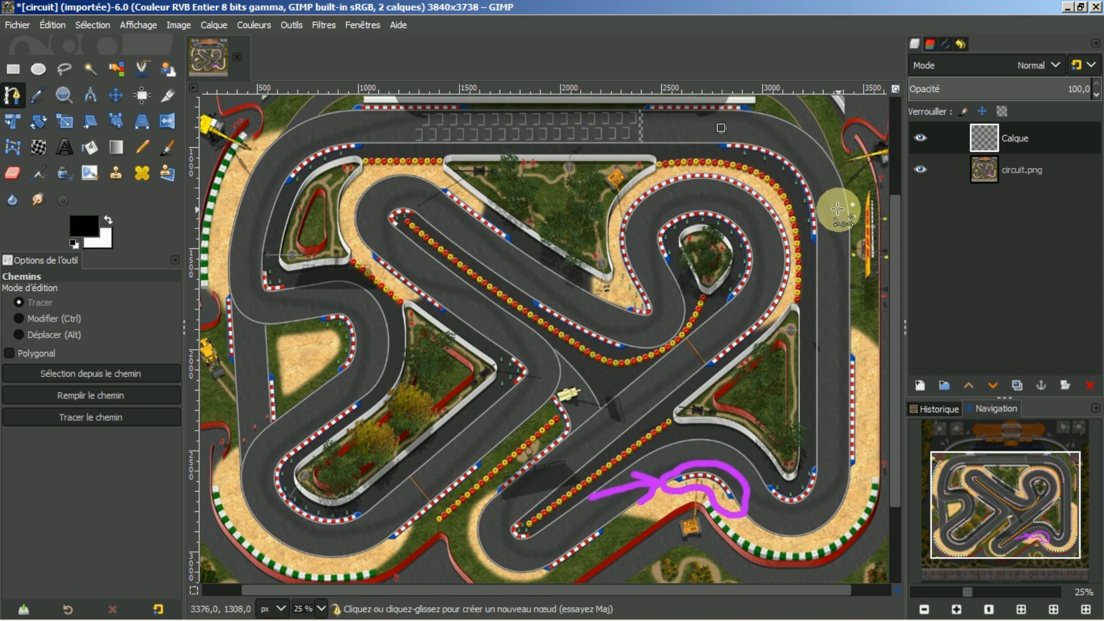
{"action": "left_click_drag", "start_coordinate": [834, 242], "coordinate": [831, 365]}
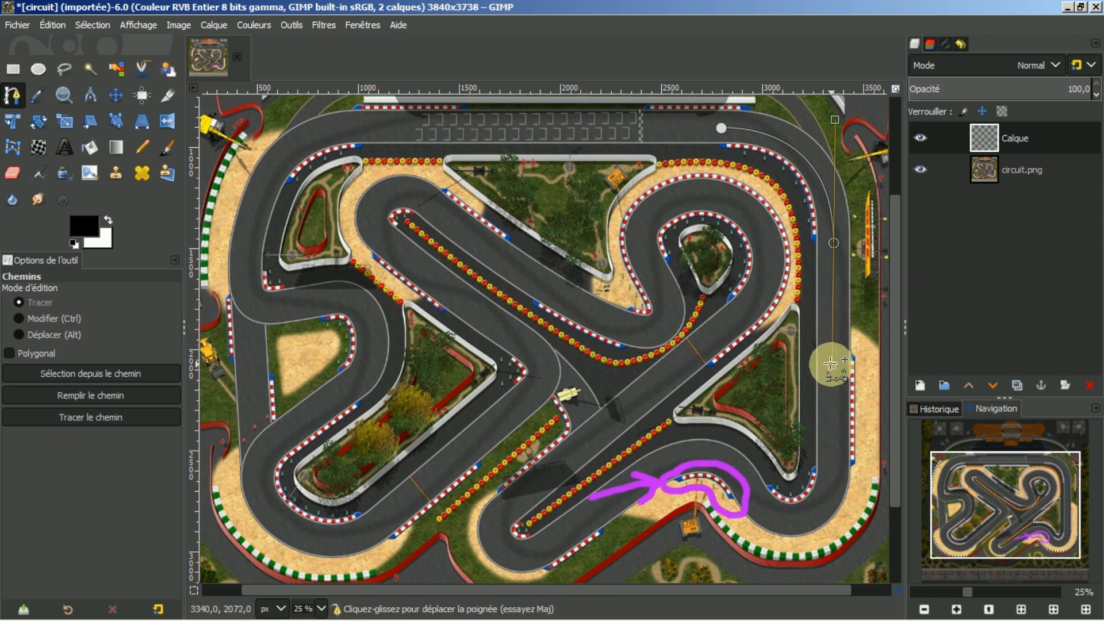
{"action": "left_click_drag", "start_coordinate": [831, 365], "coordinate": [834, 292]}
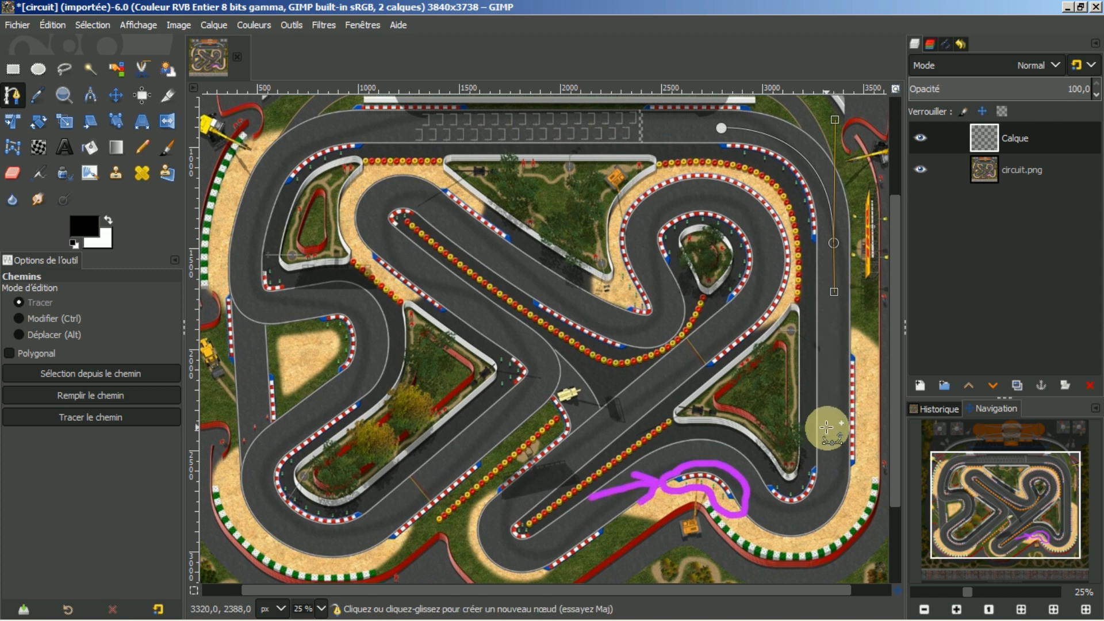
{"action": "left_click", "coordinate": [833, 461]}
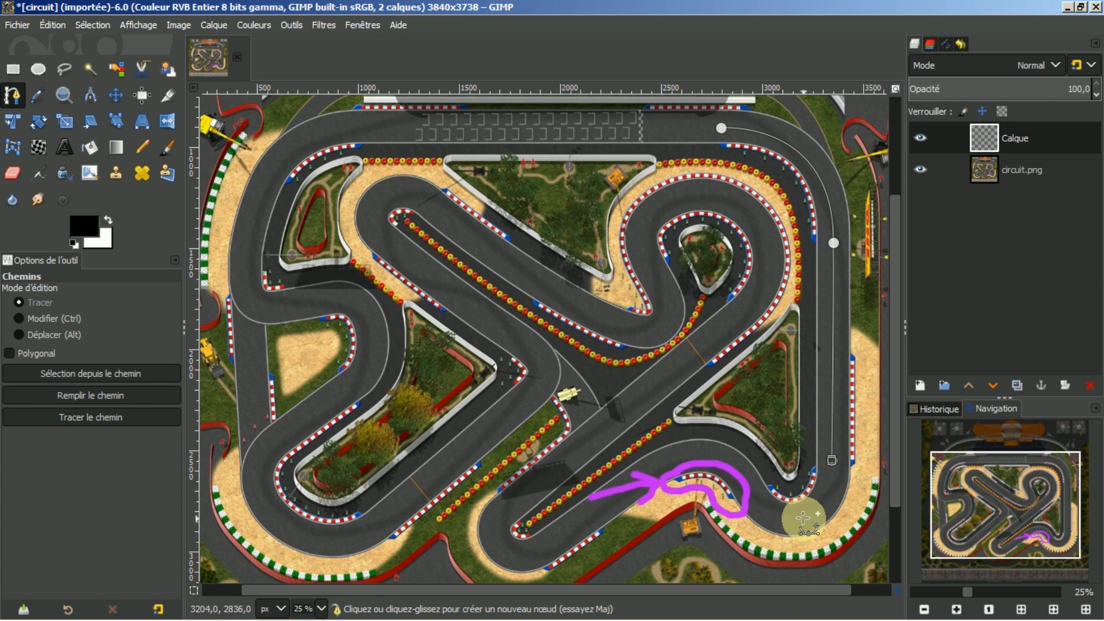
Step: Continue the path with curved segments around the lower-right bend and over the chicane to the purple arrow's tip
{"action": "left_click_drag", "start_coordinate": [803, 518], "coordinate": [769, 522]}
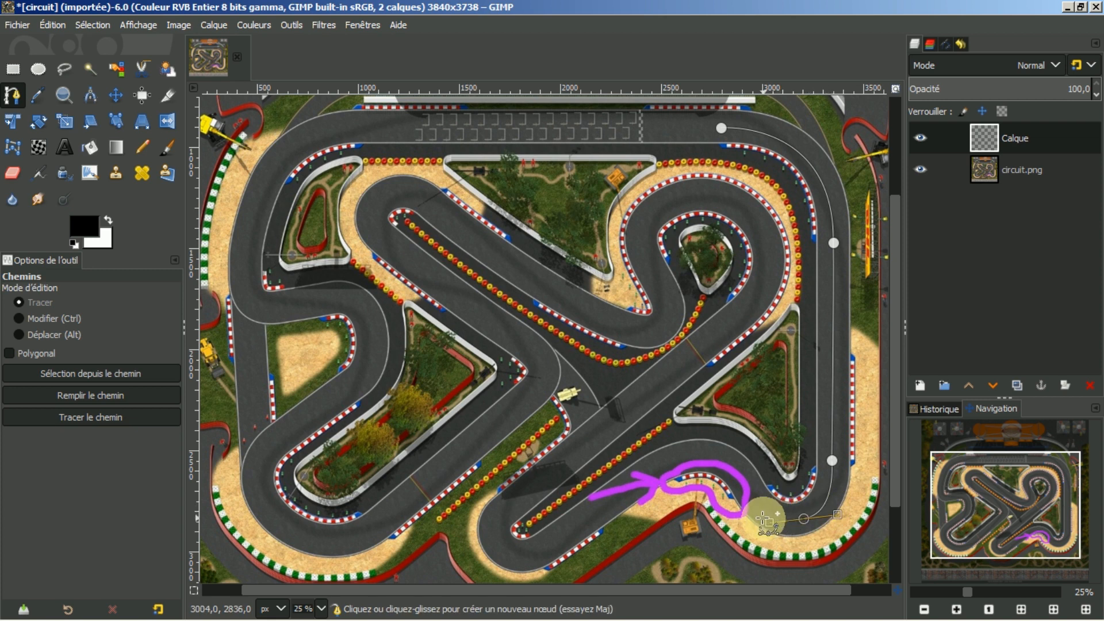
{"action": "left_click_drag", "start_coordinate": [769, 522], "coordinate": [739, 471]}
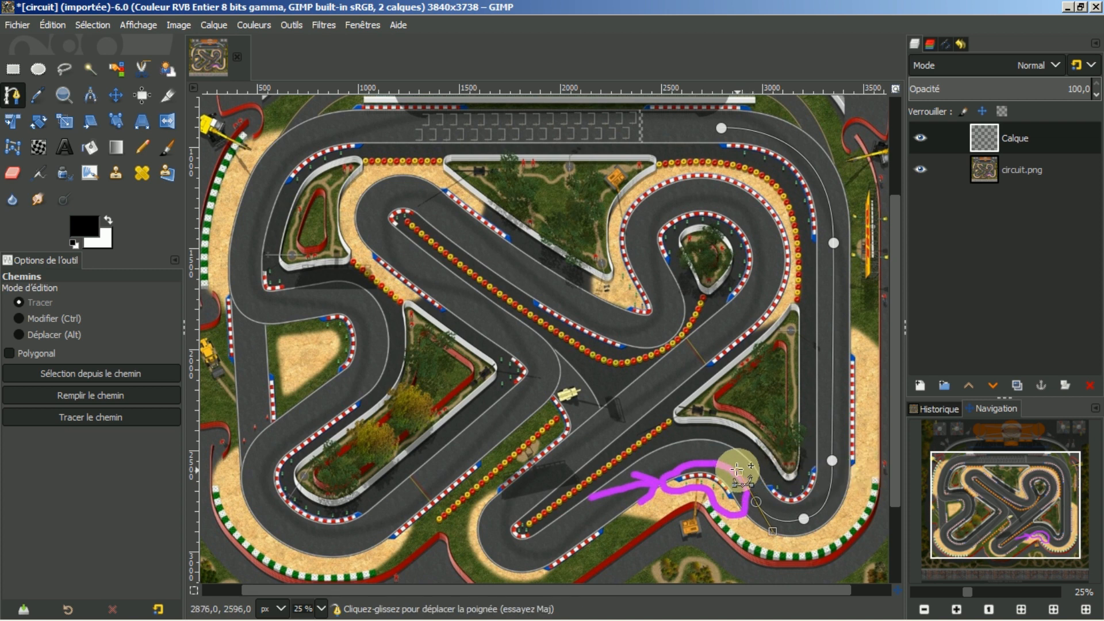
{"action": "mouse_move", "coordinate": [739, 469]}
{"action": "left_mouse_down"}
{"action": "mouse_move", "coordinate": [751, 490]}
{"action": "mouse_move", "coordinate": [734, 473]}
{"action": "left_mouse_up"}
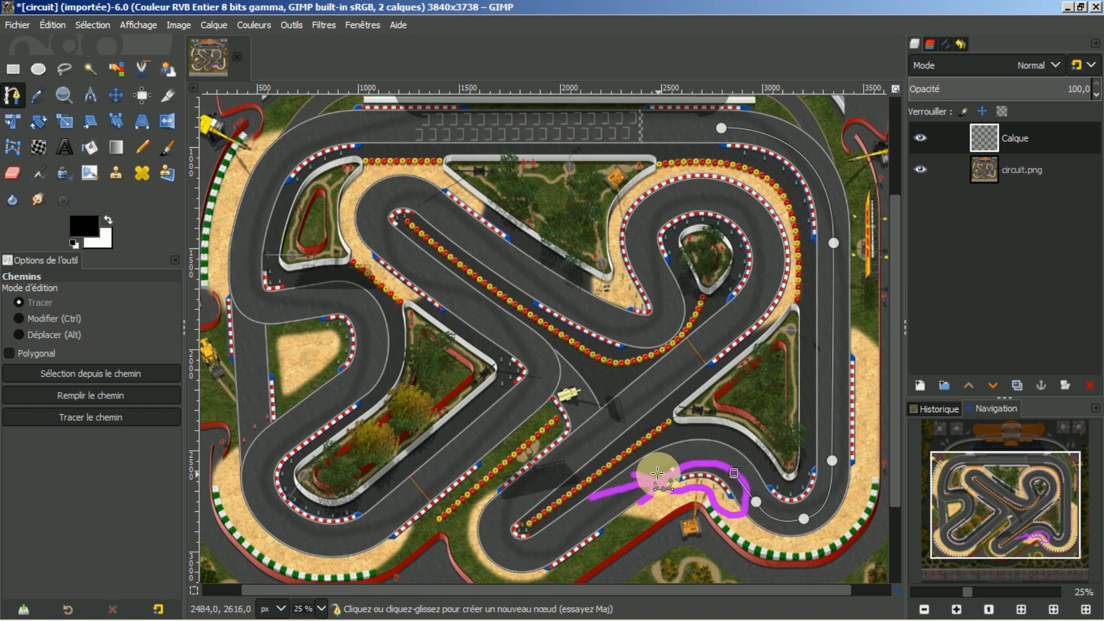
{"action": "mouse_move", "coordinate": [659, 469]}
{"action": "left_mouse_down"}
{"action": "mouse_move", "coordinate": [604, 497]}
{"action": "mouse_move", "coordinate": [660, 469]}
{"action": "left_mouse_up"}
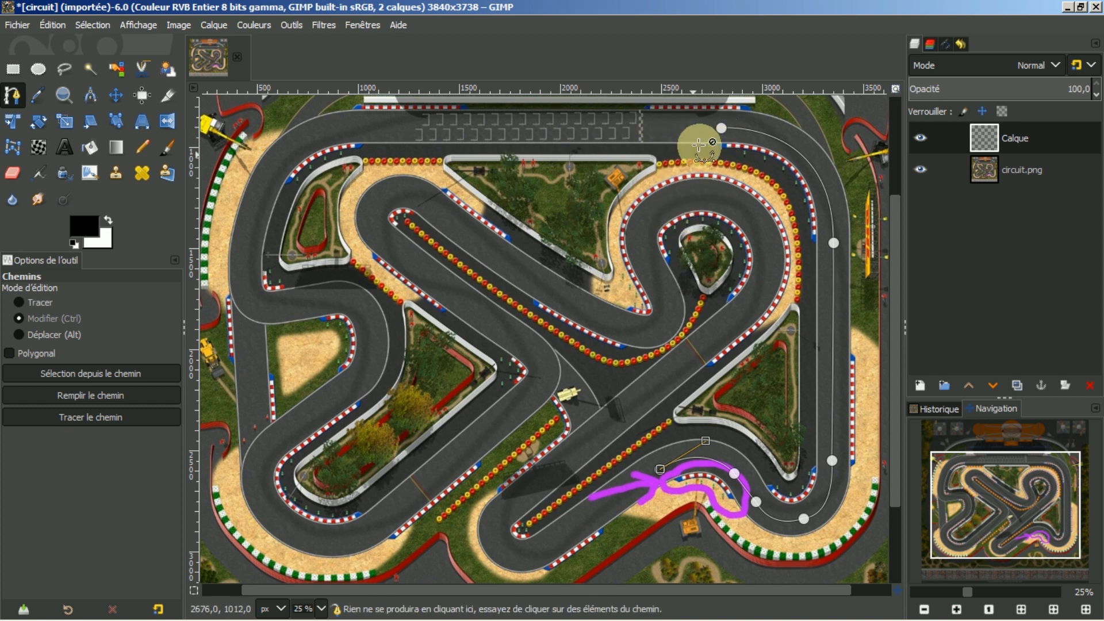
Step: Close the path by connecting its last node to the starting node on the upper straight
{"action": "key", "text": "ctrl"}
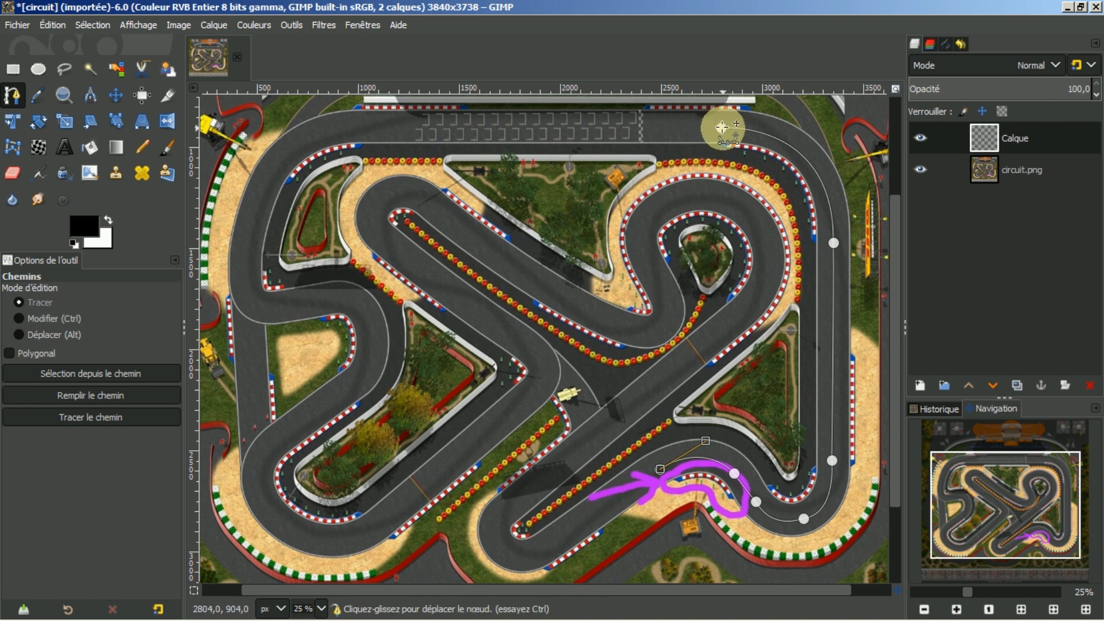
{"action": "key", "text": "ctrl"}
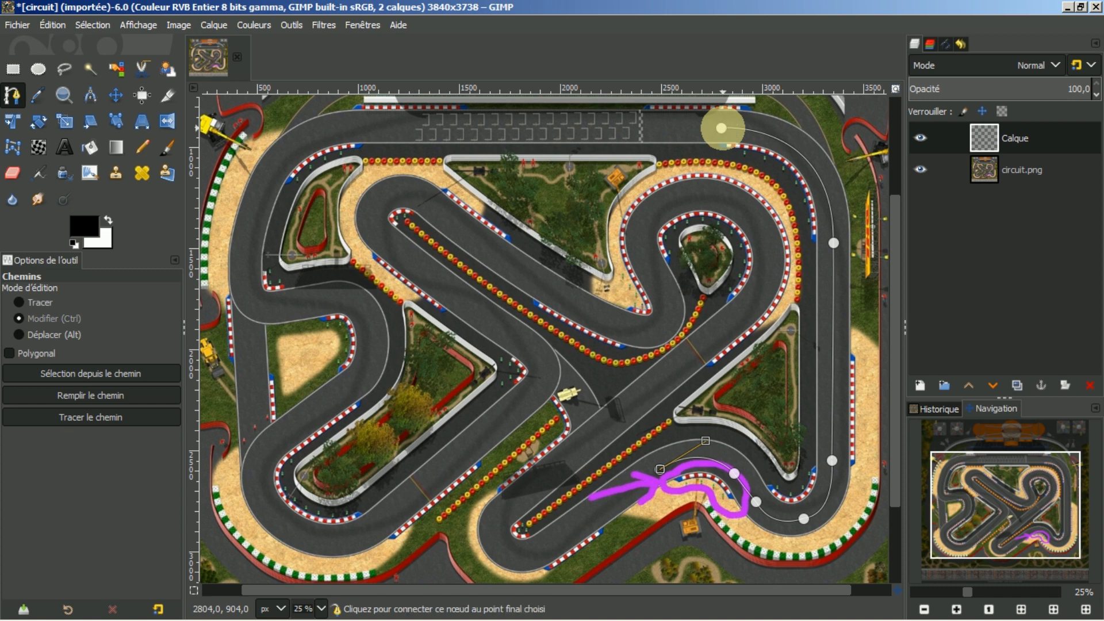
{"action": "left_click", "coordinate": [722, 127], "text": "ctrl"}
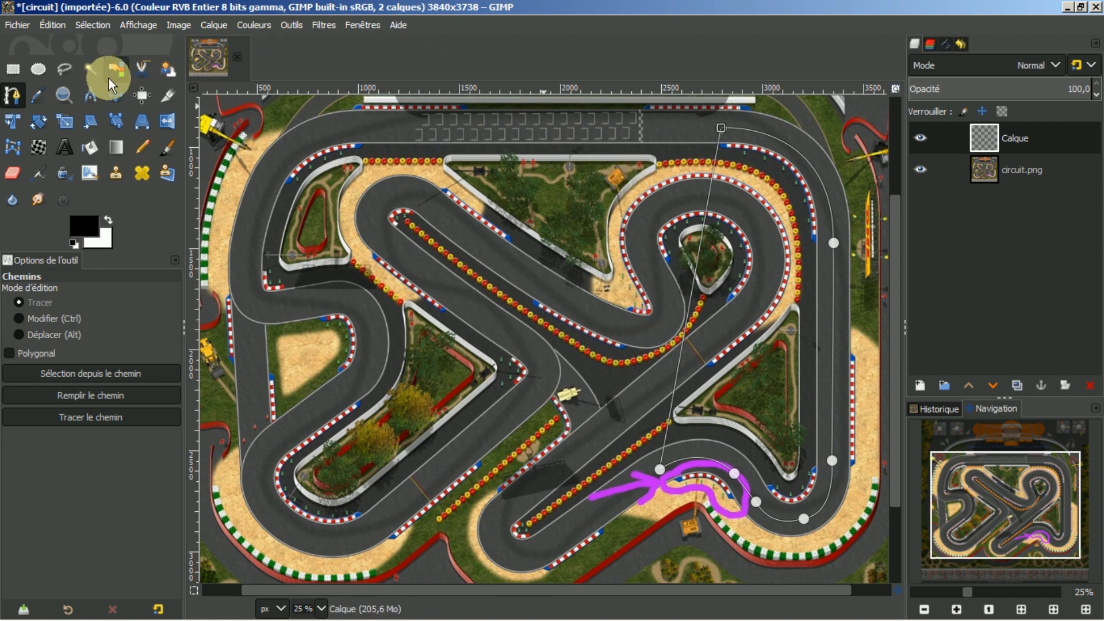
Step: Switch to the Move tool and delete the hand-drawn track path from the list of paths
{"action": "left_click", "coordinate": [114, 93]}
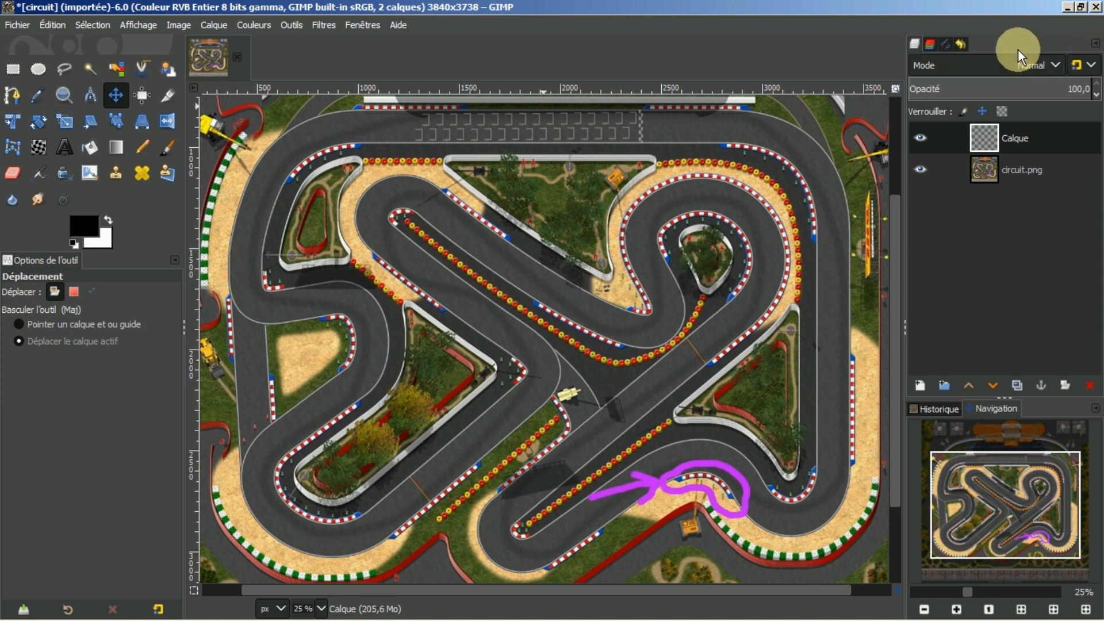
{"action": "left_click", "coordinate": [946, 44]}
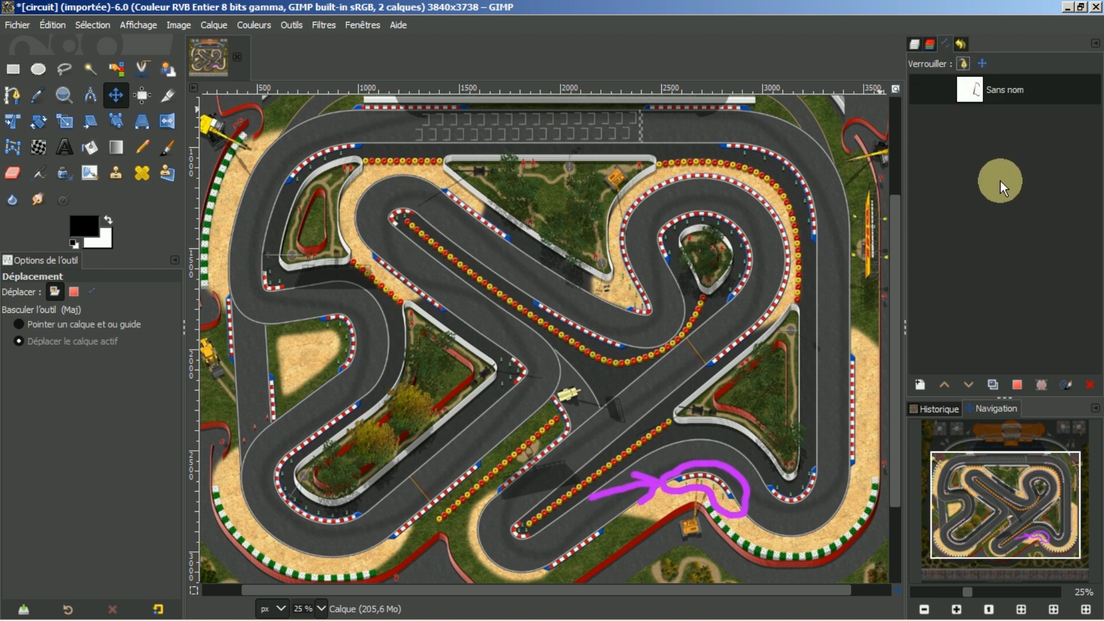
{"action": "left_click", "coordinate": [1084, 386]}
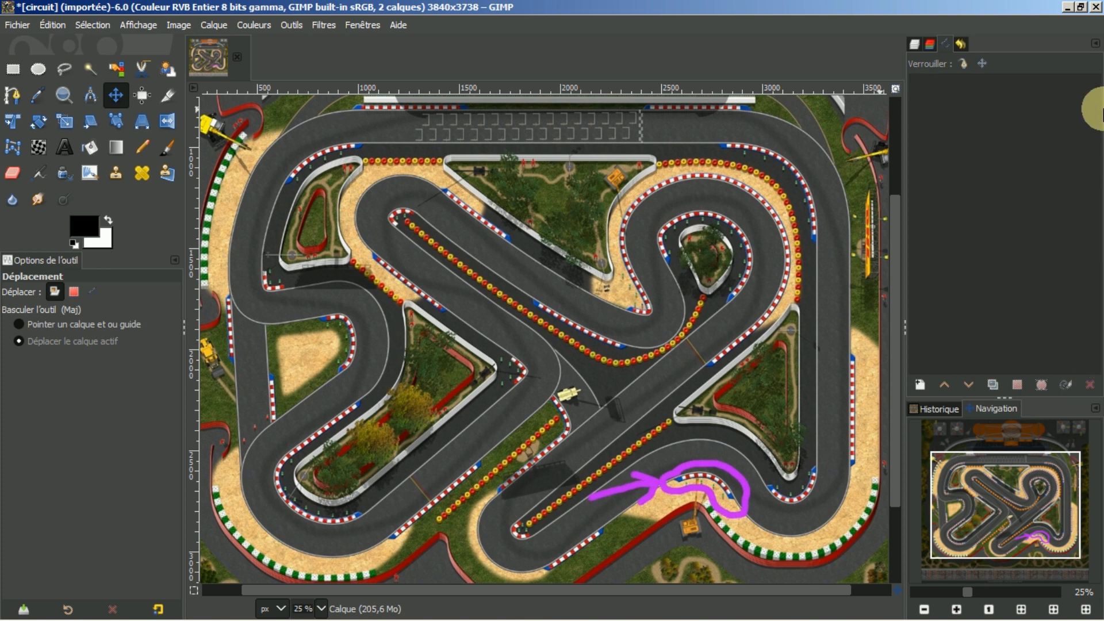
Step: Import circuit2.svg from the 'Travaux en cours' folder as a path
{"action": "right_click", "coordinate": [985, 178]}
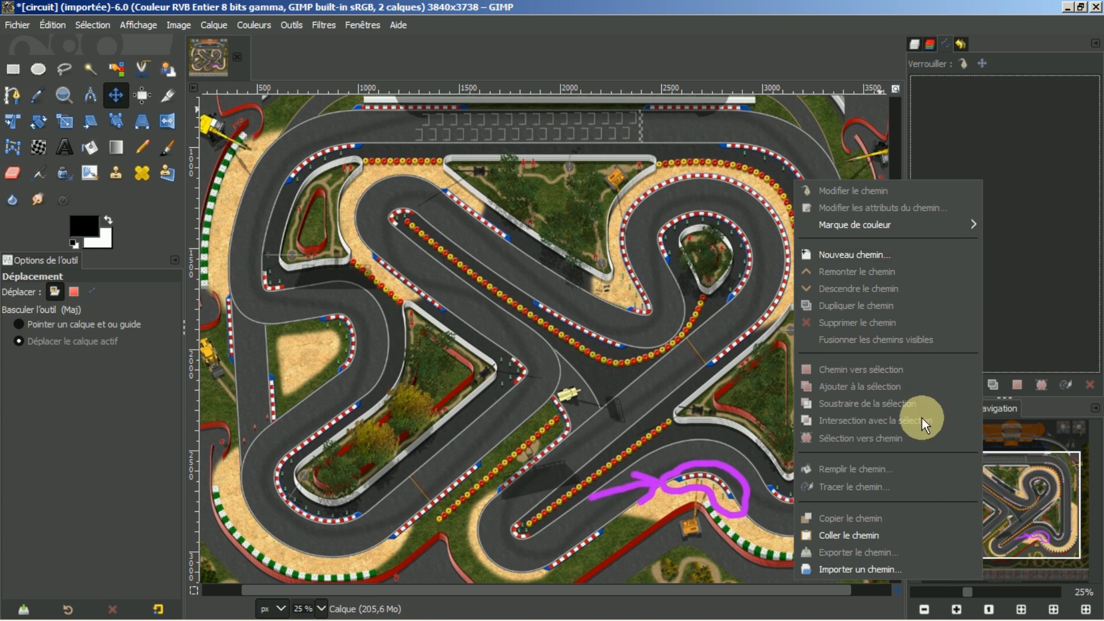
{"action": "left_click", "coordinate": [899, 568]}
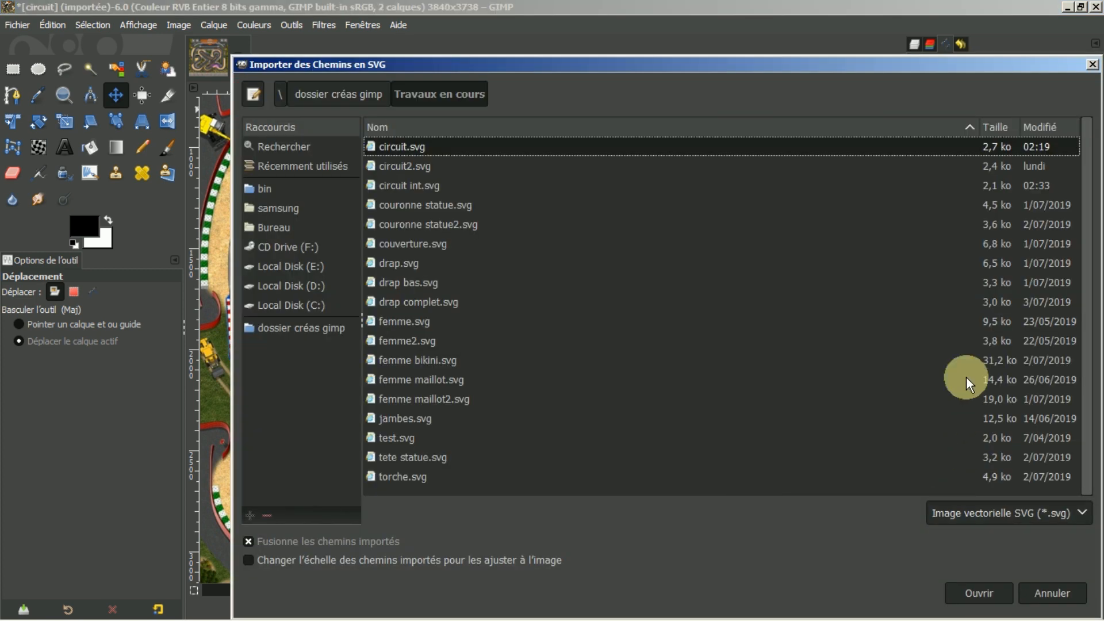
{"action": "left_click", "coordinate": [408, 167]}
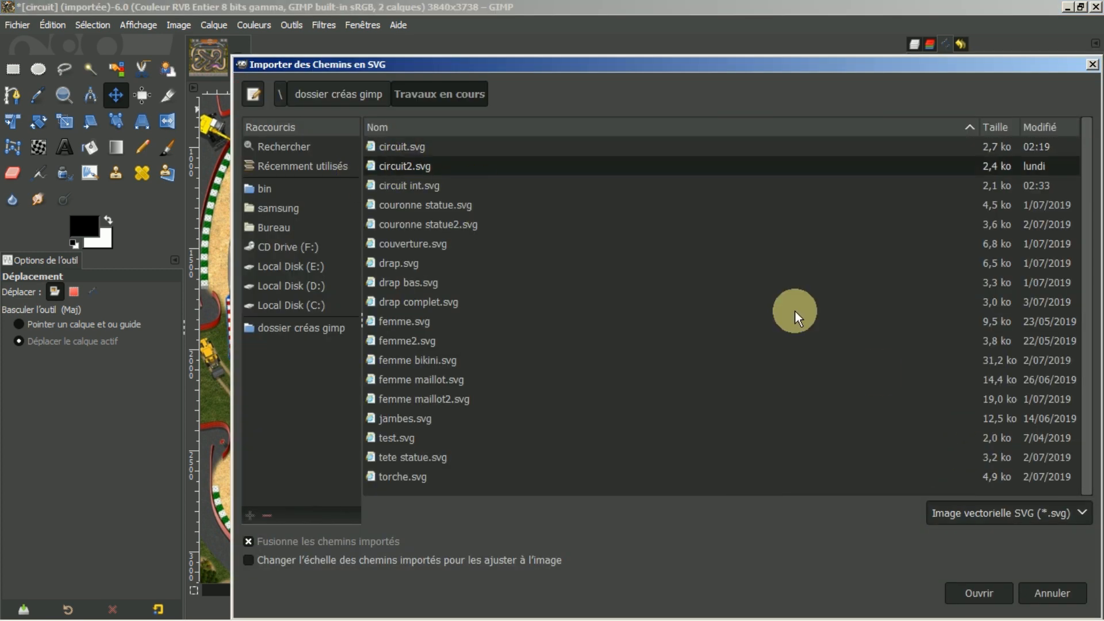
{"action": "left_click", "coordinate": [979, 594]}
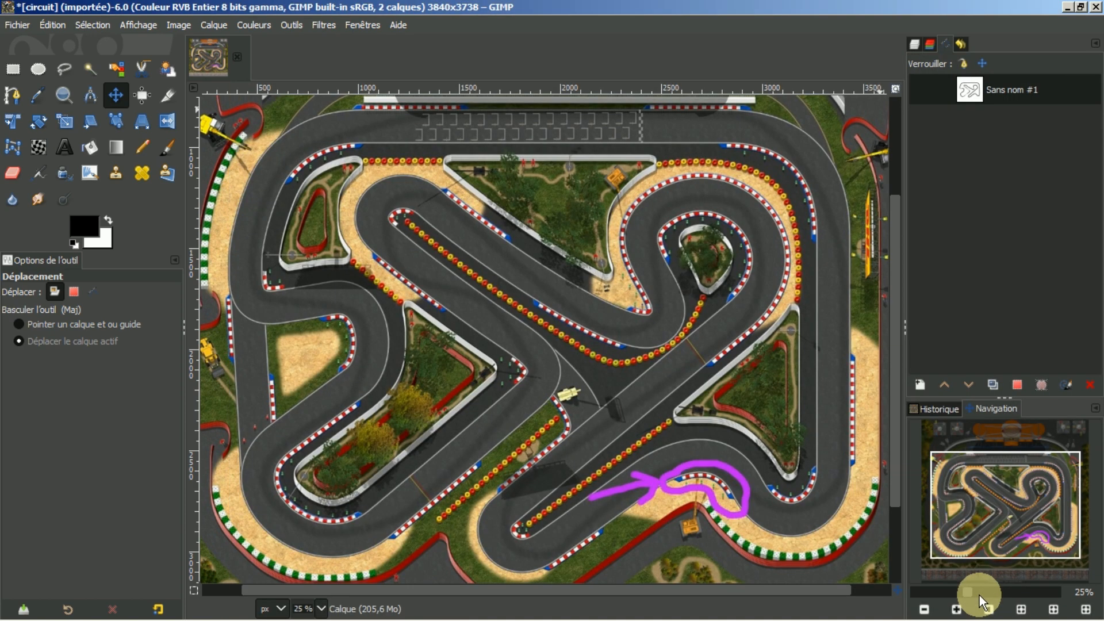
Step: Display the imported path's nodes over the circuit, and return to the layer list with the Move tool
{"action": "double_click", "coordinate": [970, 90]}
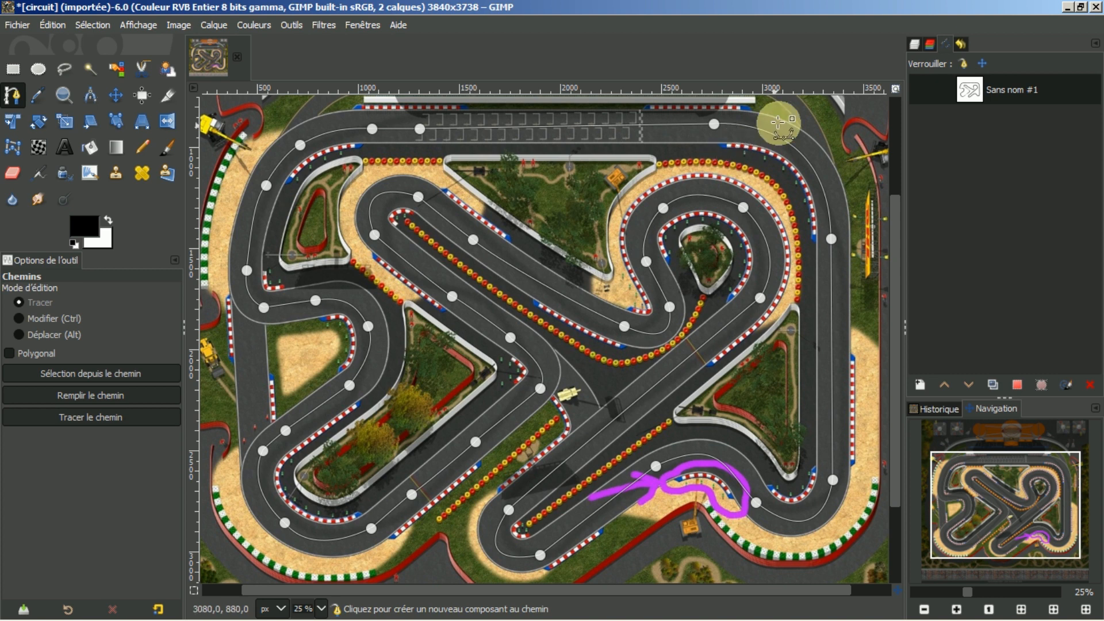
{"action": "left_click", "coordinate": [915, 45]}
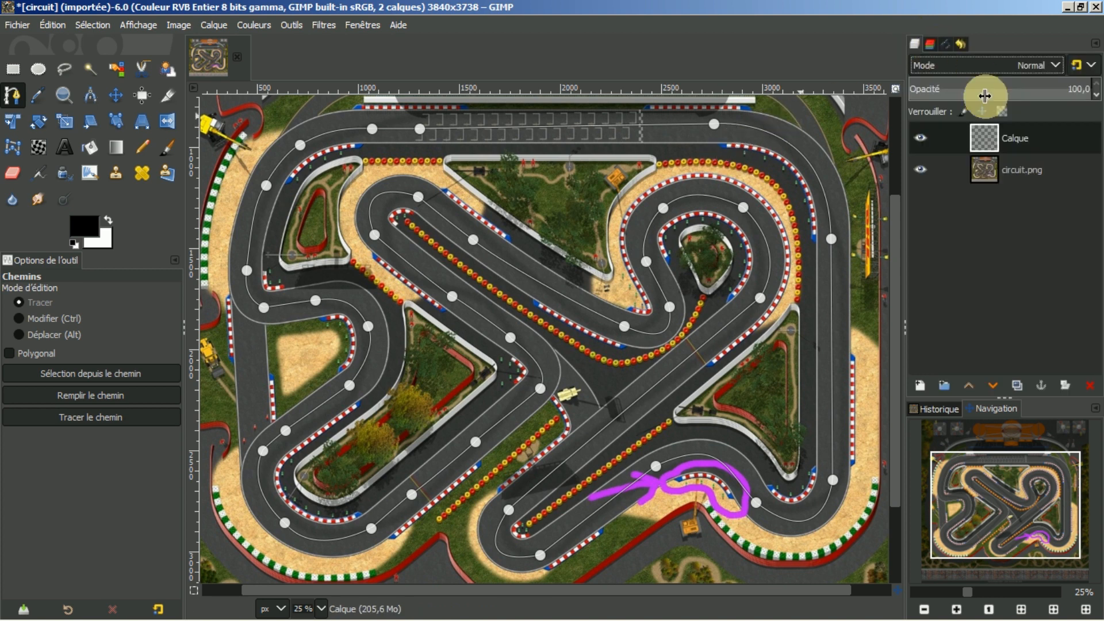
{"action": "left_click", "coordinate": [113, 97]}
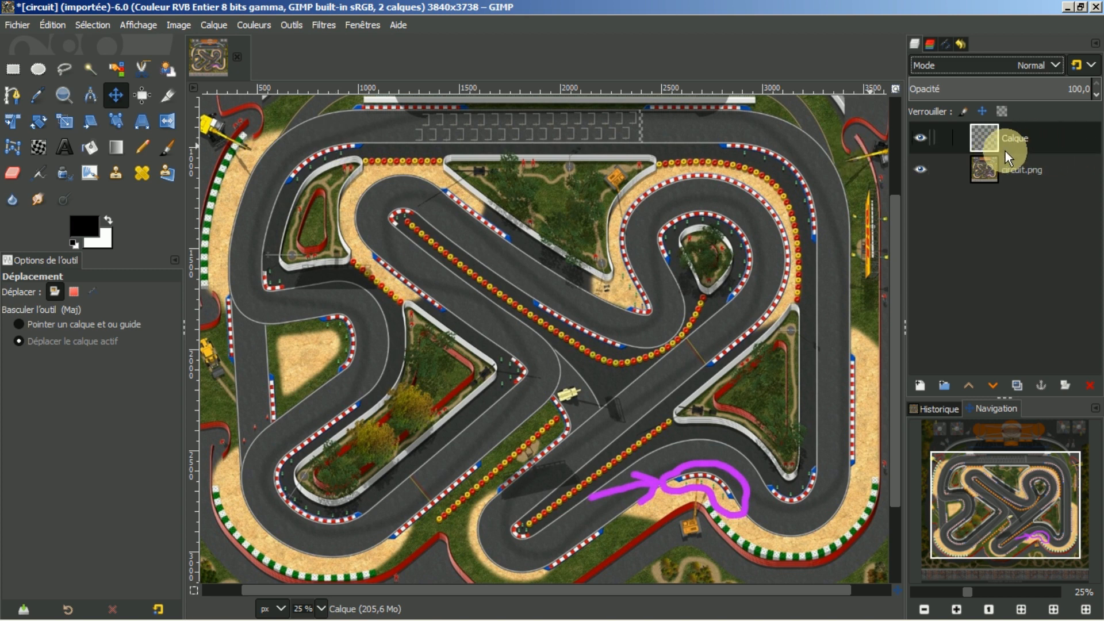
Step: Sample the grey asphalt from the circuit.png layer as the foreground colour with the Color Picker
{"action": "left_click", "coordinate": [984, 172]}
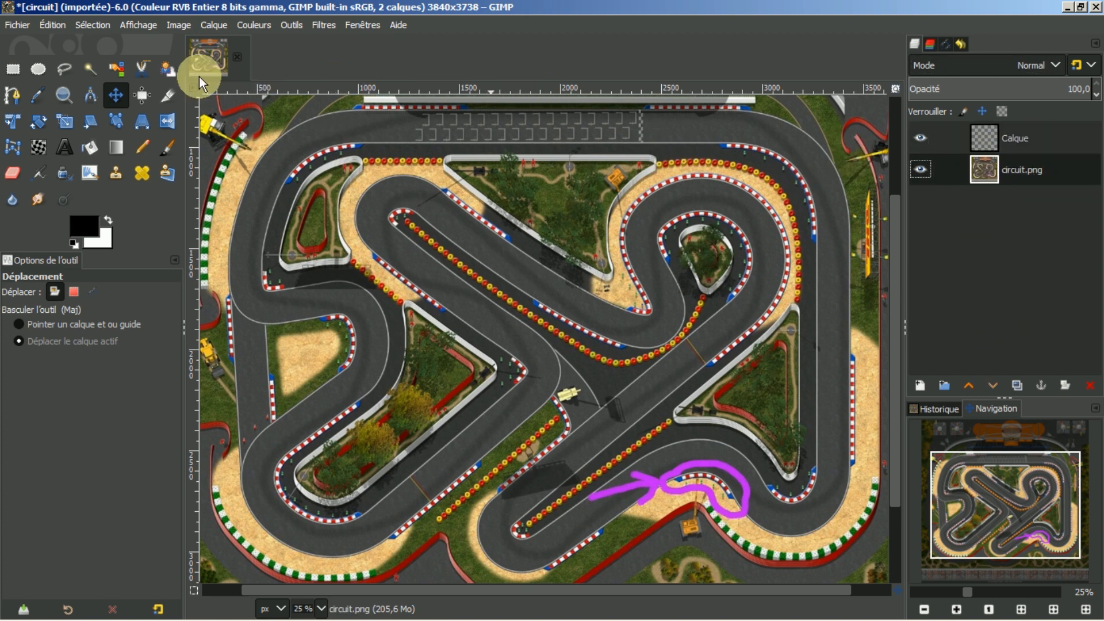
{"action": "left_click", "coordinate": [36, 96]}
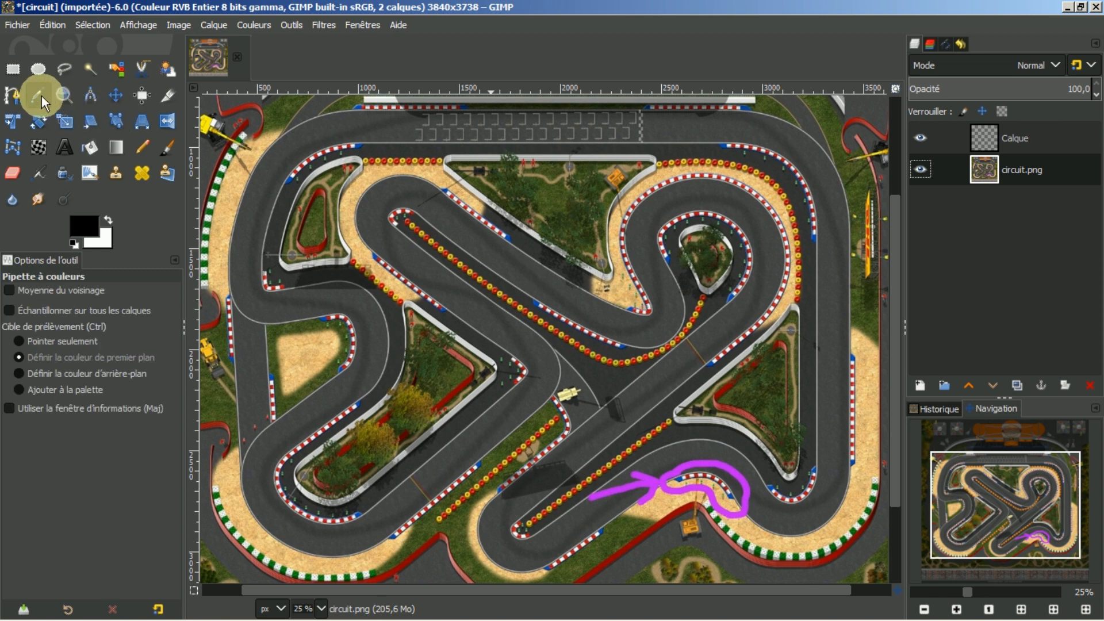
{"action": "left_click", "coordinate": [374, 196]}
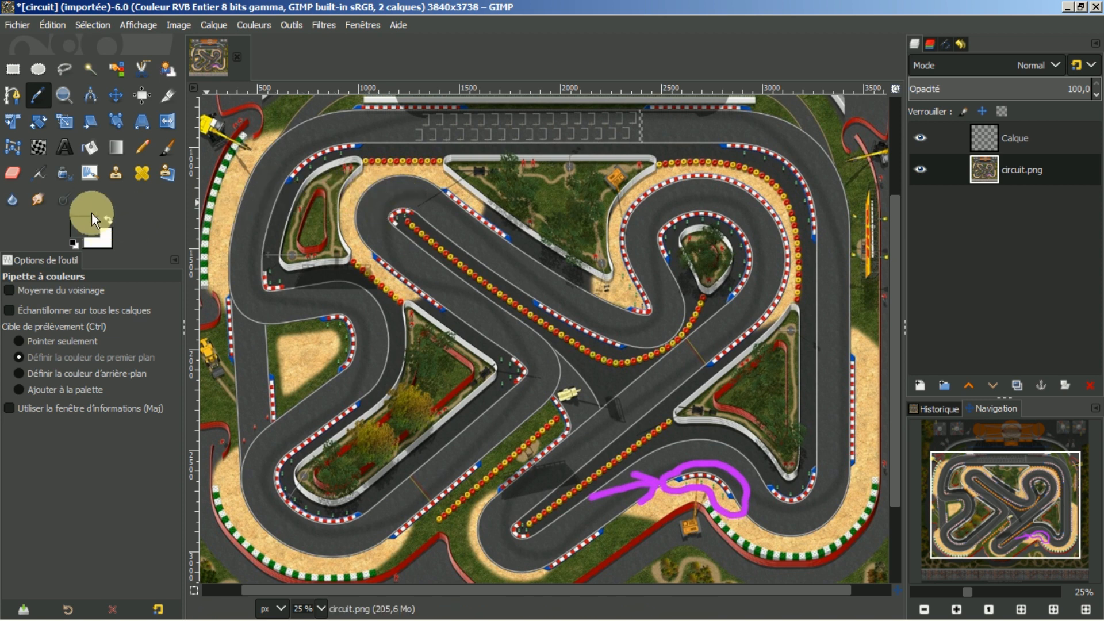
Step: Set the Paintbrush size to 156 by matching the brush outline to the width of the track
{"action": "left_click", "coordinate": [166, 145]}
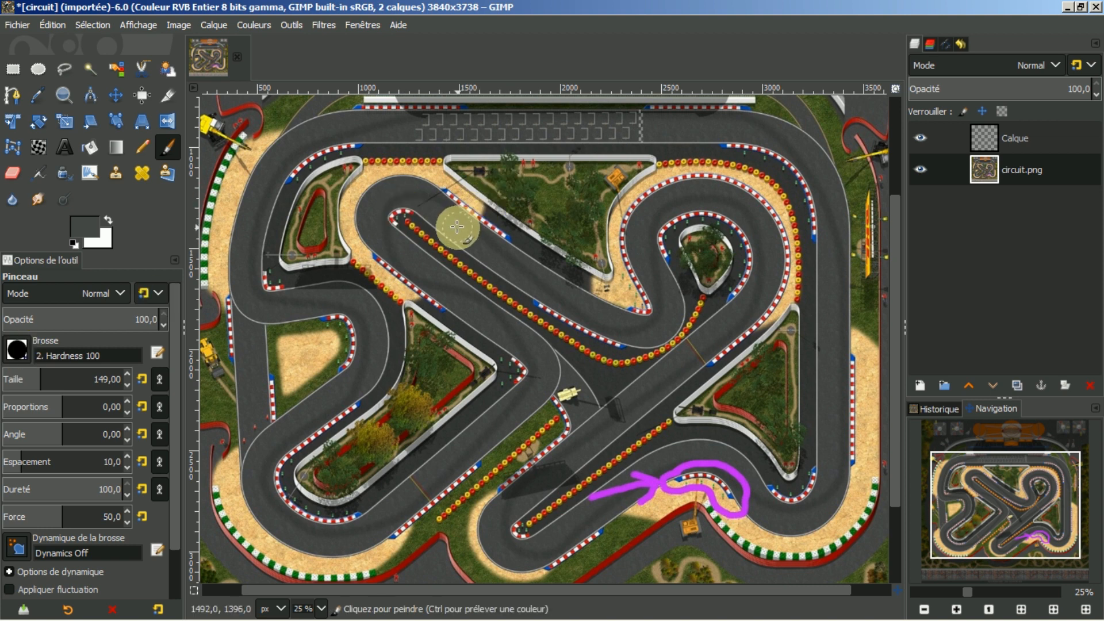
{"action": "scroll", "coordinate": [454, 234], "scroll_direction": "down", "scroll_amount": 20}
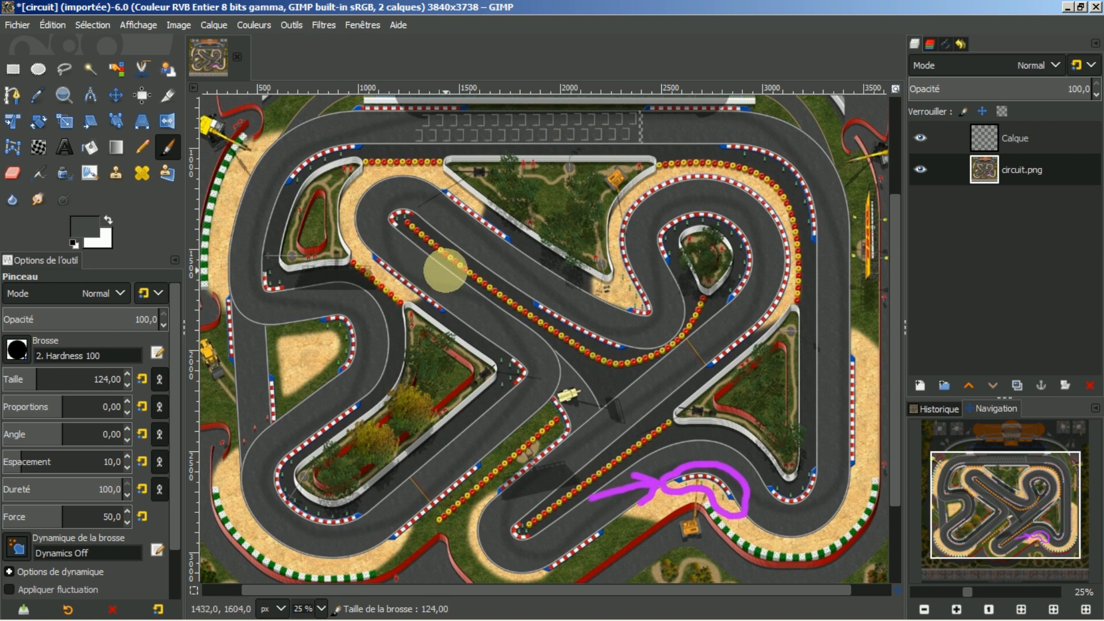
{"action": "scroll", "coordinate": [445, 267], "scroll_direction": "up", "scroll_amount": 3, "text": "ctrl"}
{"action": "scroll", "coordinate": [444, 267], "scroll_direction": "up", "scroll_amount": 1}
{"action": "scroll", "coordinate": [598, 213], "scroll_direction": "down", "scroll_amount": 9}
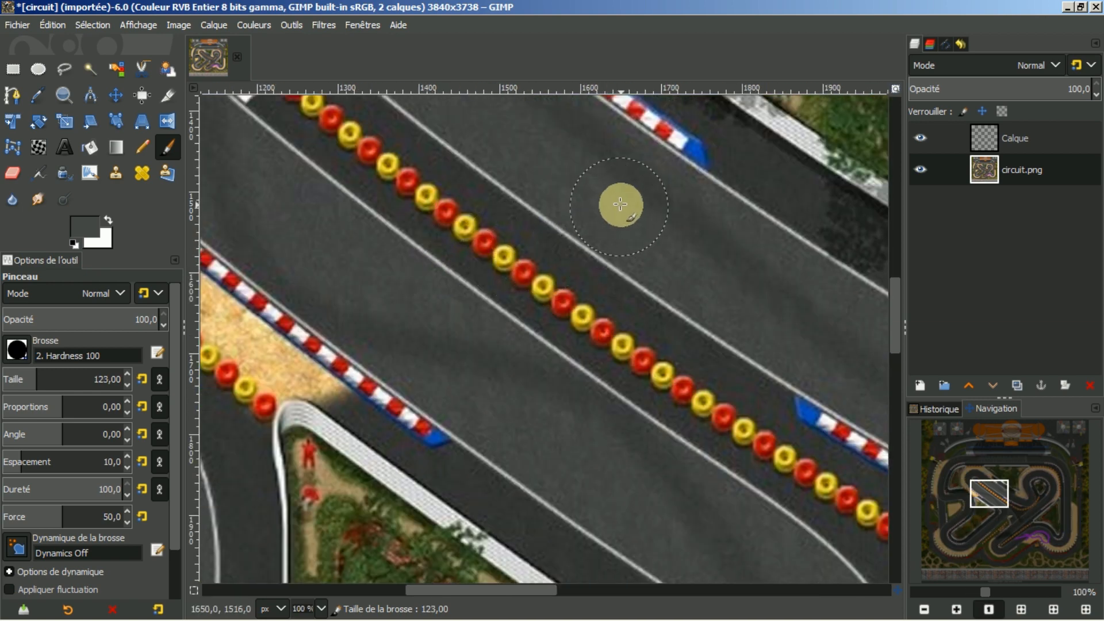
{"action": "scroll", "coordinate": [624, 211], "scroll_direction": "down", "scroll_amount": 17}
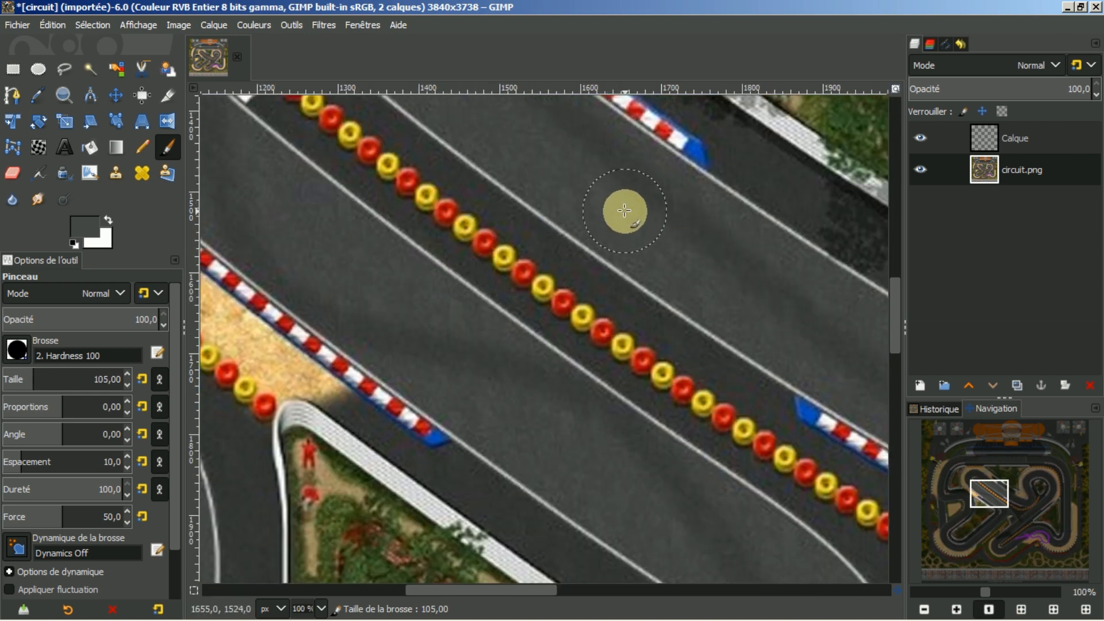
{"action": "scroll", "coordinate": [626, 210], "scroll_direction": "down", "scroll_amount": 5}
{"action": "scroll", "coordinate": [626, 209], "scroll_direction": "up", "scroll_amount": 15}
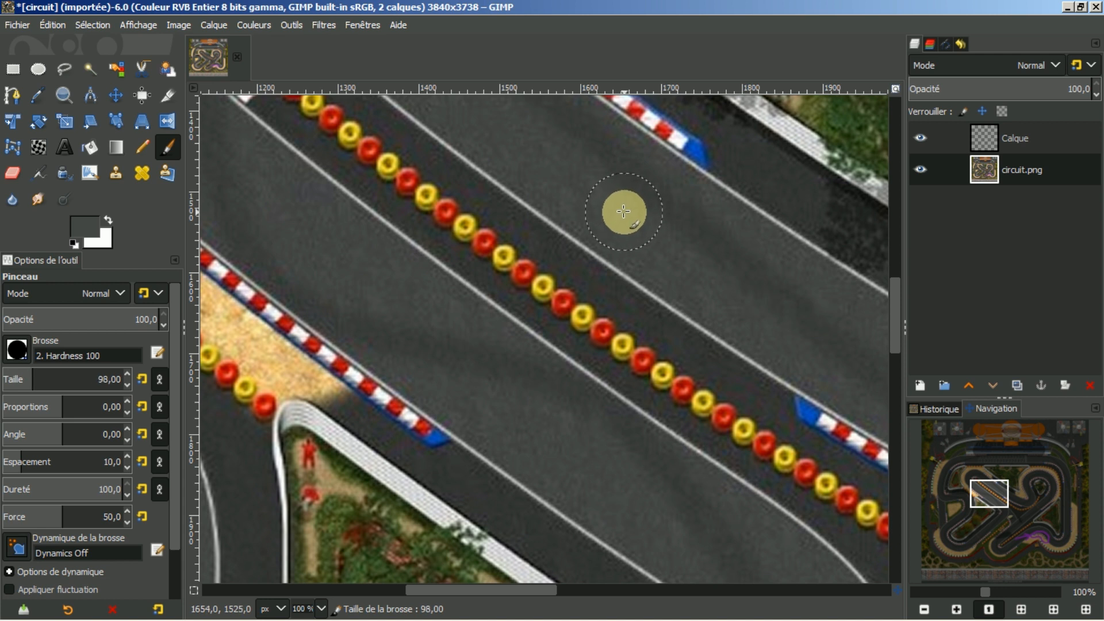
{"action": "scroll", "coordinate": [627, 209], "scroll_direction": "up", "scroll_amount": 20}
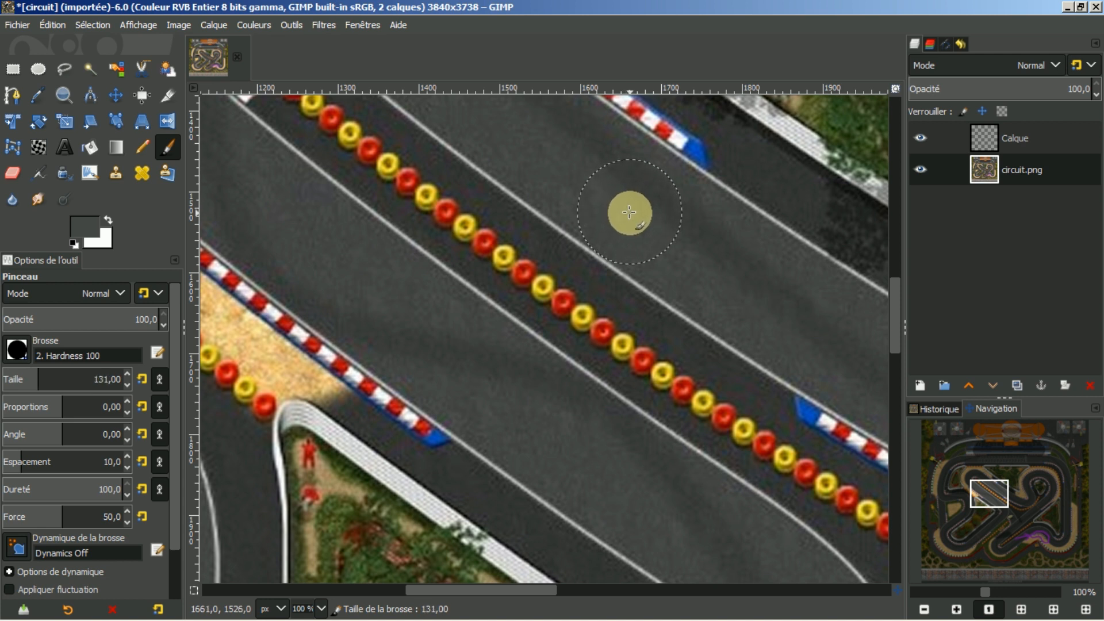
{"action": "scroll", "coordinate": [634, 208], "scroll_direction": "up", "scroll_amount": 20}
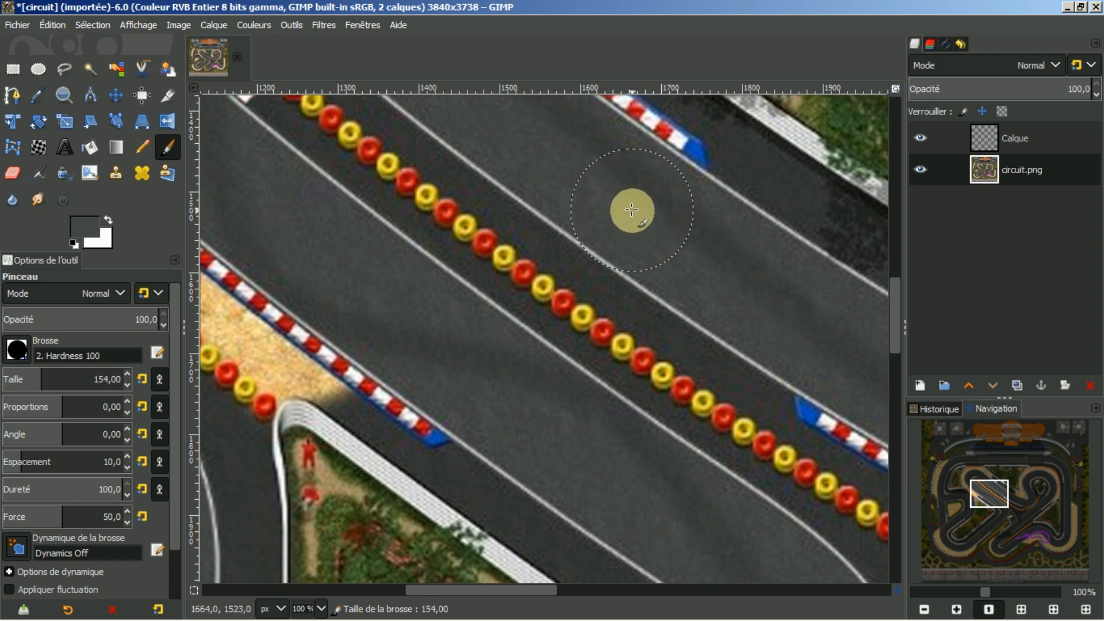
{"action": "scroll", "coordinate": [632, 210], "scroll_direction": "up", "scroll_amount": 2}
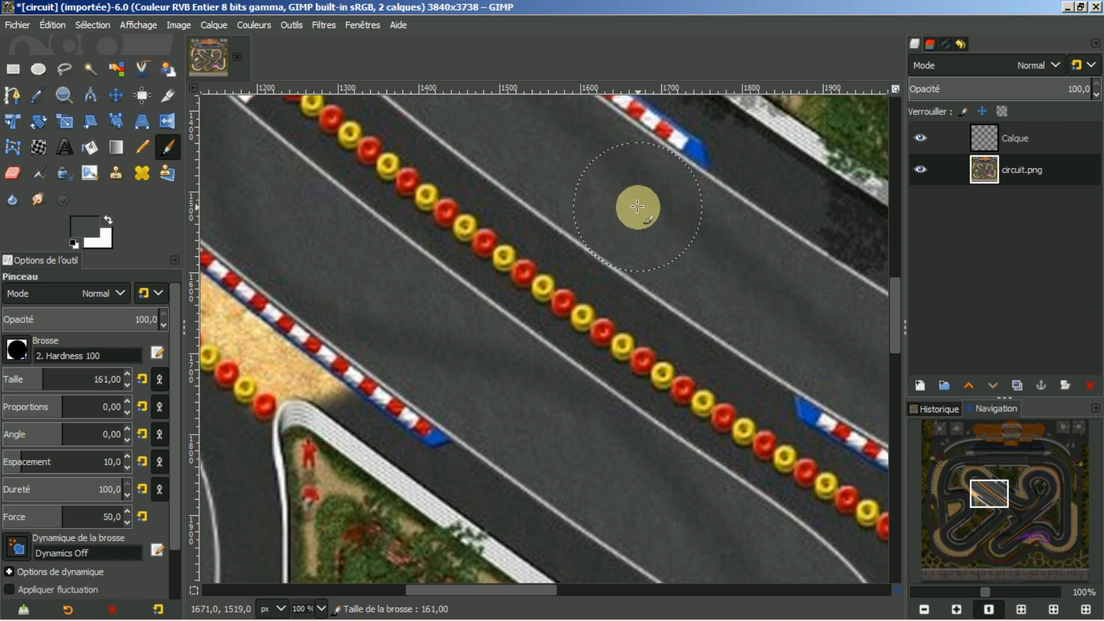
{"action": "scroll", "coordinate": [637, 207], "scroll_direction": "down", "scroll_amount": 3}
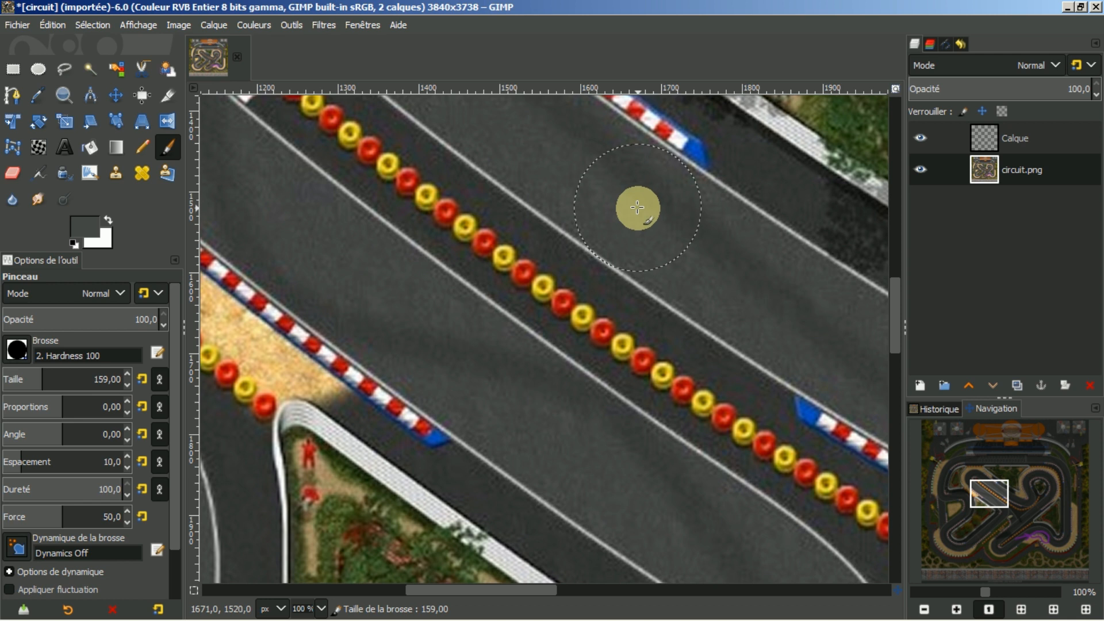
{"action": "scroll", "coordinate": [637, 207], "scroll_direction": "down", "scroll_amount": 1}
{"action": "scroll", "coordinate": [638, 206], "scroll_direction": "down", "scroll_amount": 1}
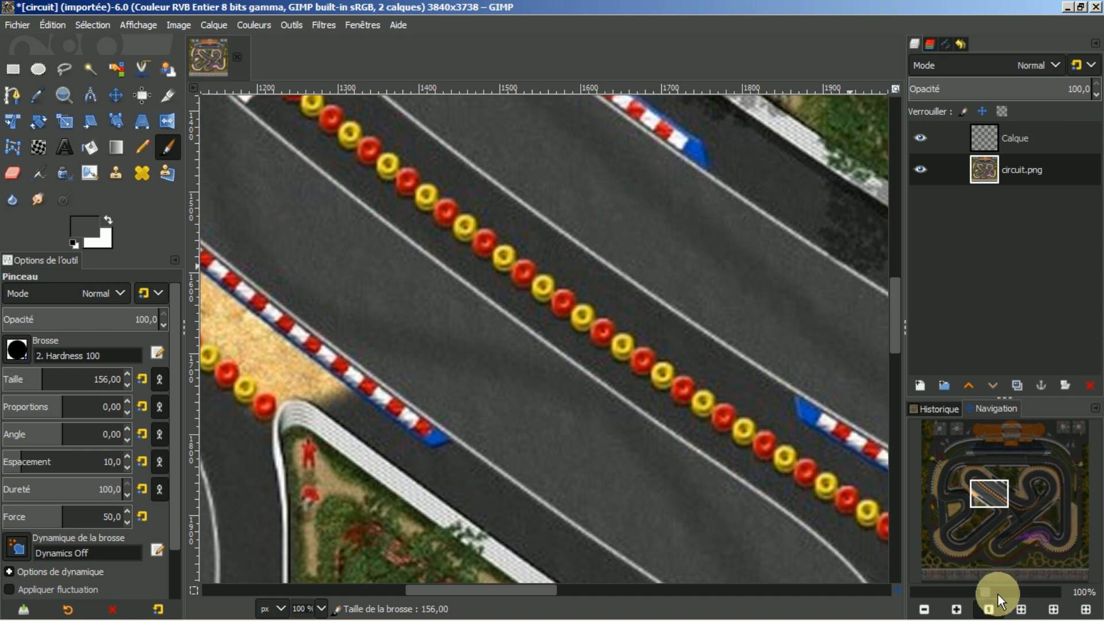
Step: Make the transparent Calque layer active and activate the imported circuit path for editing
{"action": "left_click", "coordinate": [1021, 609]}
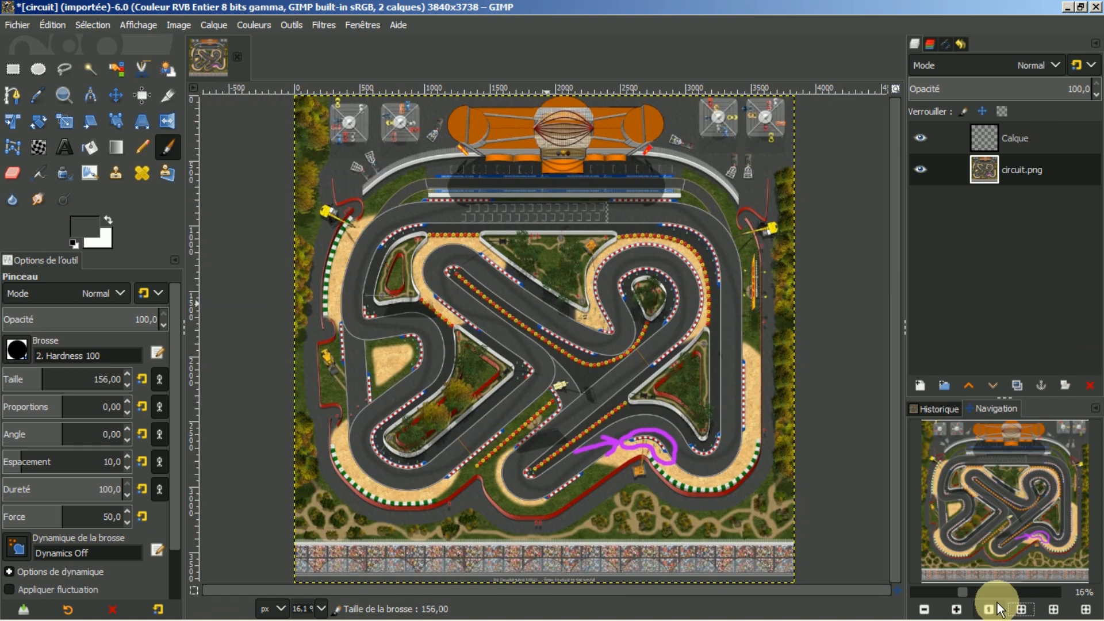
{"action": "left_click", "coordinate": [956, 609]}
{"action": "left_click", "coordinate": [957, 609]}
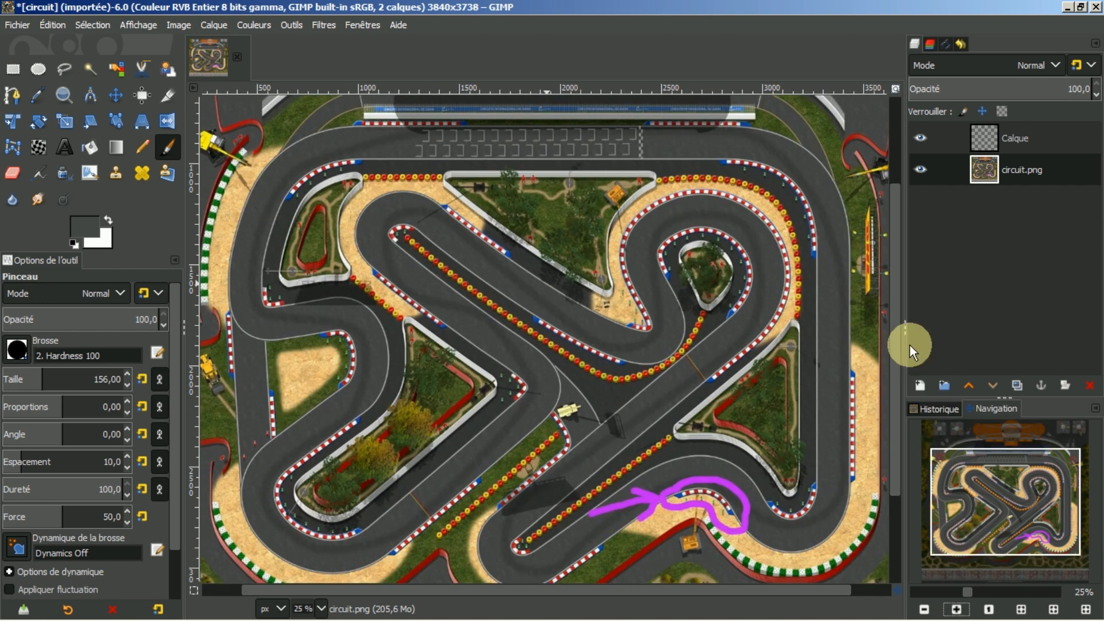
{"action": "left_click_drag", "start_coordinate": [893, 323], "coordinate": [894, 339]}
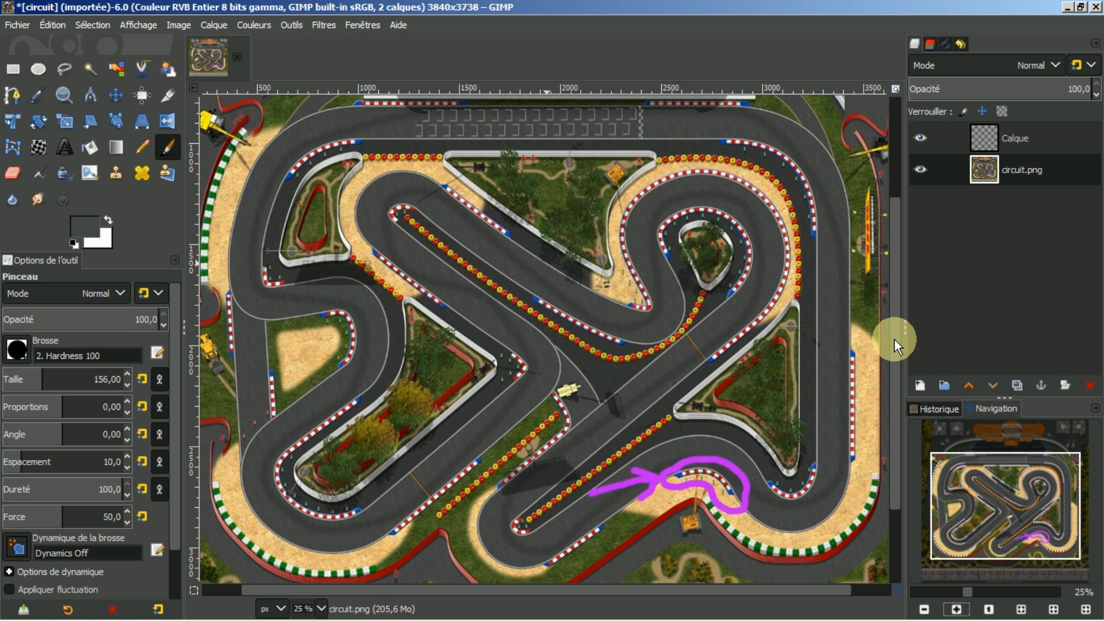
{"action": "left_click", "coordinate": [985, 130]}
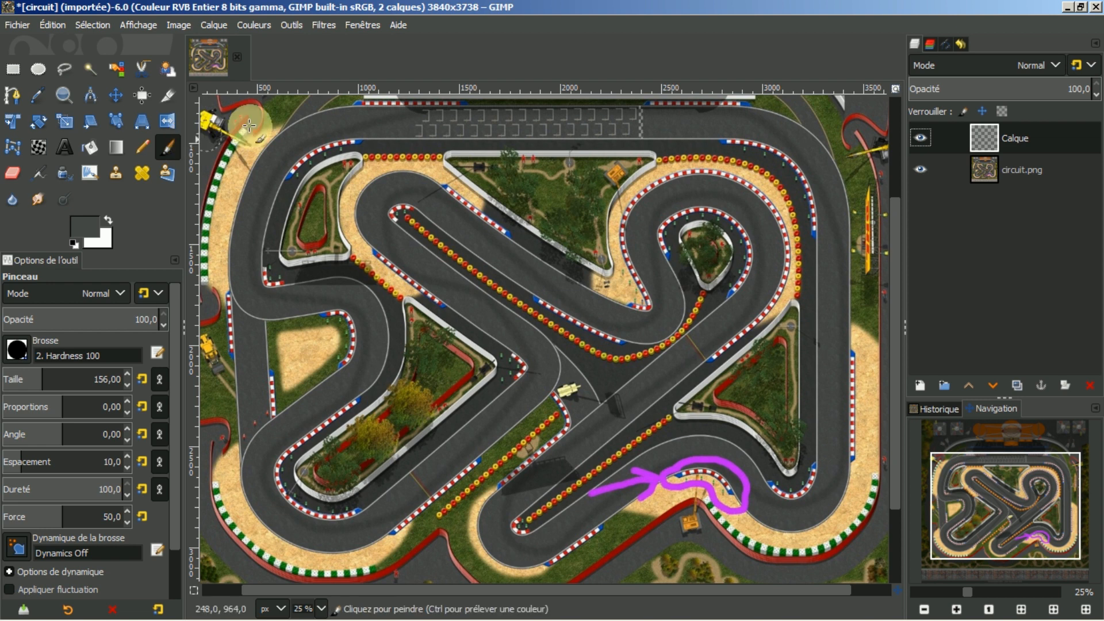
{"action": "left_click", "coordinate": [951, 45]}
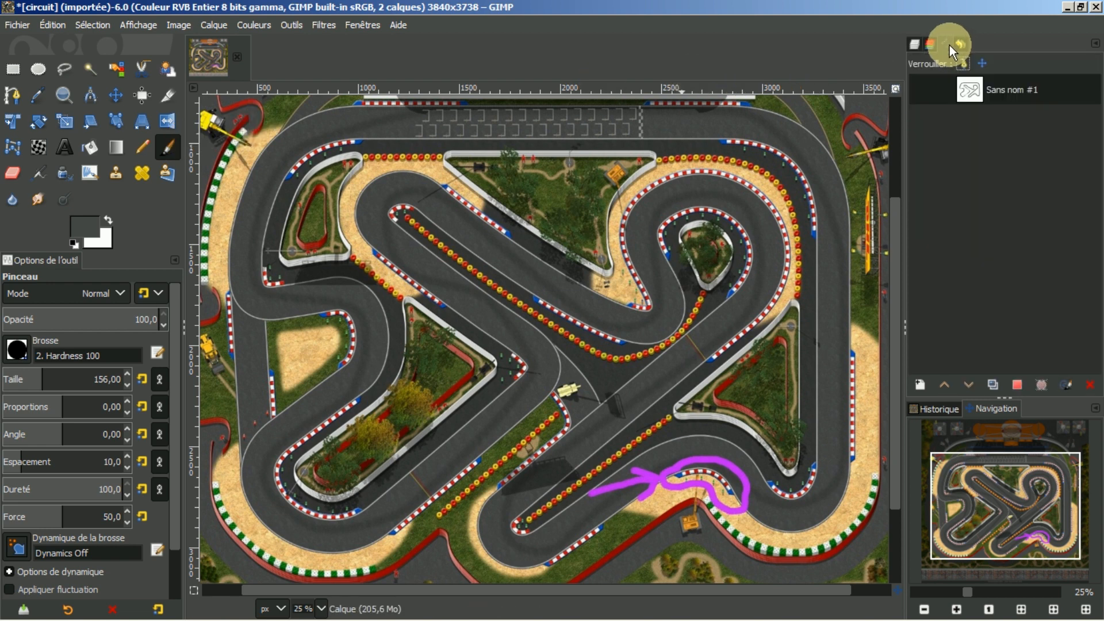
{"action": "double_click", "coordinate": [965, 89]}
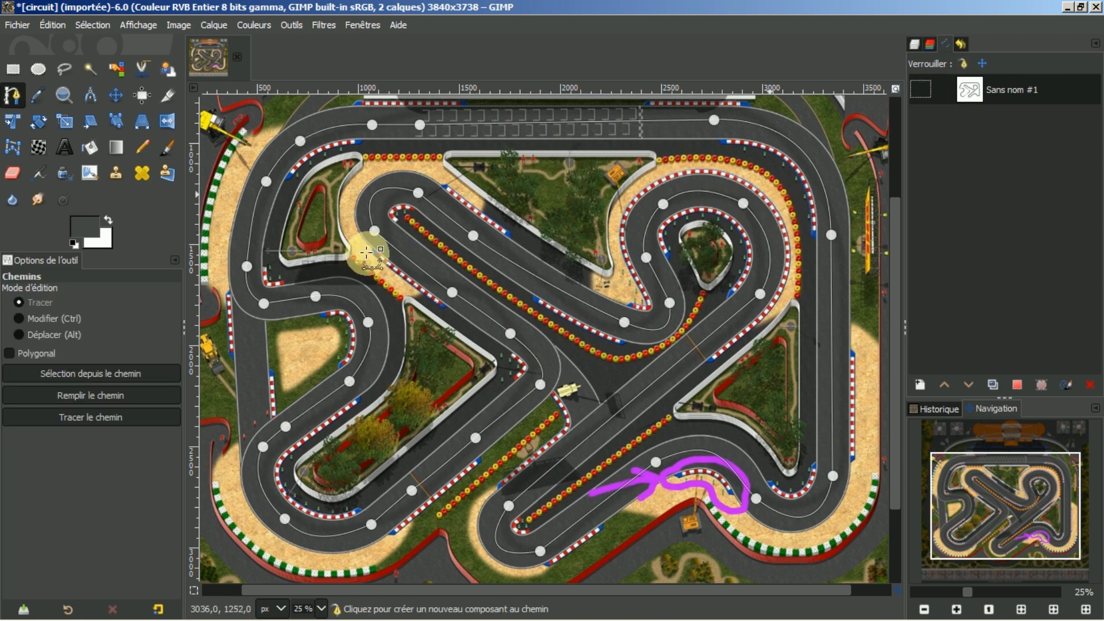
Step: Stroke the circuit path on the Calque layer using the Pinceau paint tool instead of a plain line
{"action": "left_click", "coordinate": [89, 419]}
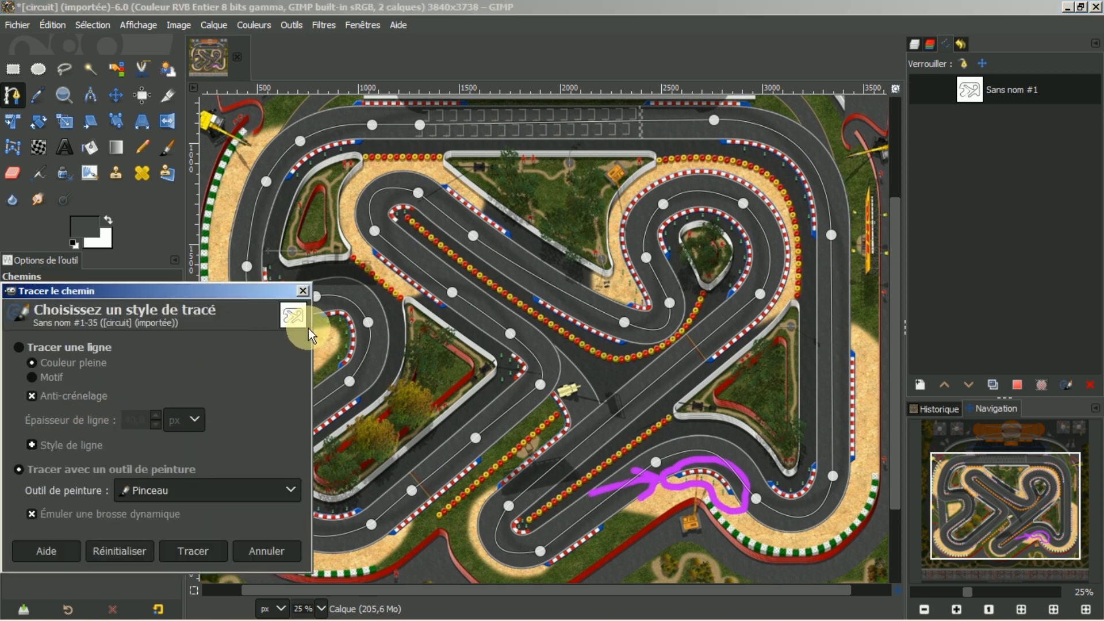
{"action": "left_click", "coordinate": [22, 469]}
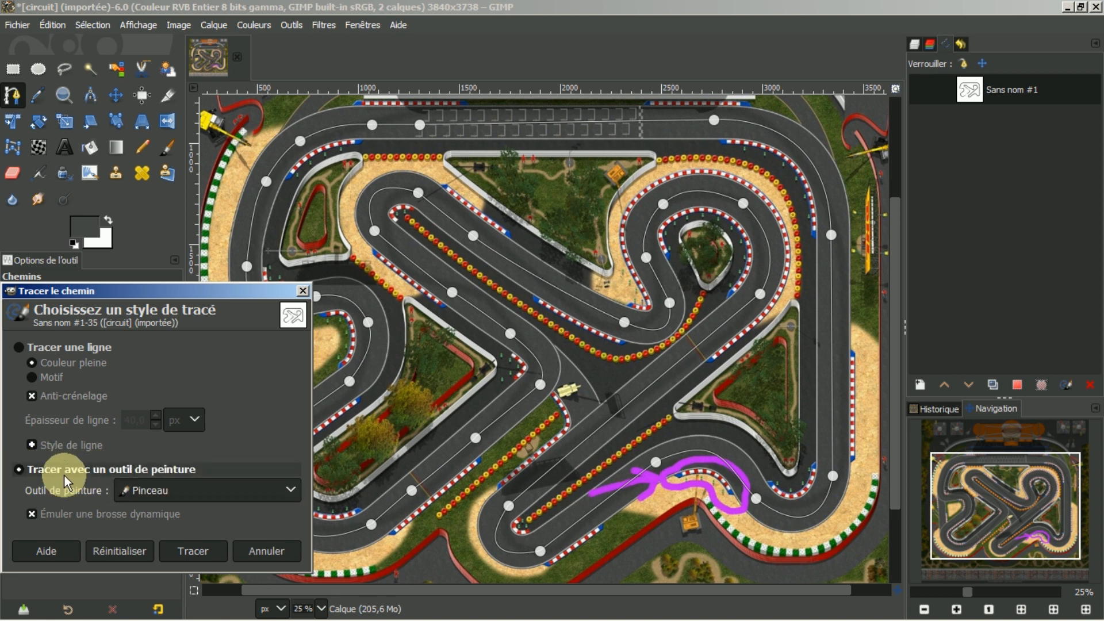
{"action": "left_click", "coordinate": [22, 345]}
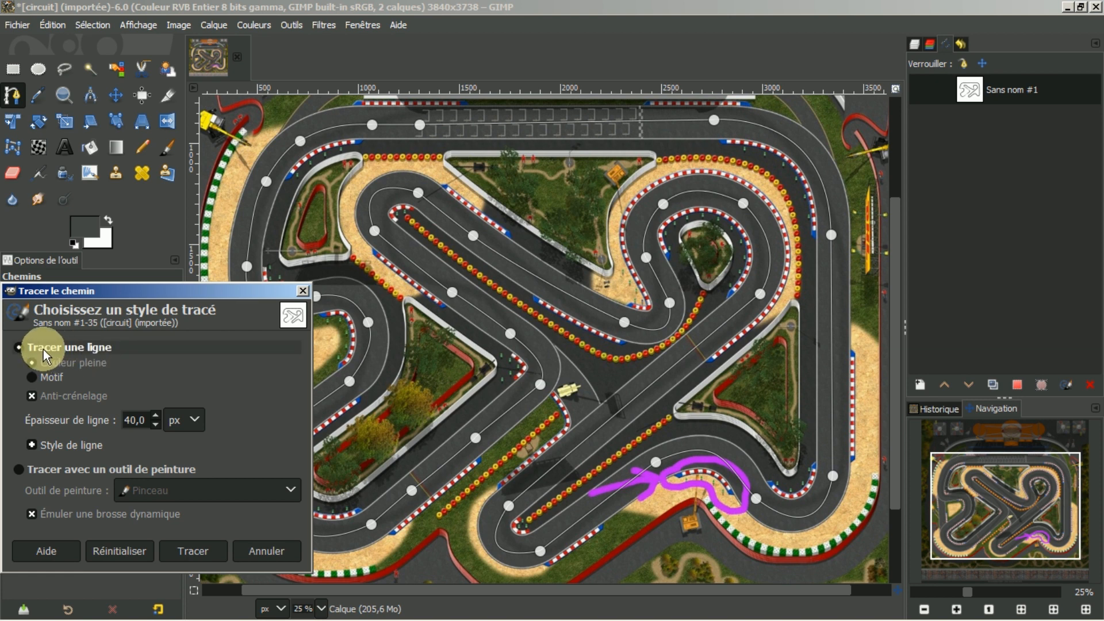
{"action": "left_click", "coordinate": [18, 469]}
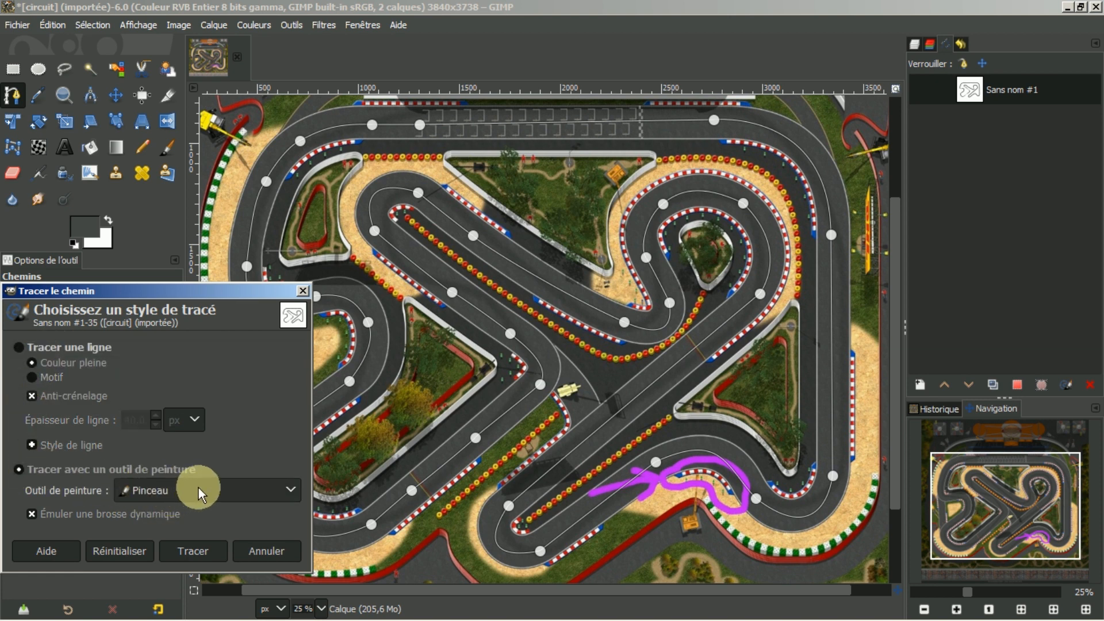
{"action": "left_click", "coordinate": [198, 553]}
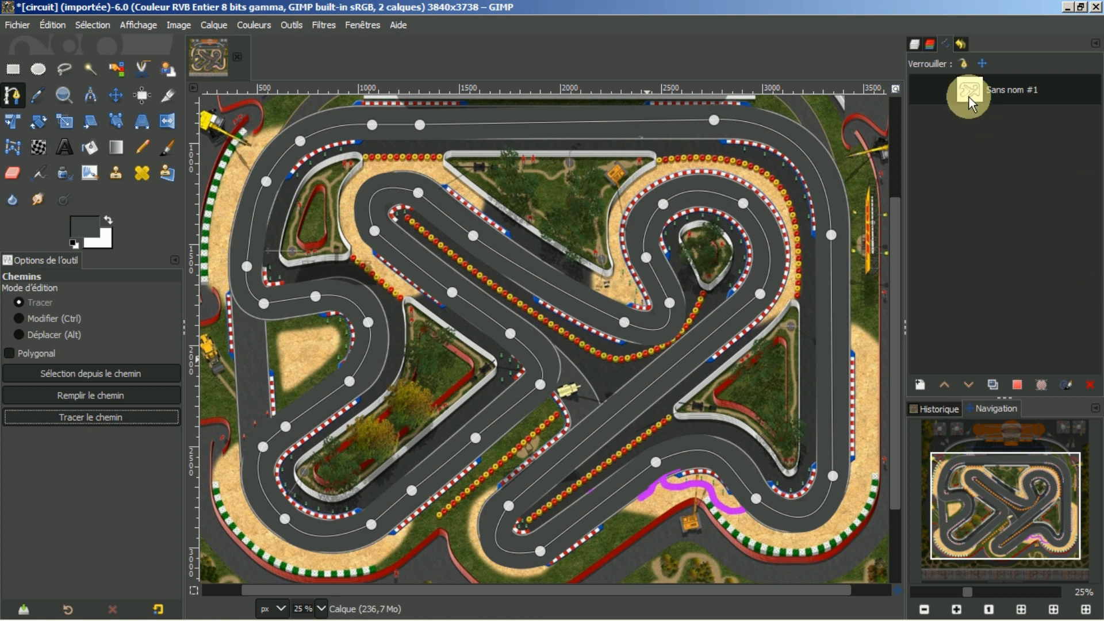
Step: Return to the layers with the Move tool and toggle circuit.png's visibility to compare the painted track with the original
{"action": "left_click", "coordinate": [913, 44]}
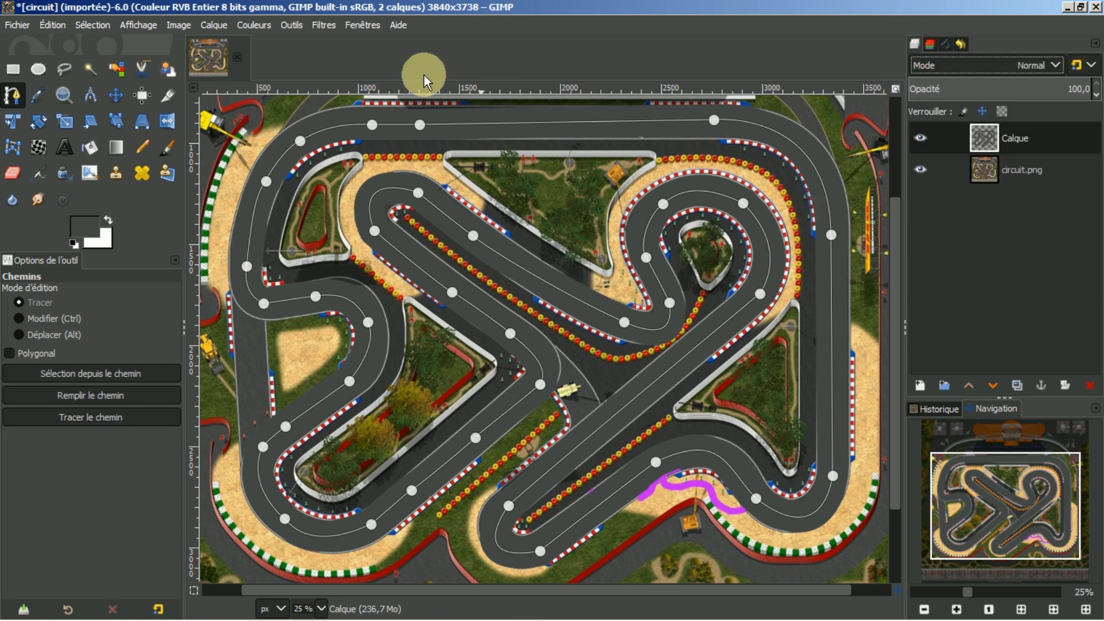
{"action": "left_click", "coordinate": [115, 96]}
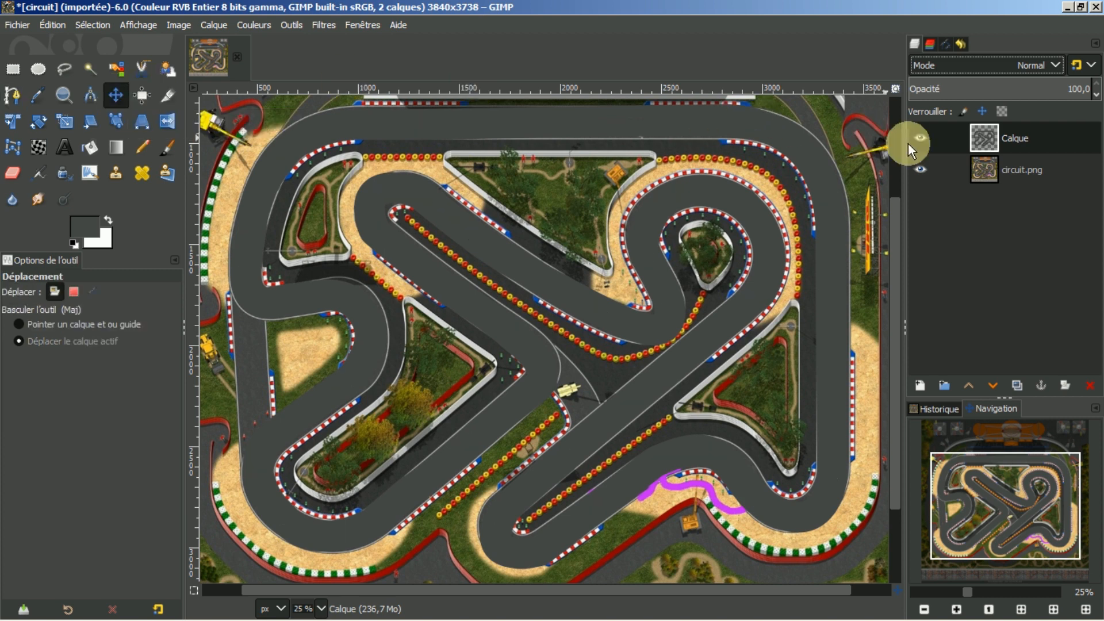
{"action": "left_click", "coordinate": [918, 168]}
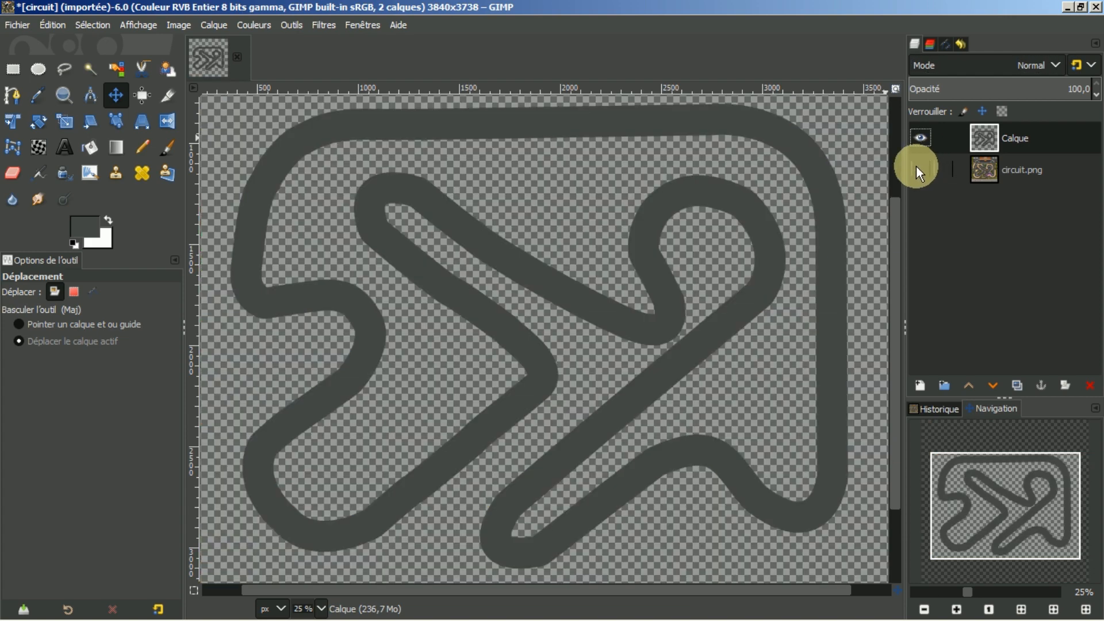
{"action": "left_click", "coordinate": [916, 168]}
{"action": "left_click", "coordinate": [916, 168]}
{"action": "left_click", "coordinate": [916, 167]}
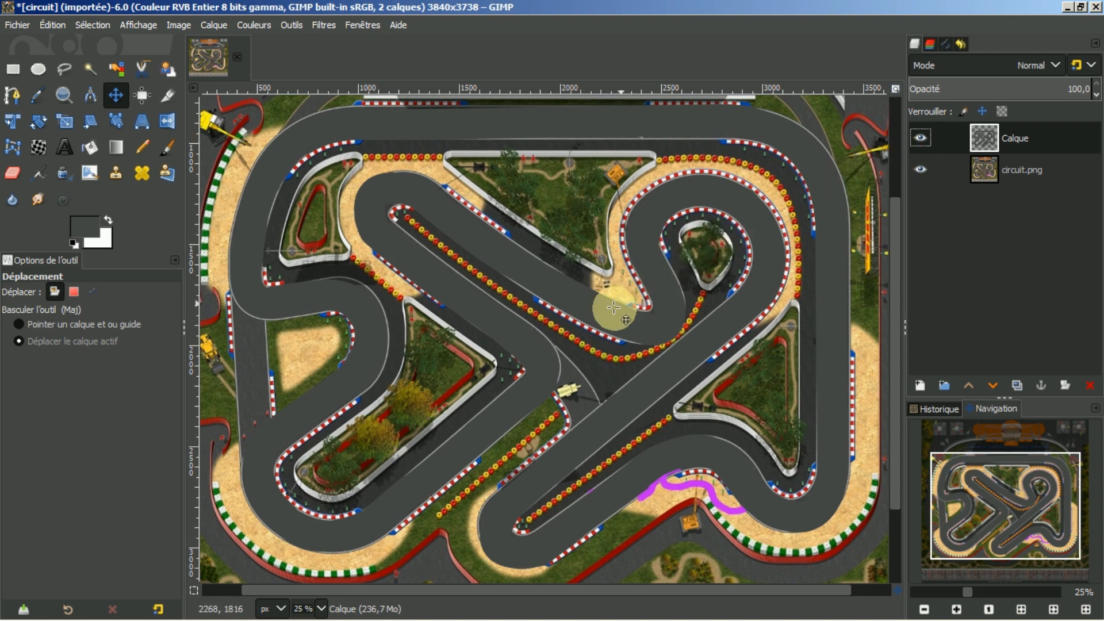
Step: Examine the painted track's edges up close along the central straight and hairpin, and return to the whole image
{"action": "scroll", "coordinate": [513, 277], "scroll_direction": "up", "scroll_amount": 4}
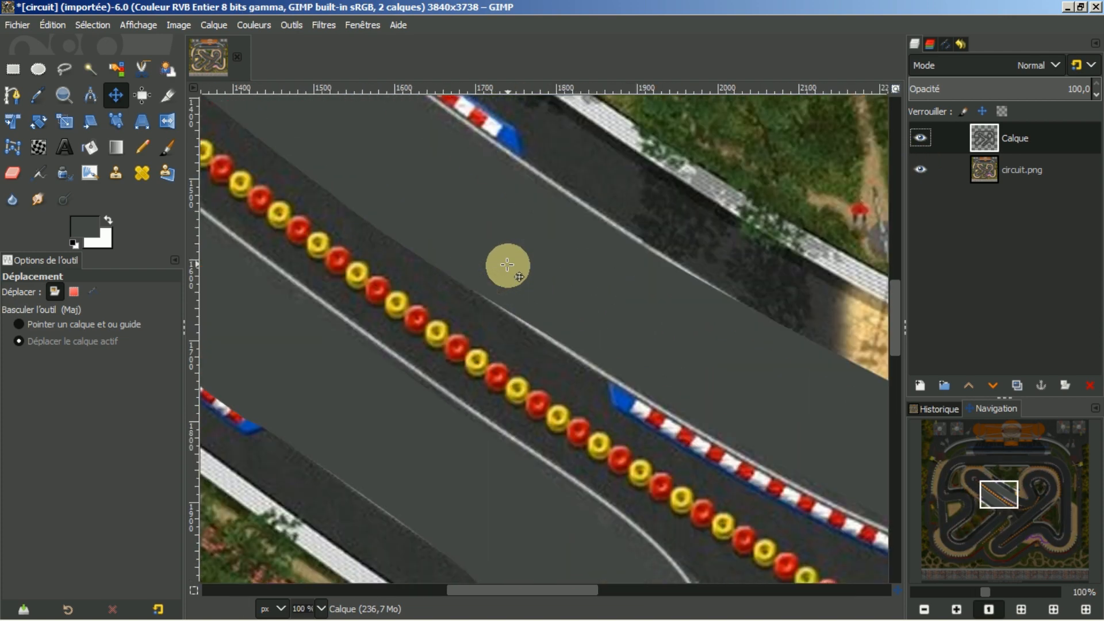
{"action": "left_click_drag", "start_coordinate": [895, 320], "coordinate": [904, 266]}
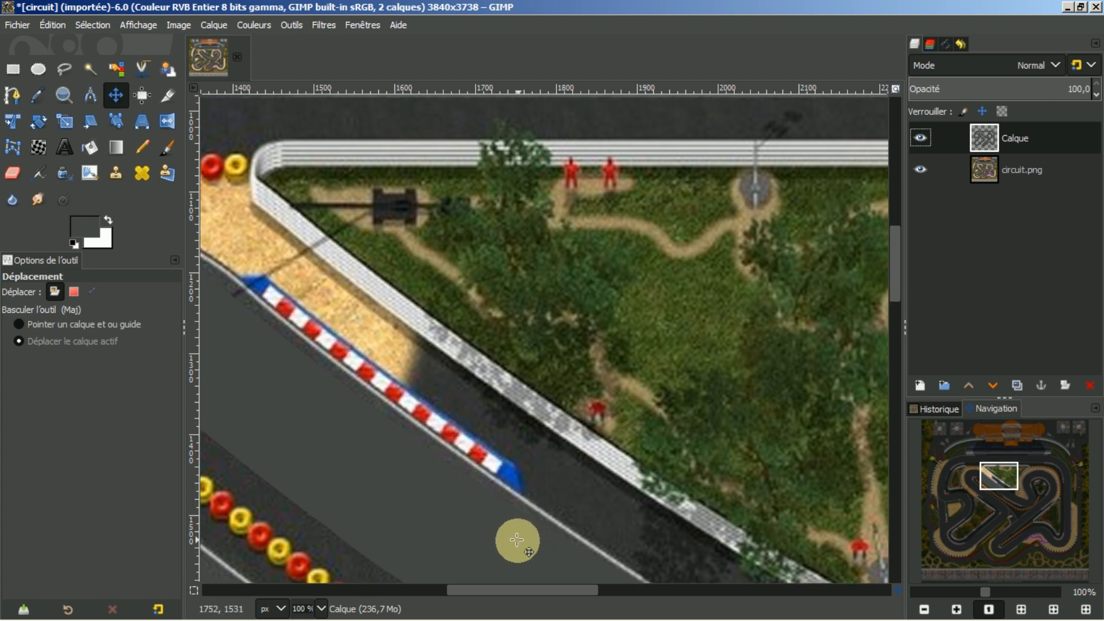
{"action": "left_click_drag", "start_coordinate": [503, 589], "coordinate": [449, 589]}
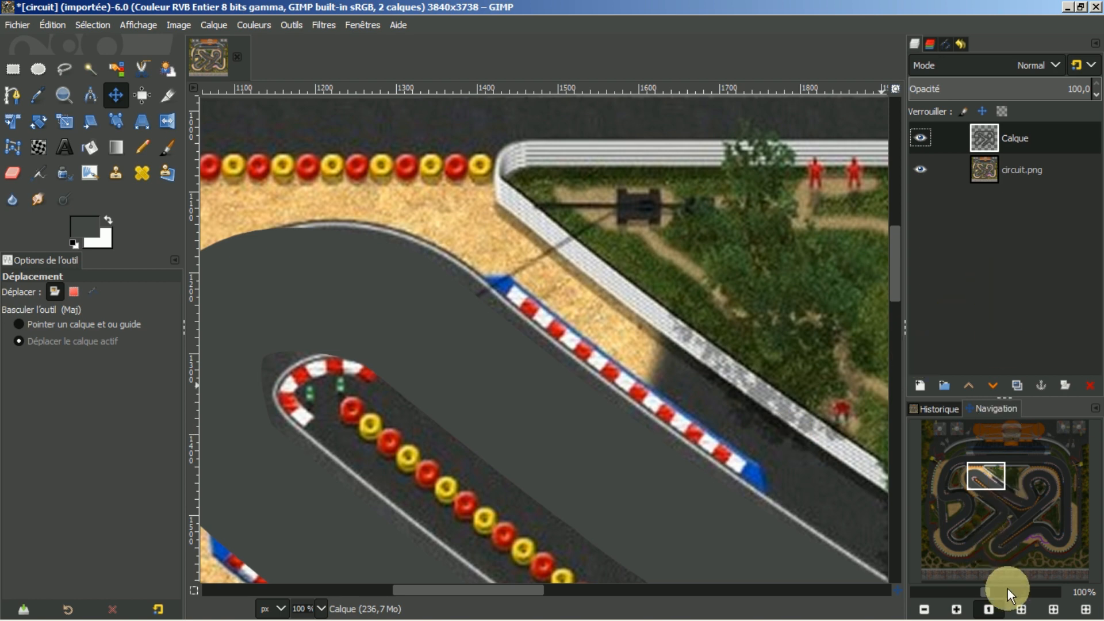
{"action": "left_click", "coordinate": [1021, 611]}
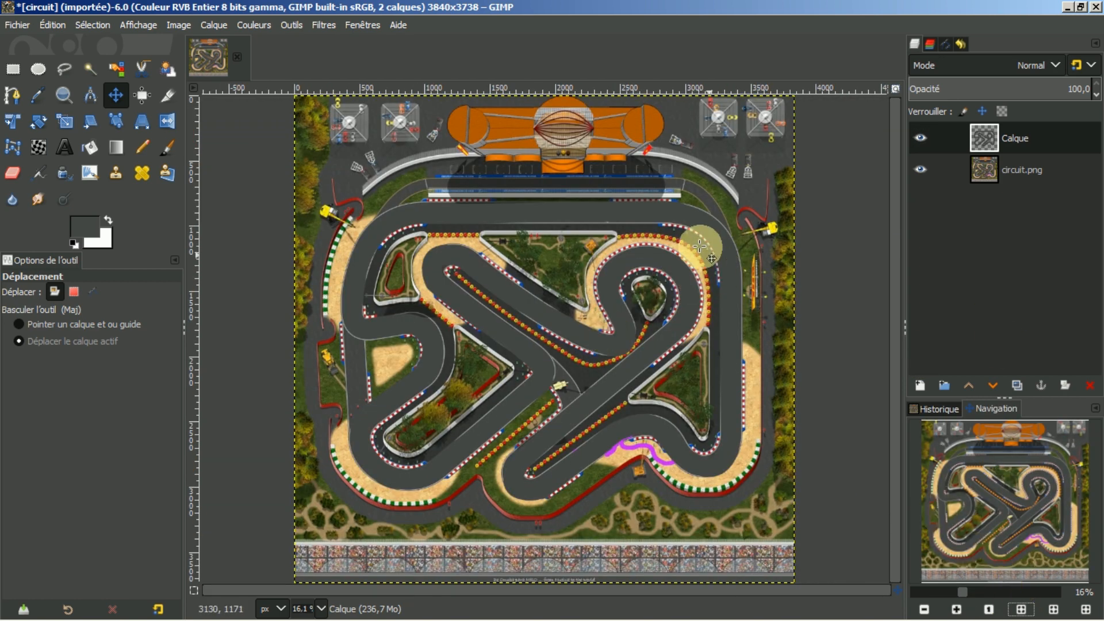
Step: Outline one white-and-red block pair of the kerb beside the sand patch with Free Select while the Calque layer is active
{"action": "scroll", "coordinate": [653, 284], "scroll_direction": "up", "scroll_amount": 1}
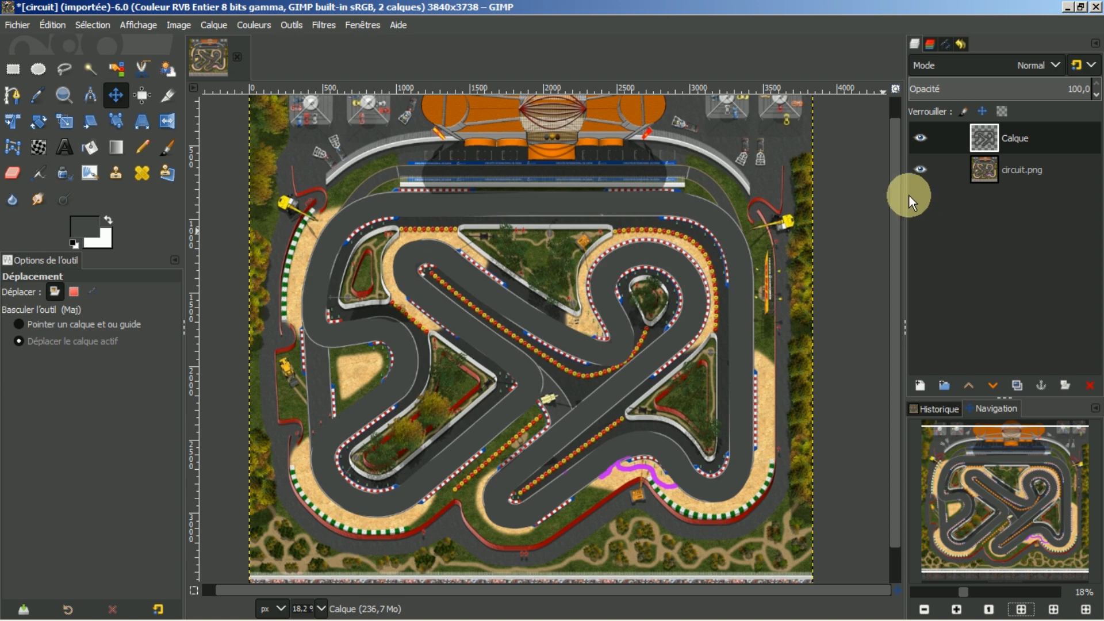
{"action": "scroll", "coordinate": [620, 298], "scroll_direction": "up", "scroll_amount": 5}
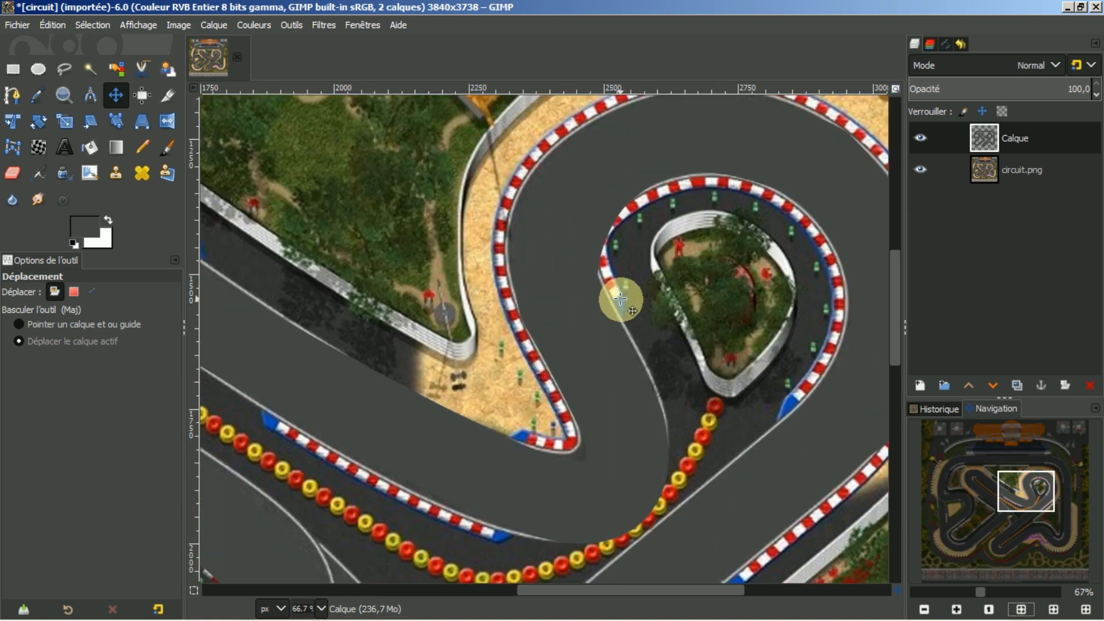
{"action": "left_click_drag", "start_coordinate": [637, 592], "coordinate": [488, 577]}
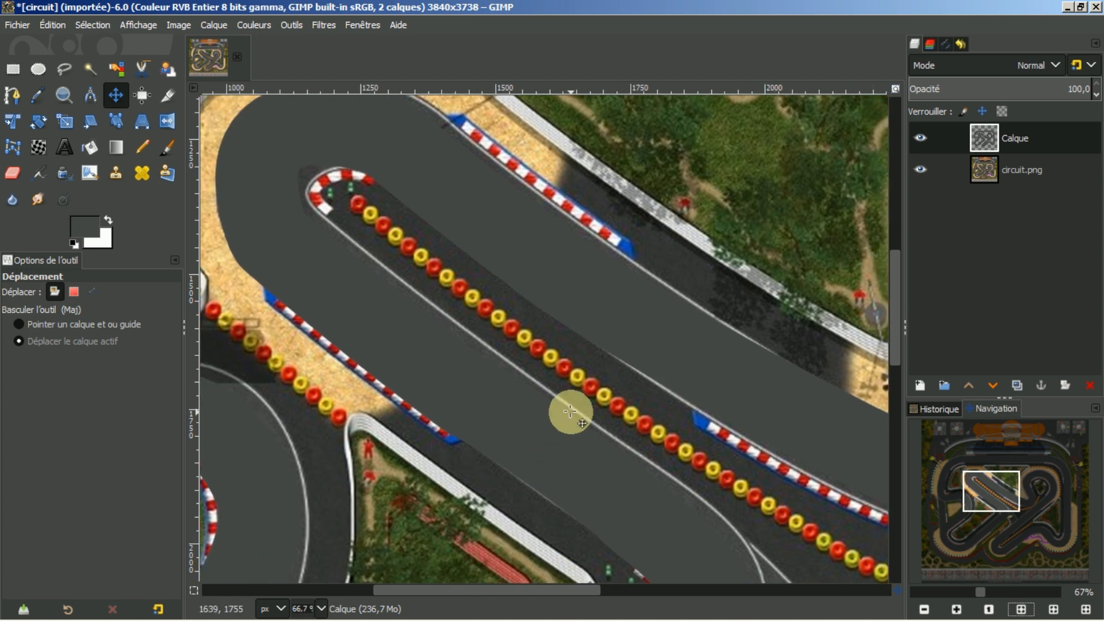
{"action": "scroll", "coordinate": [570, 408], "scroll_direction": "up", "scroll_amount": 2}
{"action": "left_click_drag", "start_coordinate": [896, 316], "coordinate": [901, 273]}
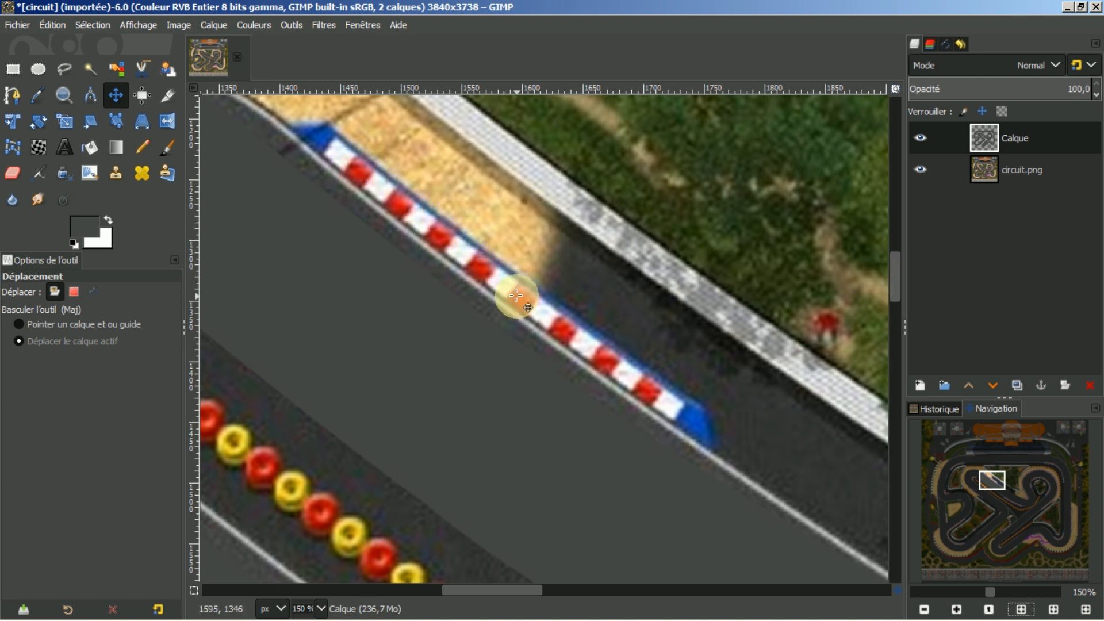
{"action": "scroll", "coordinate": [517, 295], "scroll_direction": "up", "scroll_amount": 1}
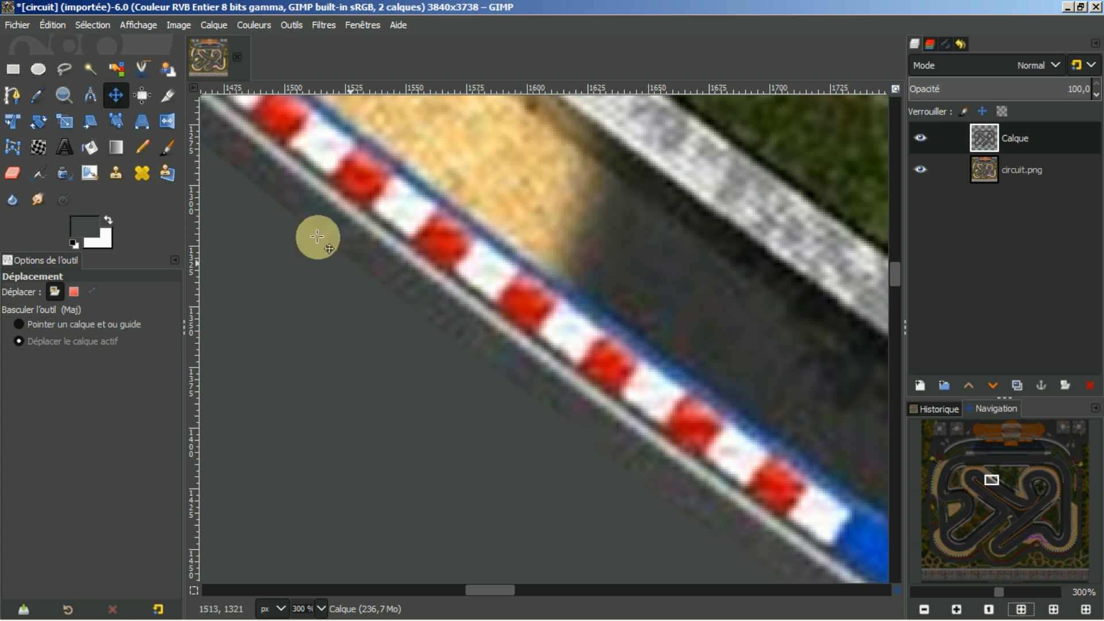
{"action": "left_click", "coordinate": [62, 70]}
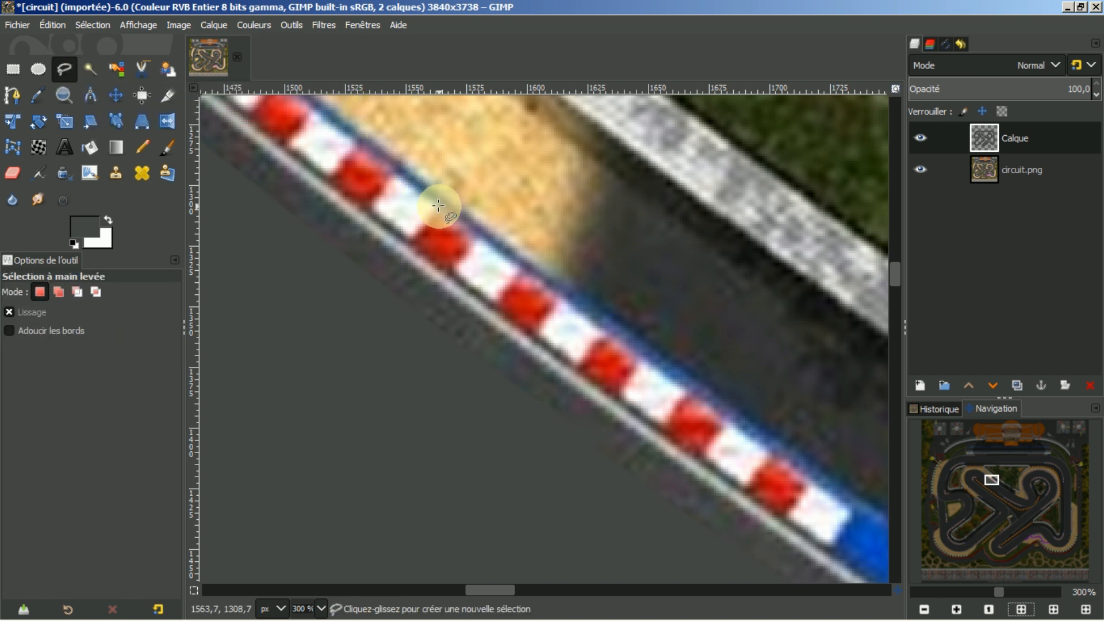
{"action": "left_click", "coordinate": [476, 238]}
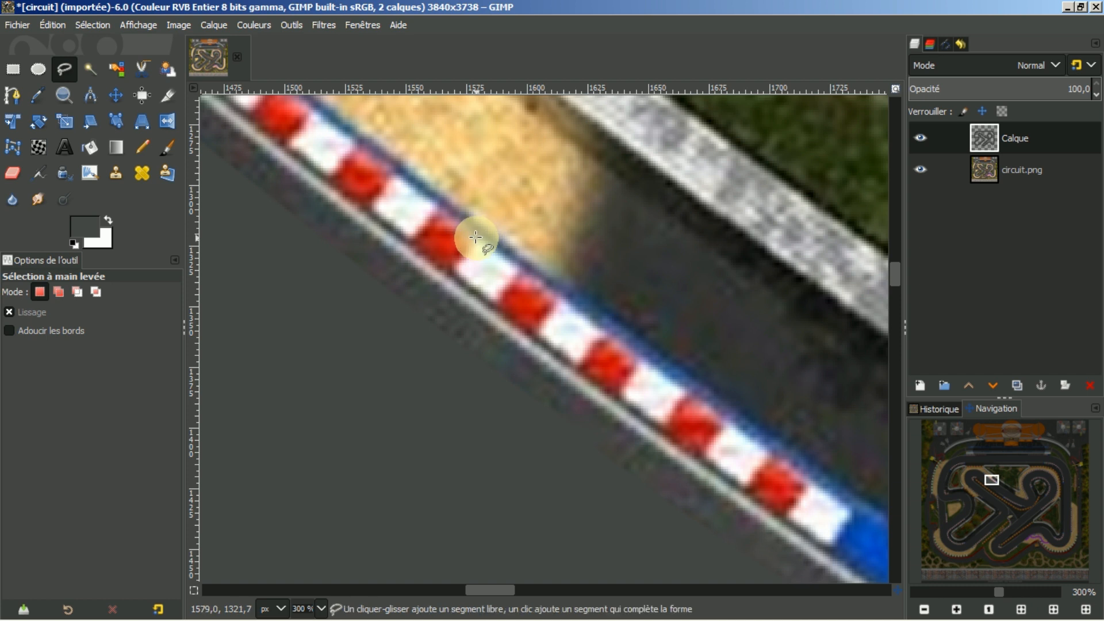
{"action": "left_click", "coordinate": [560, 298]}
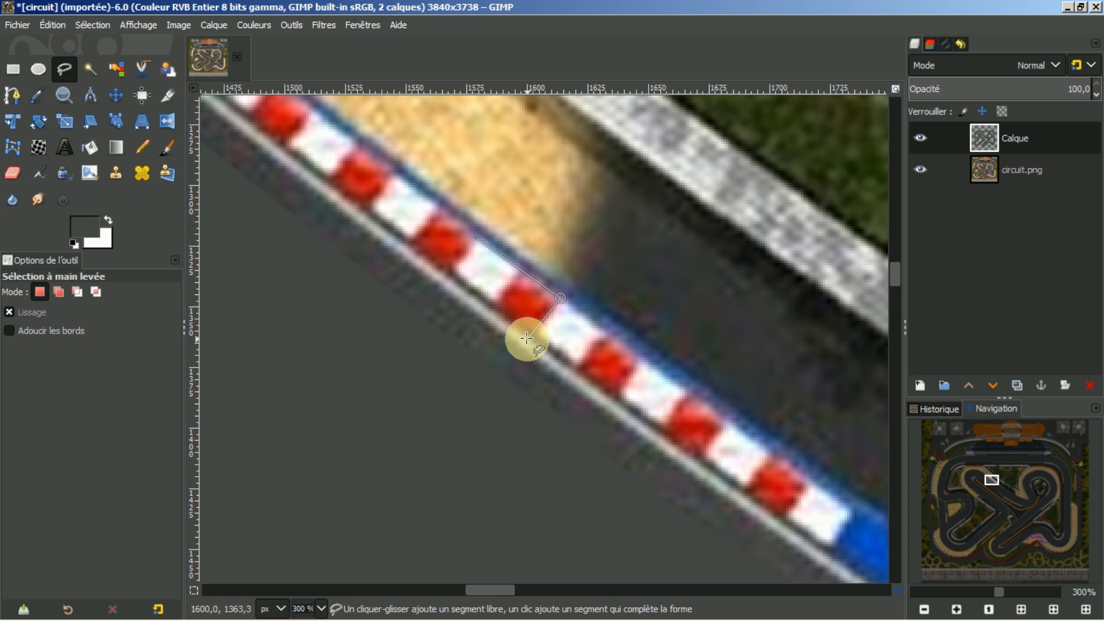
{"action": "left_click", "coordinate": [527, 338]}
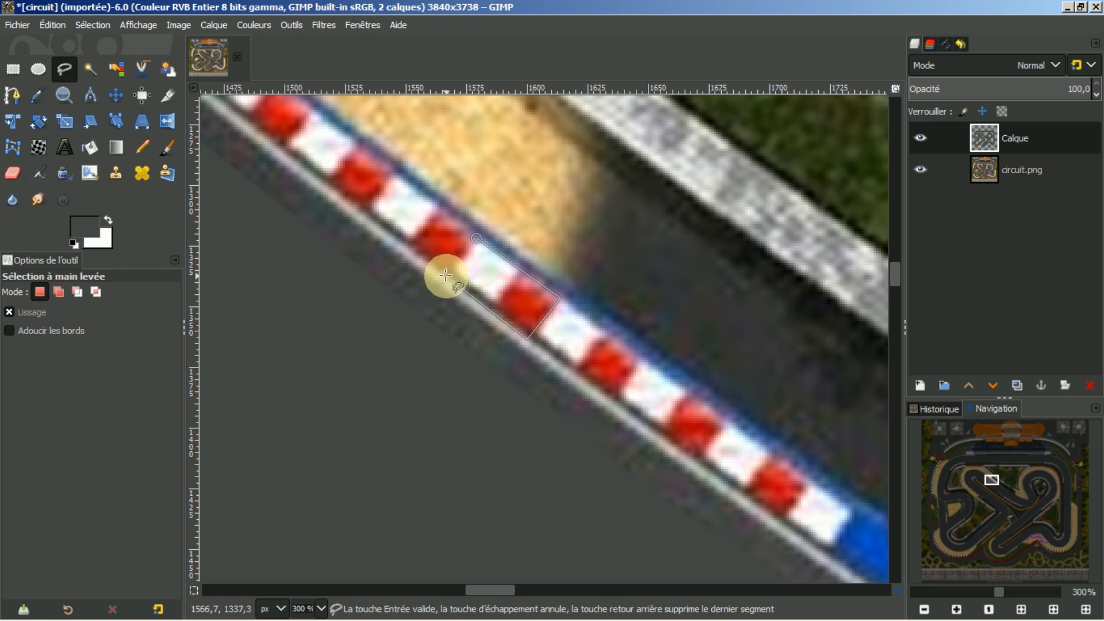
{"action": "left_click", "coordinate": [478, 238]}
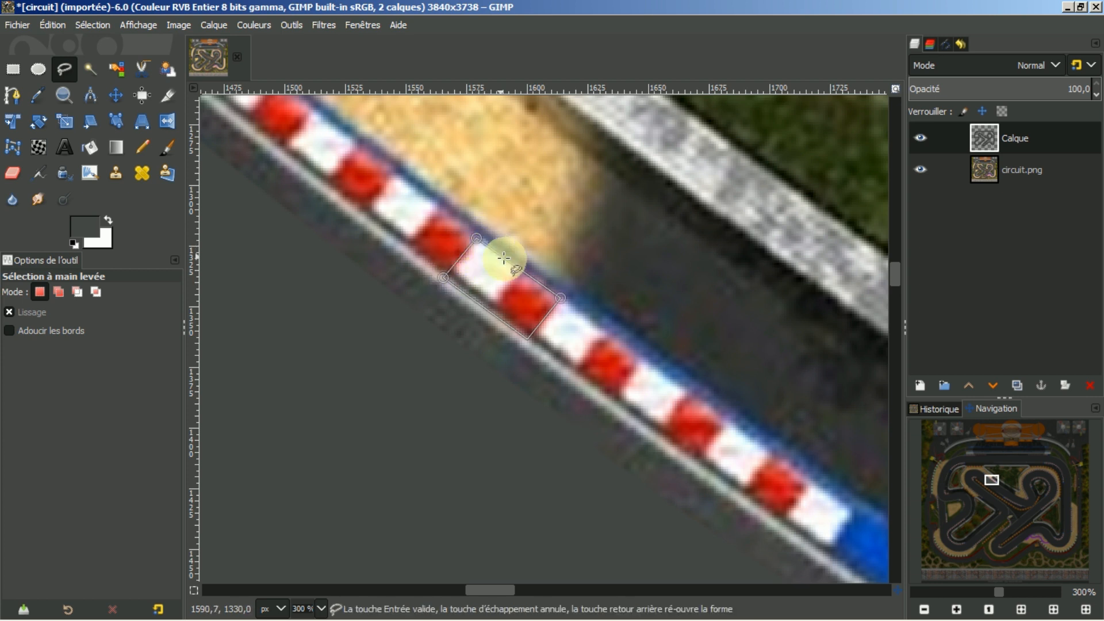
{"action": "double_click", "coordinate": [488, 281]}
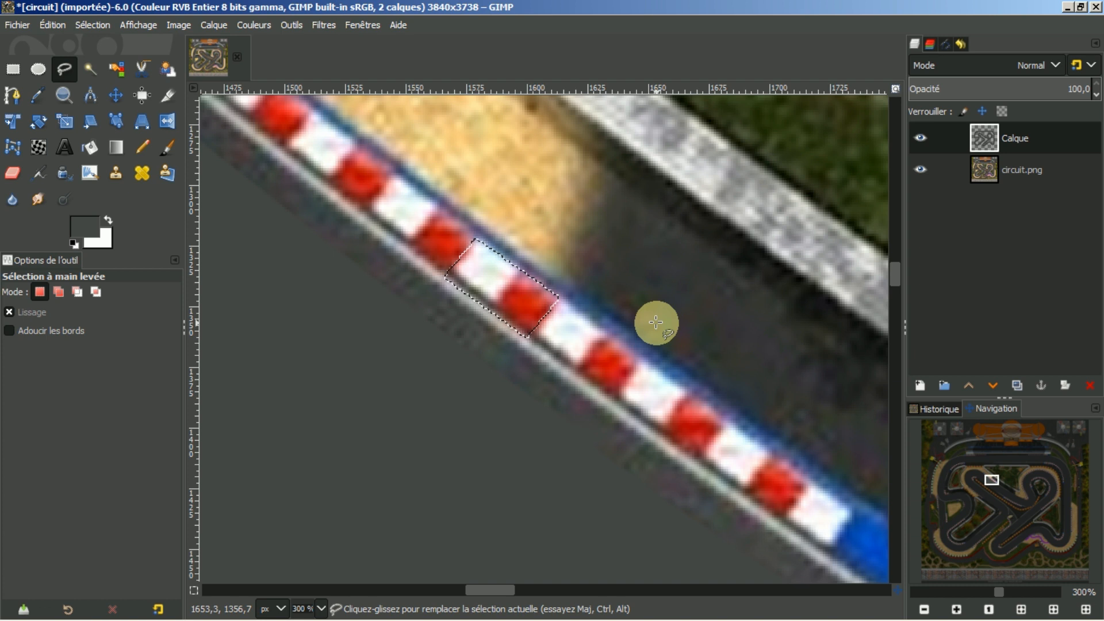
Step: Copy the selected area from the Calque layer and paste it as a new layer
{"action": "key", "text": "ctrl"}
{"action": "key", "text": "ctrl+c"}
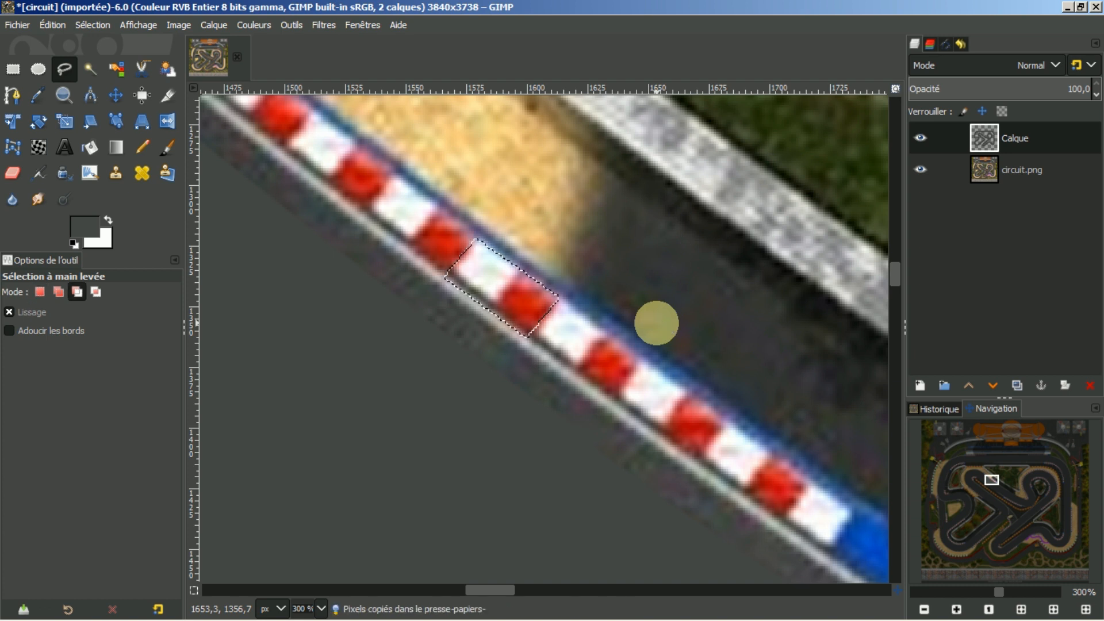
{"action": "key", "text": "ctrl+v"}
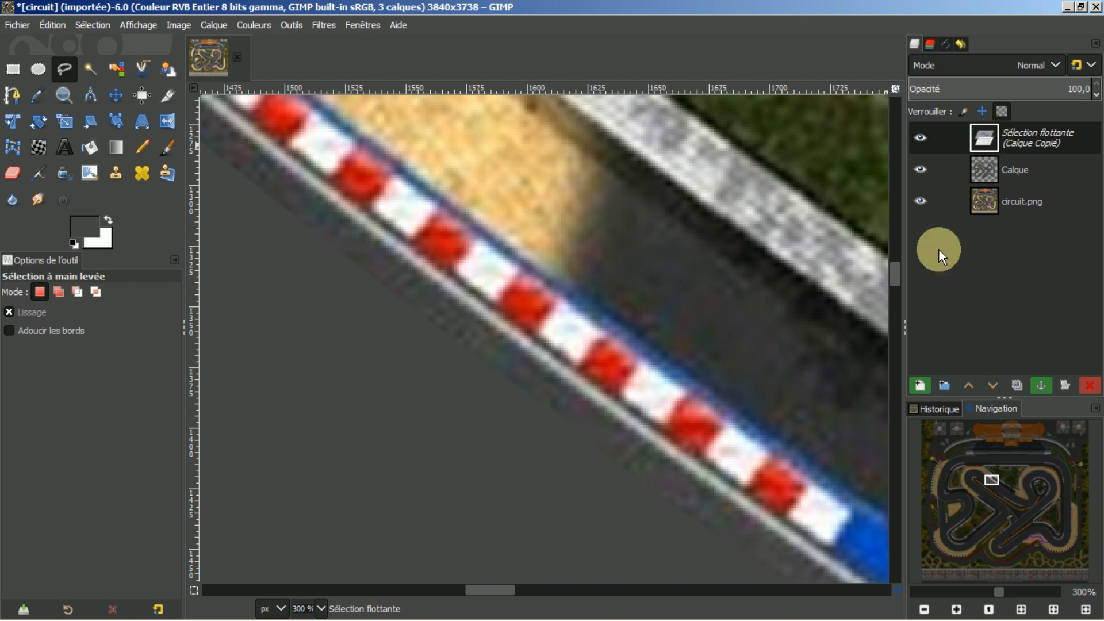
{"action": "left_click", "coordinate": [918, 387]}
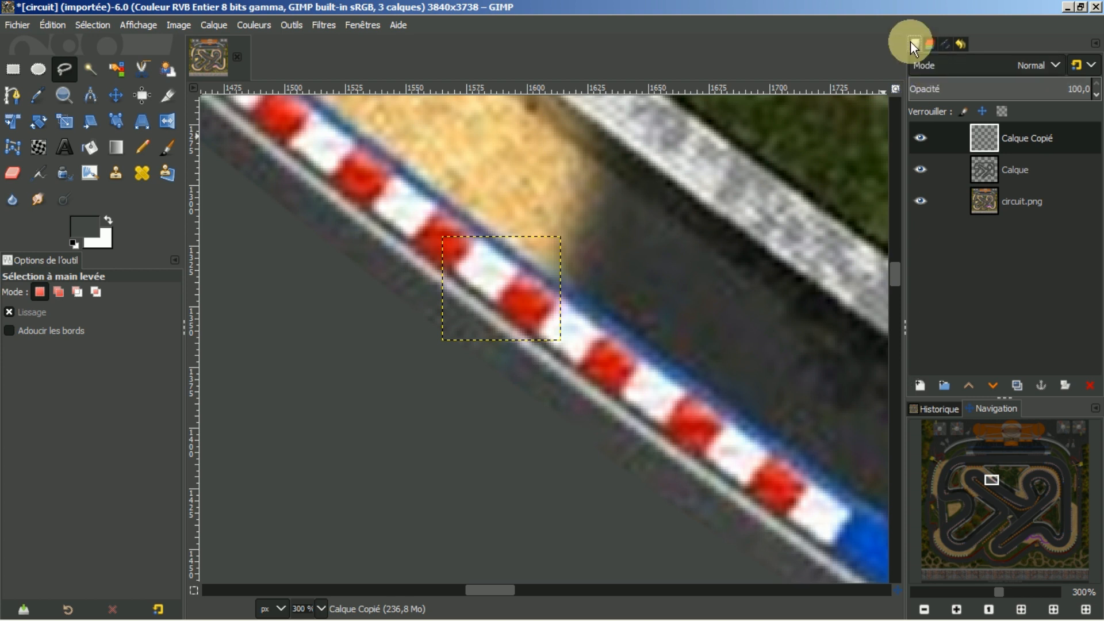
Step: Try to move the pasted piece onto the grey track, undo the move and delete the Calque Copié layer
{"action": "scroll", "coordinate": [648, 327], "scroll_direction": "down", "scroll_amount": 1}
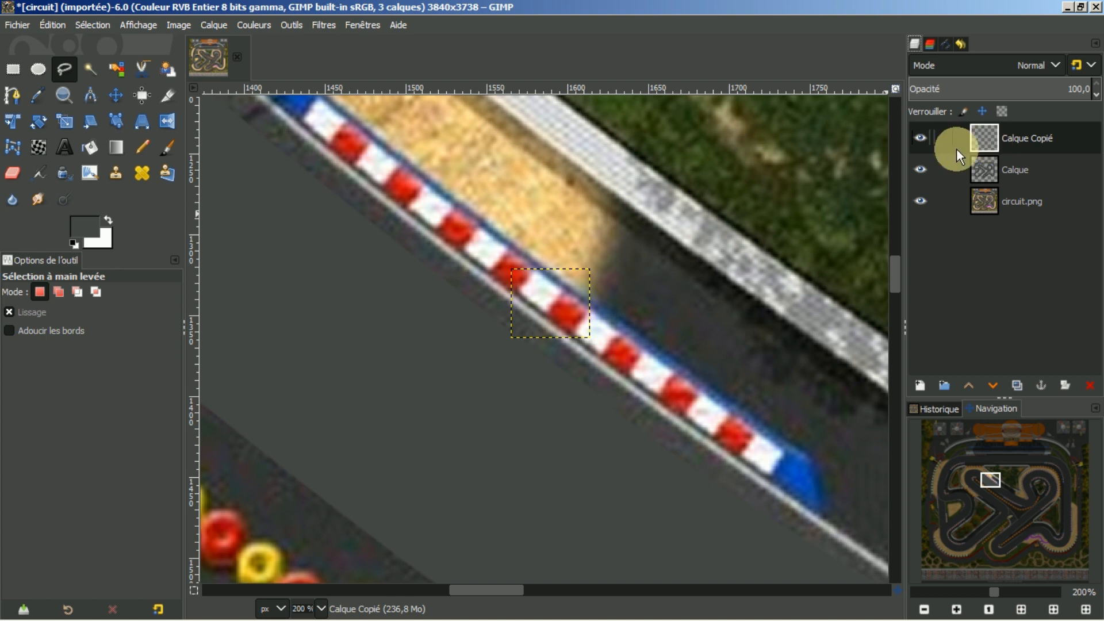
{"action": "left_click", "coordinate": [115, 92]}
{"action": "left_click_drag", "start_coordinate": [525, 306], "coordinate": [472, 352]}
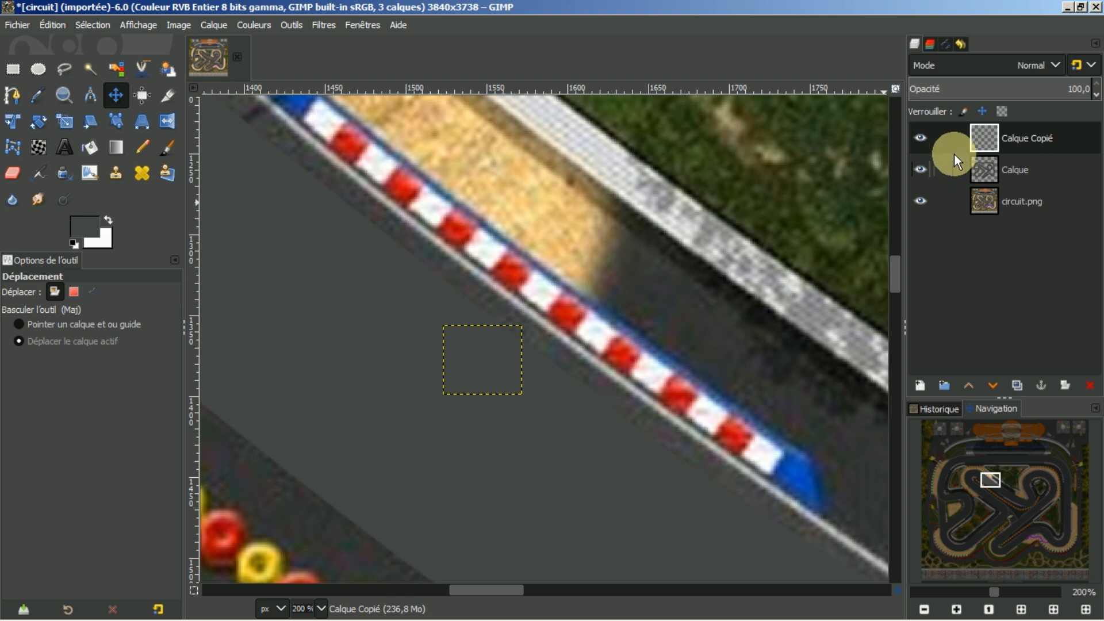
{"action": "key", "text": "ctrl+z"}
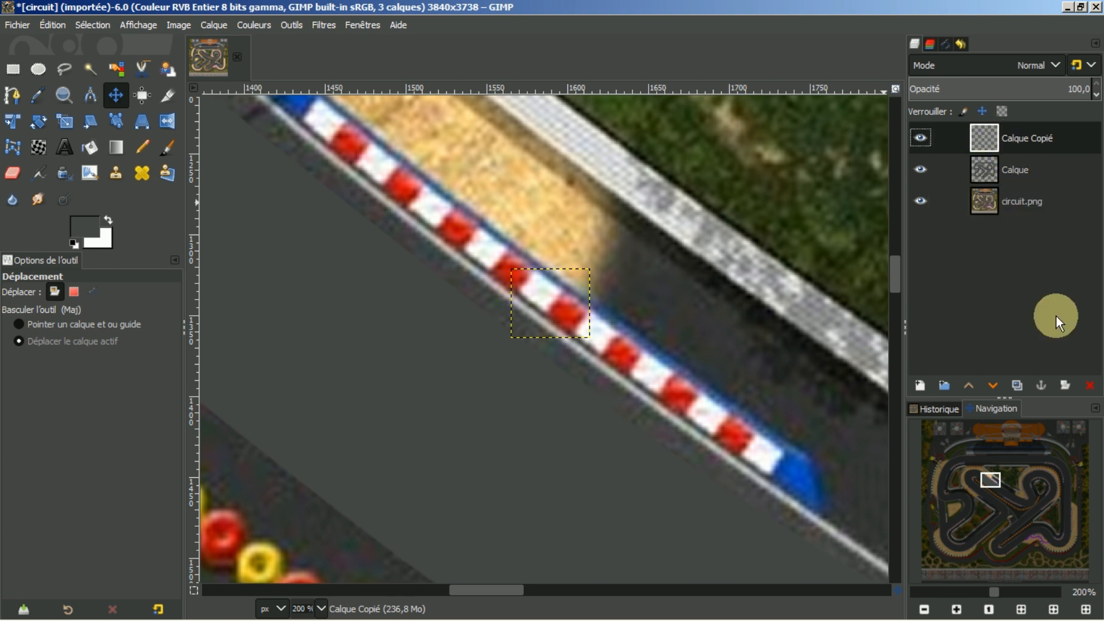
{"action": "left_click", "coordinate": [1089, 385]}
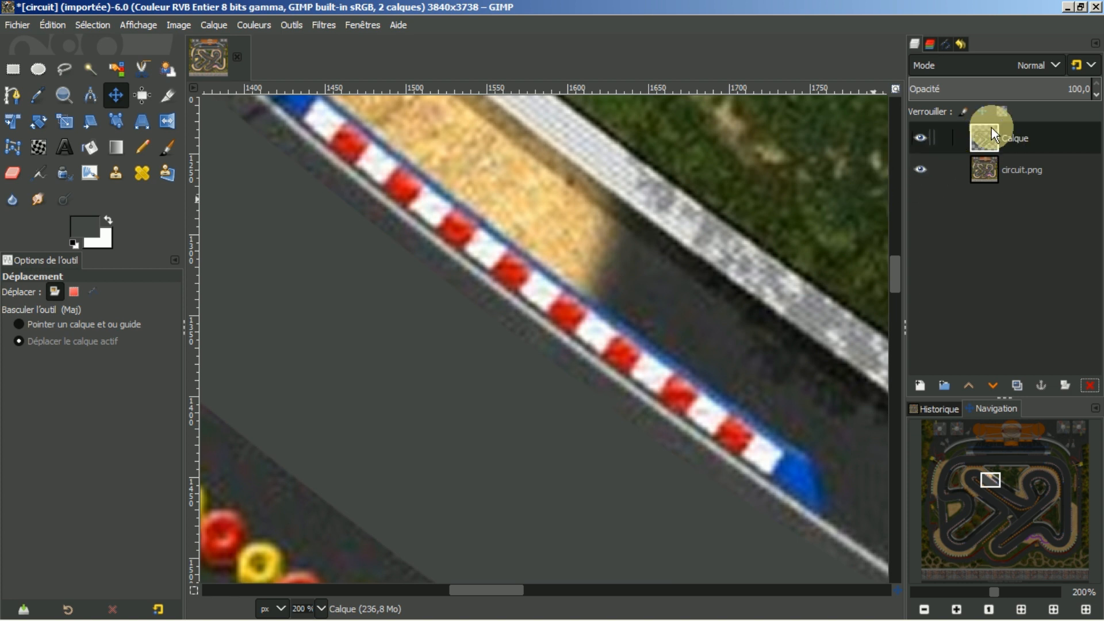
Step: Make circuit.png the active layer and toggle its visibility to check which layer holds the kerb
{"action": "left_click", "coordinate": [983, 170]}
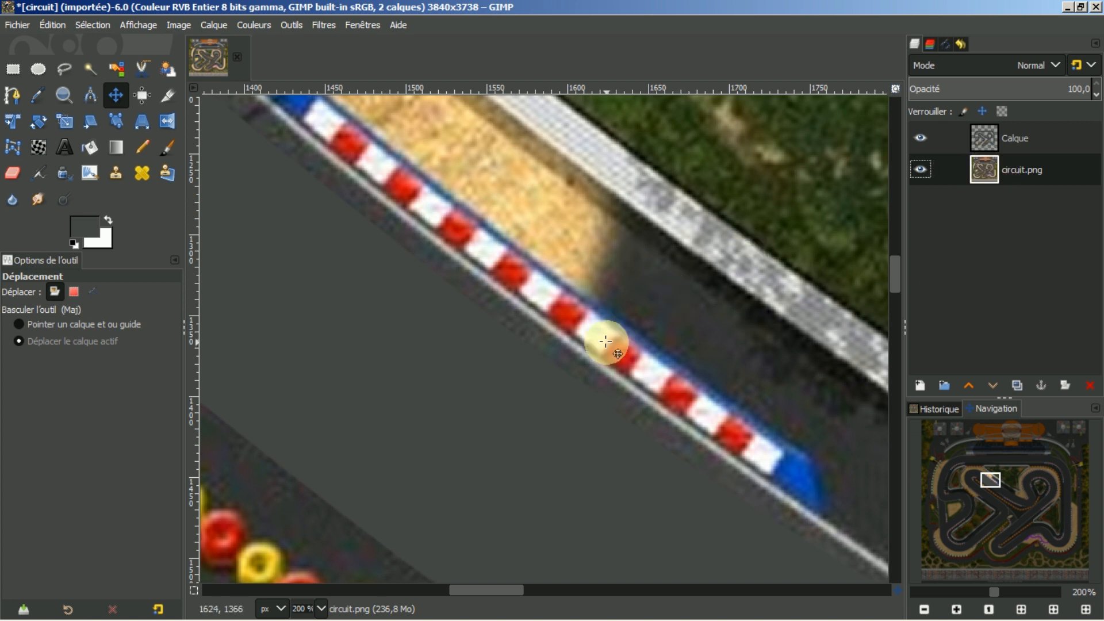
{"action": "scroll", "coordinate": [606, 342], "scroll_direction": "up", "scroll_amount": 1}
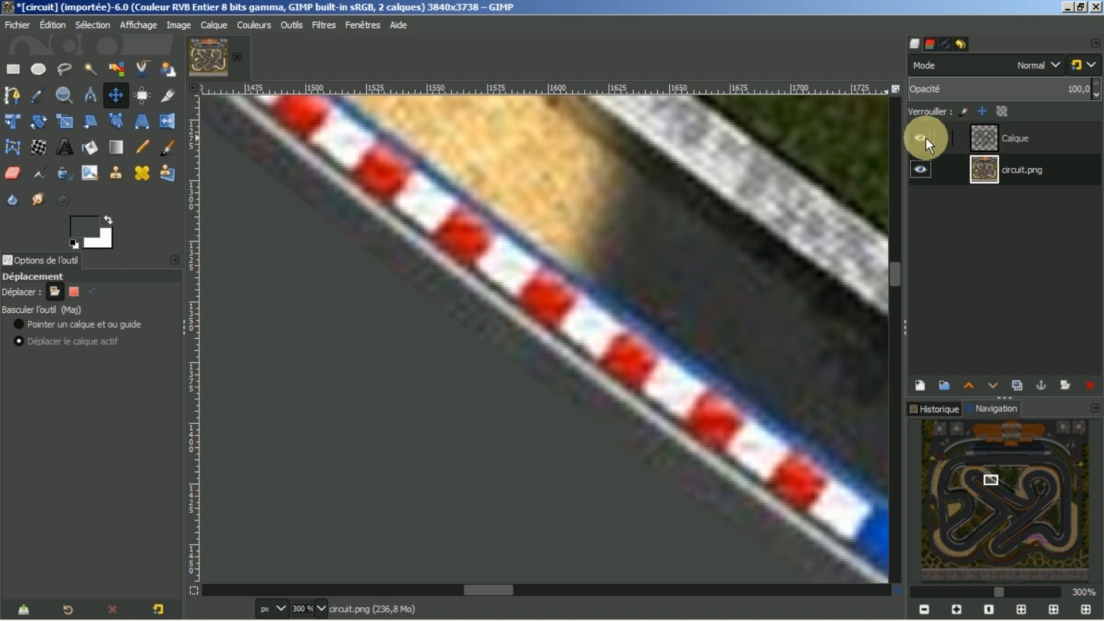
{"action": "left_click", "coordinate": [923, 170]}
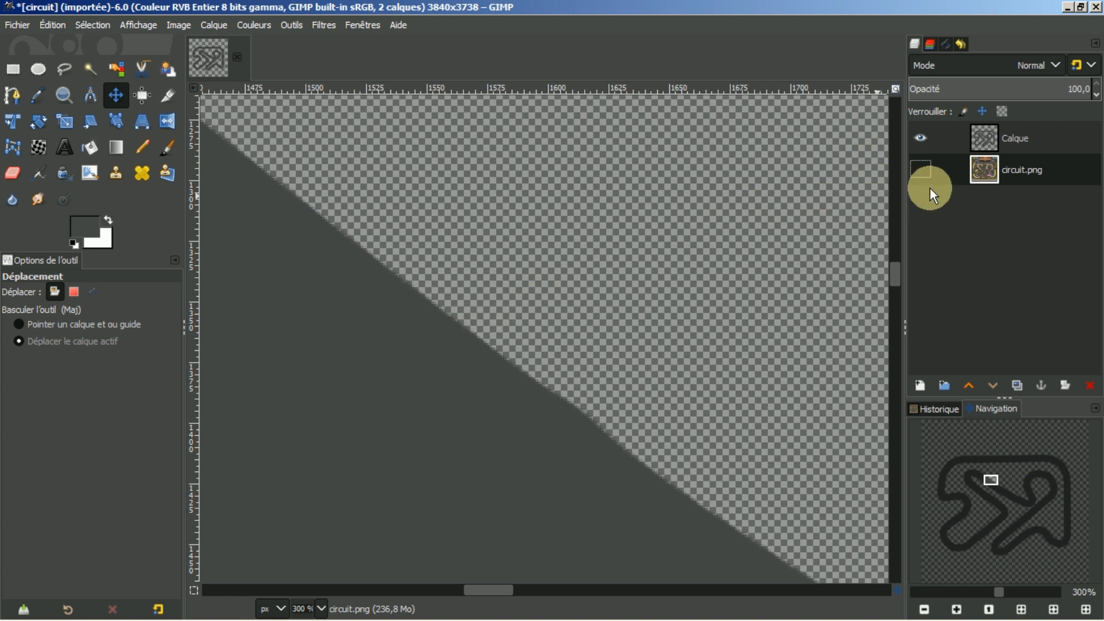
{"action": "left_click", "coordinate": [923, 169]}
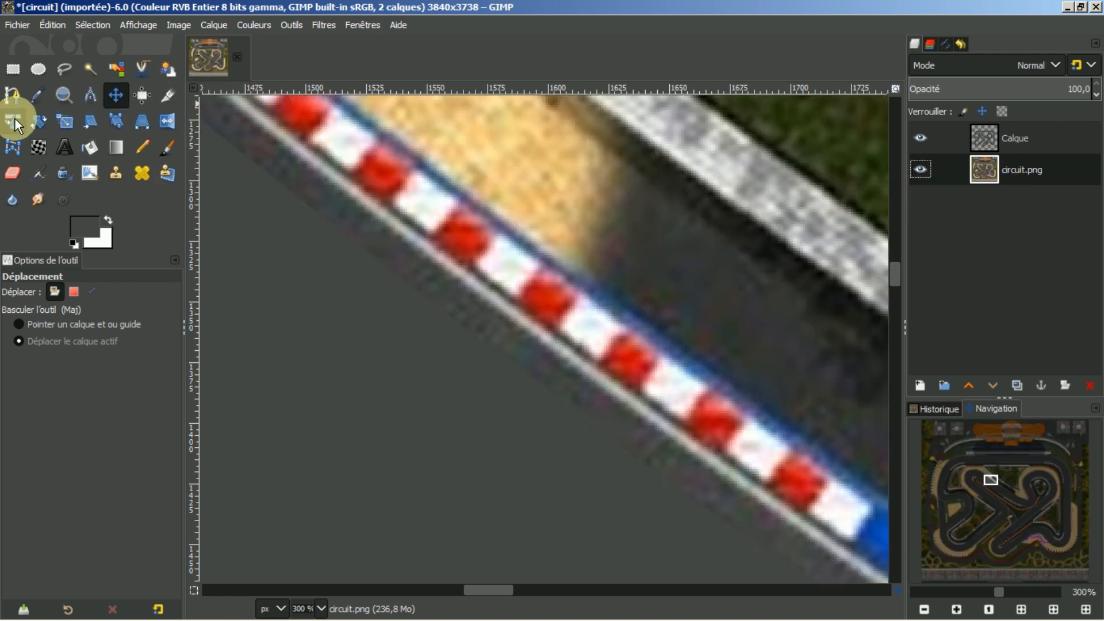
Step: Outline one white-and-red block pair of the kerb on circuit.png with a closed four-corner Free Select selection
{"action": "left_click", "coordinate": [63, 64]}
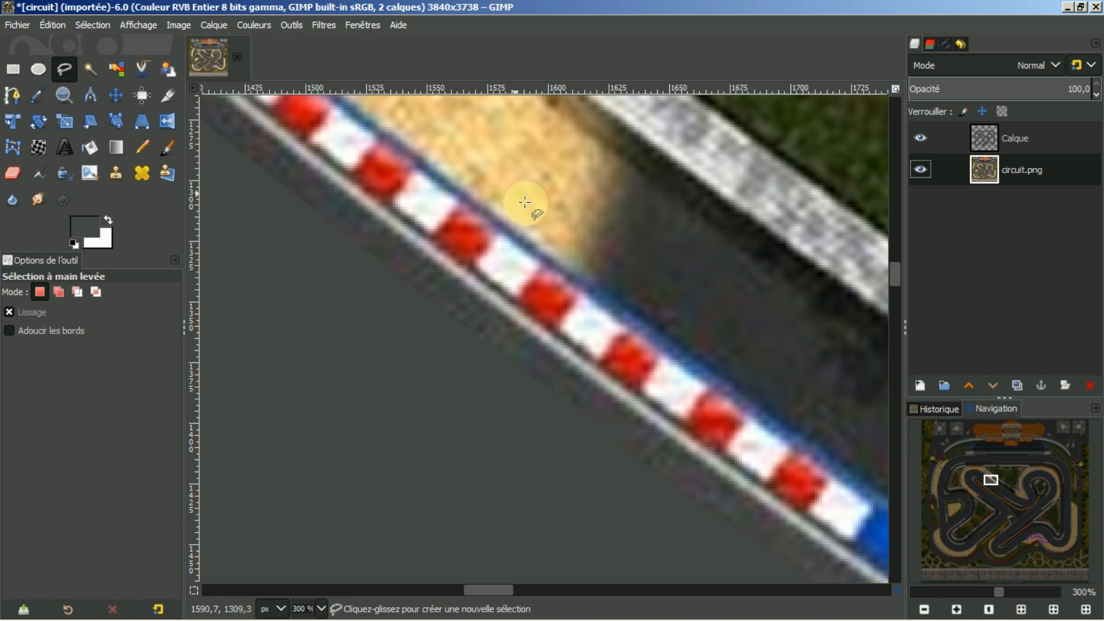
{"action": "left_click", "coordinate": [498, 233]}
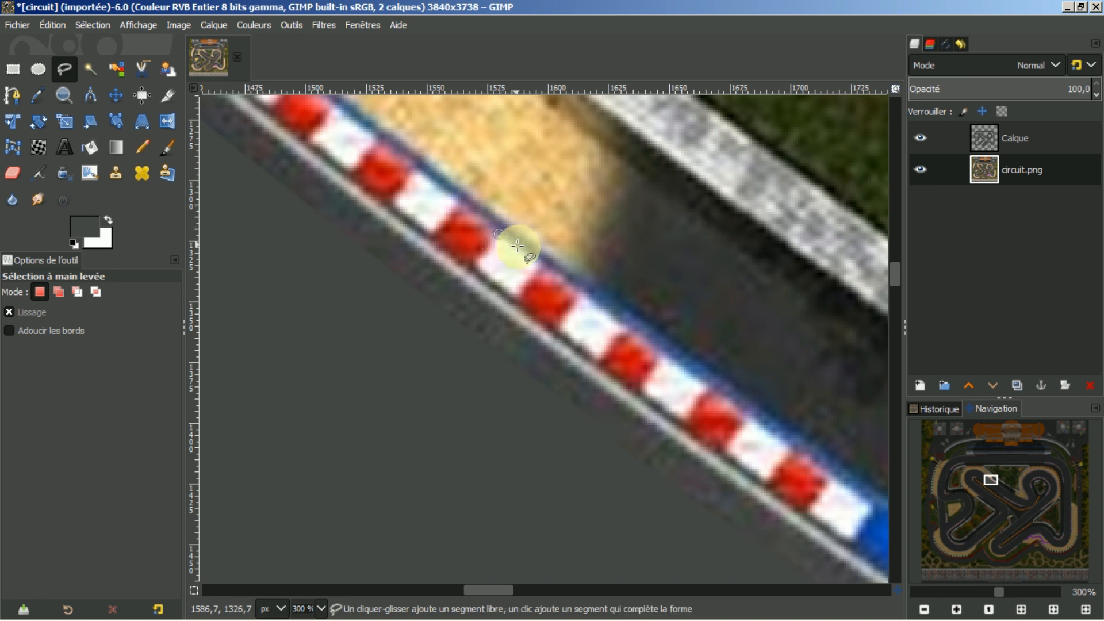
{"action": "left_click", "coordinate": [584, 292]}
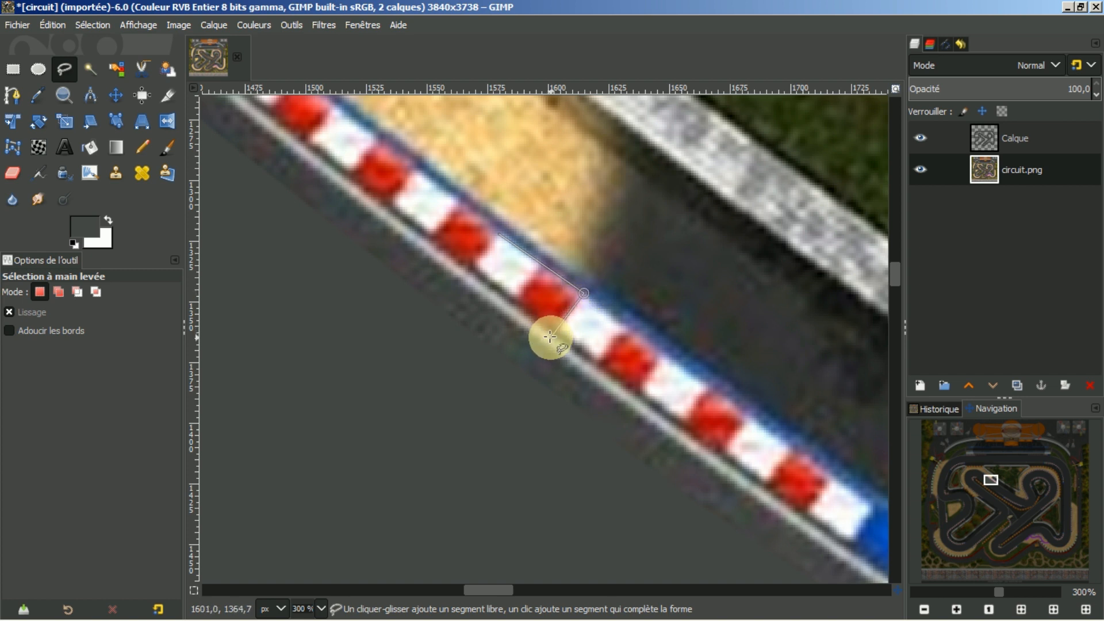
{"action": "left_click", "coordinate": [550, 336]}
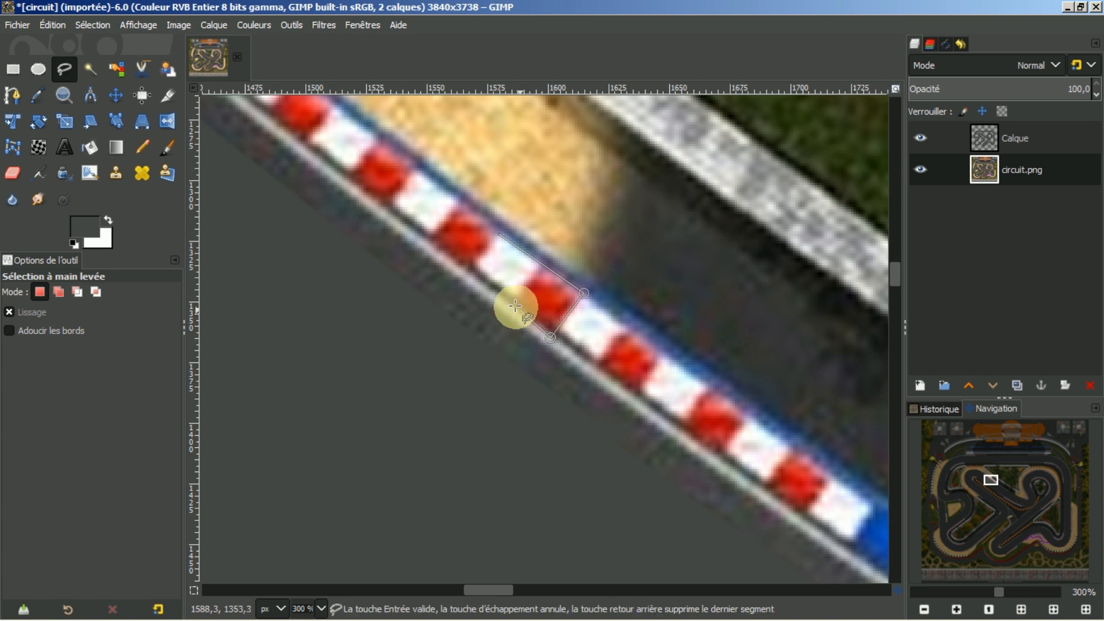
{"action": "left_click", "coordinate": [467, 272]}
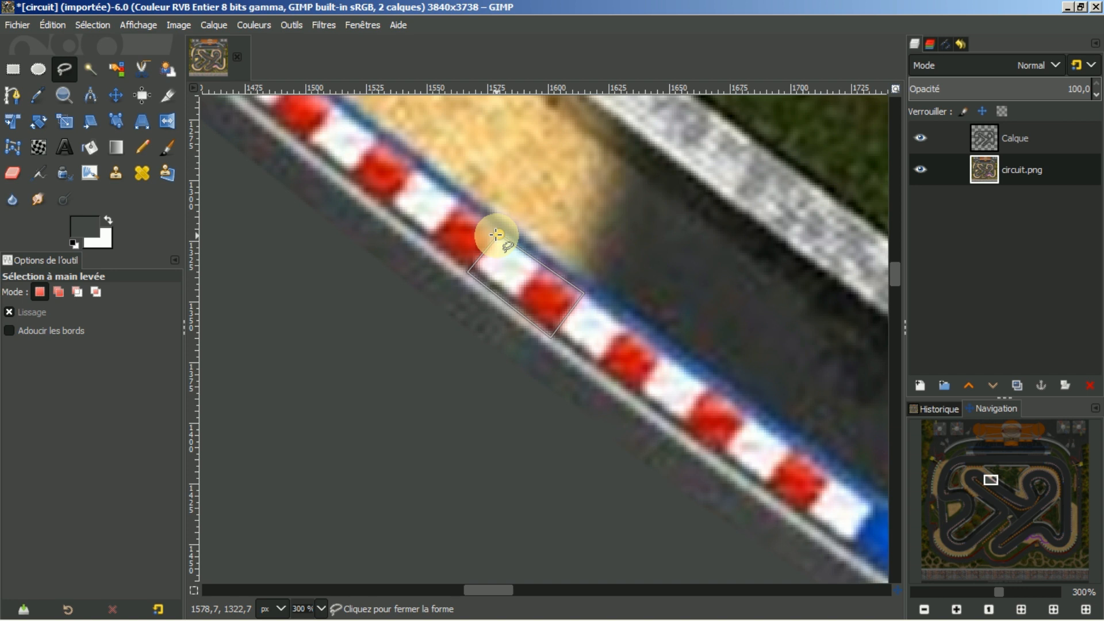
{"action": "left_click", "coordinate": [496, 234]}
{"action": "key", "text": "Return"}
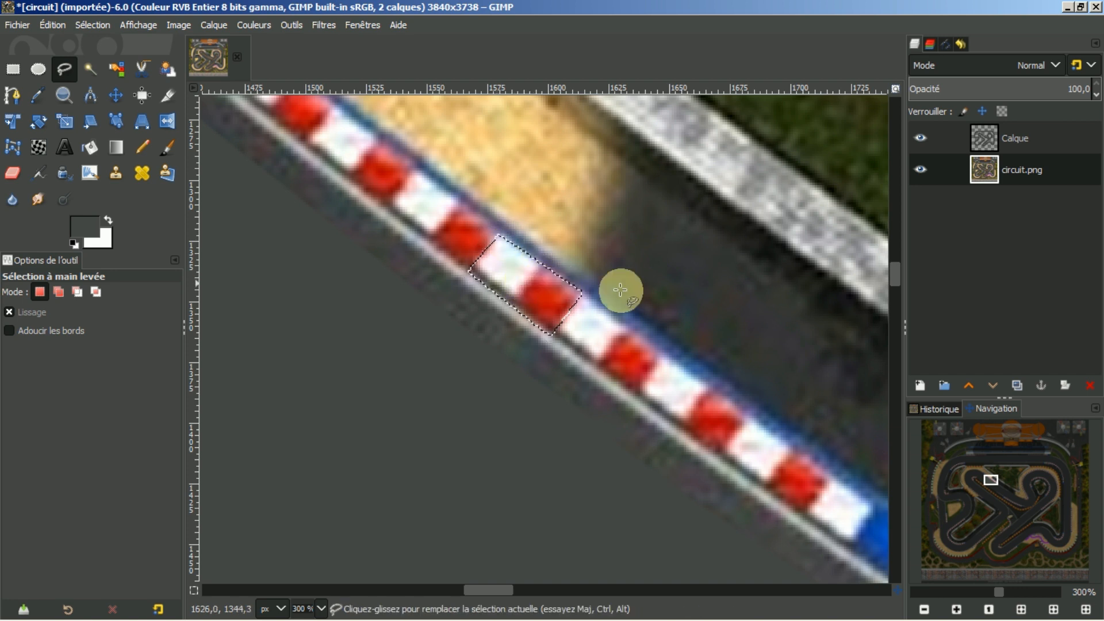
Step: Copy the selected kerb piece to a new layer and raise that layer above Calque
{"action": "key", "text": "ctrl+c"}
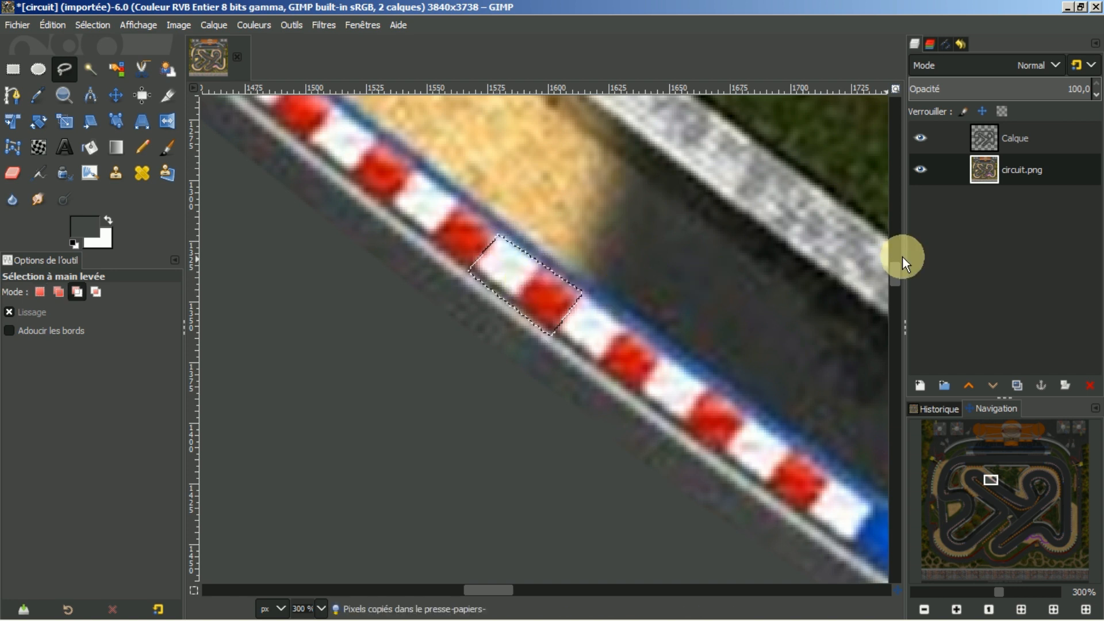
{"action": "key", "text": "ctrl+v"}
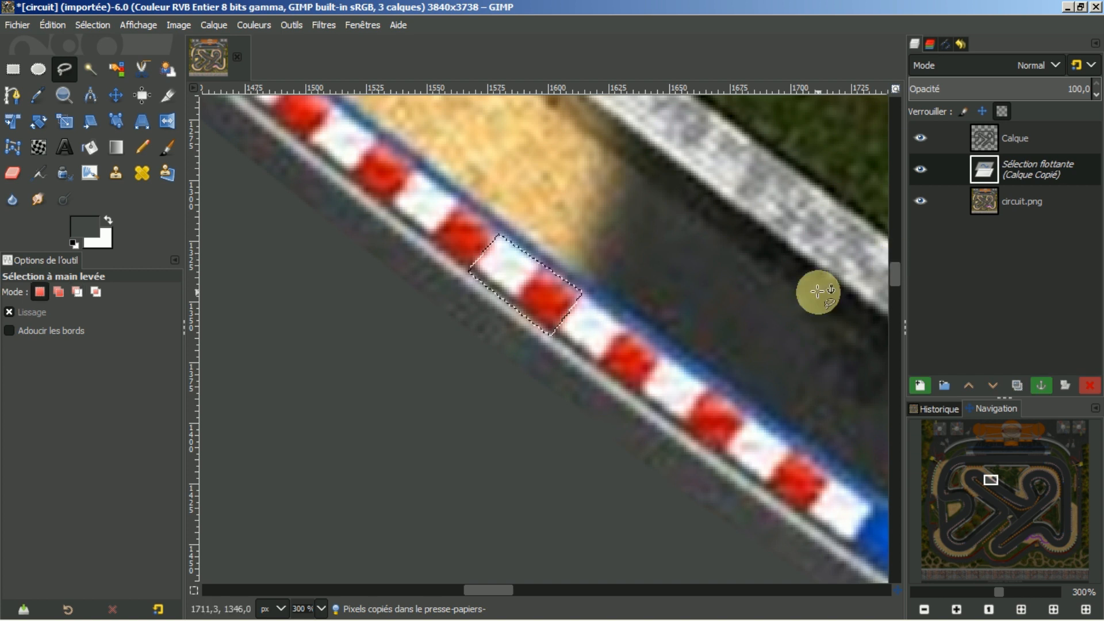
{"action": "left_click", "coordinate": [920, 384]}
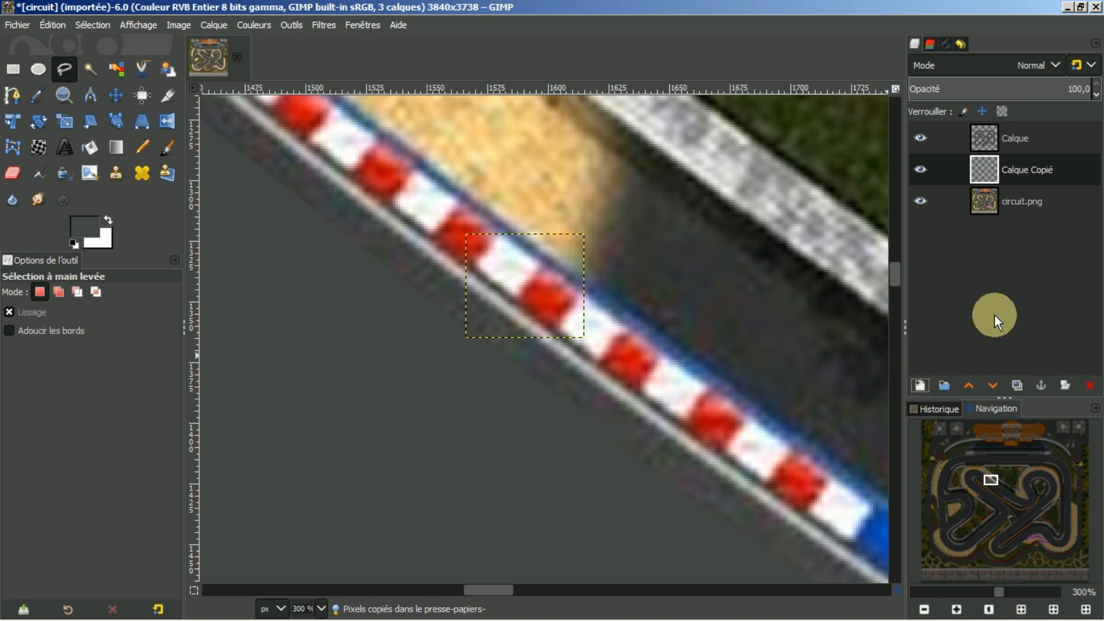
{"action": "left_click", "coordinate": [968, 385]}
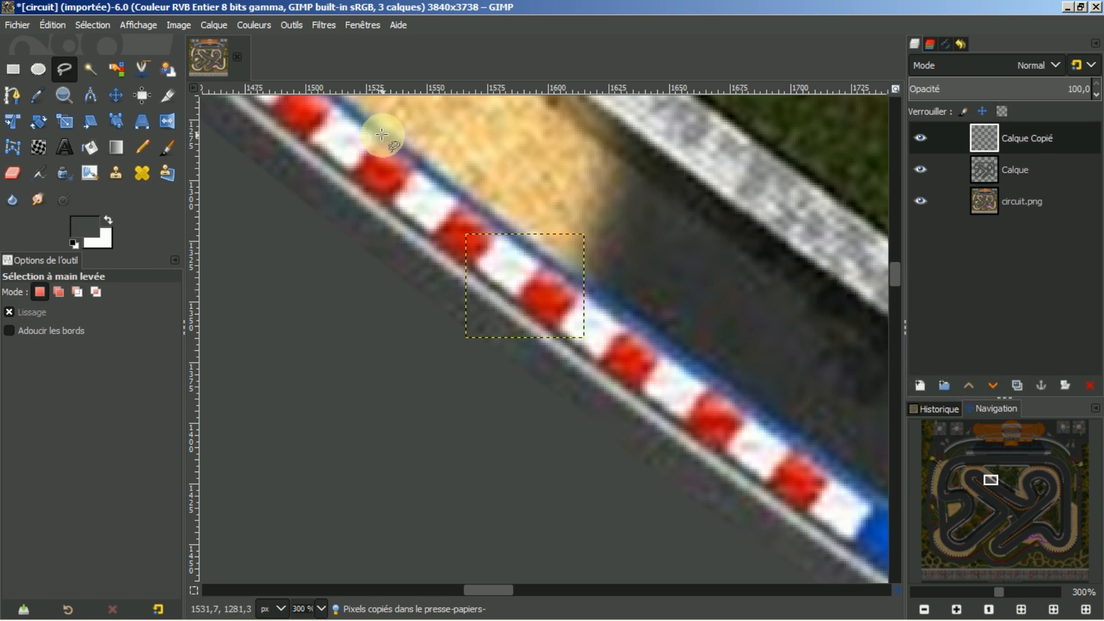
Step: Move the copied kerb piece off the kerb onto the grey track and rotate it by -37.10° so it lies horizontal
{"action": "left_click", "coordinate": [115, 95]}
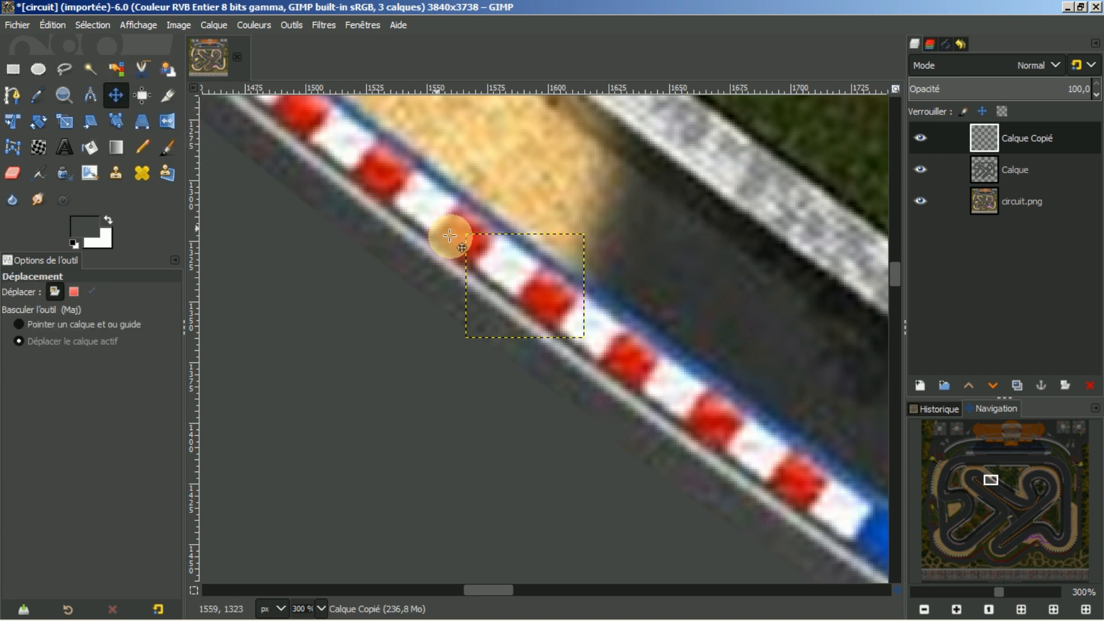
{"action": "left_click_drag", "start_coordinate": [516, 296], "coordinate": [474, 362]}
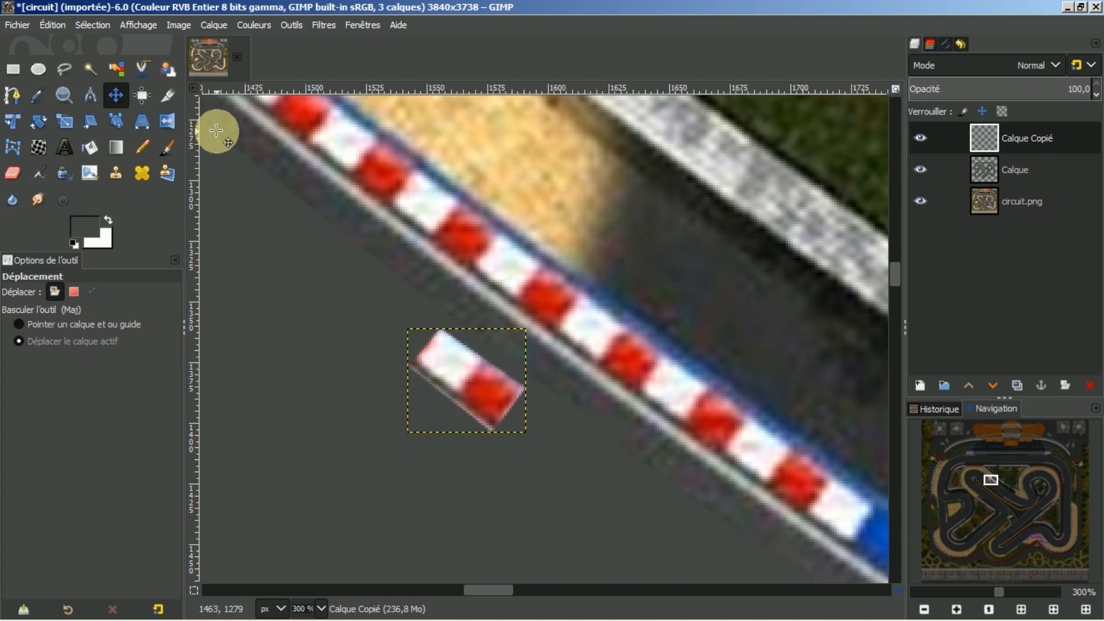
{"action": "left_click", "coordinate": [37, 122]}
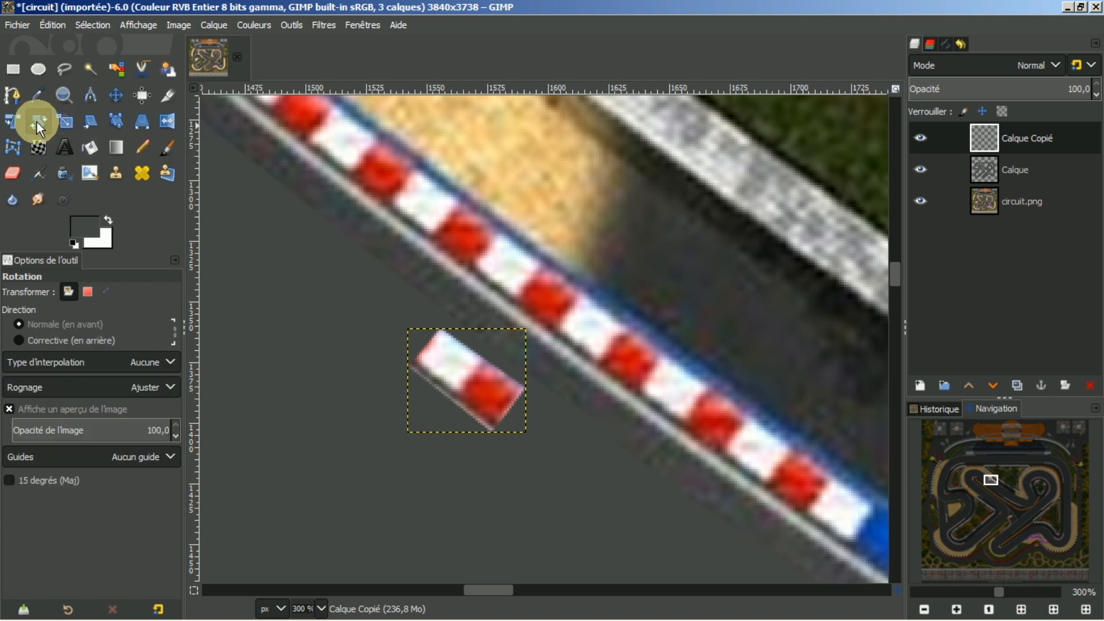
{"action": "left_click", "coordinate": [467, 371]}
{"action": "left_click_drag", "start_coordinate": [523, 426], "coordinate": [538, 379]}
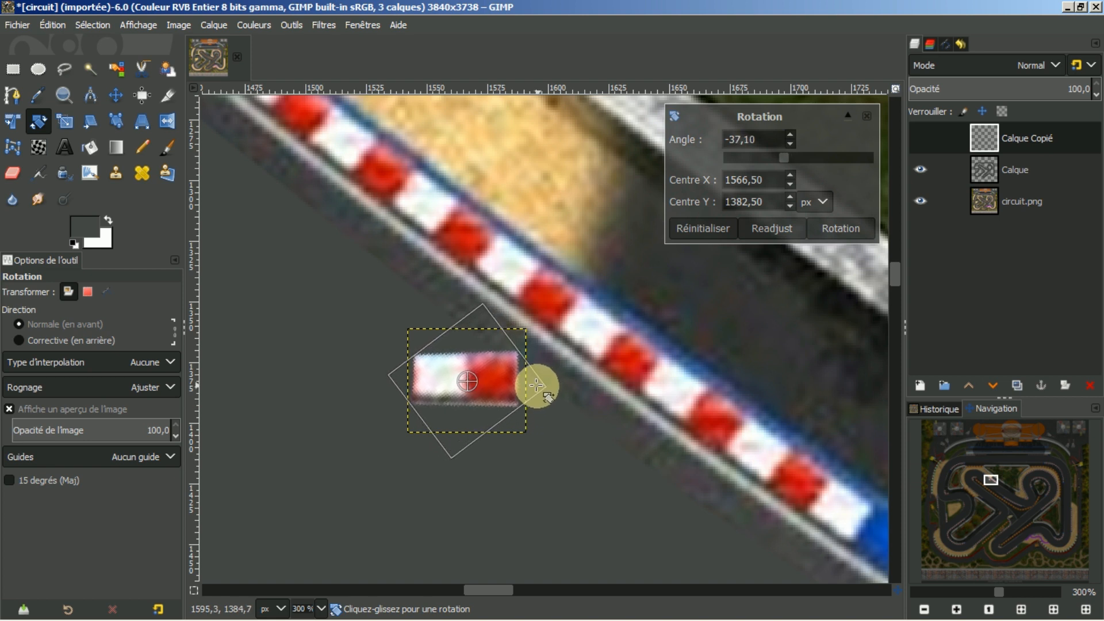
{"action": "left_click", "coordinate": [848, 229]}
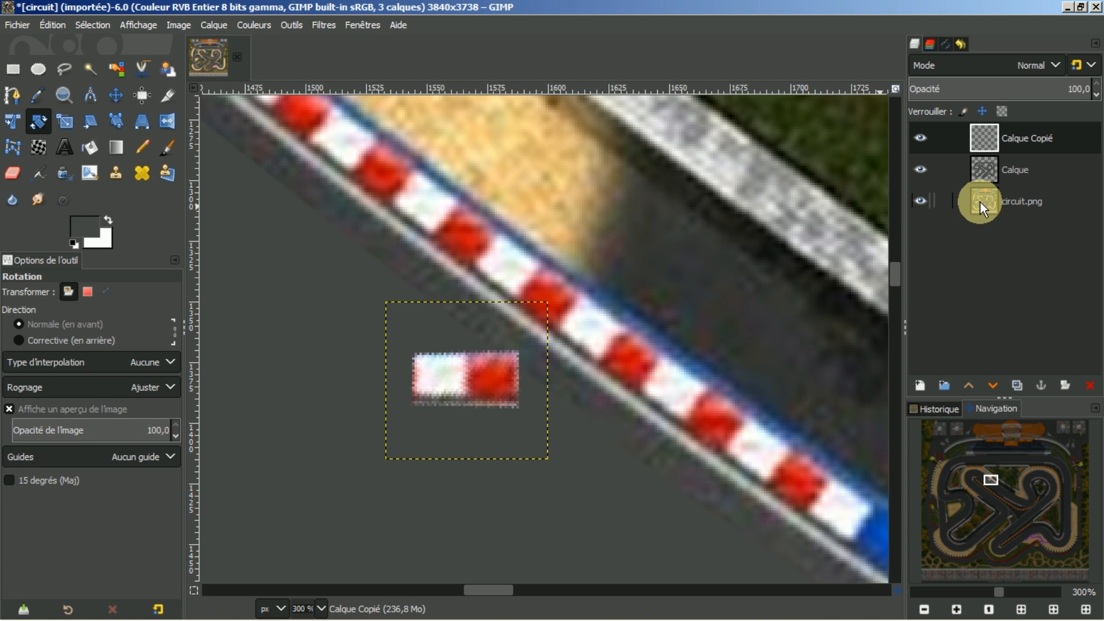
Step: Copy the straightened Calque Copié layer to the clipboard and check that the kerb piece appears among the Paintbrush brushes
{"action": "left_click", "coordinate": [171, 143]}
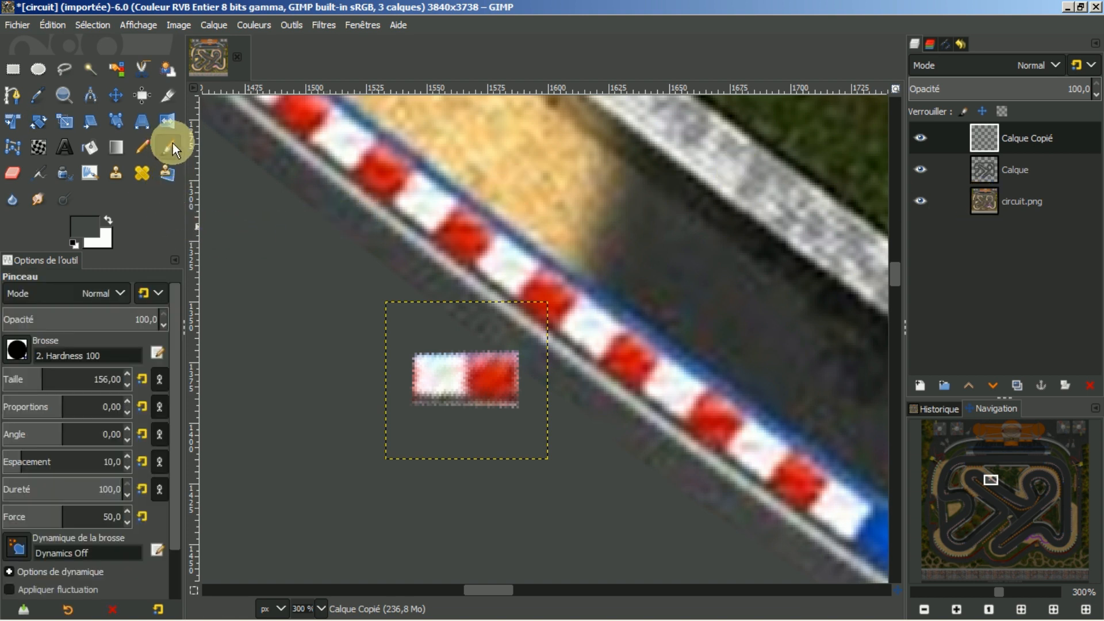
{"action": "left_click", "coordinate": [18, 350]}
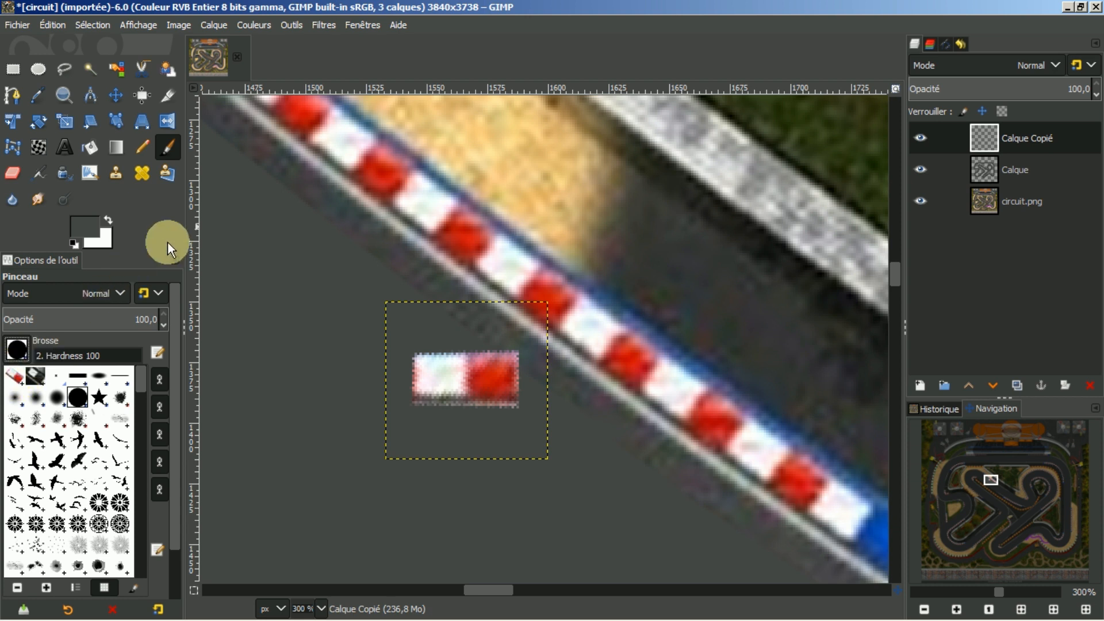
{"action": "left_click", "coordinate": [154, 227]}
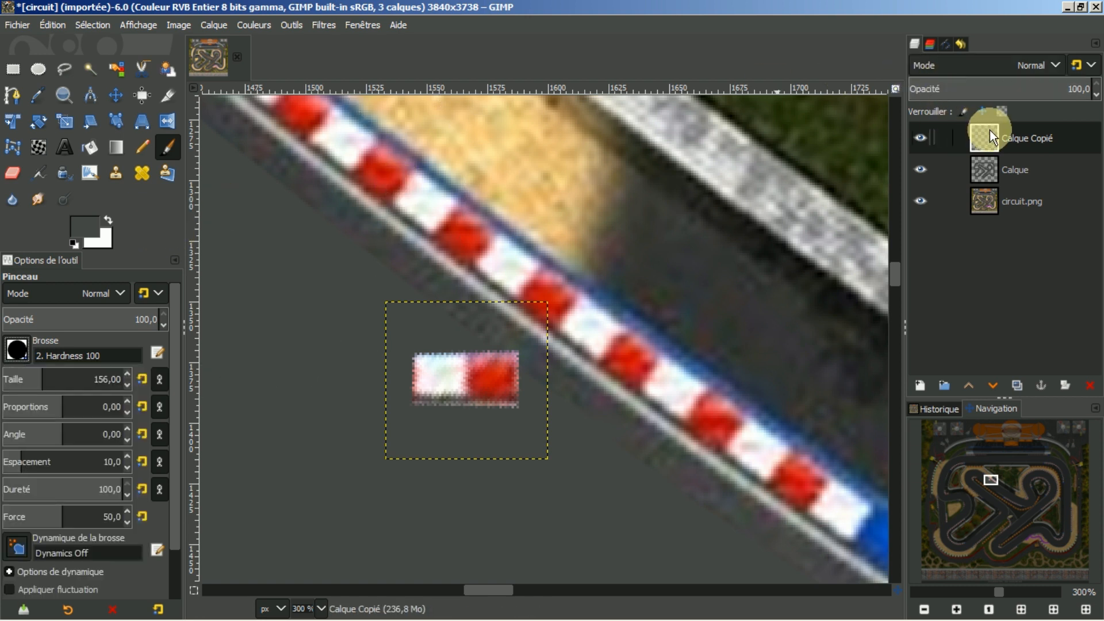
{"action": "left_click", "coordinate": [926, 134]}
{"action": "left_click", "coordinate": [926, 134]}
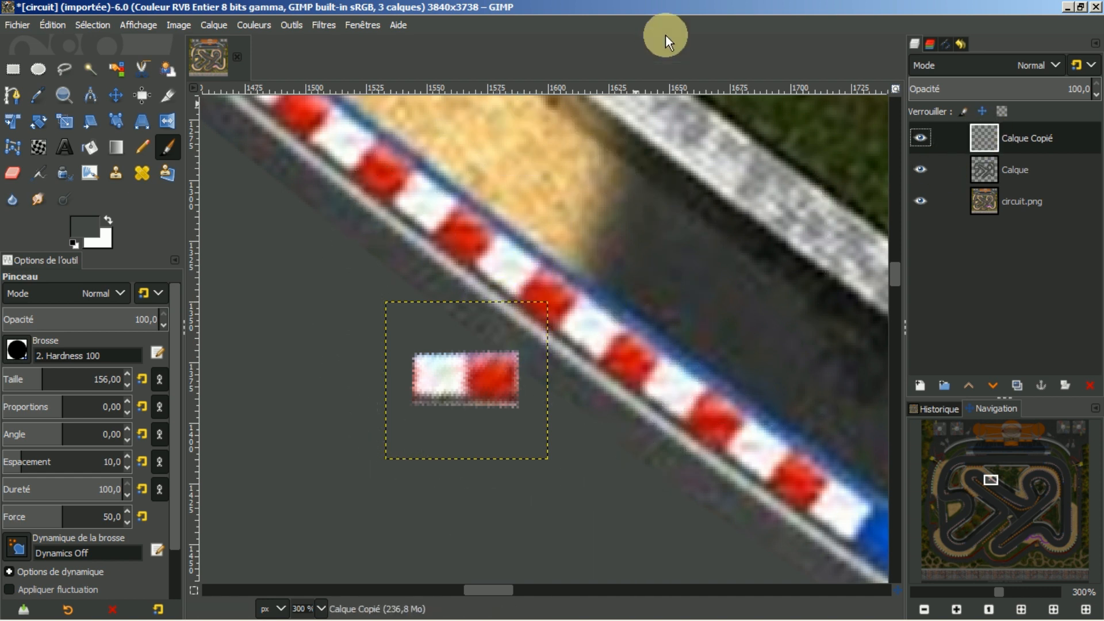
{"action": "key", "text": "ctrl+c"}
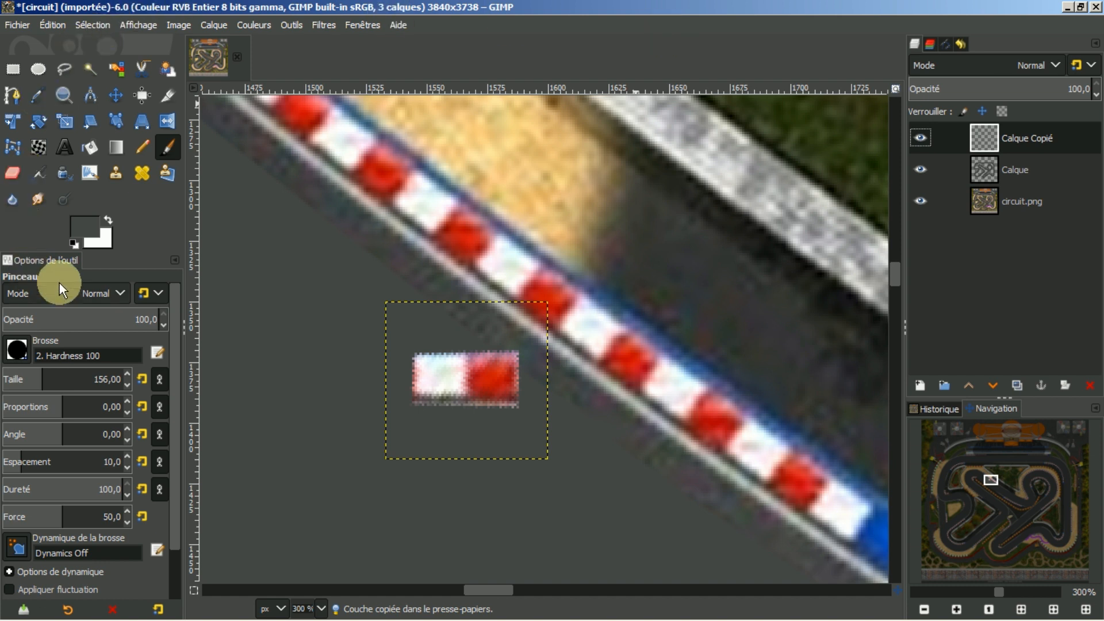
{"action": "left_click", "coordinate": [19, 349]}
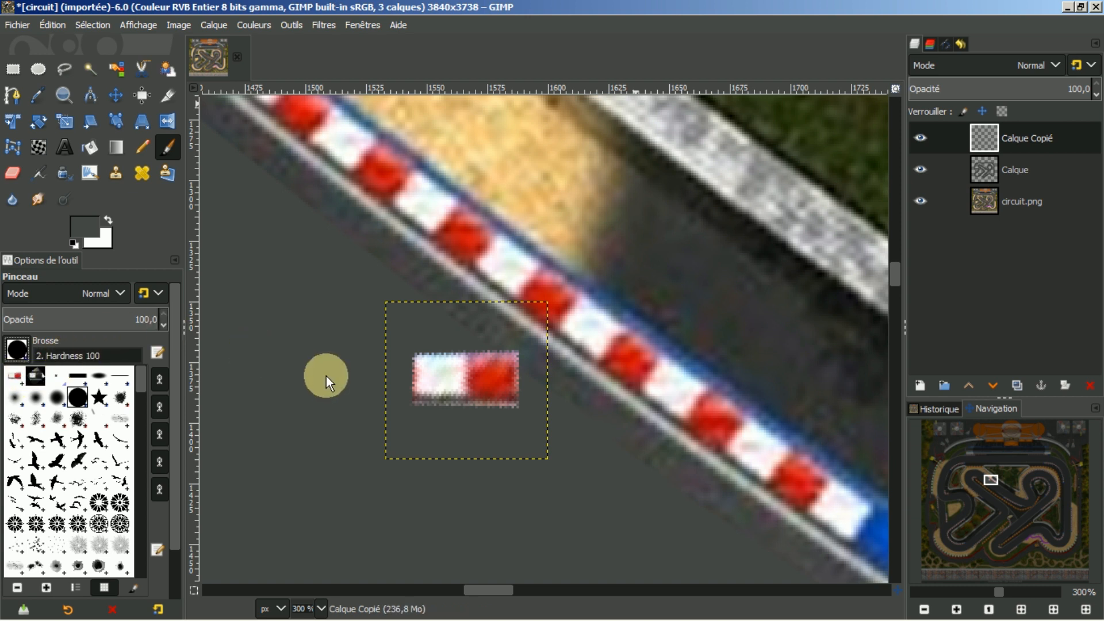
{"action": "left_click", "coordinate": [159, 217]}
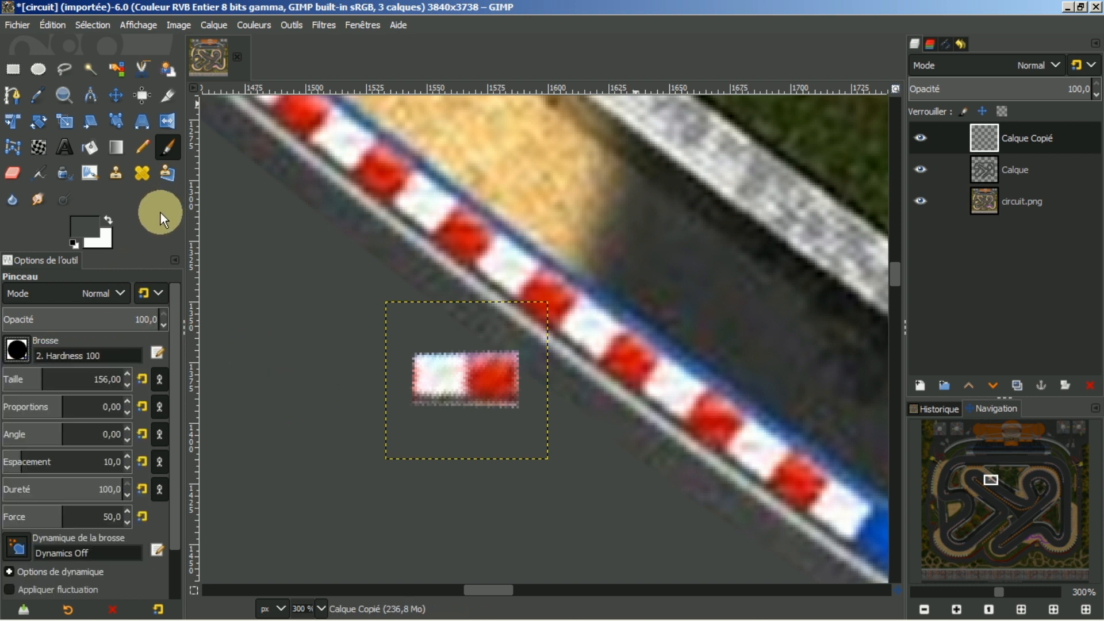
Step: Delete the Calque Copié layer and the existing track path
{"action": "left_click", "coordinate": [927, 135]}
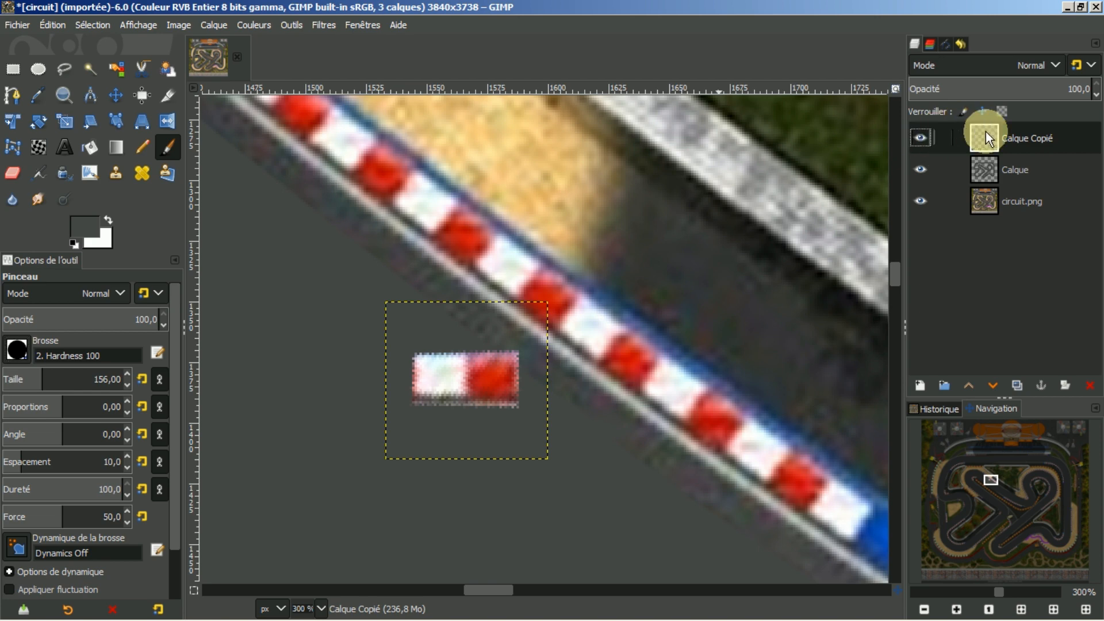
{"action": "left_click", "coordinate": [1090, 385]}
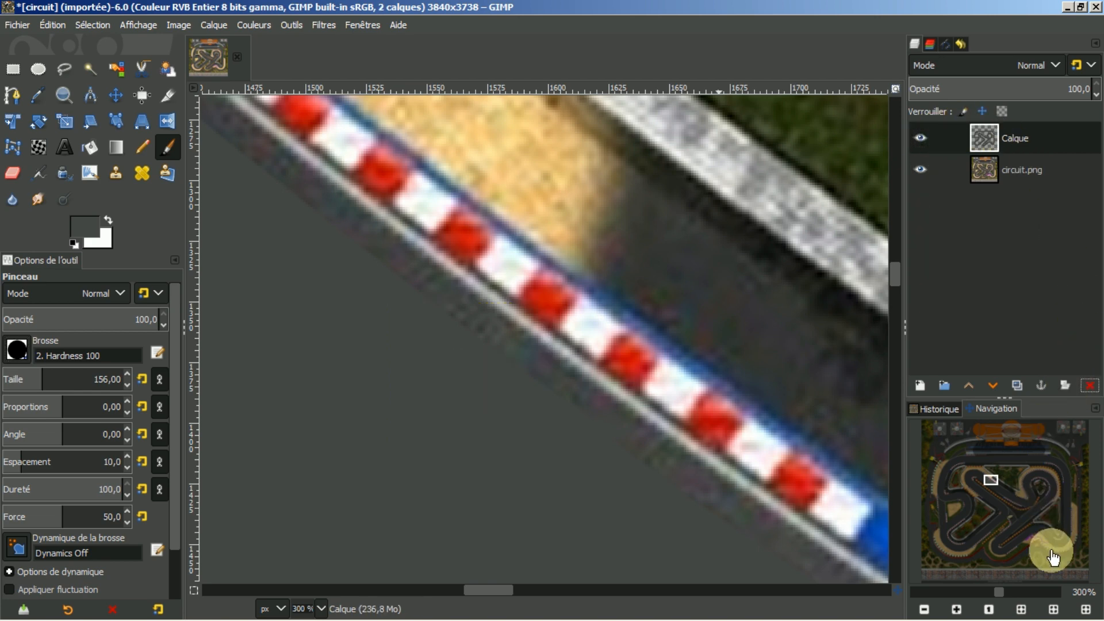
{"action": "left_click", "coordinate": [1022, 610]}
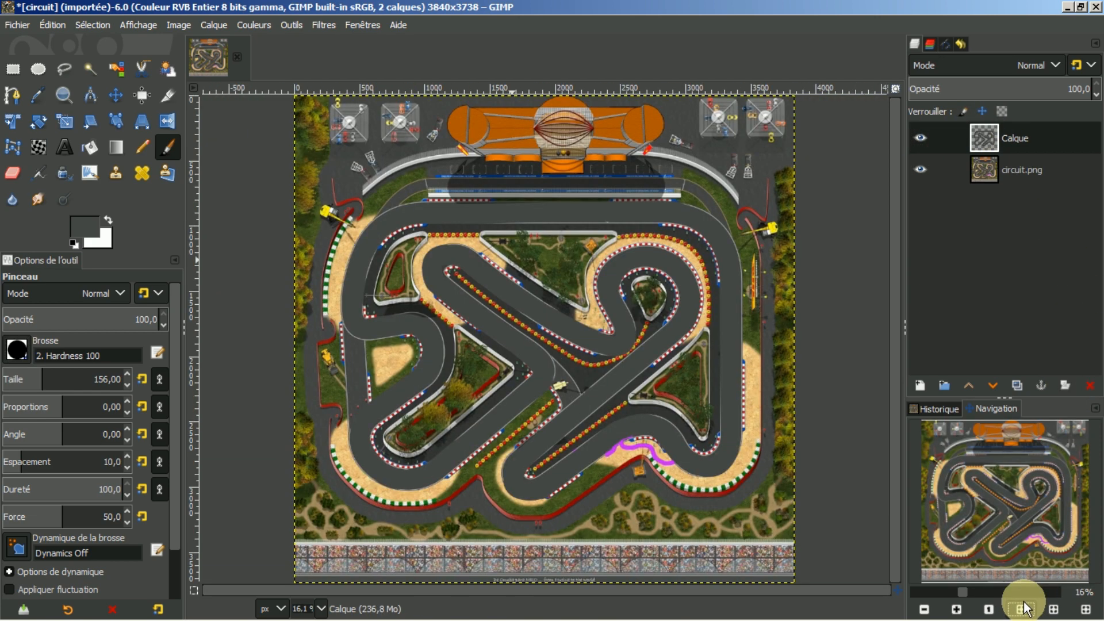
{"action": "left_click", "coordinate": [957, 609]}
{"action": "left_click", "coordinate": [957, 609]}
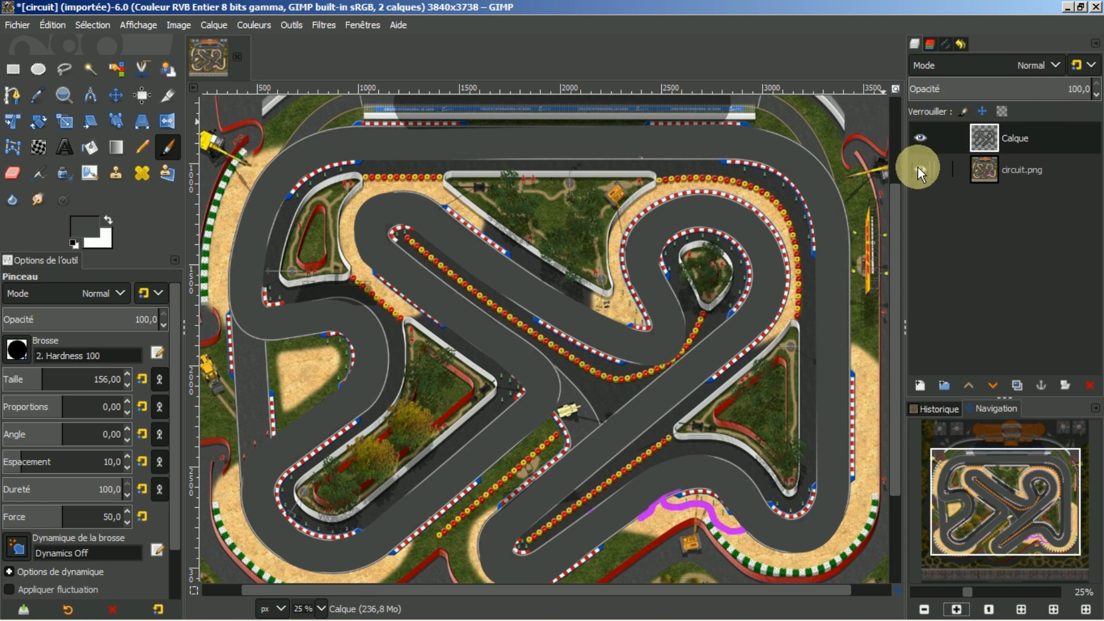
{"action": "left_click", "coordinate": [948, 42]}
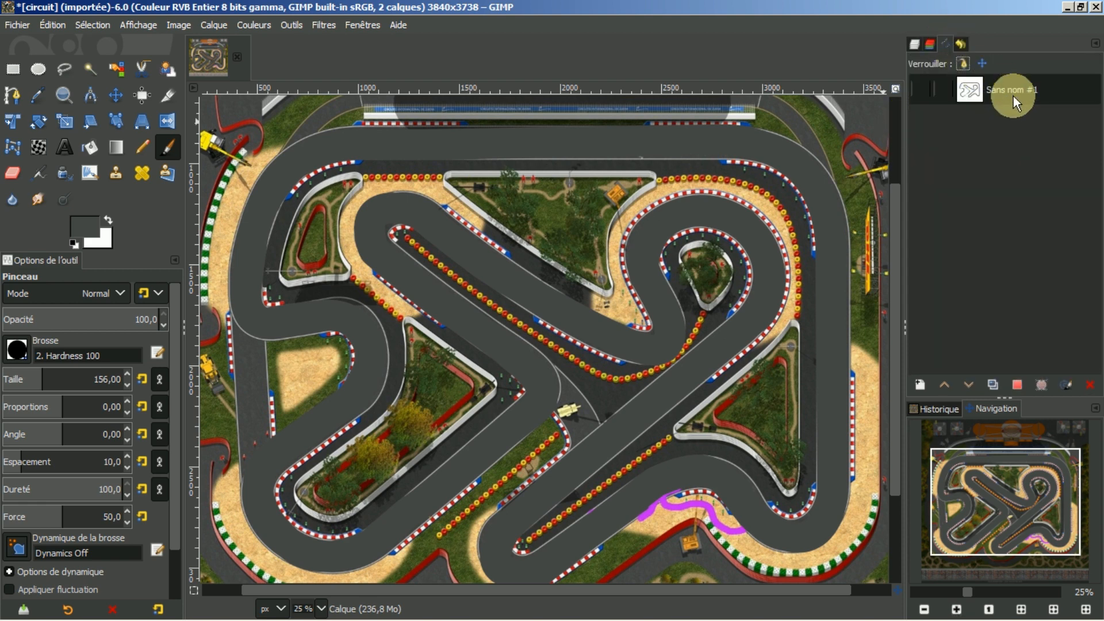
{"action": "left_click", "coordinate": [1089, 385]}
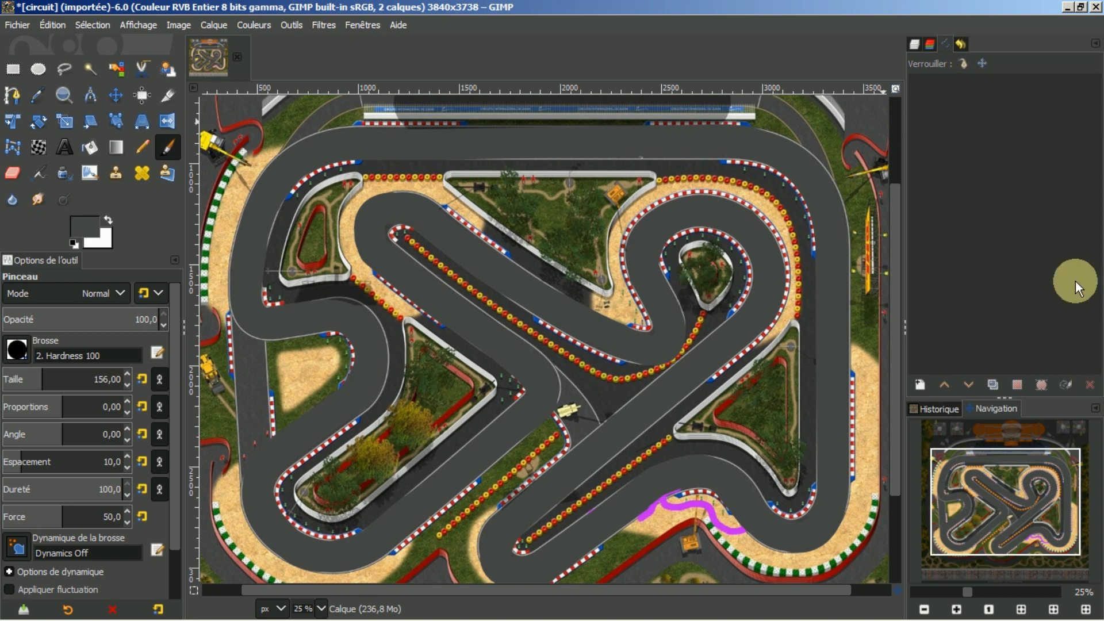
Step: Import the path from circuit int.svg and activate it for editing on the canvas
{"action": "right_click", "coordinate": [994, 171]}
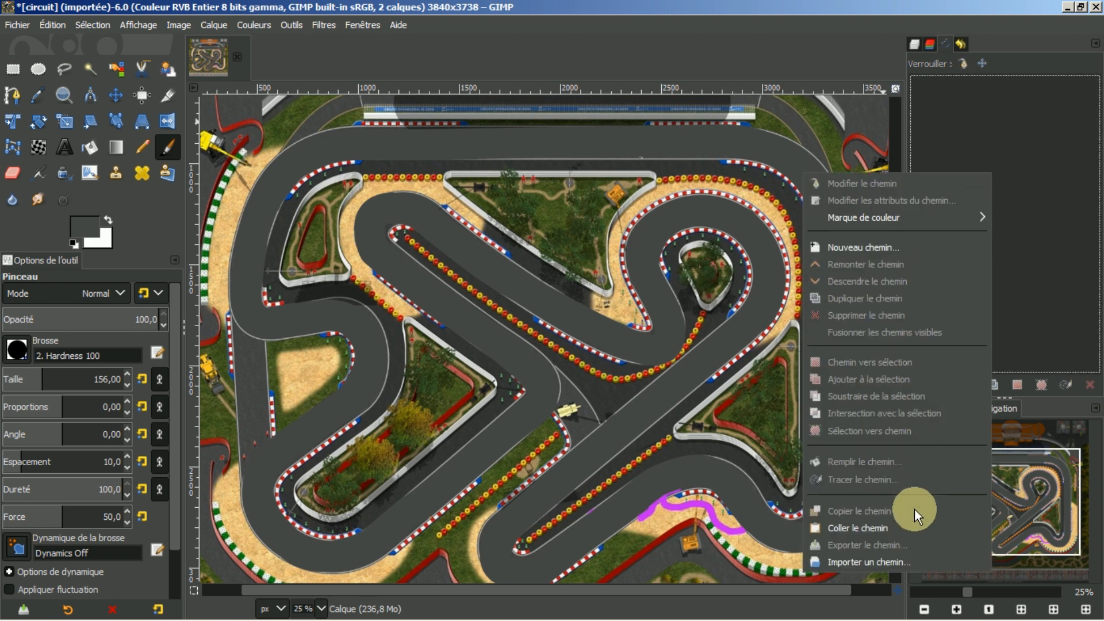
{"action": "left_click", "coordinate": [885, 560]}
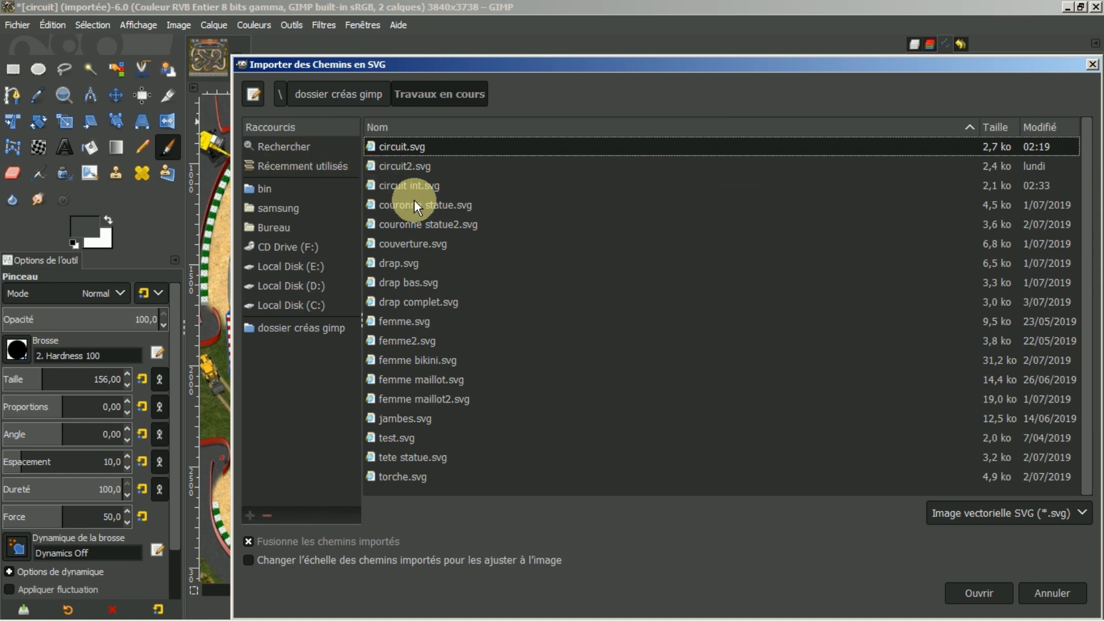
{"action": "left_click", "coordinate": [405, 186]}
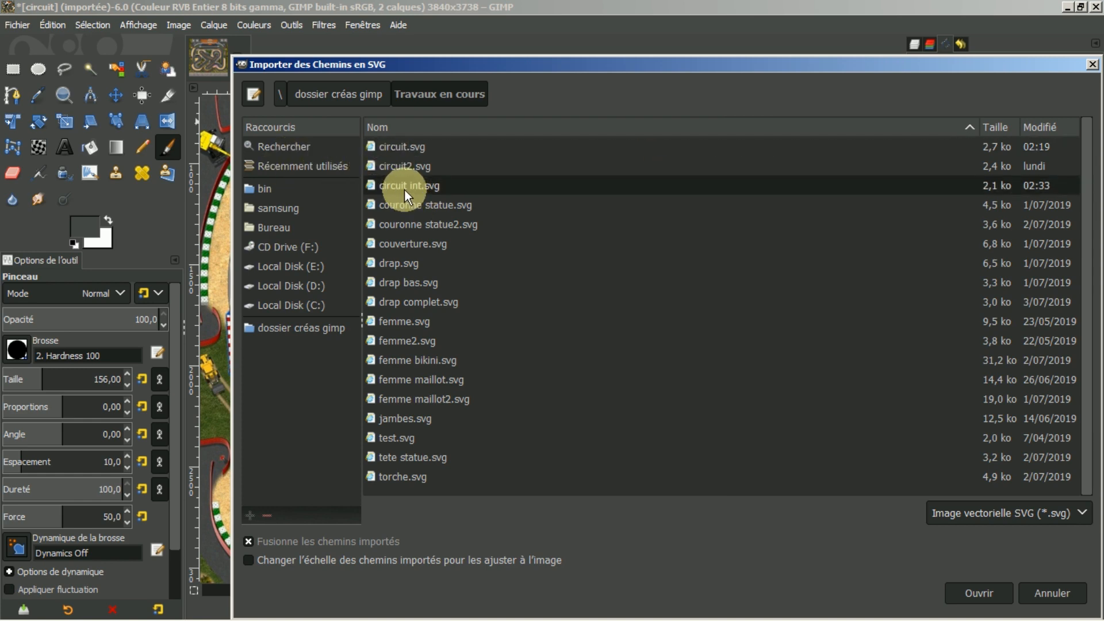
{"action": "left_click", "coordinate": [988, 588]}
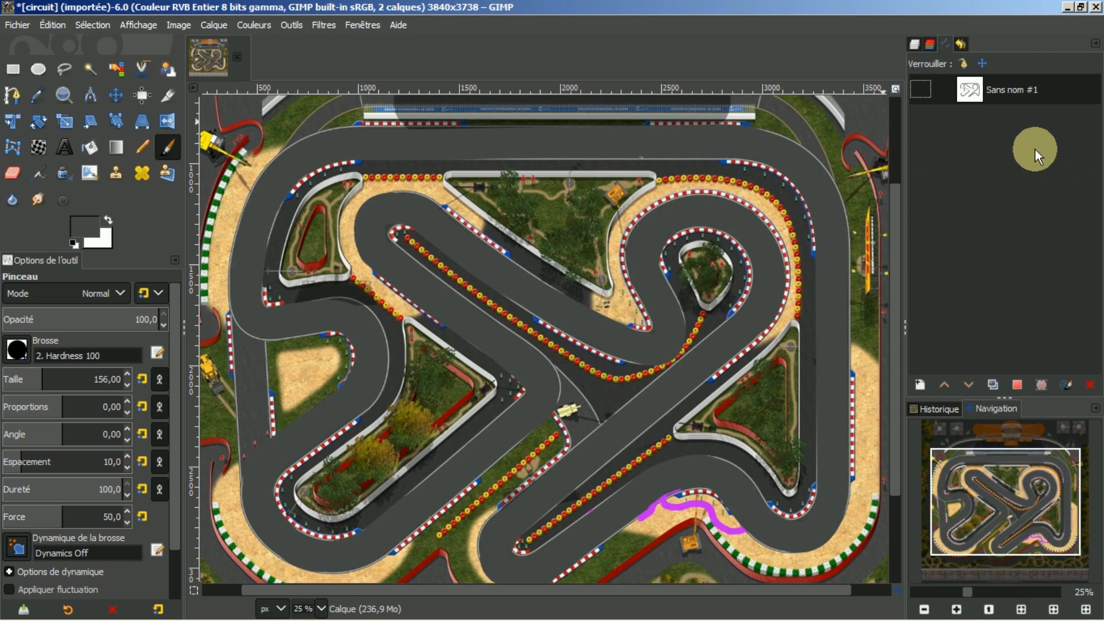
{"action": "double_click", "coordinate": [972, 91]}
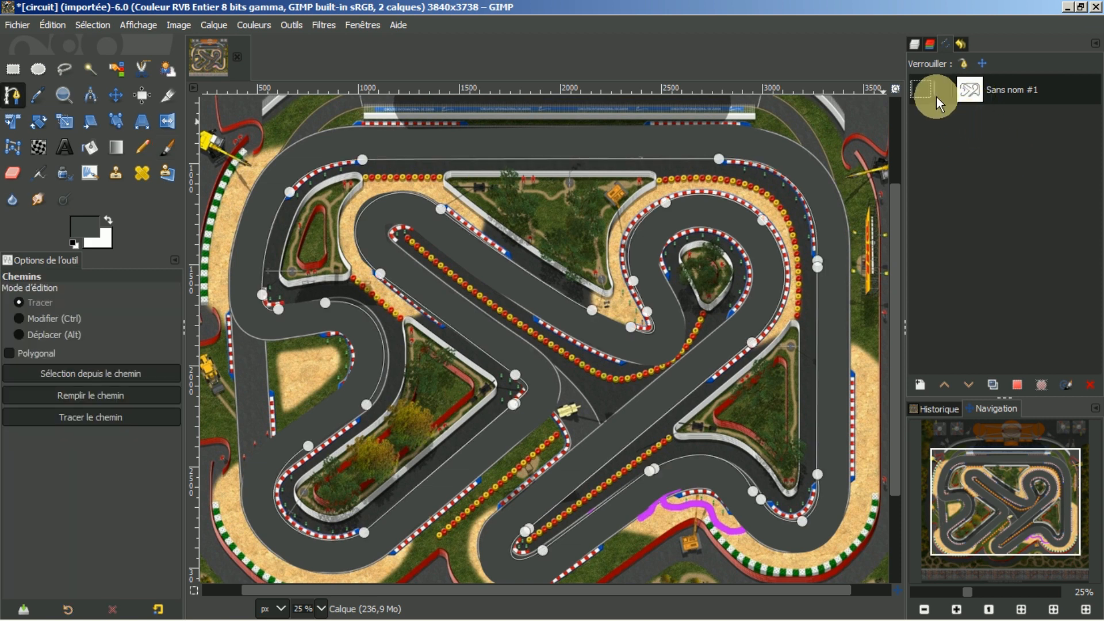
Step: Hide the circuit.png layer and slightly reshape the imported path's curve around the hairpin at the track's upper left
{"action": "left_click", "coordinate": [914, 45]}
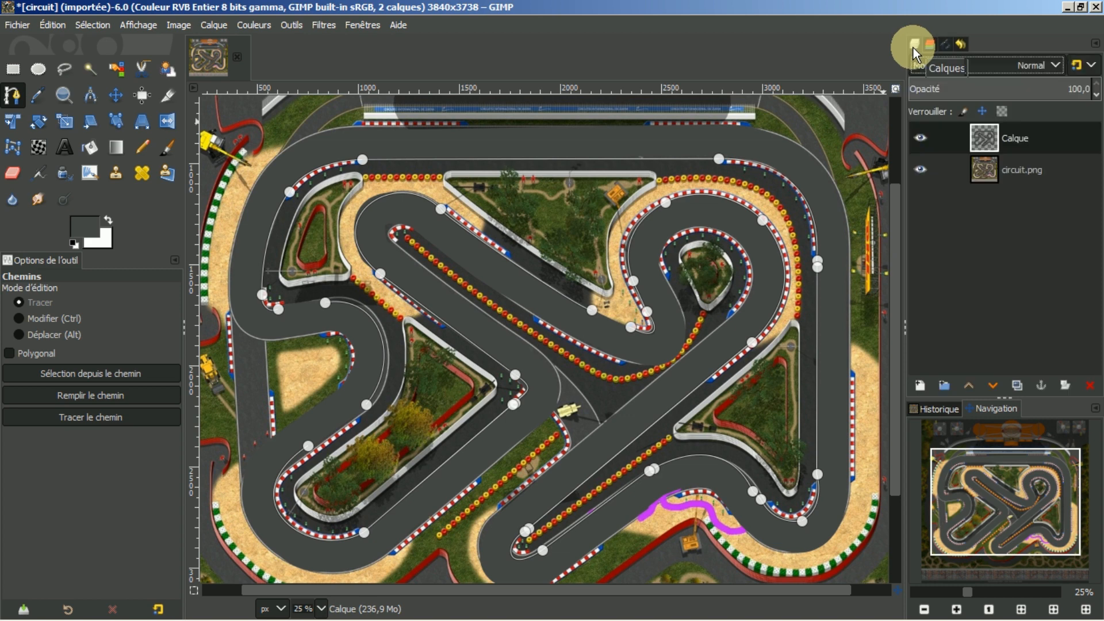
{"action": "left_click", "coordinate": [918, 170]}
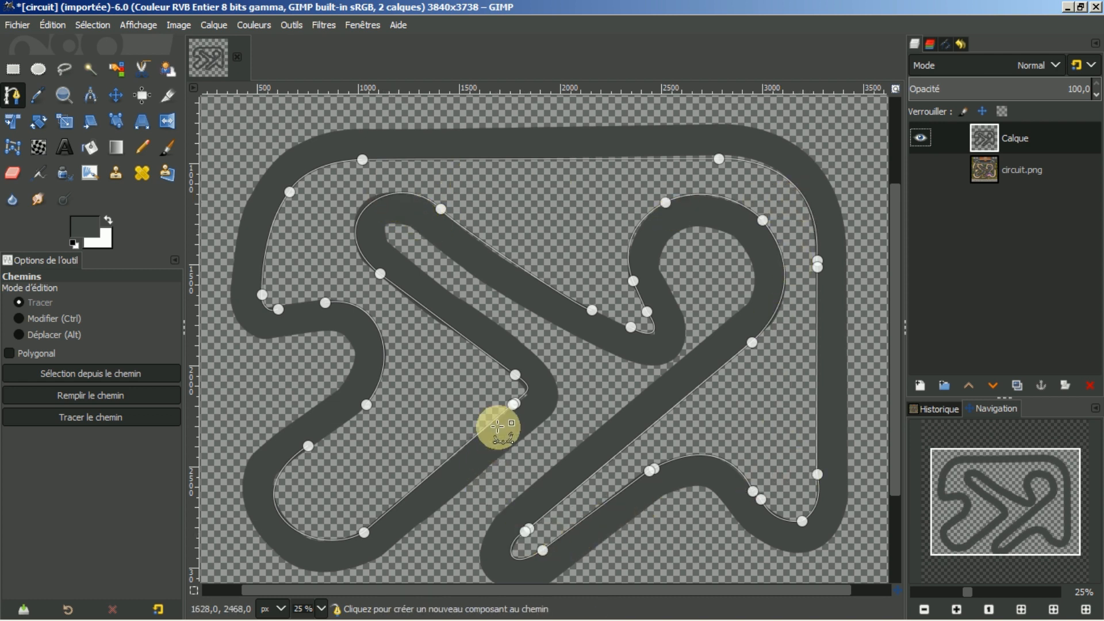
{"action": "left_click", "coordinate": [370, 204]}
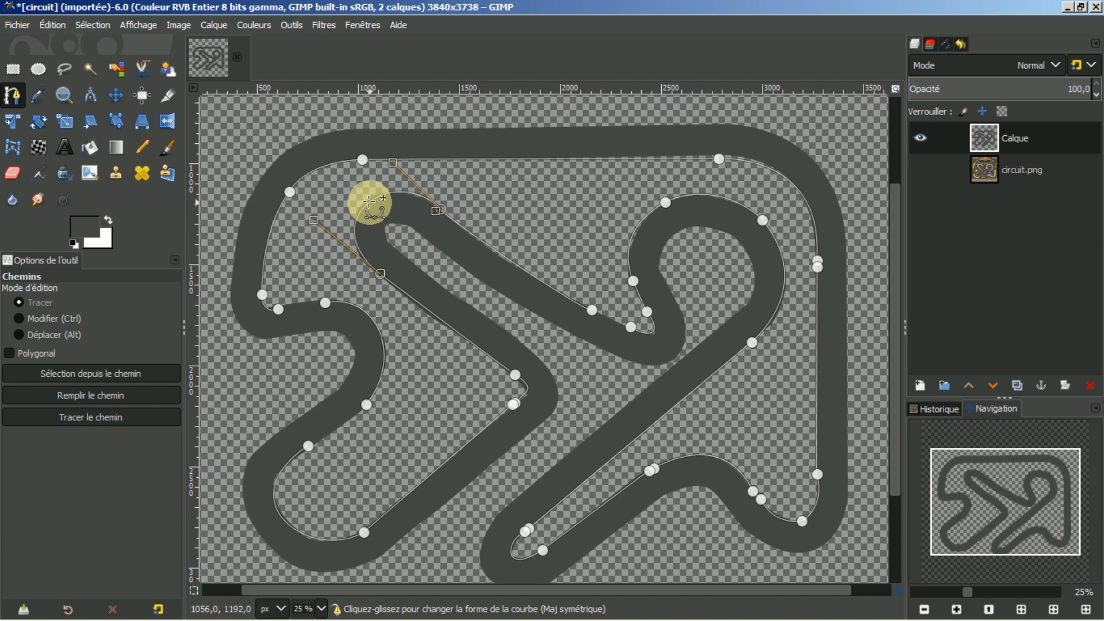
{"action": "left_click_drag", "start_coordinate": [369, 202], "coordinate": [367, 202]}
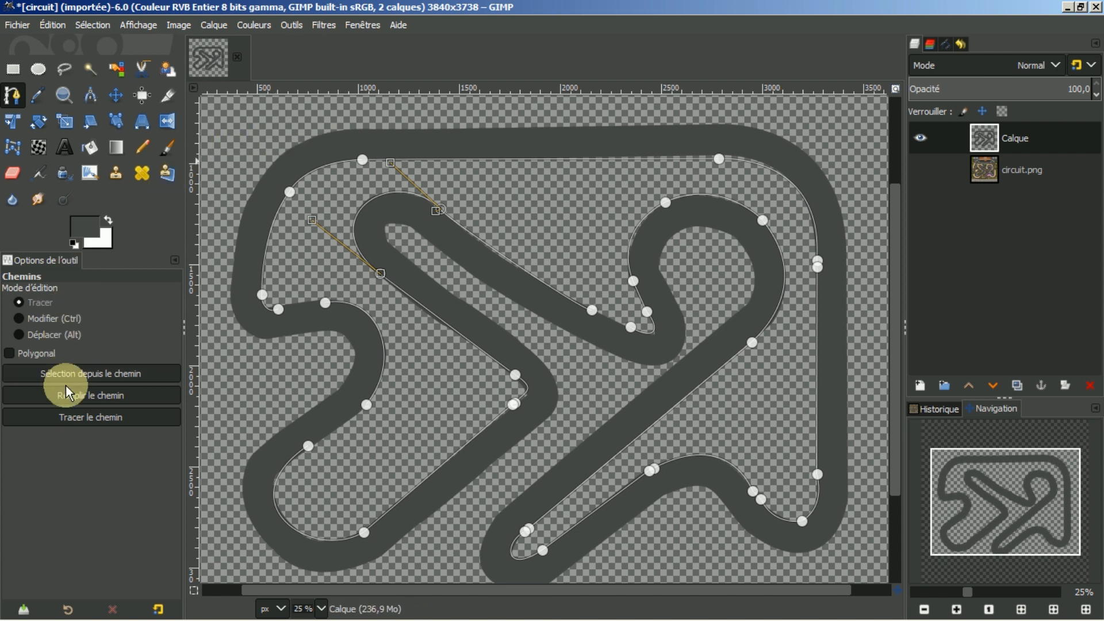
Step: Choose the Image du presse-papiers brush for the Paintbrush tool
{"action": "left_click", "coordinate": [171, 144]}
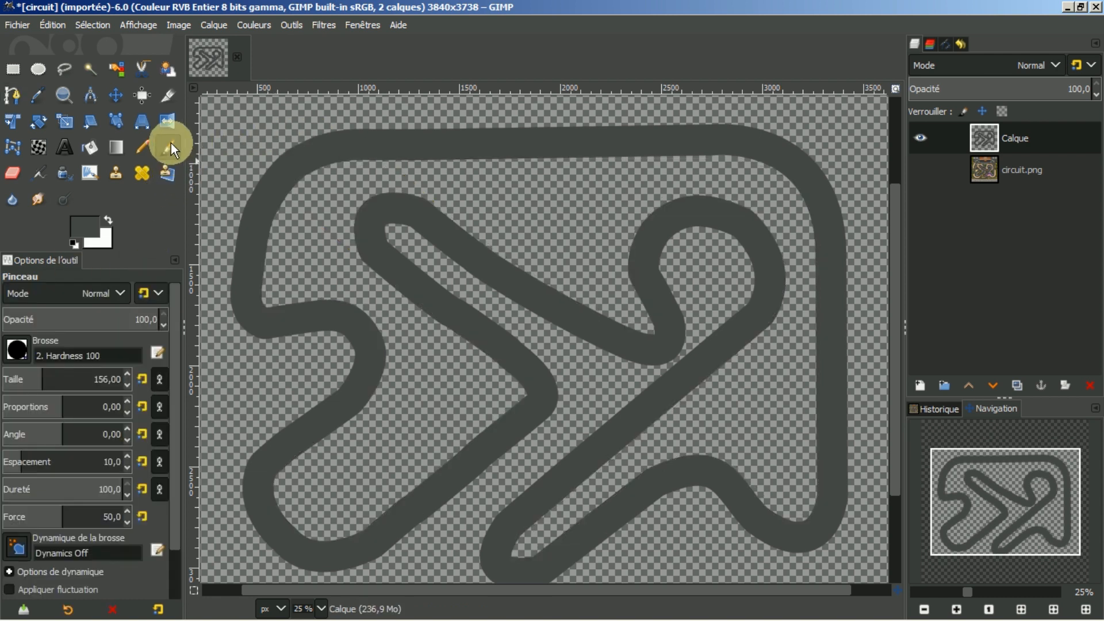
{"action": "left_click", "coordinate": [17, 349]}
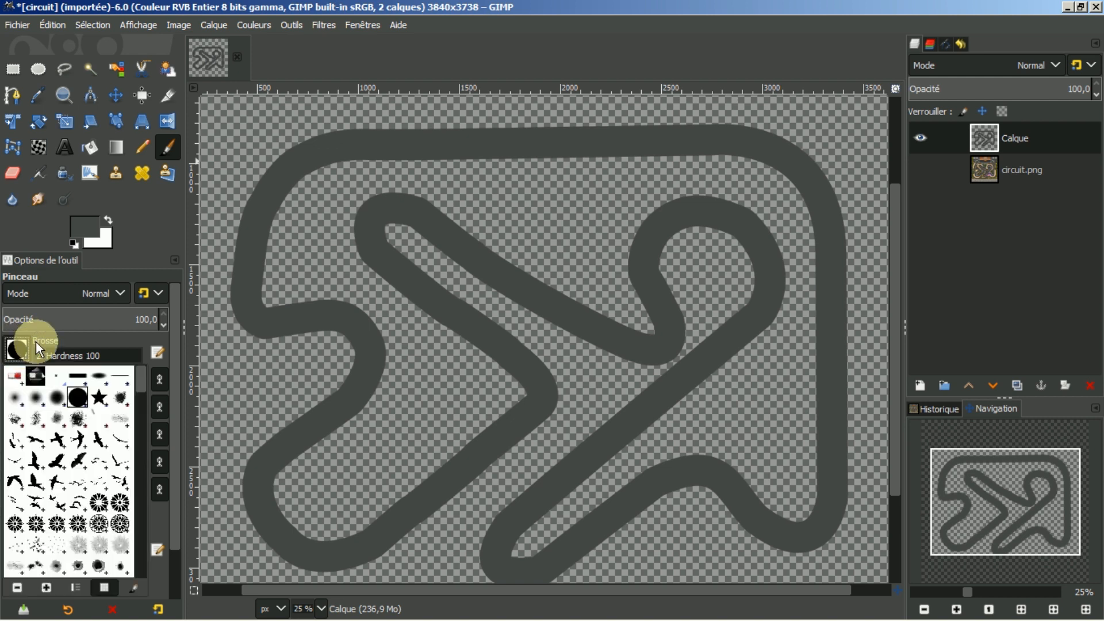
{"action": "left_click", "coordinate": [13, 375]}
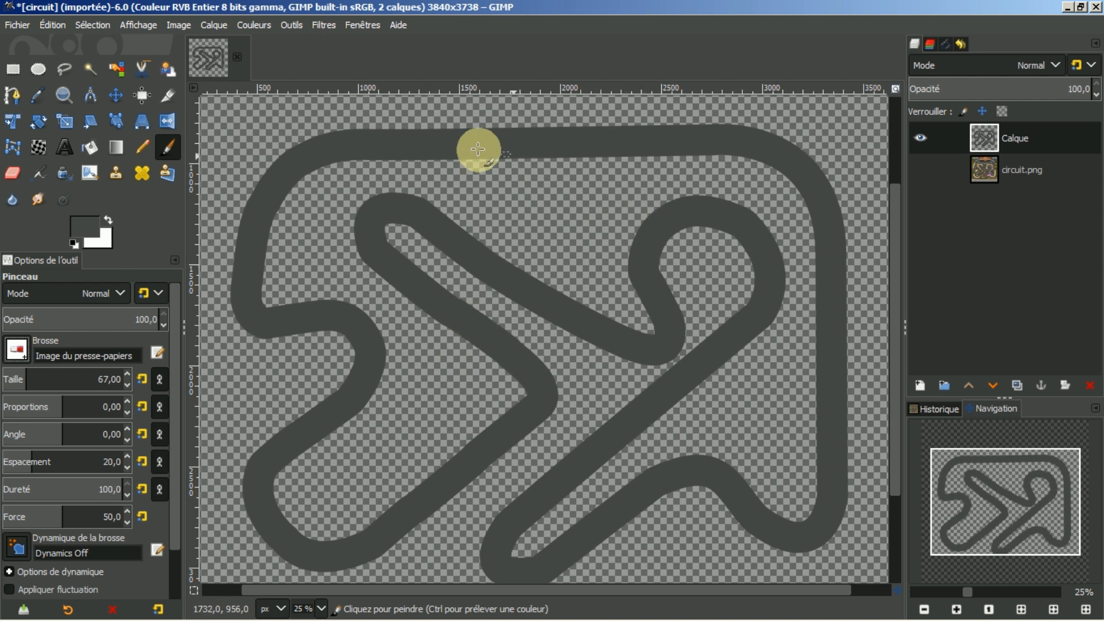
Step: Stroke the imported inner-edge path with the Pinceau paint tool to draw the kerb along the track
{"action": "left_click", "coordinate": [946, 44]}
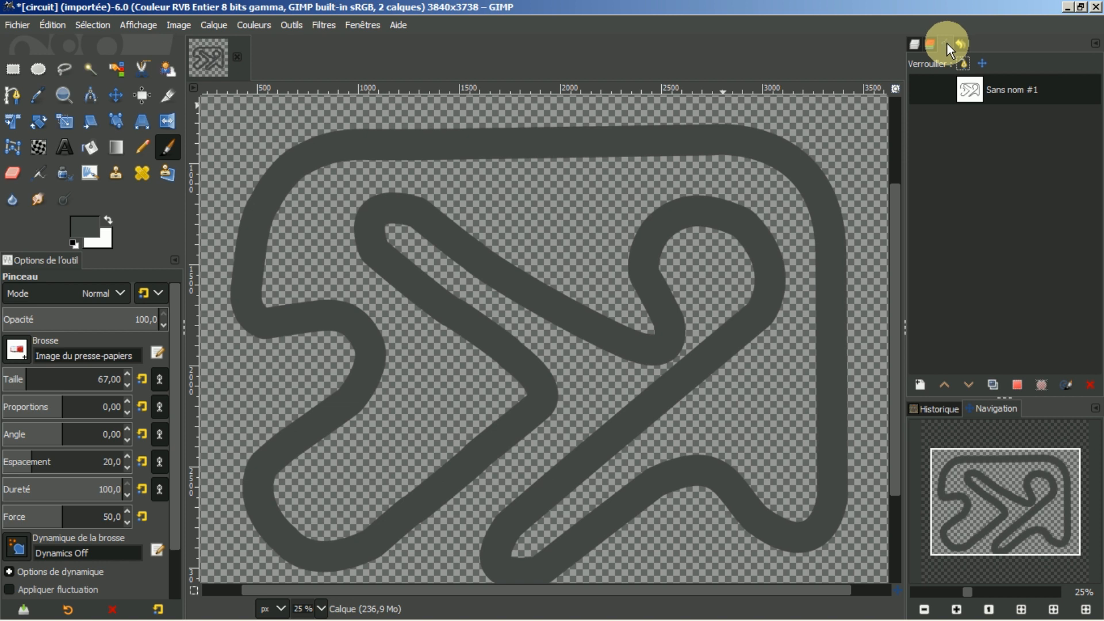
{"action": "double_click", "coordinate": [969, 90]}
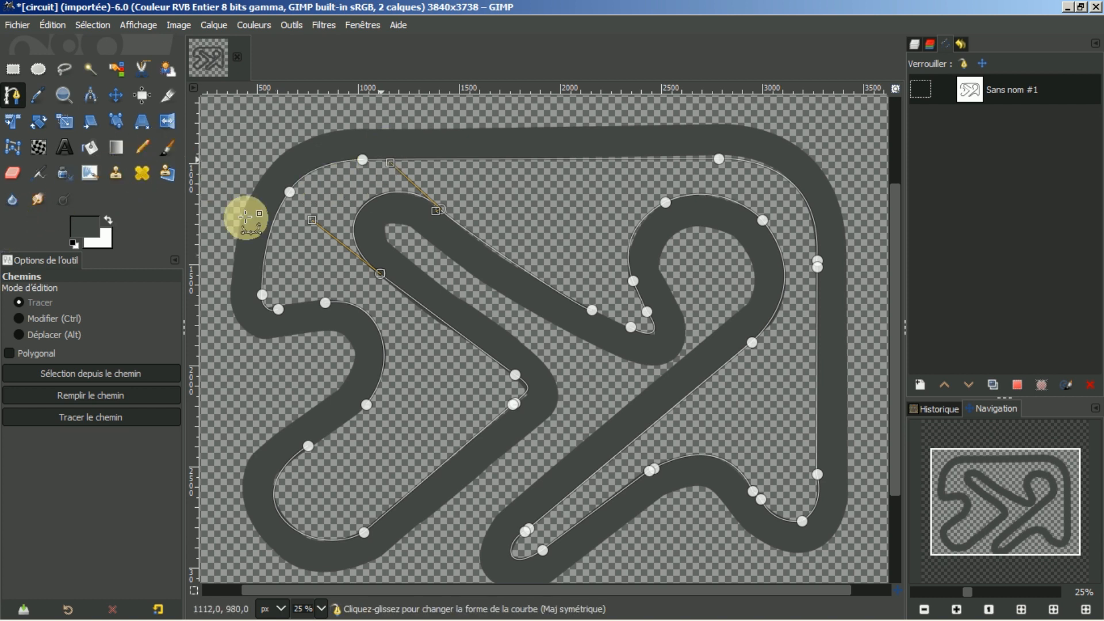
{"action": "left_click", "coordinate": [77, 415]}
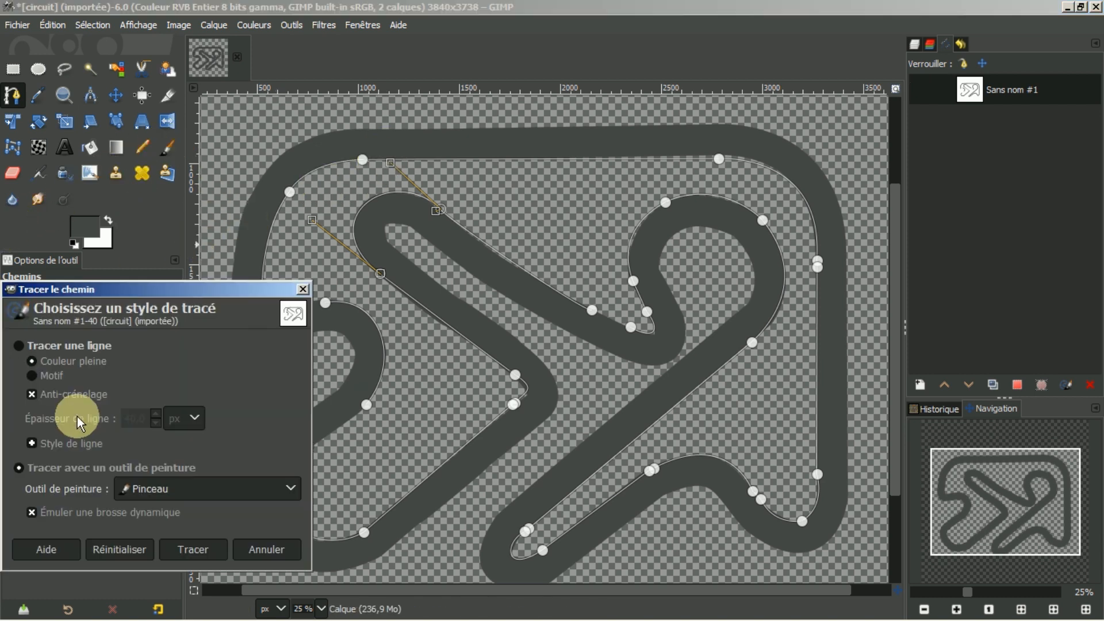
{"action": "left_click", "coordinate": [325, 299]}
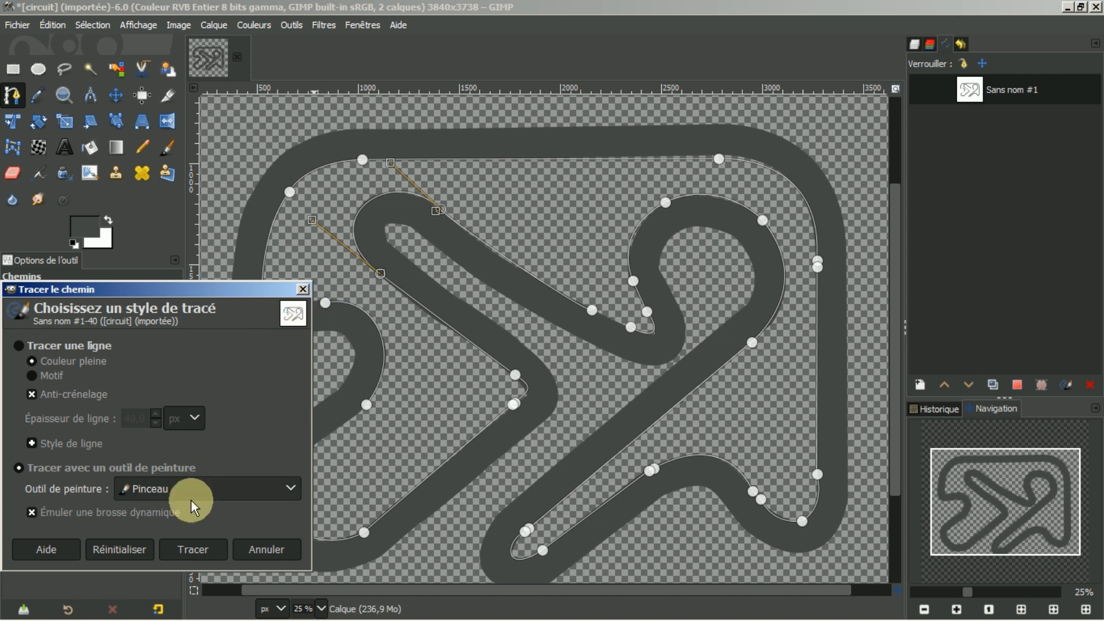
{"action": "left_click", "coordinate": [184, 550]}
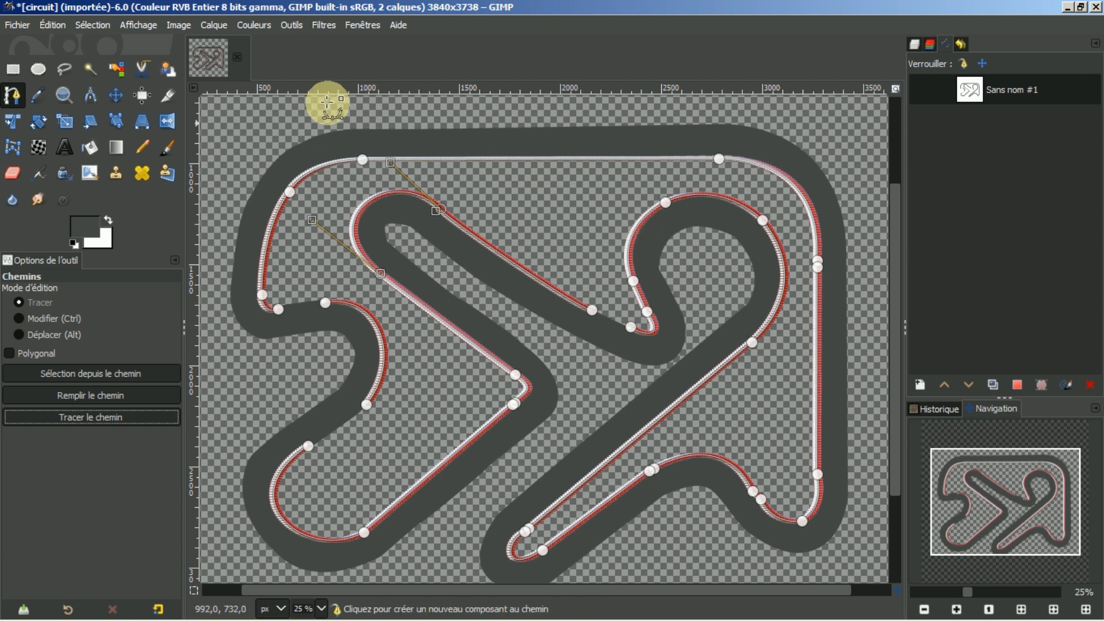
Step: Inspect the stroked kerb closely around the track's upper-left hairpin and undo the stroke
{"action": "left_click", "coordinate": [119, 92]}
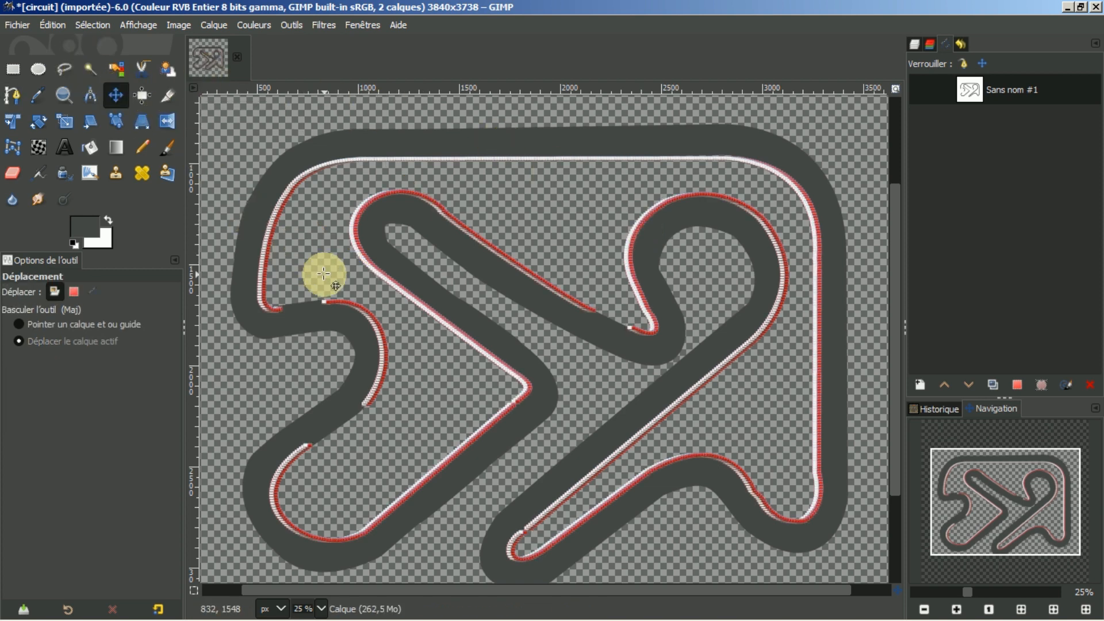
{"action": "scroll", "coordinate": [325, 272], "scroll_direction": "up", "scroll_amount": 2}
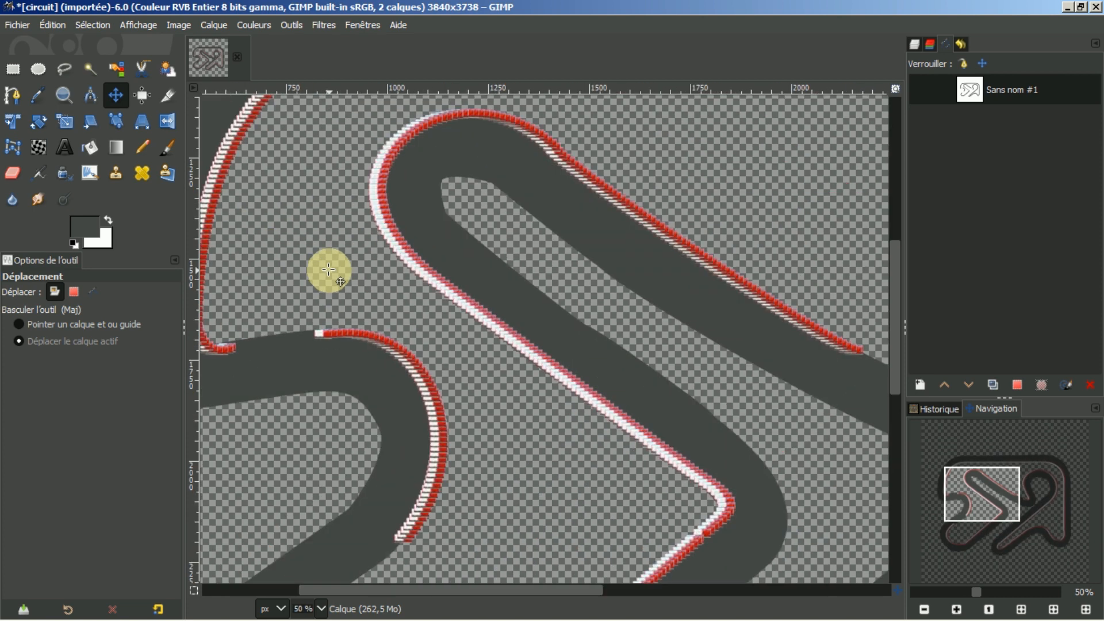
{"action": "scroll", "coordinate": [329, 269], "scroll_direction": "down", "scroll_amount": 2}
{"action": "scroll", "coordinate": [328, 270], "scroll_direction": "up", "scroll_amount": 2}
{"action": "left_click_drag", "start_coordinate": [894, 271], "coordinate": [892, 222]}
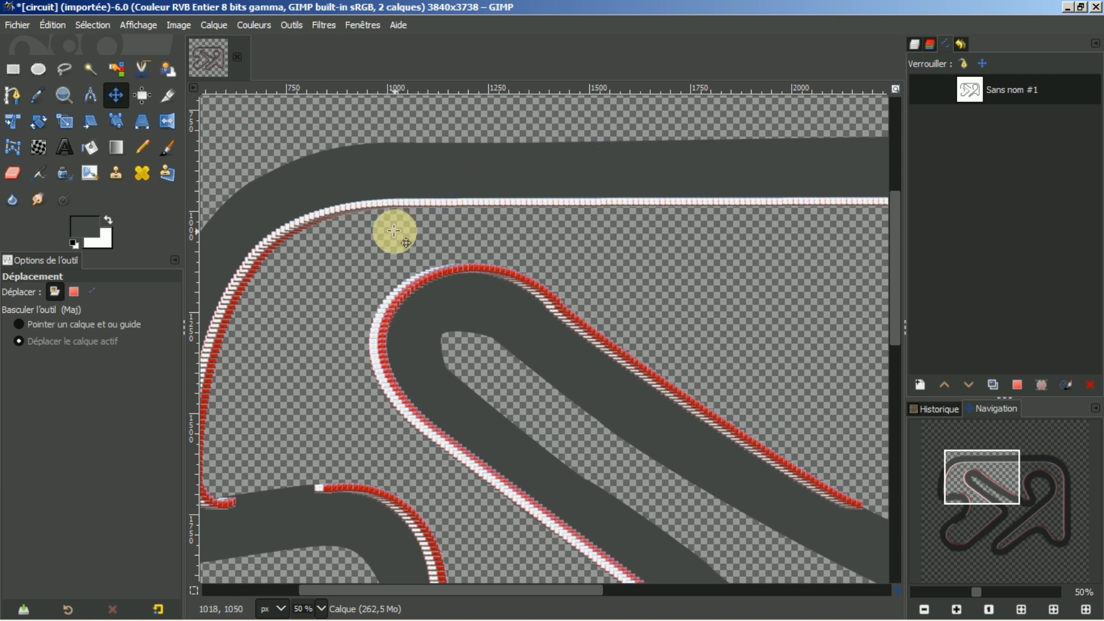
{"action": "key", "text": "ctrl+z"}
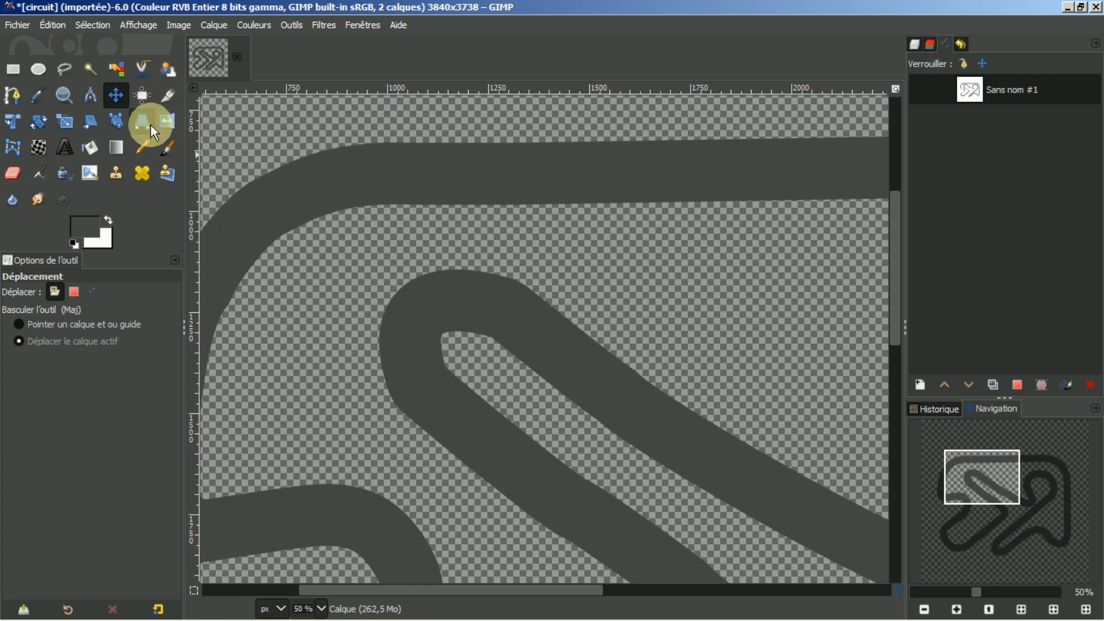
Step: Show the circuit.png layer and test a single Paintbrush dab of the kerb segment on the Calque layer beside the original kerb, undoing the dab
{"action": "left_click", "coordinate": [162, 144]}
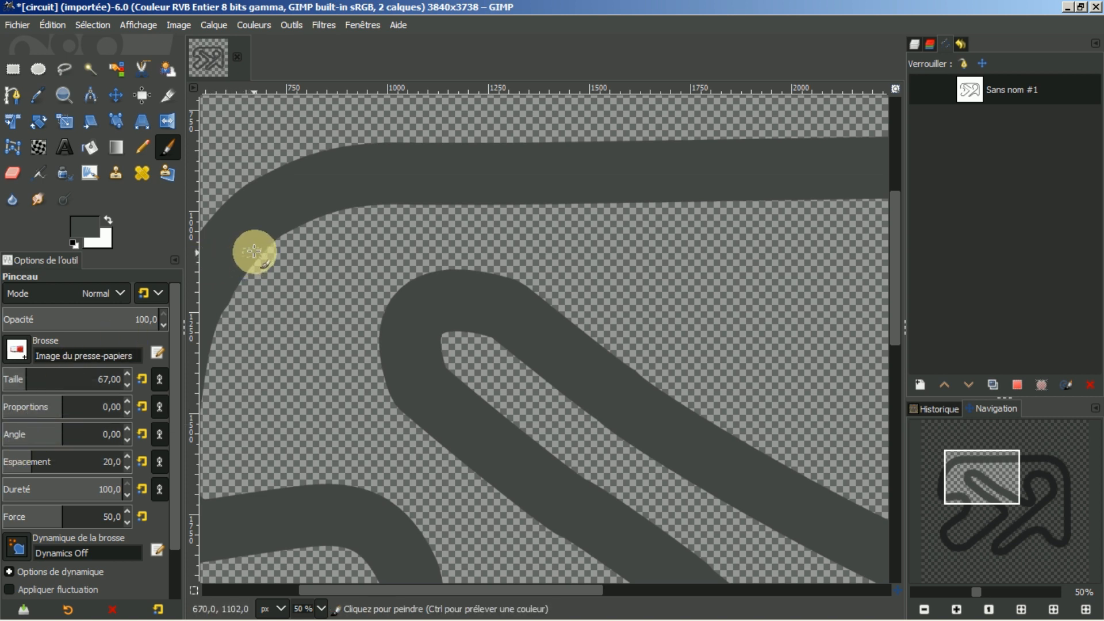
{"action": "left_click", "coordinate": [914, 44]}
{"action": "left_click", "coordinate": [975, 171]}
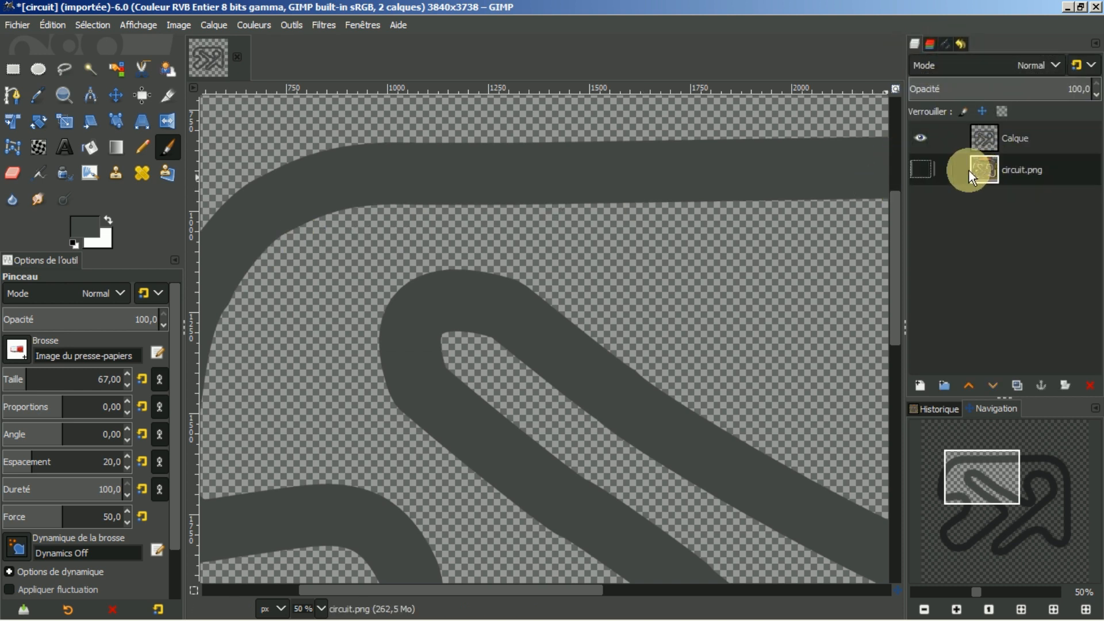
{"action": "left_click", "coordinate": [920, 170]}
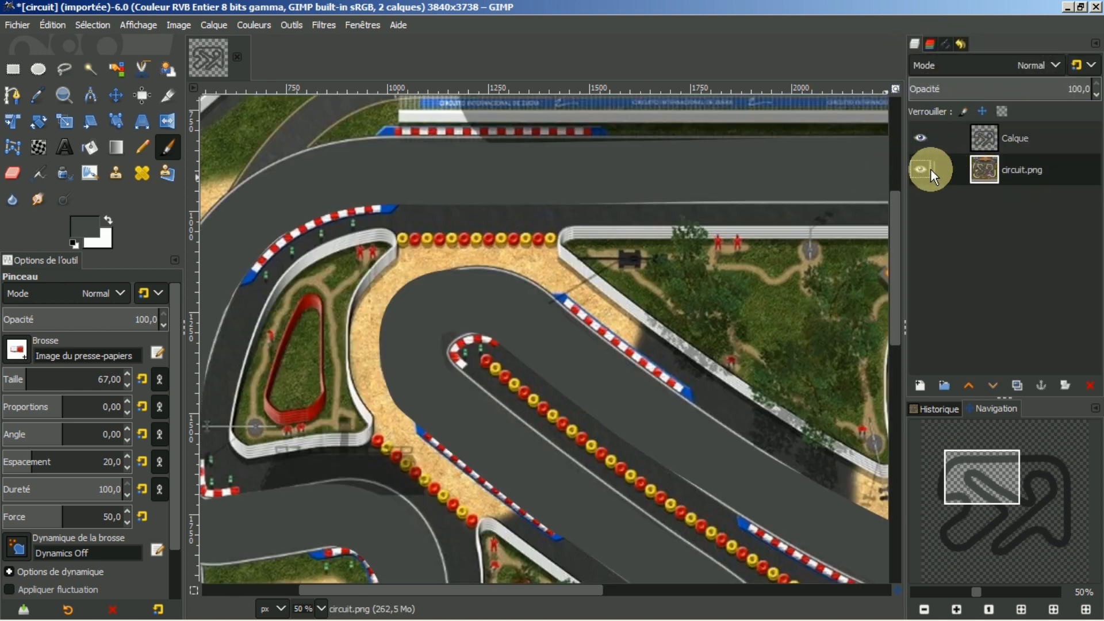
{"action": "left_click", "coordinate": [996, 144]}
{"action": "scroll", "coordinate": [314, 241], "scroll_direction": "up", "scroll_amount": 1}
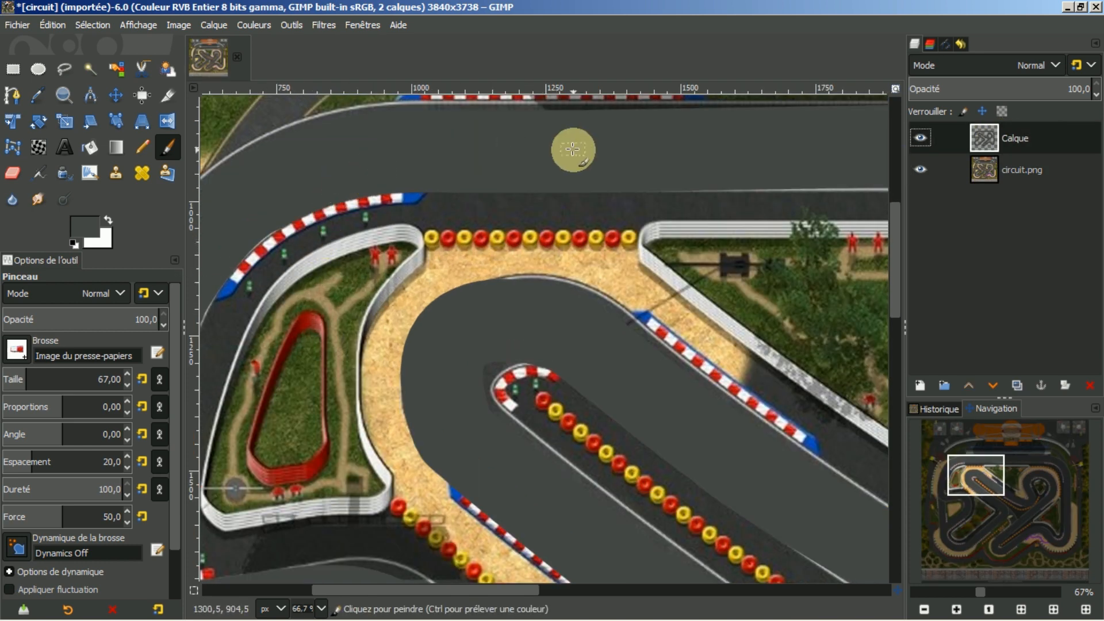
{"action": "left_click", "coordinate": [317, 193]}
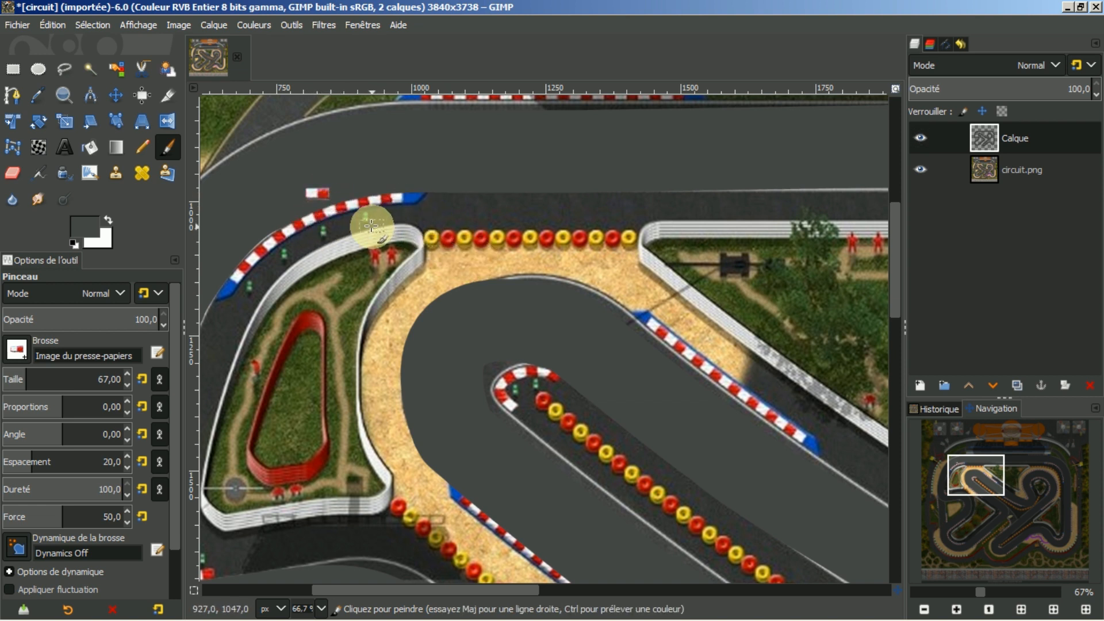
{"action": "key", "text": "ctrl+z"}
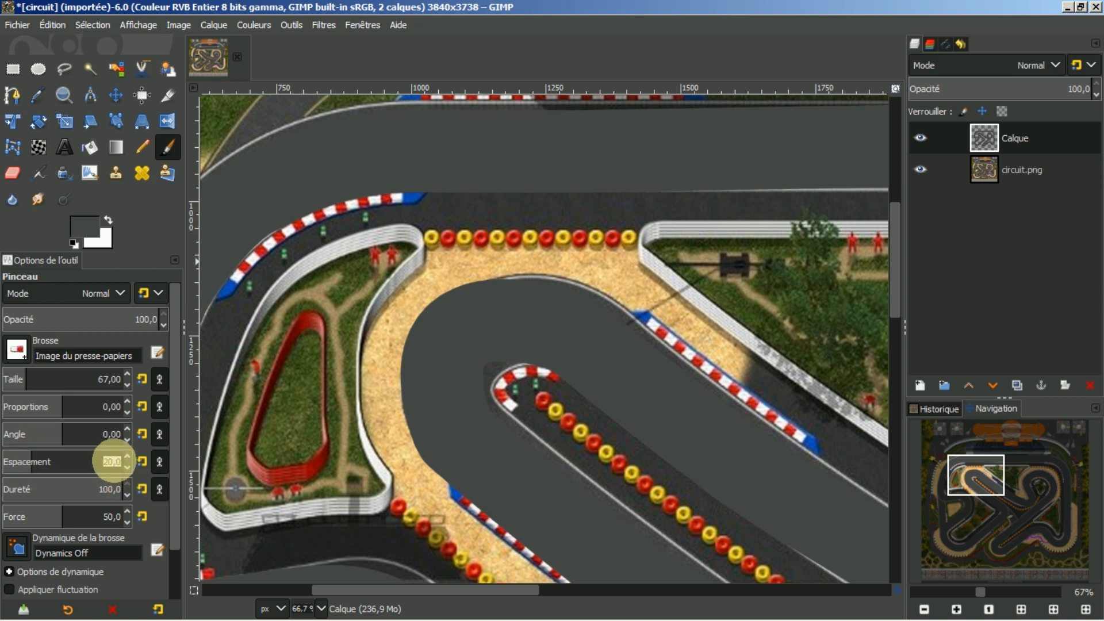
Step: Set the Paintbrush spacing to 55
{"action": "type", "text": "5"}
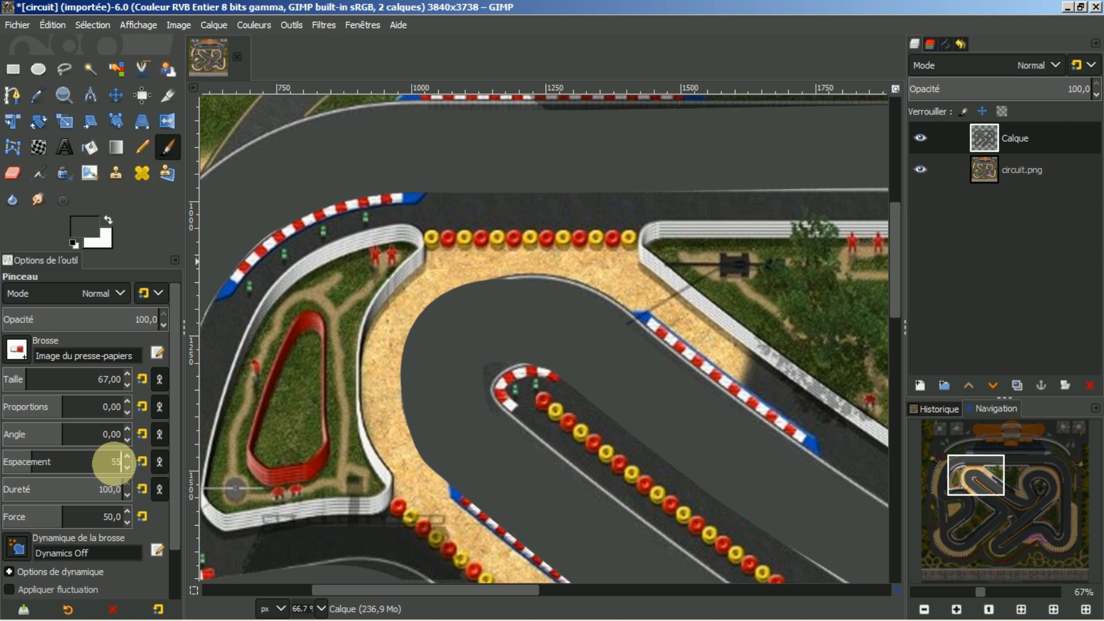
{"action": "type", "text": "5"}
{"action": "key", "text": "Return"}
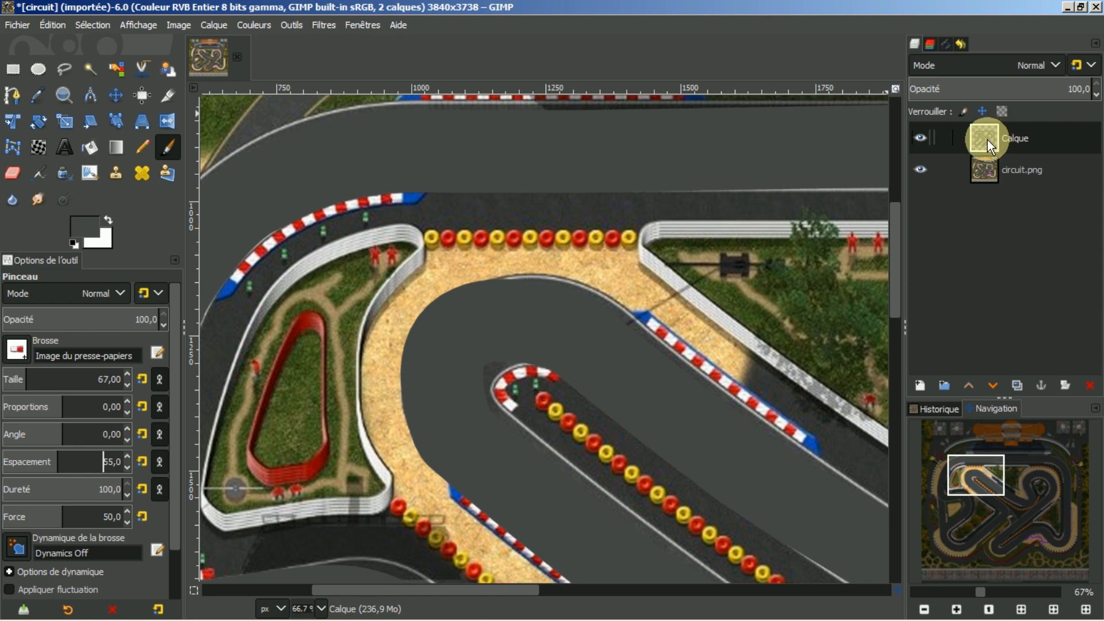
Step: Create a new 3840 × 3738 px layer filled with transparency above the Calque layer
{"action": "left_click", "coordinate": [918, 385]}
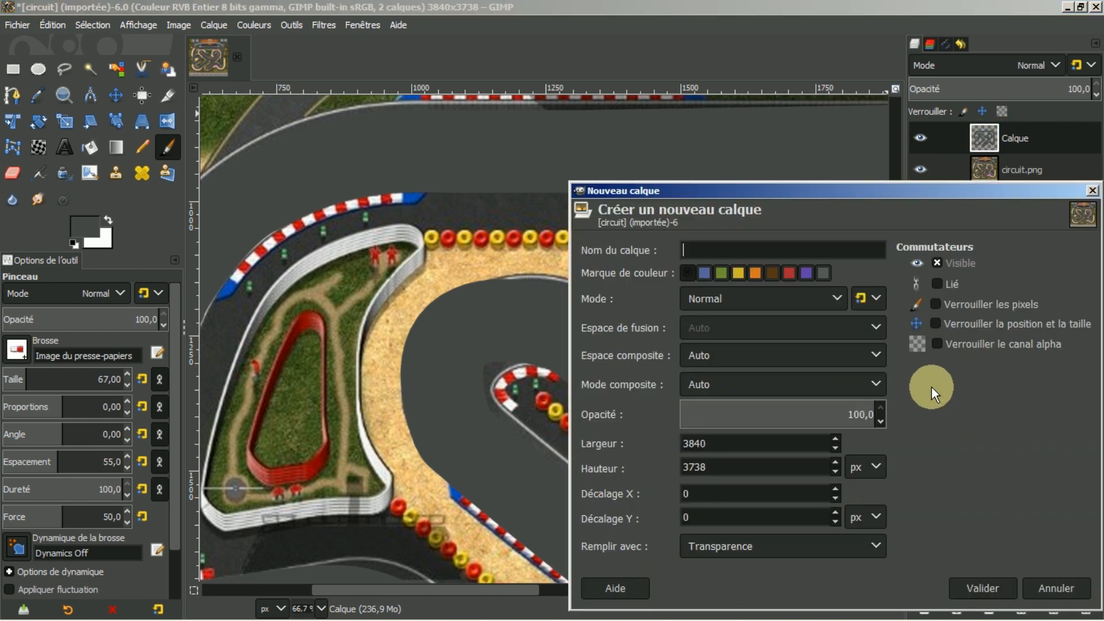
{"action": "left_click", "coordinate": [978, 589]}
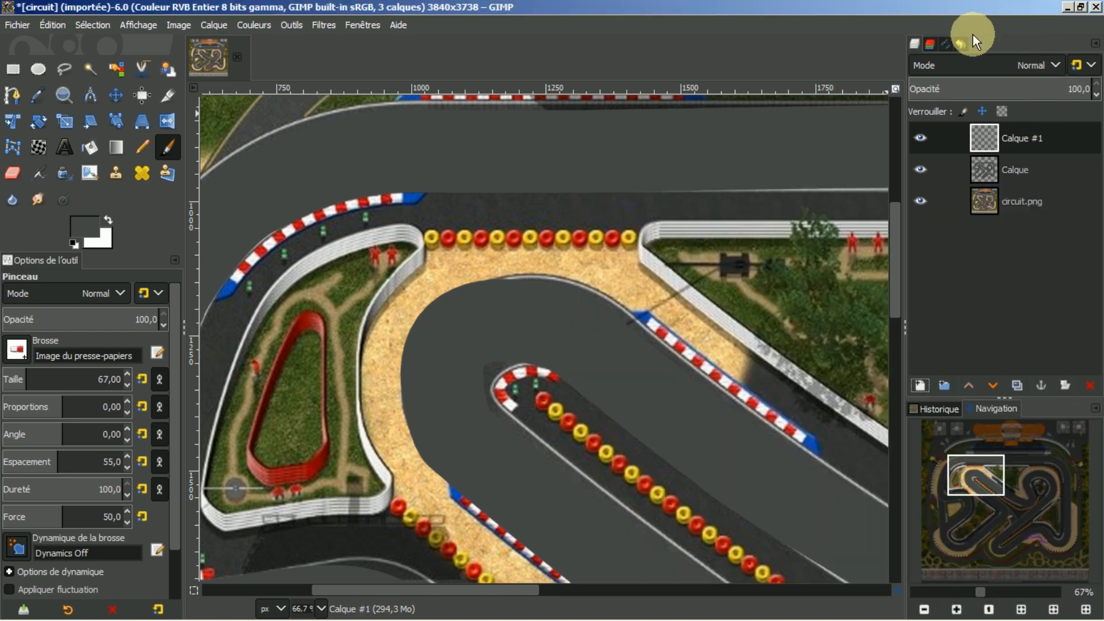
Step: Activate the imported path for editing on the canvas and hide the circuit.png layer
{"action": "left_click", "coordinate": [944, 45]}
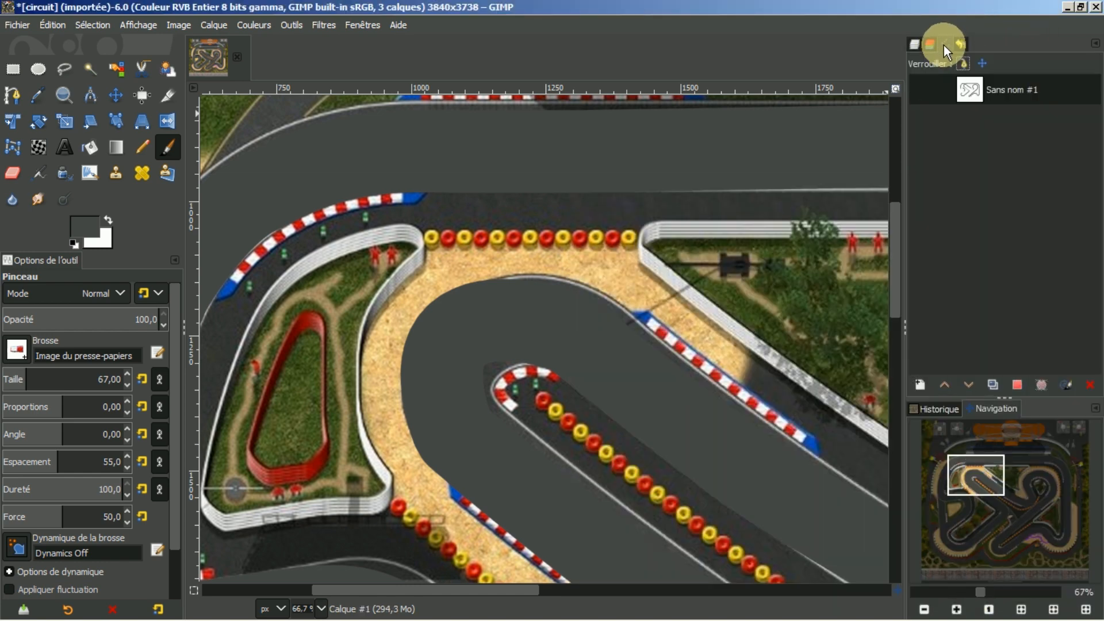
{"action": "double_click", "coordinate": [968, 91]}
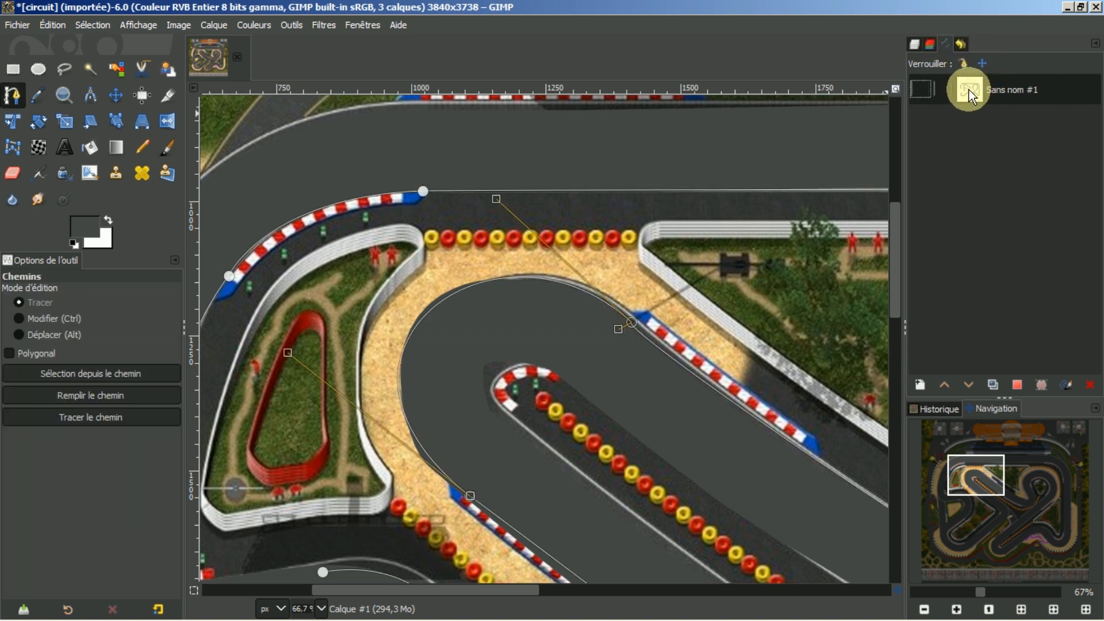
{"action": "left_click", "coordinate": [915, 40]}
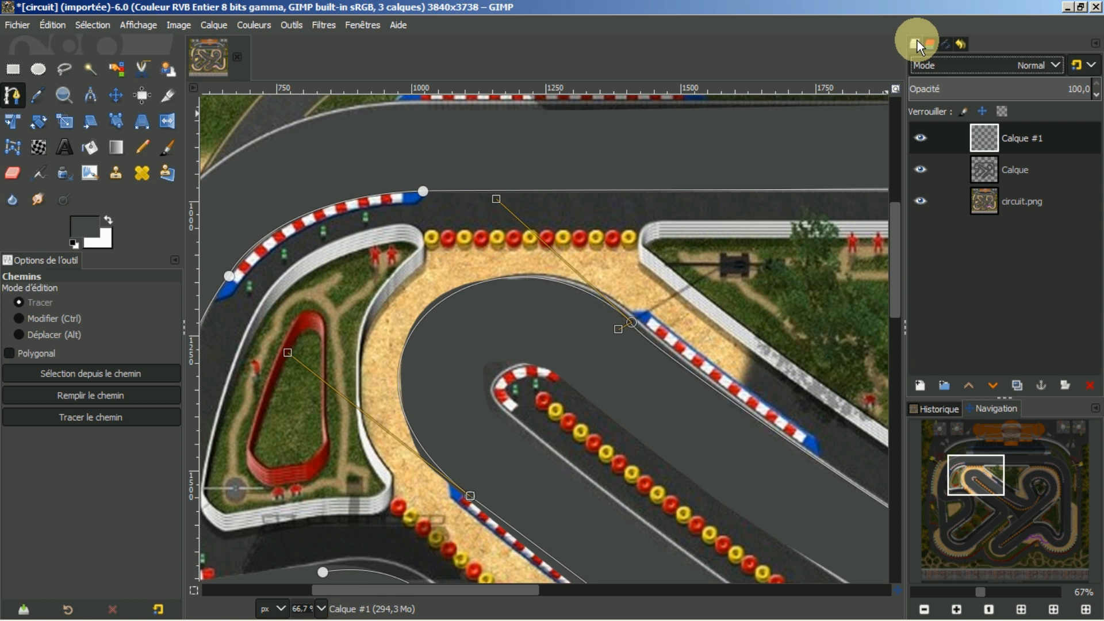
{"action": "left_click", "coordinate": [920, 203]}
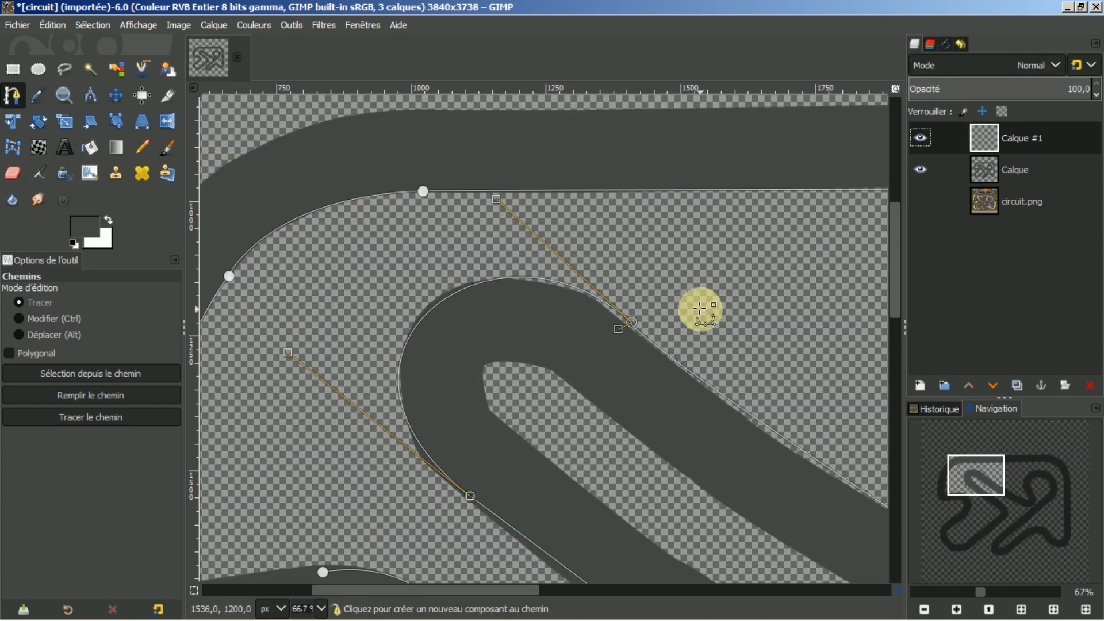
Step: Stroke the imported path on the new empty layer with the Pinceau paint tool, keeping brush dynamics emulation on
{"action": "scroll", "coordinate": [700, 308], "scroll_direction": "down", "scroll_amount": 2}
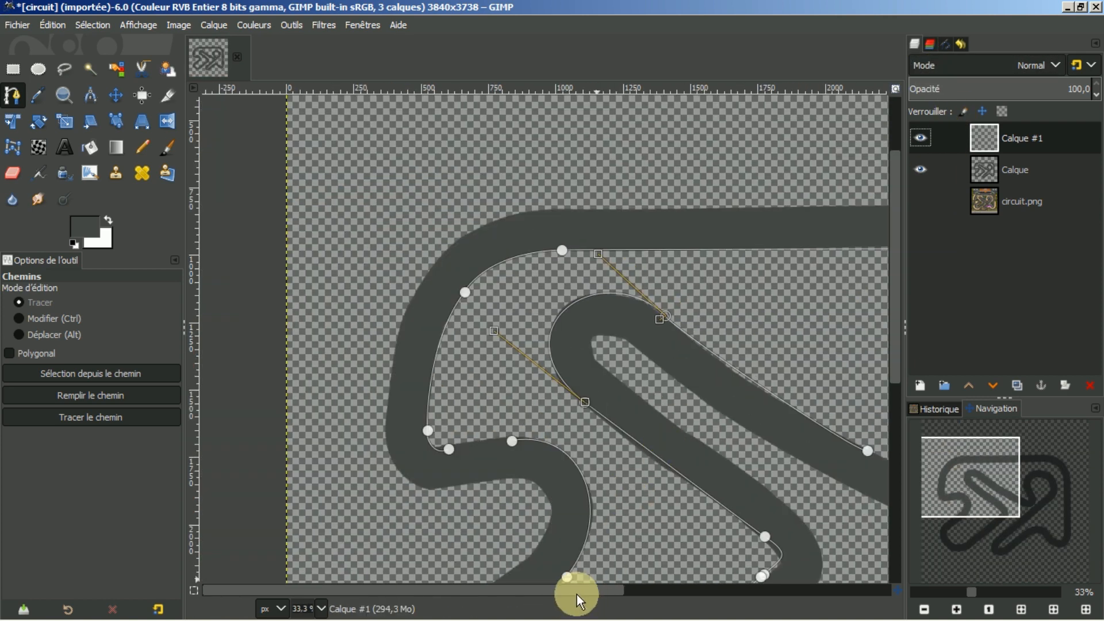
{"action": "left_click_drag", "start_coordinate": [578, 595], "coordinate": [647, 590]}
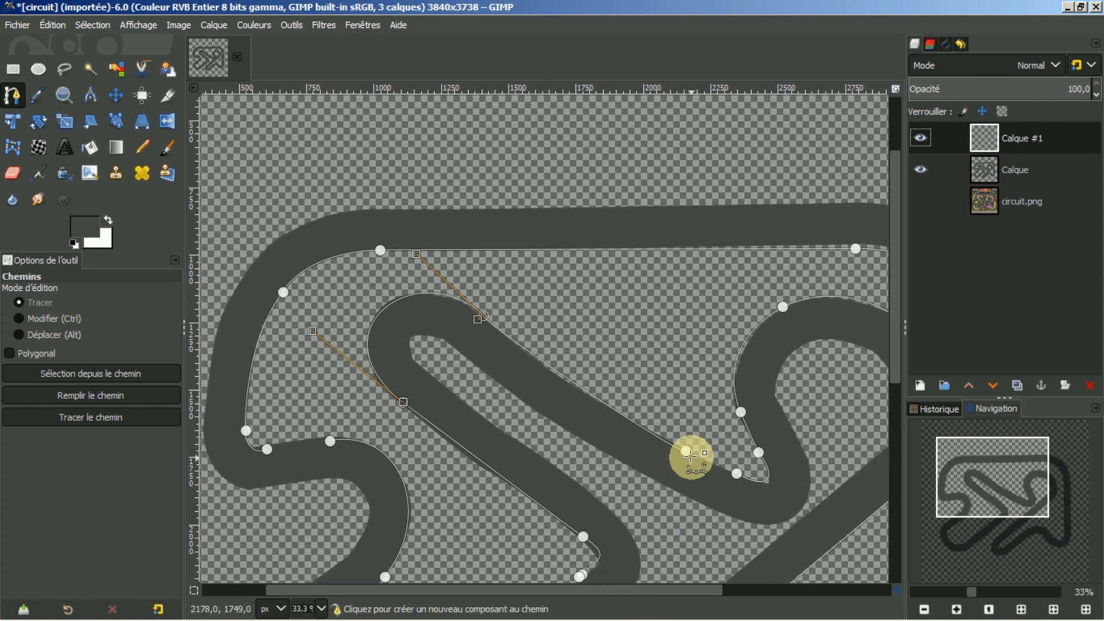
{"action": "scroll", "coordinate": [692, 457], "scroll_direction": "down", "scroll_amount": 1}
{"action": "left_click_drag", "start_coordinate": [895, 299], "coordinate": [883, 397]}
{"action": "left_click_drag", "start_coordinate": [679, 589], "coordinate": [707, 591]}
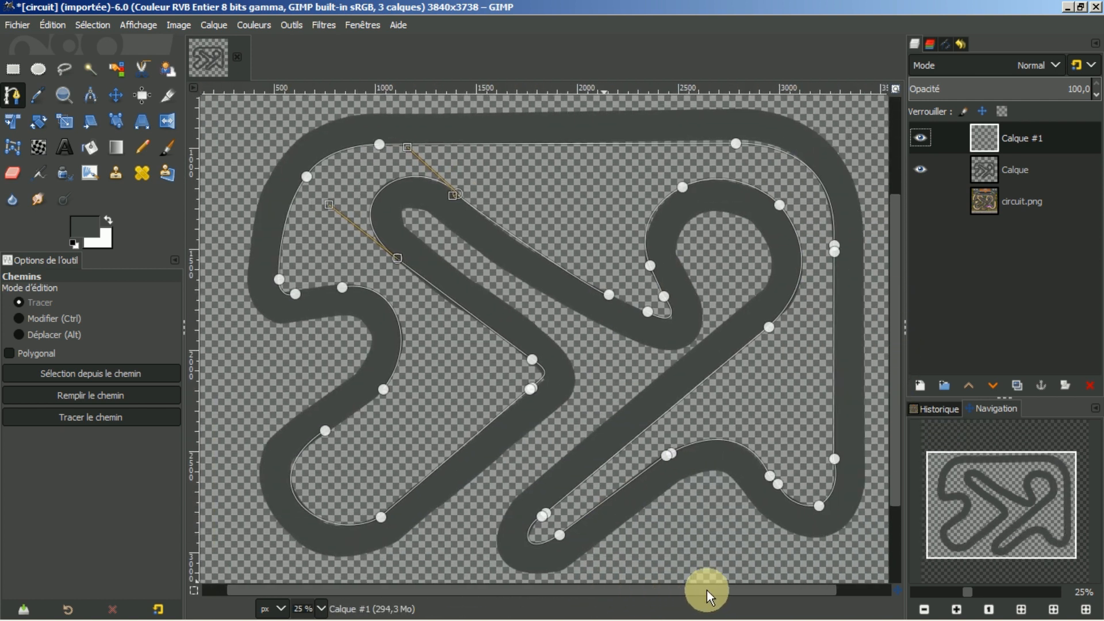
{"action": "left_click", "coordinate": [97, 418]}
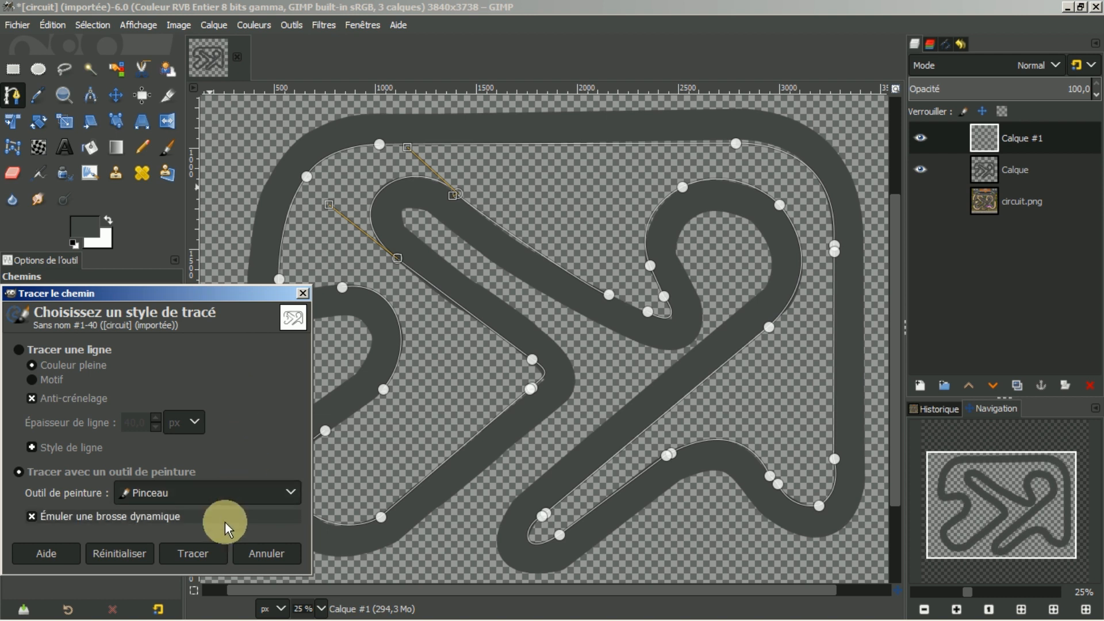
{"action": "left_click", "coordinate": [195, 553]}
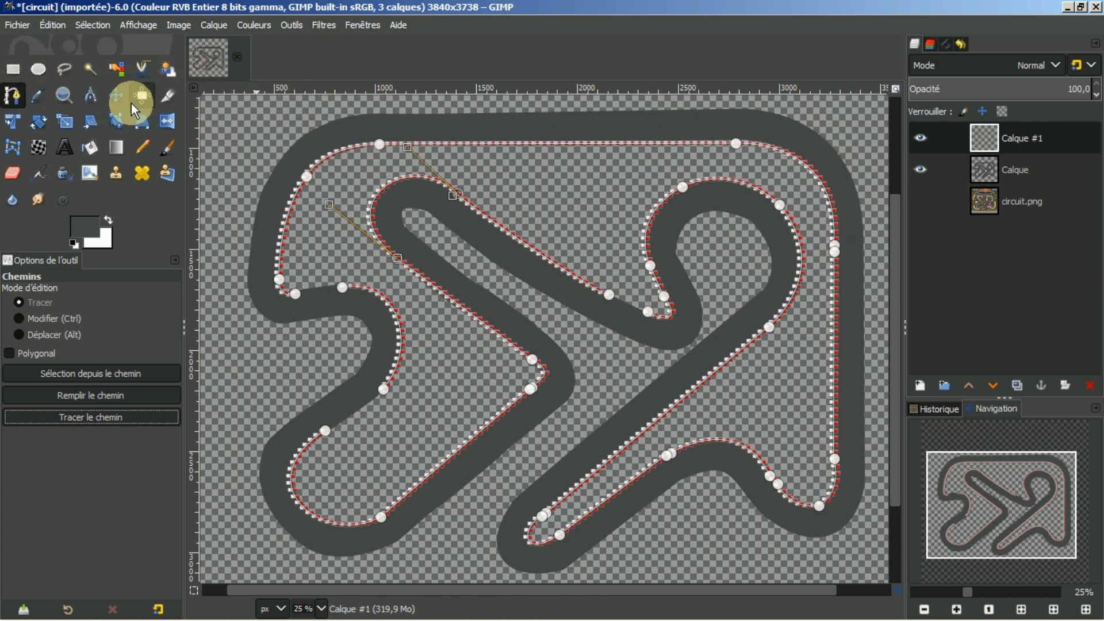
Step: Examine the gaps between the kerb segments around the hairpin and undo the path stroke on the new layer
{"action": "left_click", "coordinate": [115, 93]}
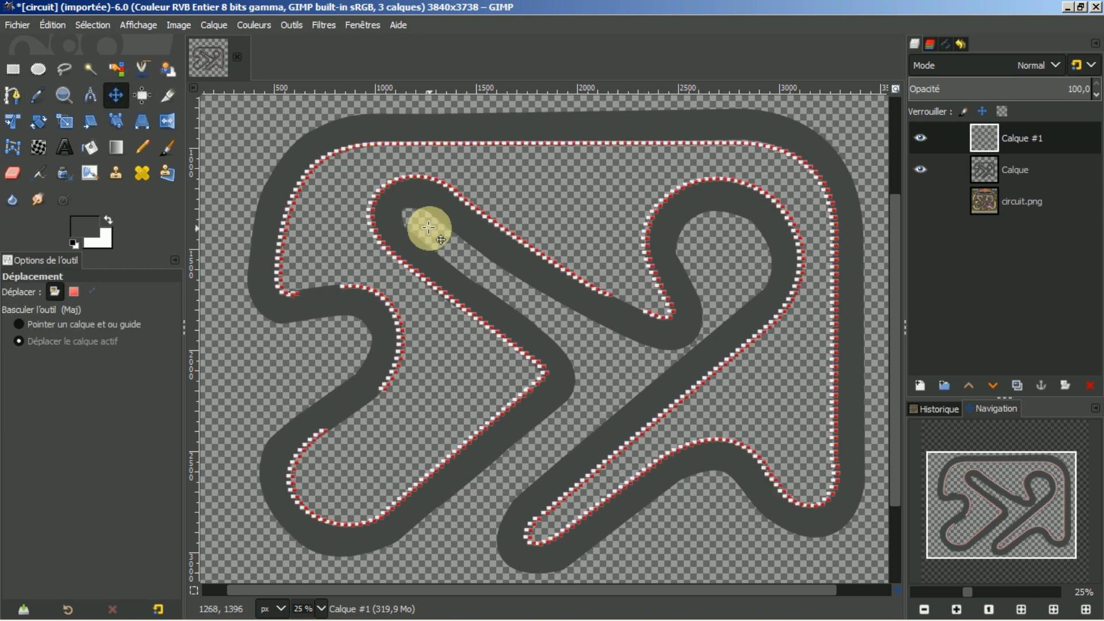
{"action": "scroll", "coordinate": [428, 204], "scroll_direction": "up", "scroll_amount": 2}
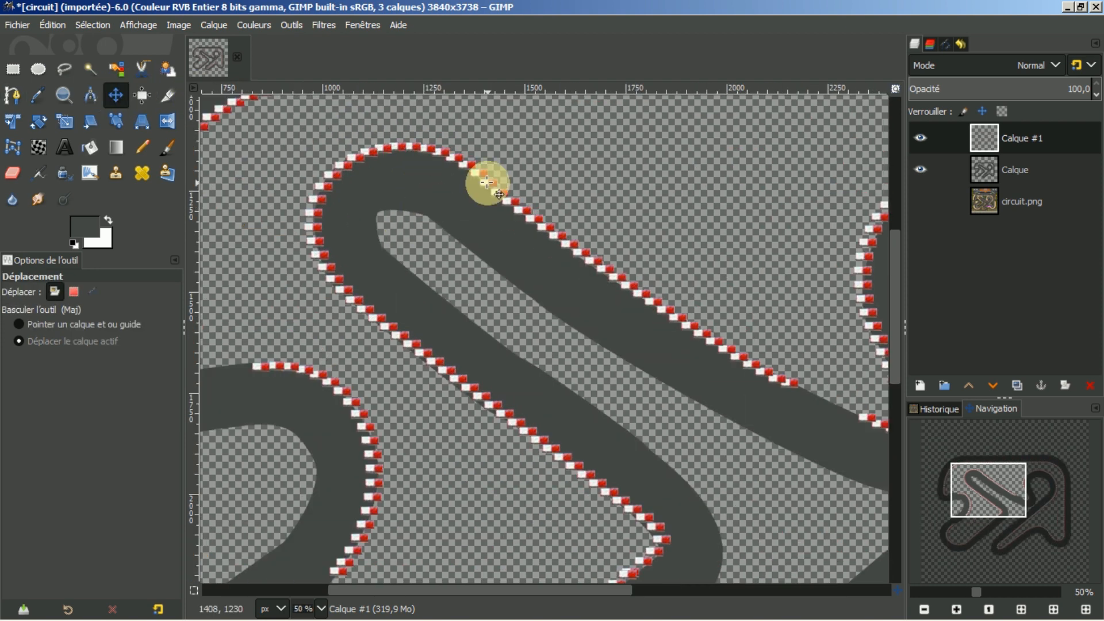
{"action": "left_click_drag", "start_coordinate": [894, 257], "coordinate": [904, 208]}
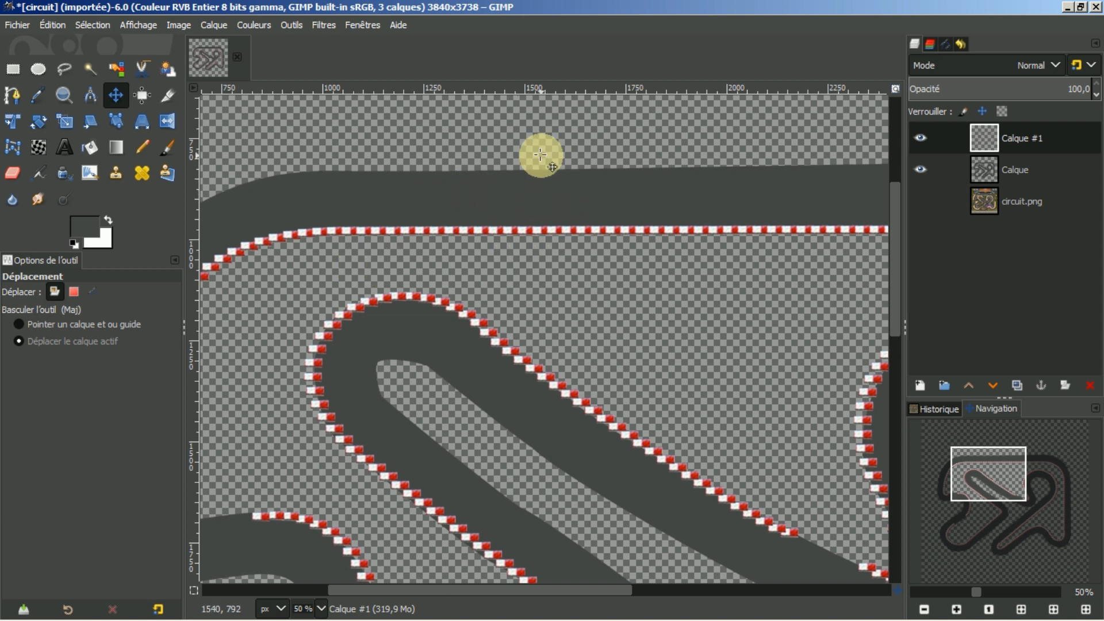
{"action": "key", "text": "ctrl+z"}
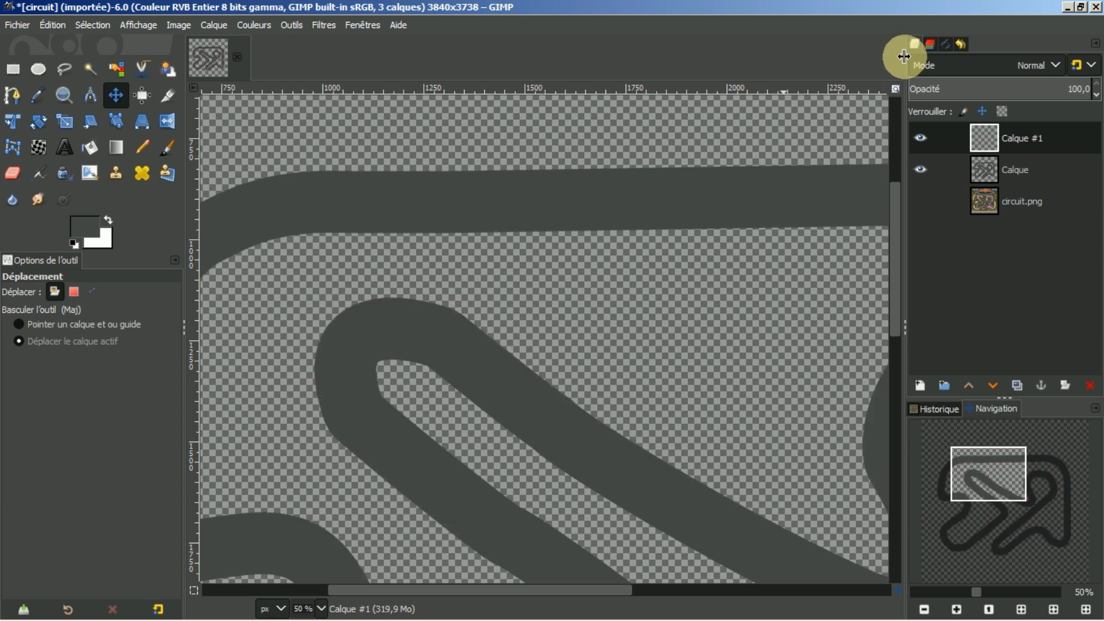
Step: Set the Paintbrush spacing to 58
{"action": "left_click", "coordinate": [168, 149]}
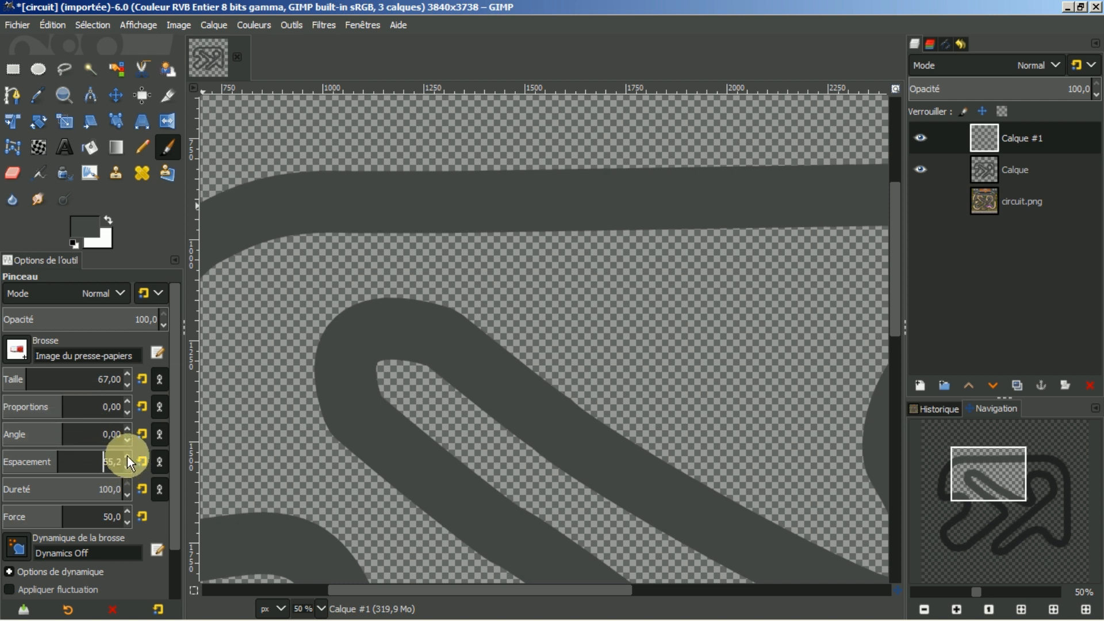
{"action": "double_click", "coordinate": [115, 461]}
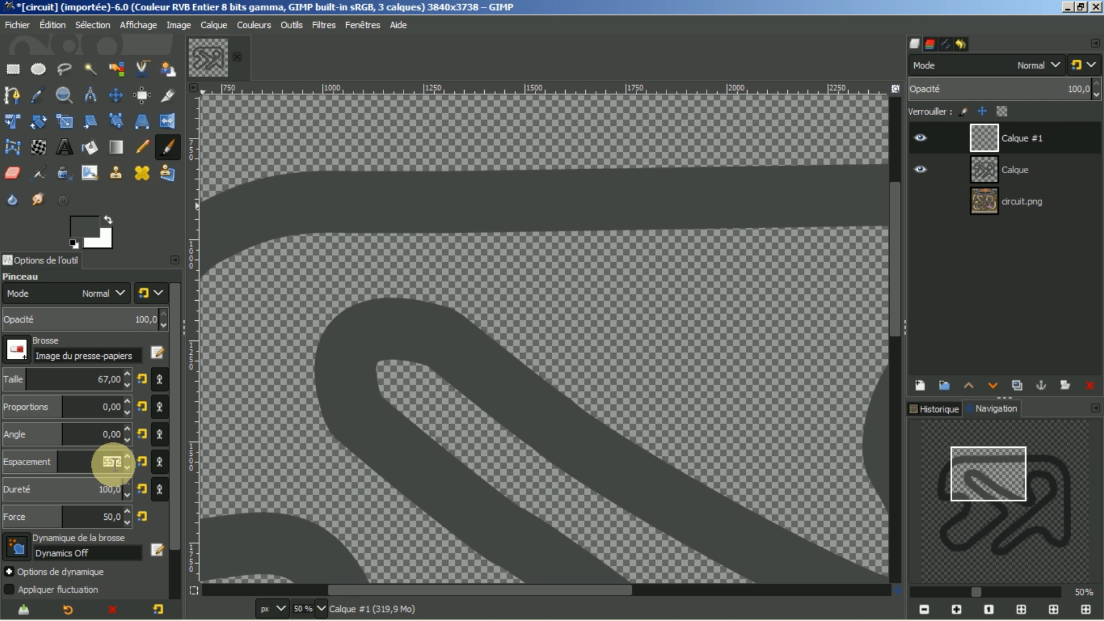
{"action": "type", "text": "58"}
Step: Reactivate the imported path, stroke it with the Pinceau paint tool on the new layer, and check the kerb along the track's upper-left part
{"action": "left_click", "coordinate": [951, 47]}
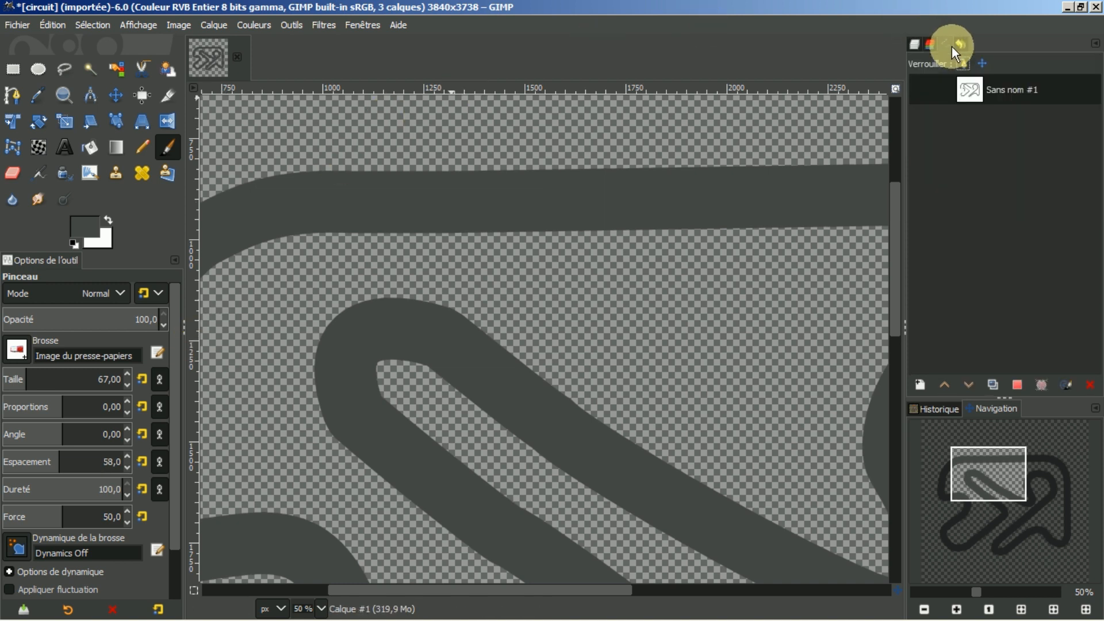
{"action": "double_click", "coordinate": [981, 88]}
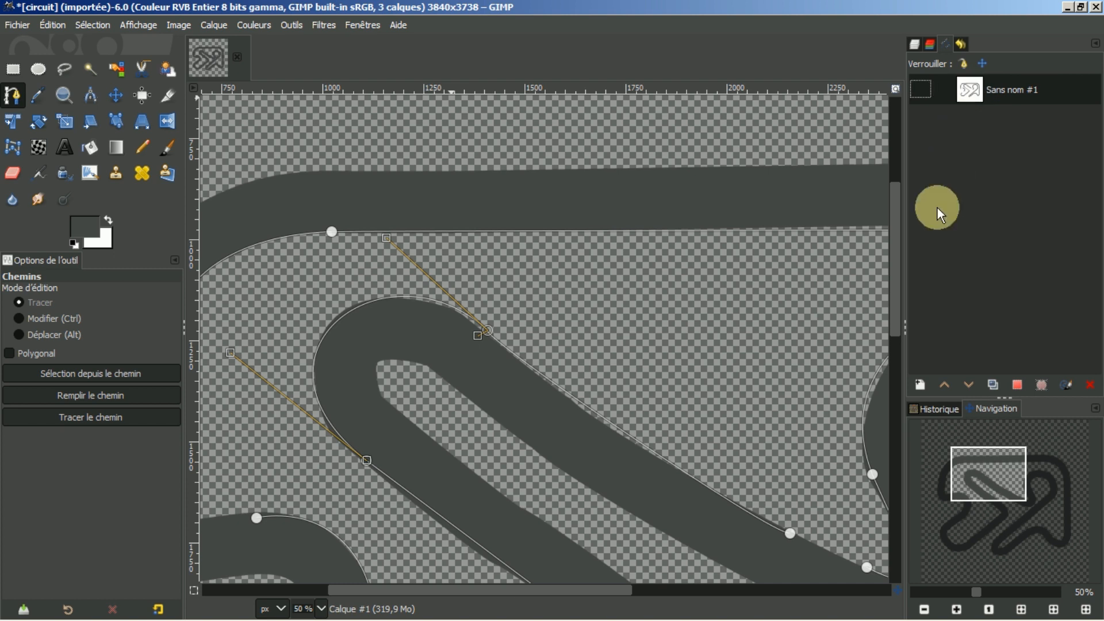
{"action": "left_click", "coordinate": [76, 421]}
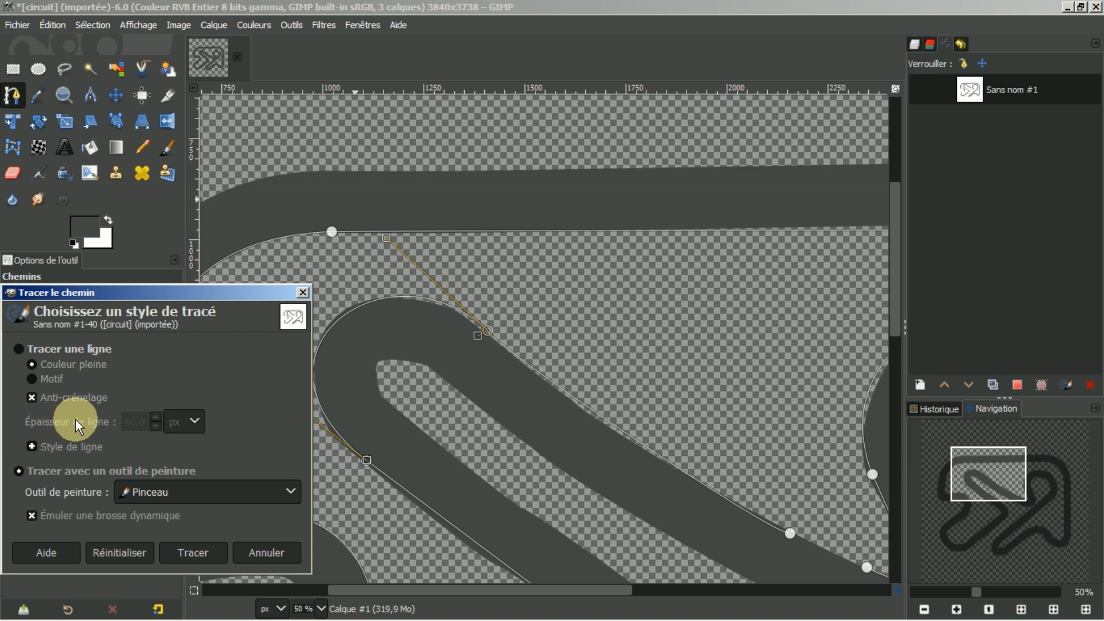
{"action": "left_click", "coordinate": [202, 551]}
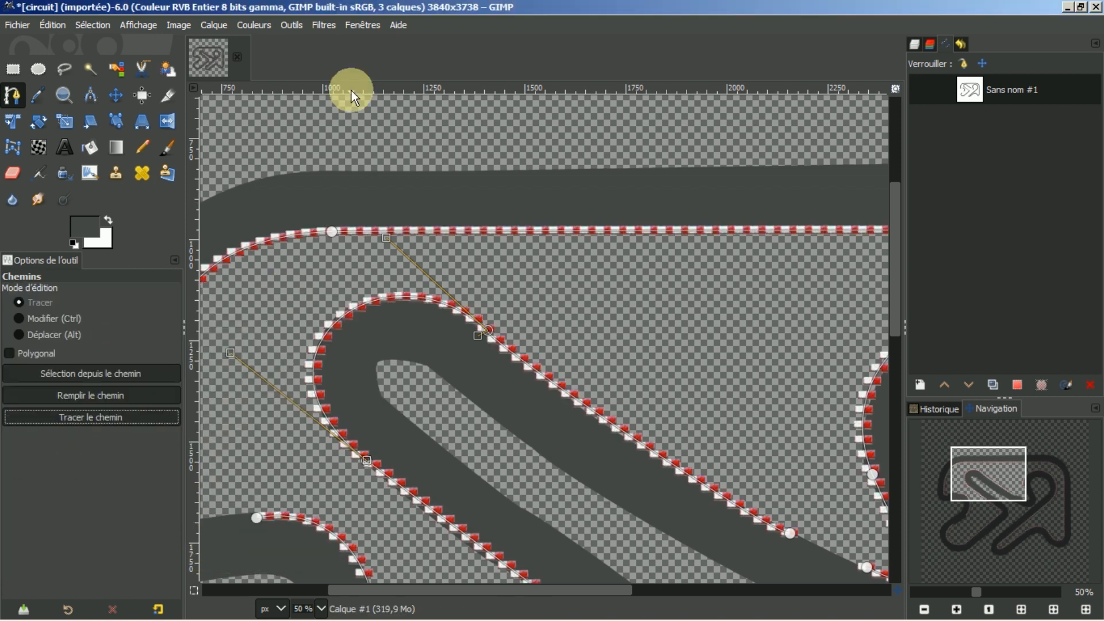
{"action": "left_click", "coordinate": [115, 96]}
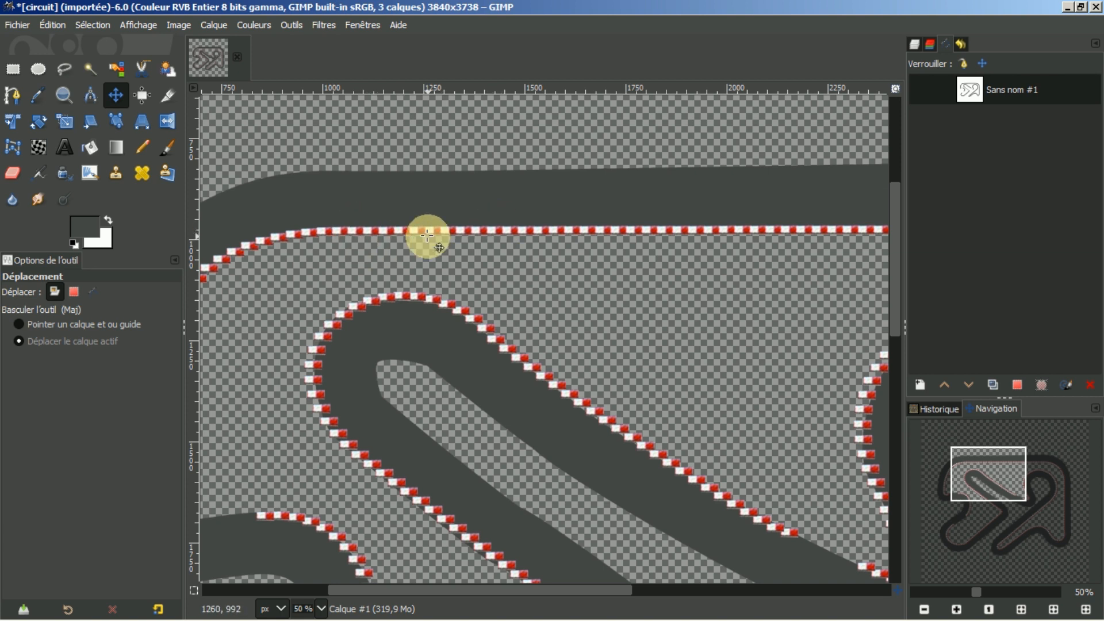
{"action": "left_click_drag", "start_coordinate": [462, 587], "coordinate": [405, 589]}
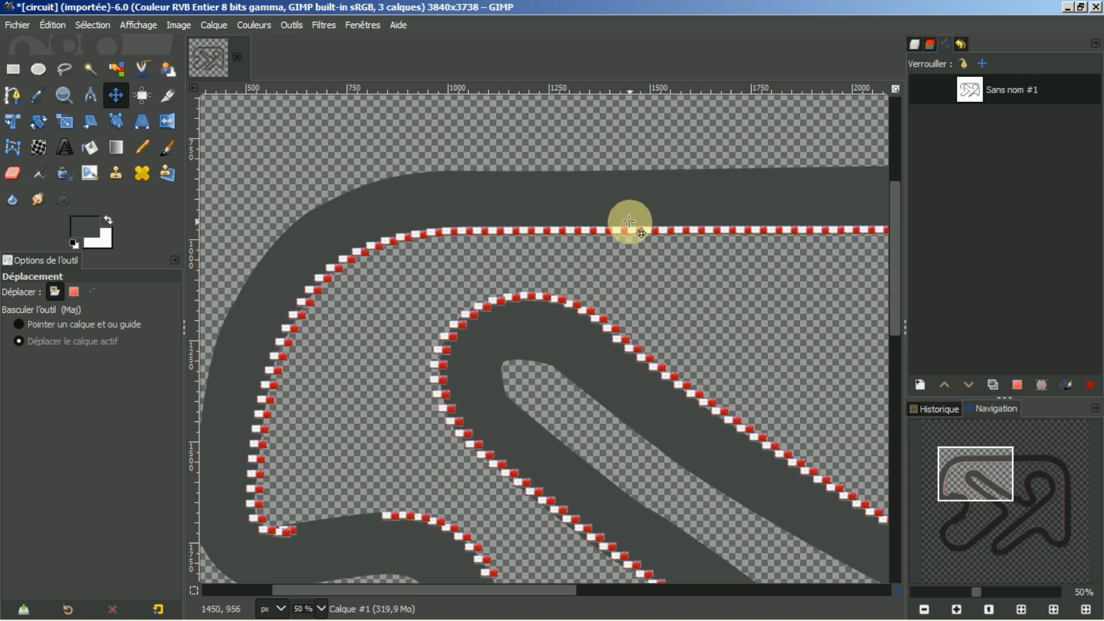
Step: Undo the path stroke on the kerb layer and set the Paintbrush dynamics to Track Direction
{"action": "key", "text": "ctrl+z"}
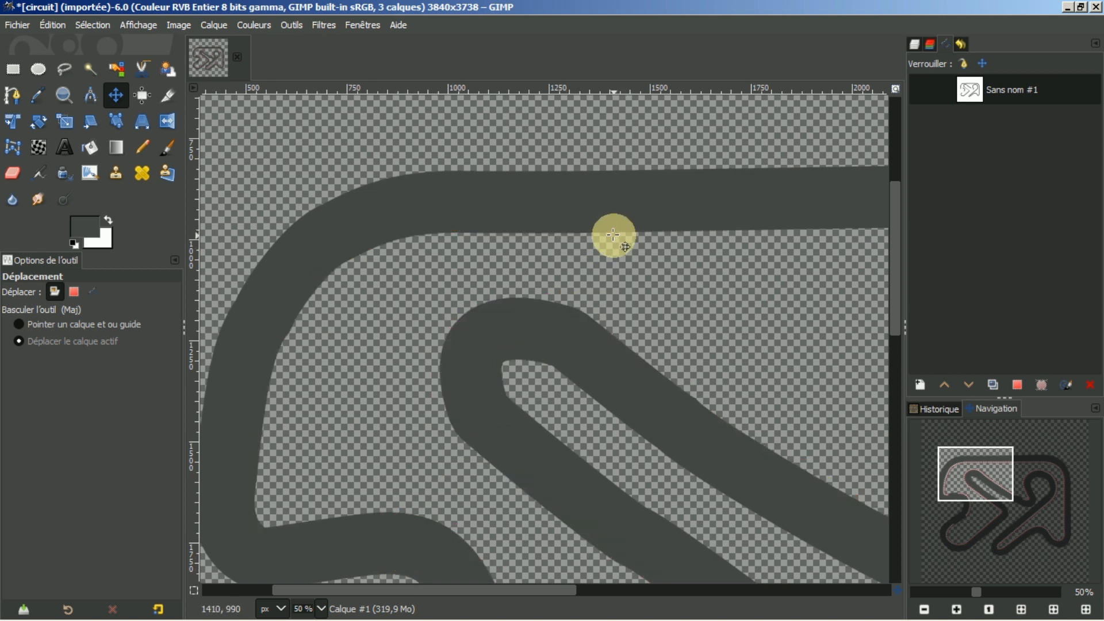
{"action": "left_click", "coordinate": [168, 145]}
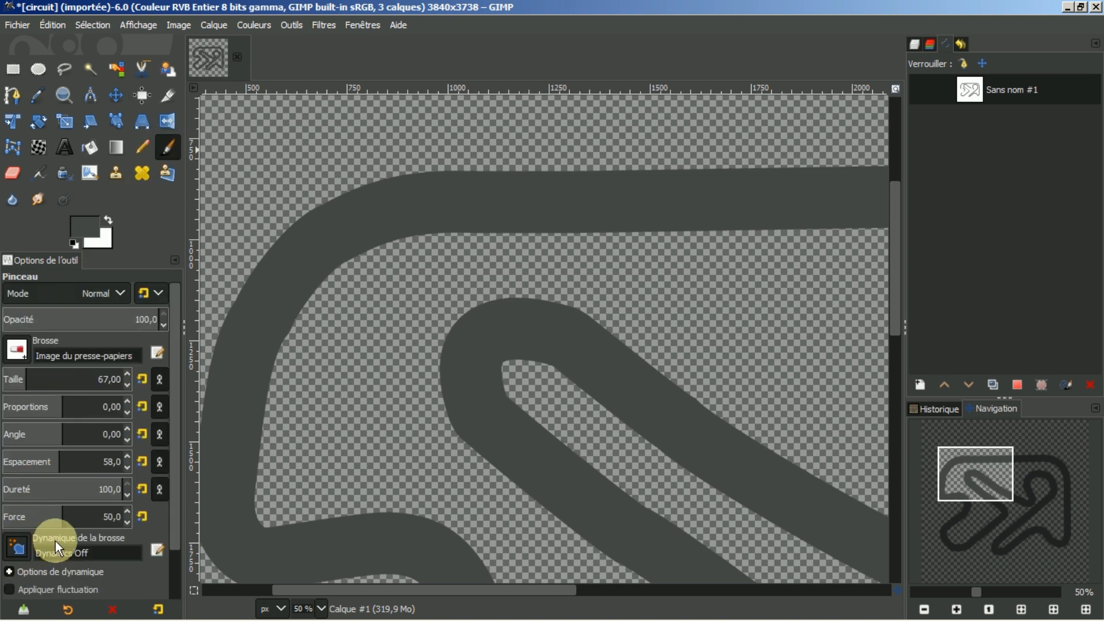
{"action": "left_click", "coordinate": [19, 551]}
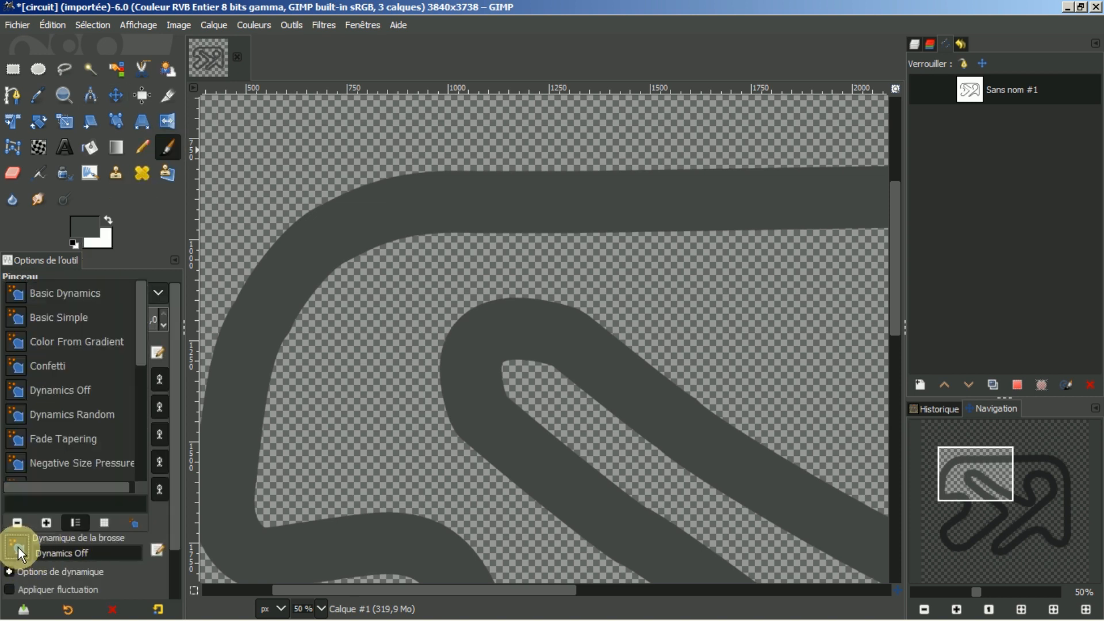
{"action": "left_click_drag", "start_coordinate": [139, 316], "coordinate": [128, 468]}
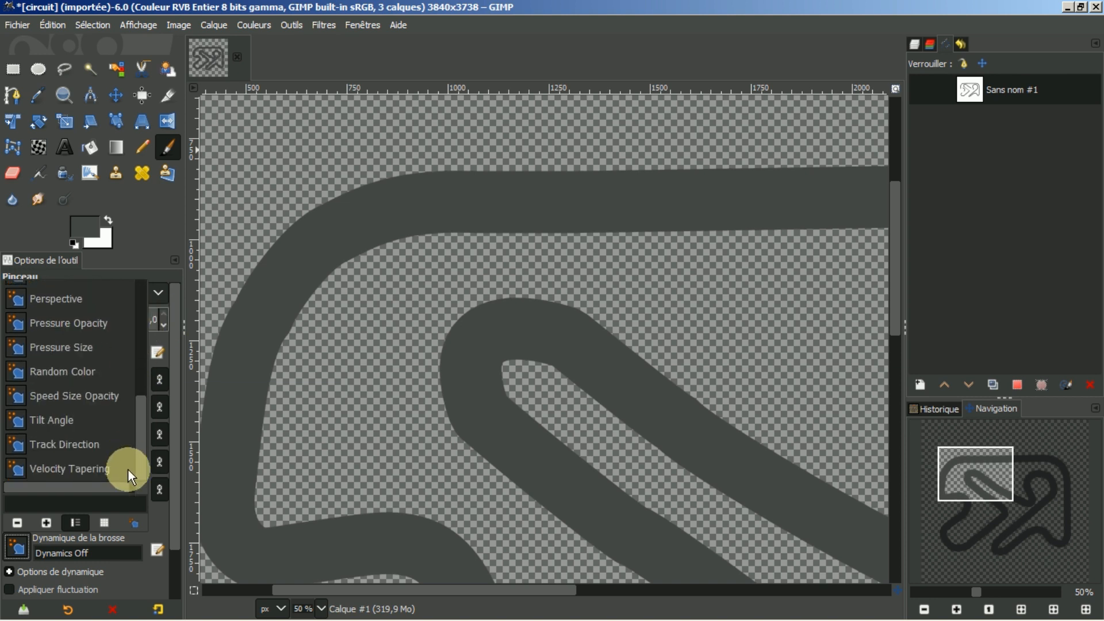
{"action": "left_click", "coordinate": [61, 447]}
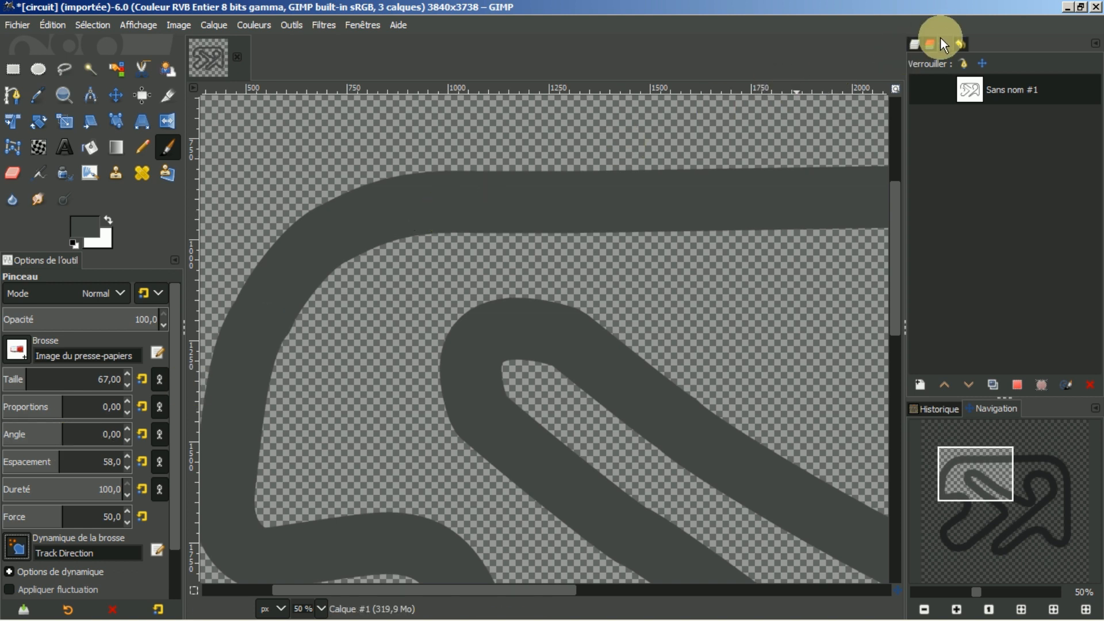
Step: Reactivate the imported path and stroke it on the kerb layer with the Pinceau paint tool, keeping brush dynamics emulation on
{"action": "double_click", "coordinate": [969, 90]}
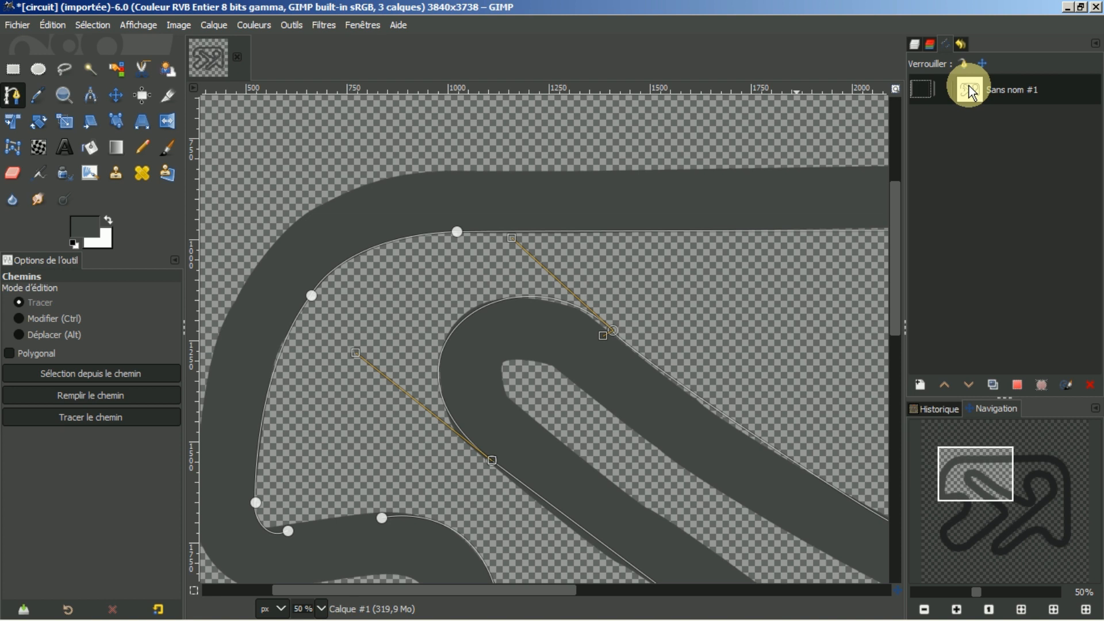
{"action": "left_click", "coordinate": [101, 418]}
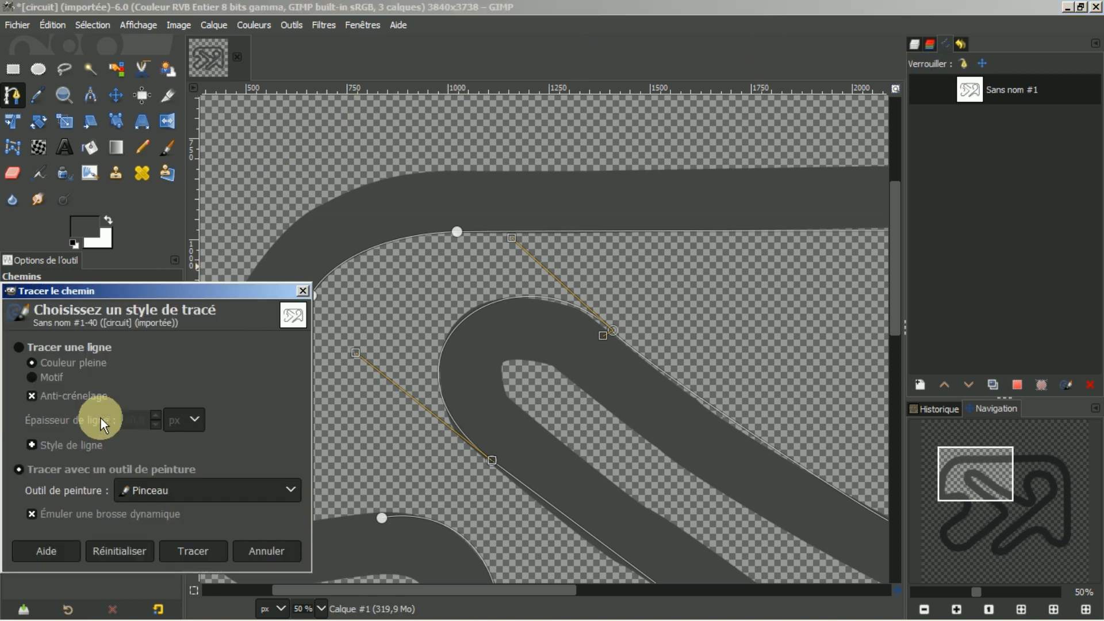
{"action": "left_click", "coordinate": [201, 551]}
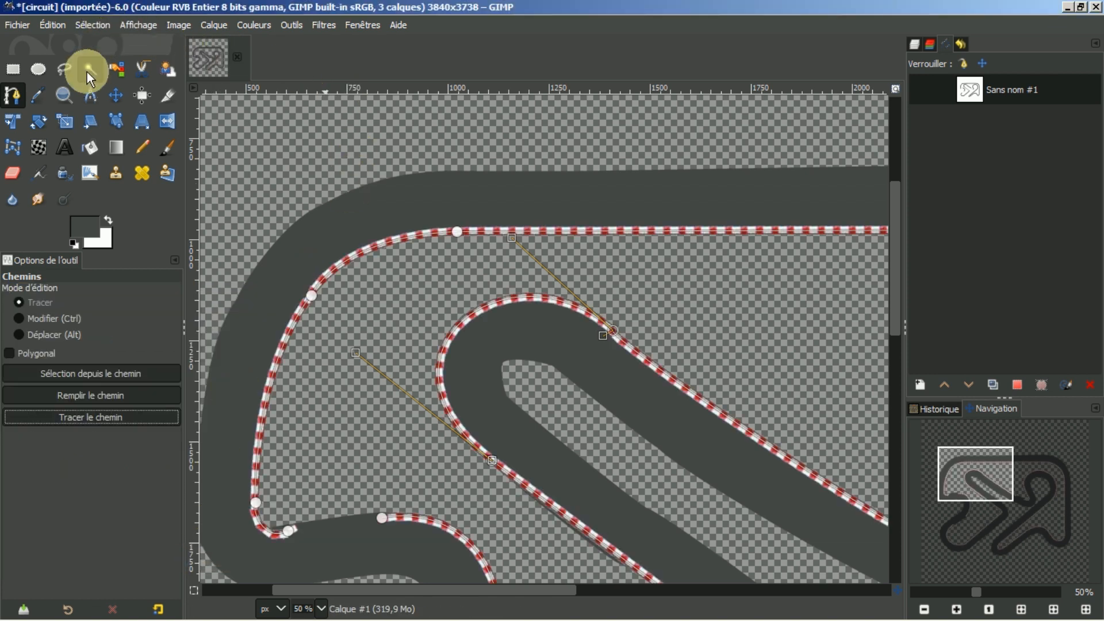
{"action": "left_click", "coordinate": [116, 95]}
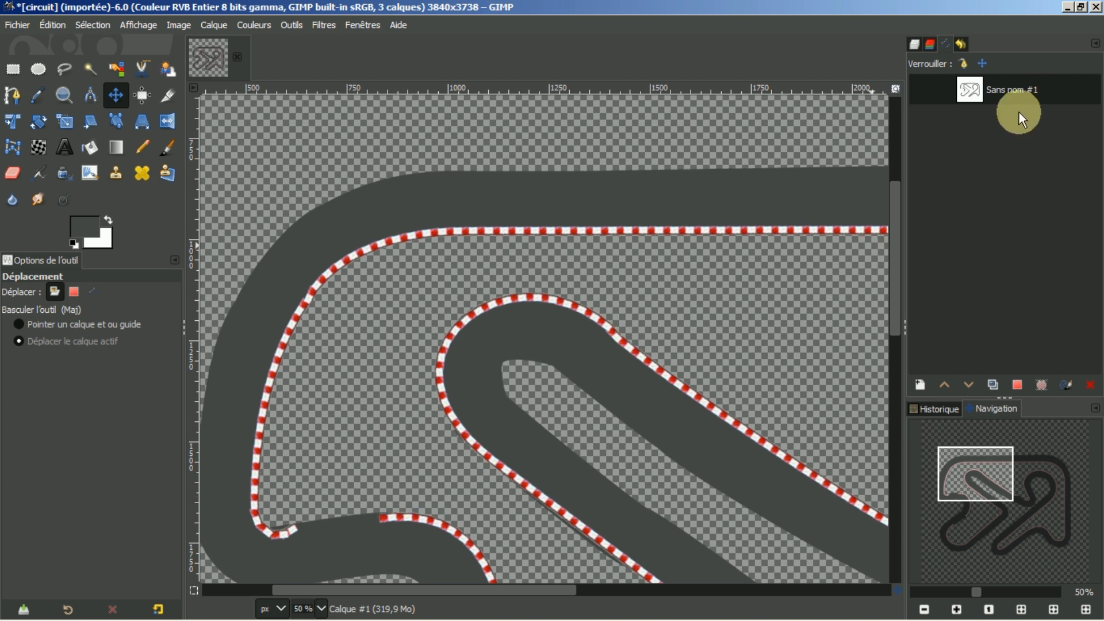
Step: Show the circuit.png layer, hide the grey track, and toggle the kerb layer to compare the new kerbs with the original ones
{"action": "left_click", "coordinate": [916, 44]}
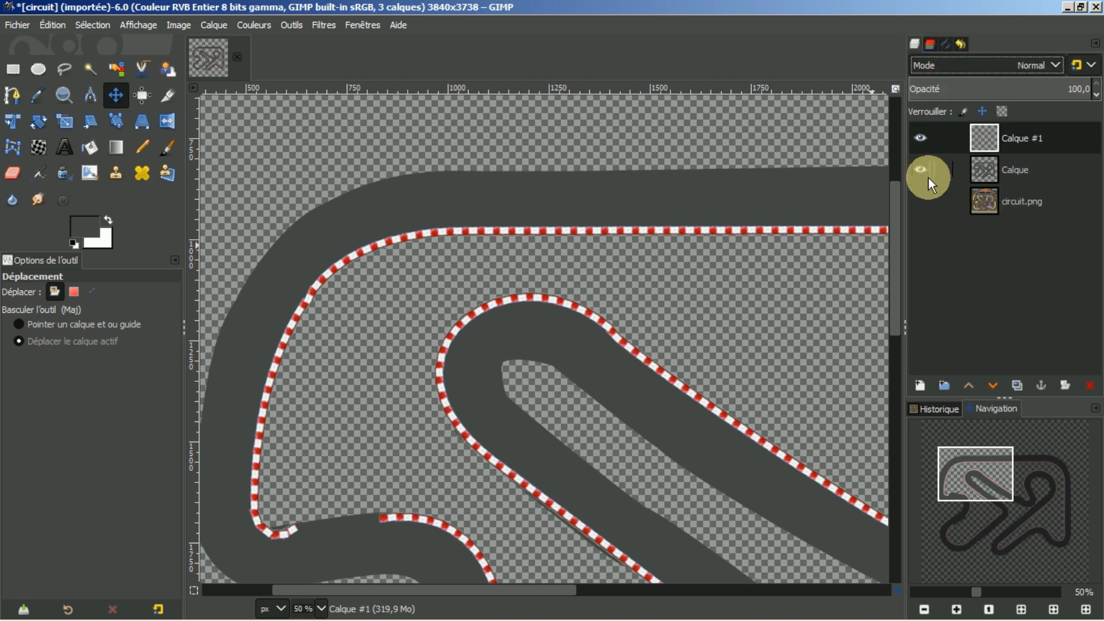
{"action": "left_click", "coordinate": [920, 201]}
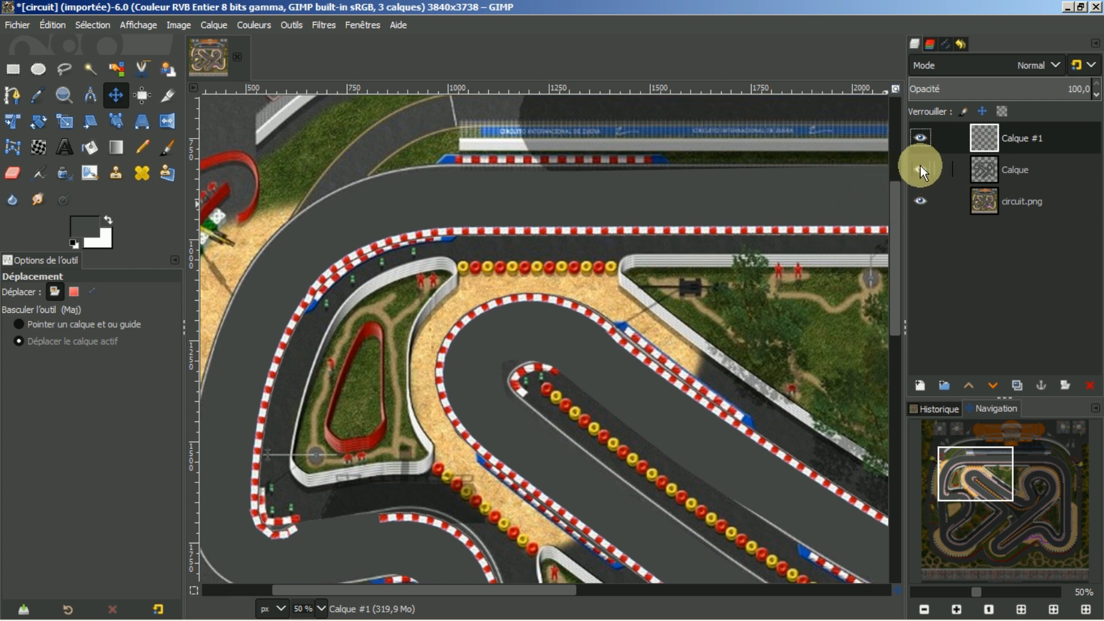
{"action": "left_click", "coordinate": [920, 168]}
{"action": "left_click", "coordinate": [920, 138]}
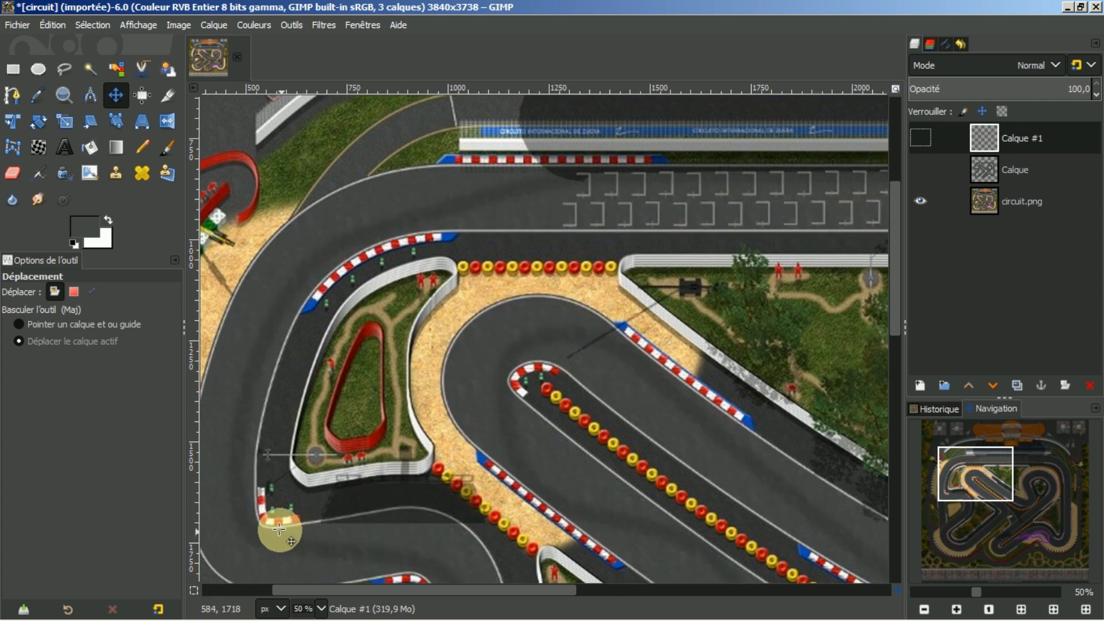
{"action": "left_click", "coordinate": [919, 137]}
{"action": "left_click", "coordinate": [920, 137]}
{"action": "left_click", "coordinate": [920, 137]}
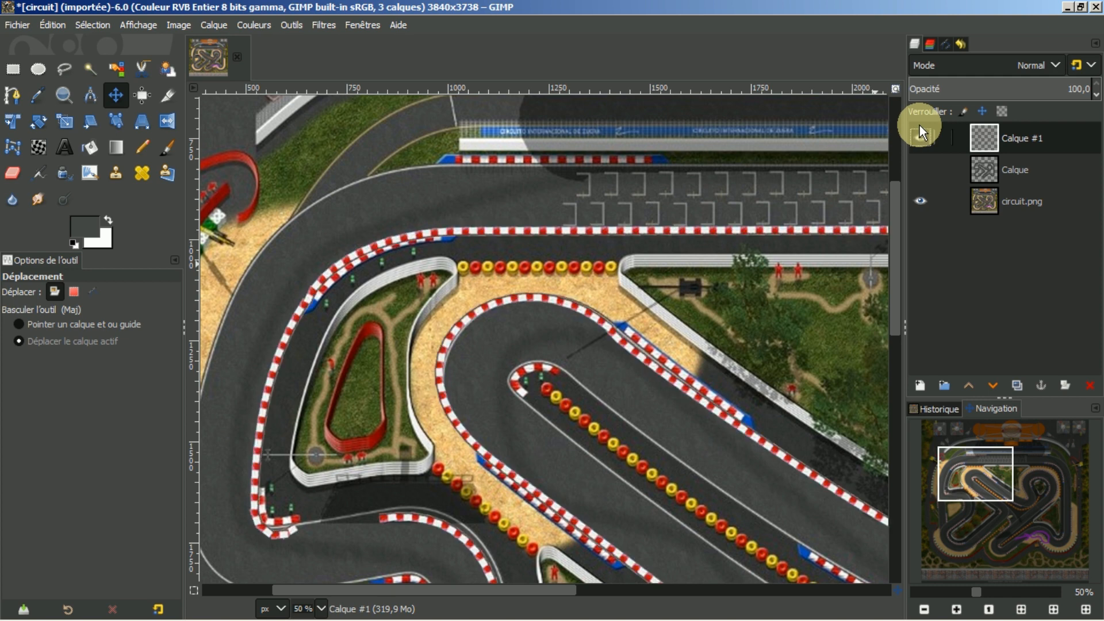
{"action": "left_click", "coordinate": [920, 126]}
{"action": "left_click", "coordinate": [919, 126]}
{"action": "left_click", "coordinate": [920, 124]}
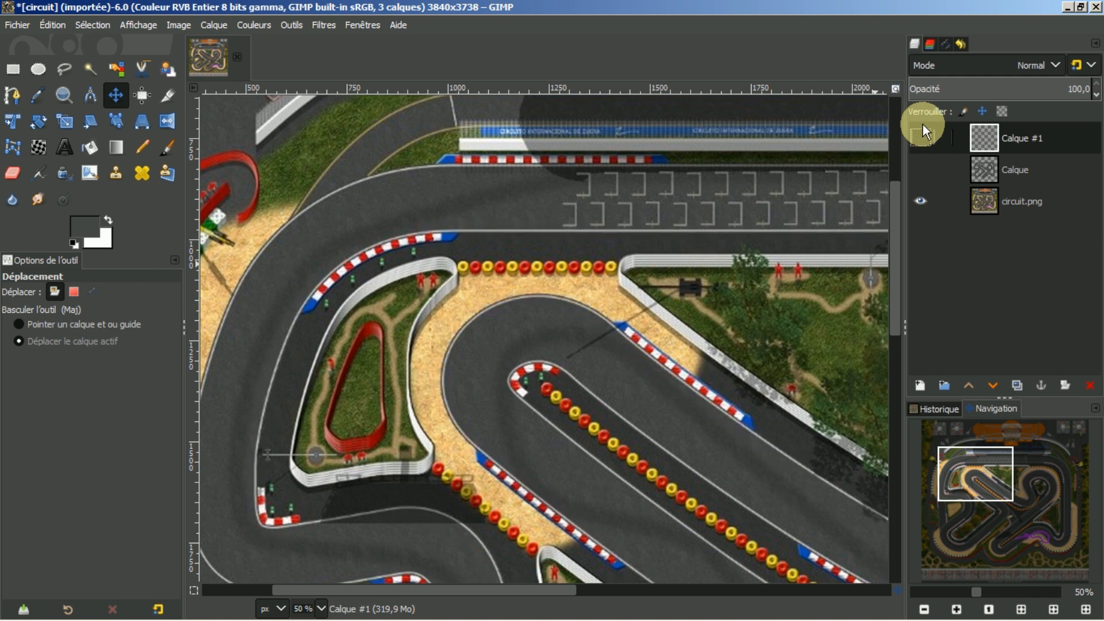
Step: Show only the grey track and kerb layers and examine the kerbs around the whole circuit
{"action": "left_click", "coordinate": [922, 167]}
{"action": "left_click", "coordinate": [924, 201]}
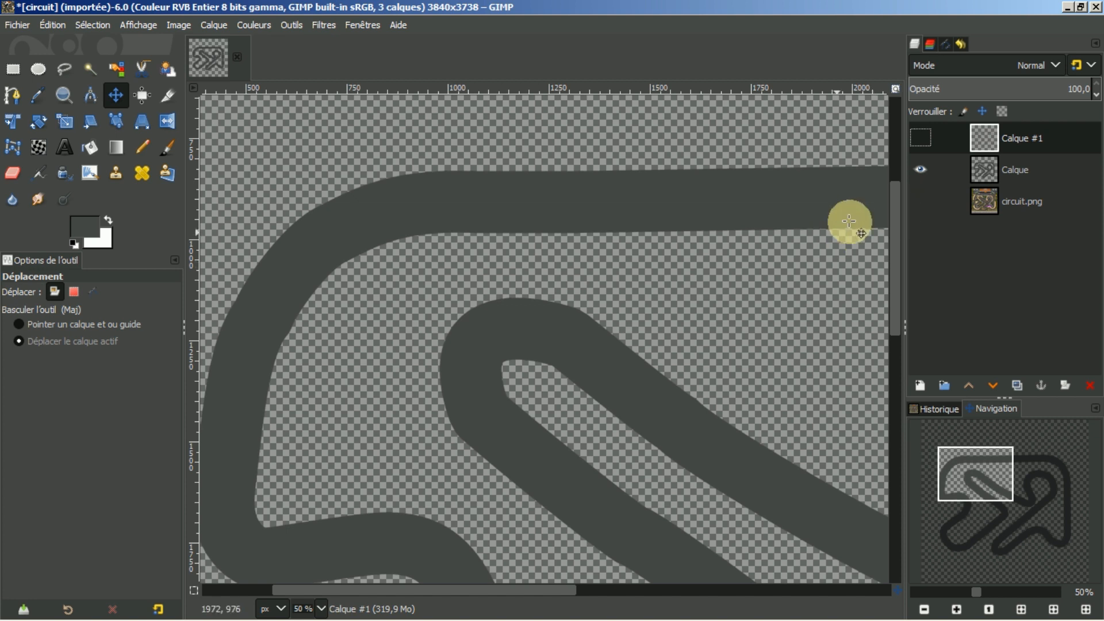
{"action": "left_click", "coordinate": [922, 144]}
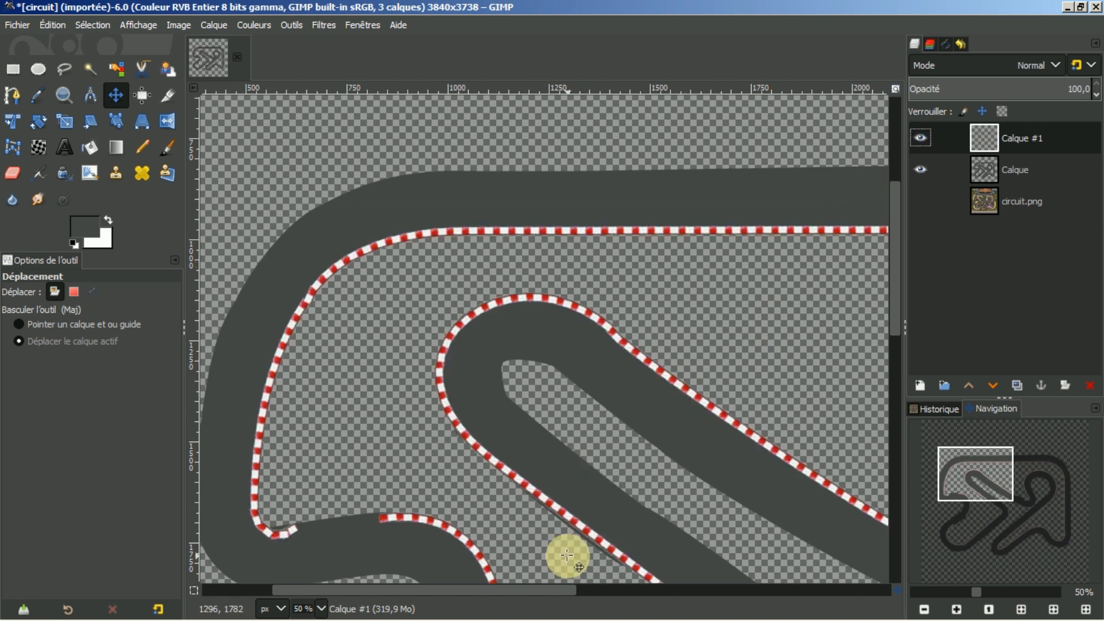
{"action": "scroll", "coordinate": [619, 464], "scroll_direction": "down", "scroll_amount": 3}
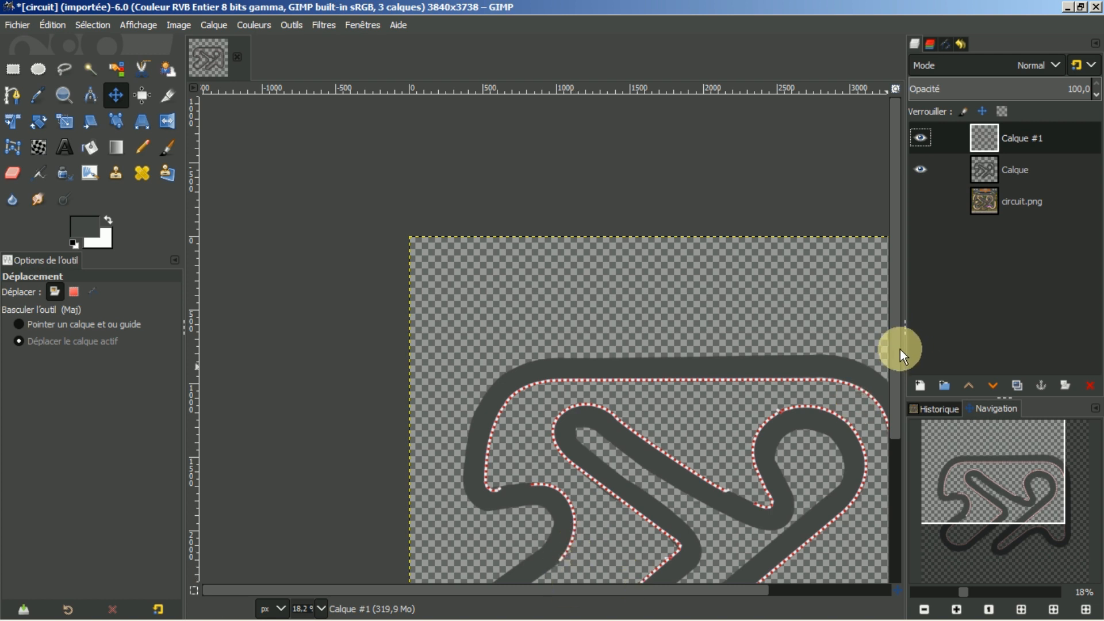
{"action": "scroll", "coordinate": [892, 371], "scroll_direction": "down", "scroll_amount": 2}
{"action": "left_click_drag", "start_coordinate": [893, 371], "coordinate": [892, 411]}
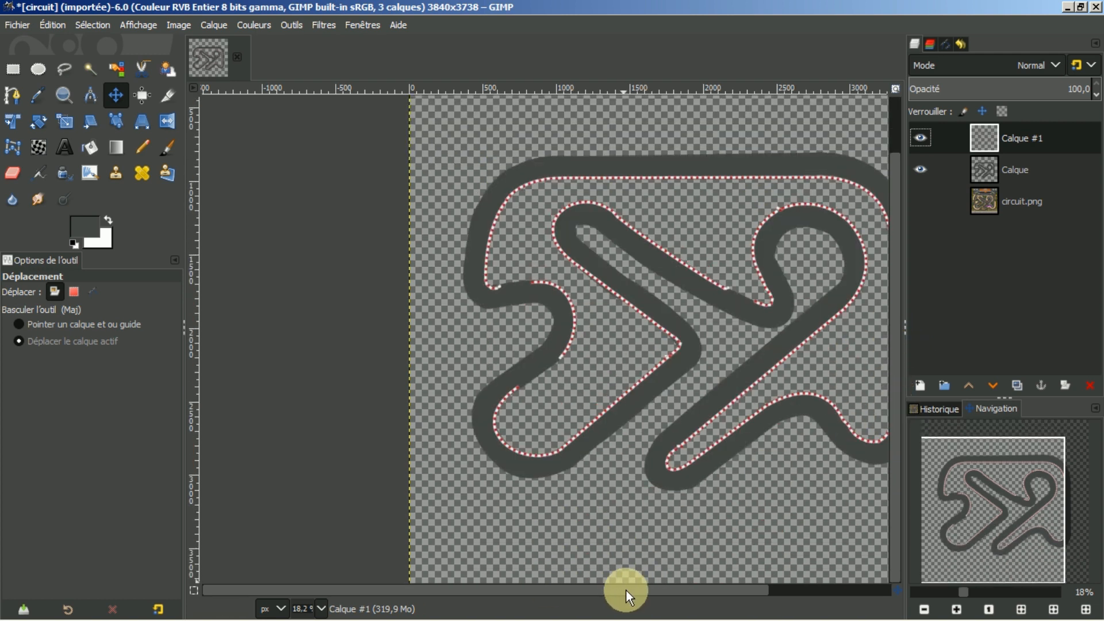
{"action": "left_click_drag", "start_coordinate": [626, 591], "coordinate": [671, 589]}
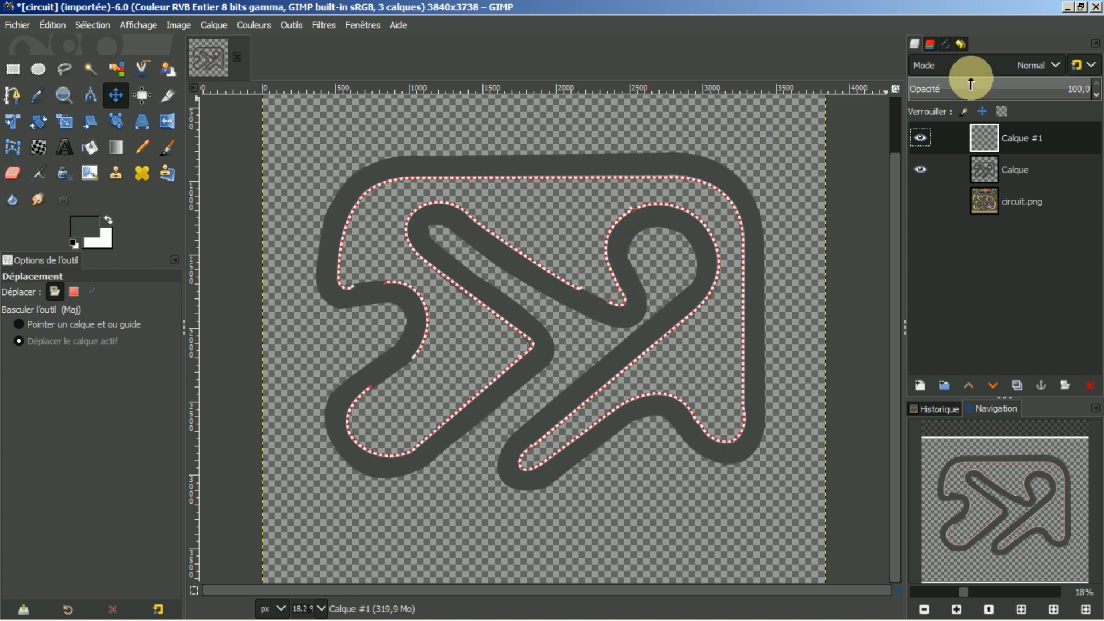
Step: Show the circuit.png layer again and set the kerb layer's opacity to 0
{"action": "left_click", "coordinate": [919, 200]}
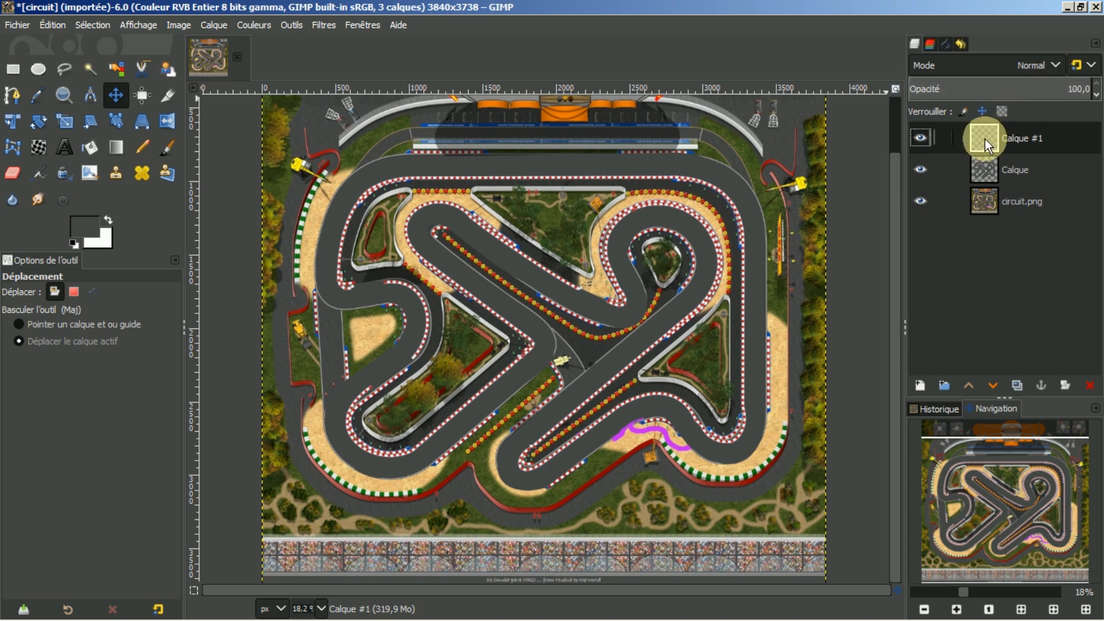
{"action": "left_click_drag", "start_coordinate": [1064, 87], "coordinate": [791, 129]}
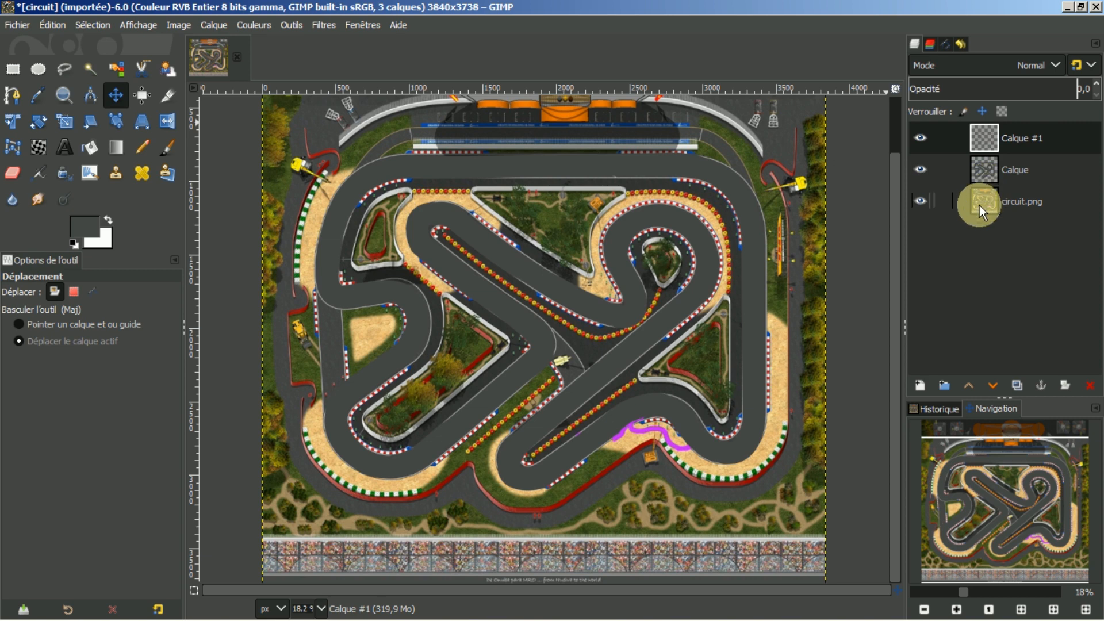
{"action": "left_click", "coordinate": [921, 139]}
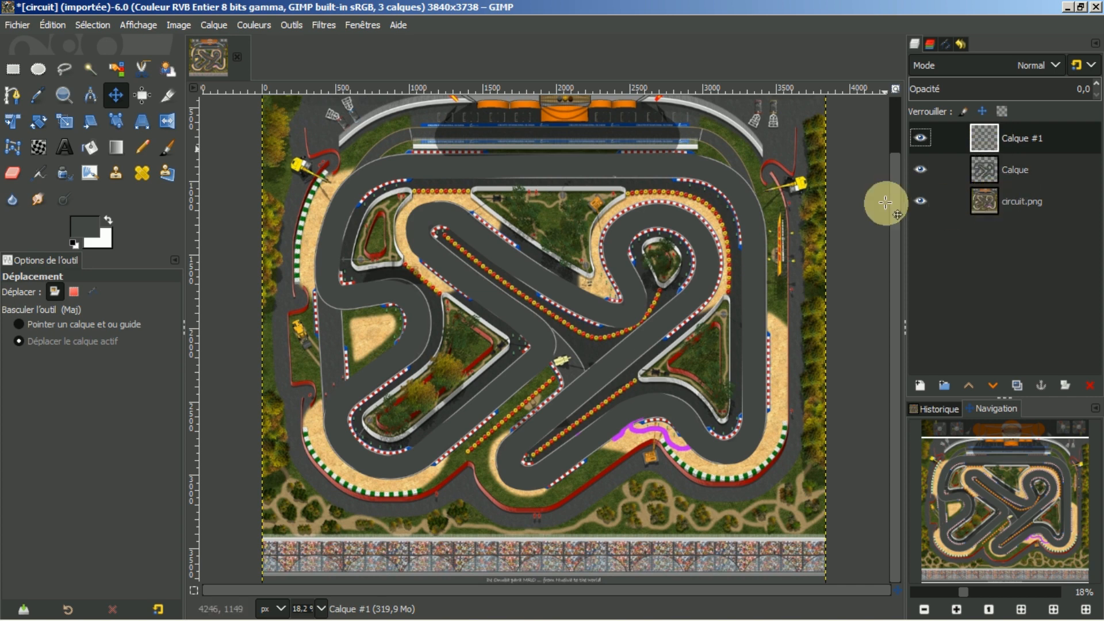
Step: Set up the Eraser with the 2. Hardness 100 brush at size 74
{"action": "left_click", "coordinate": [12, 173]}
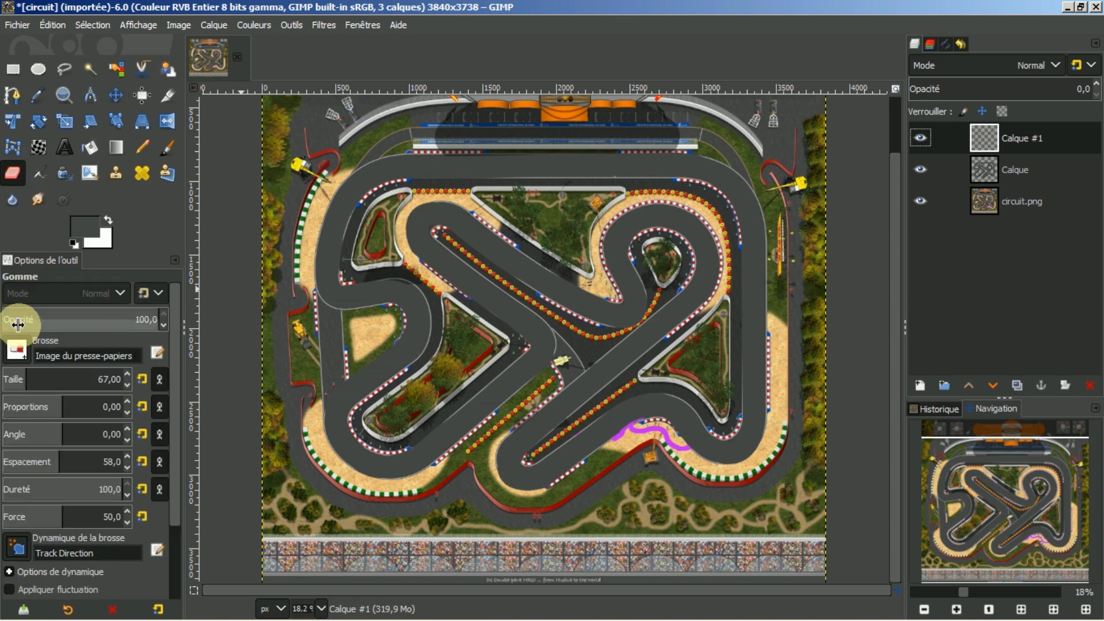
{"action": "left_click", "coordinate": [17, 352]}
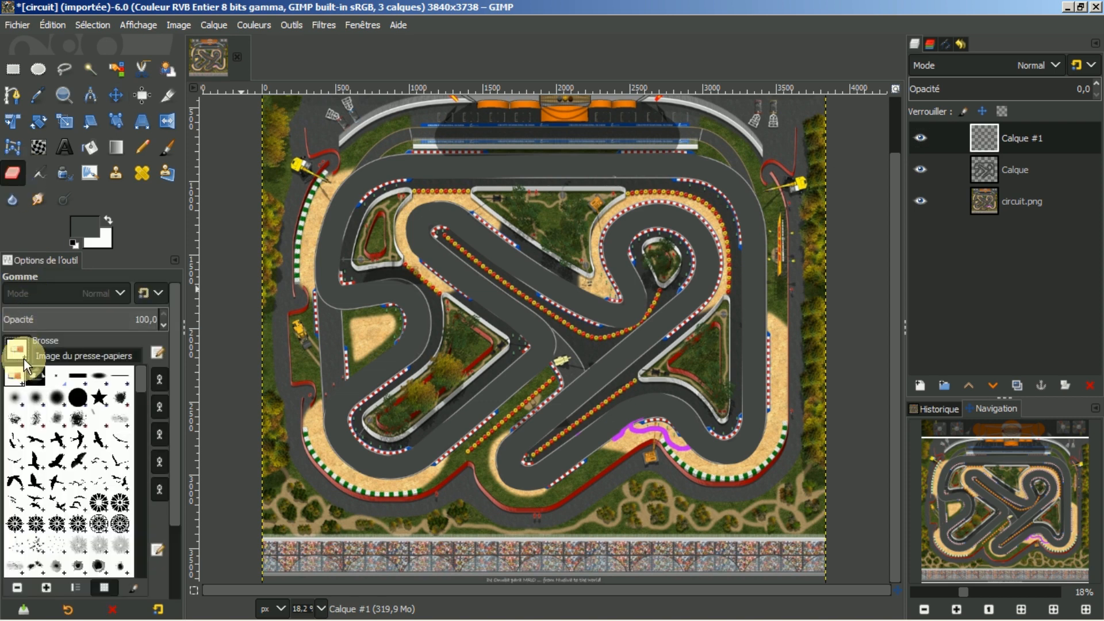
{"action": "left_click", "coordinate": [77, 402]}
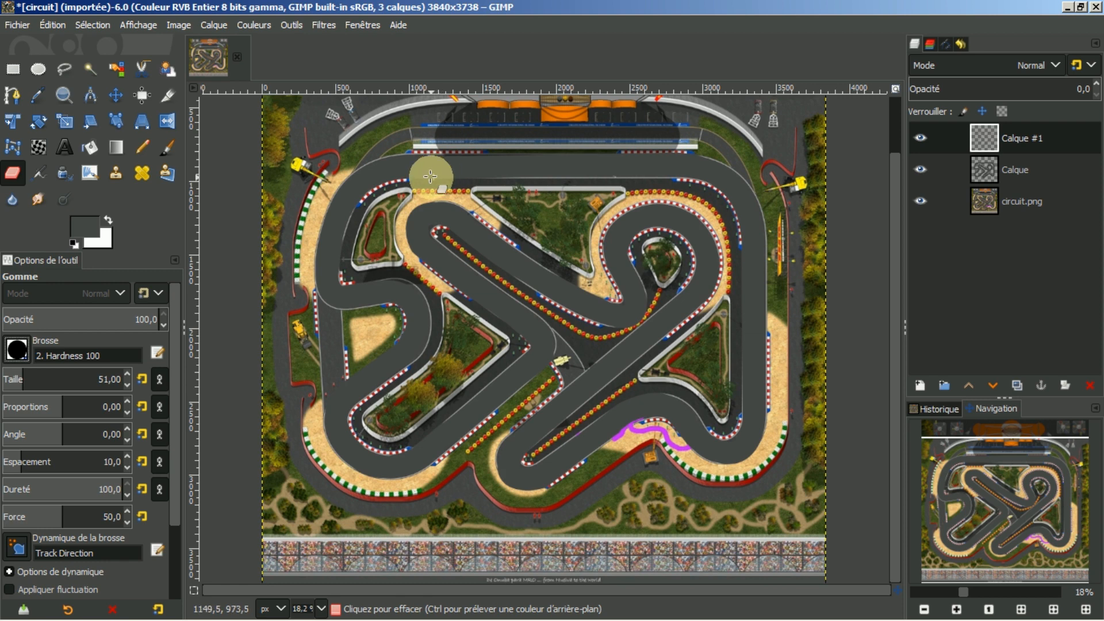
{"action": "scroll", "coordinate": [449, 178], "scroll_direction": "up", "scroll_amount": 2}
{"action": "key", "text": "bracketright"}
{"action": "key", "text": "bracketright"}
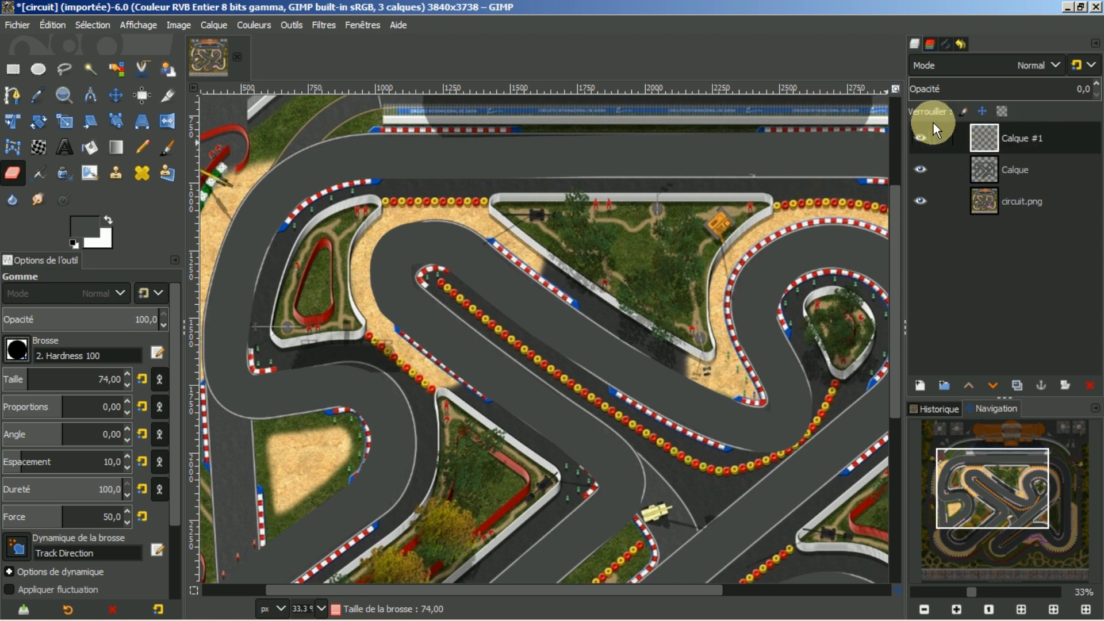
Step: Erase the kerb along the upper straight where the original has none, and check it at layer opacity 100 with circuit.png hidden and shown
{"action": "mouse_move", "coordinate": [933, 84]}
{"action": "left_mouse_down"}
{"action": "mouse_move", "coordinate": [1100, 57]}
{"action": "mouse_move", "coordinate": [765, 116]}
{"action": "left_mouse_up"}
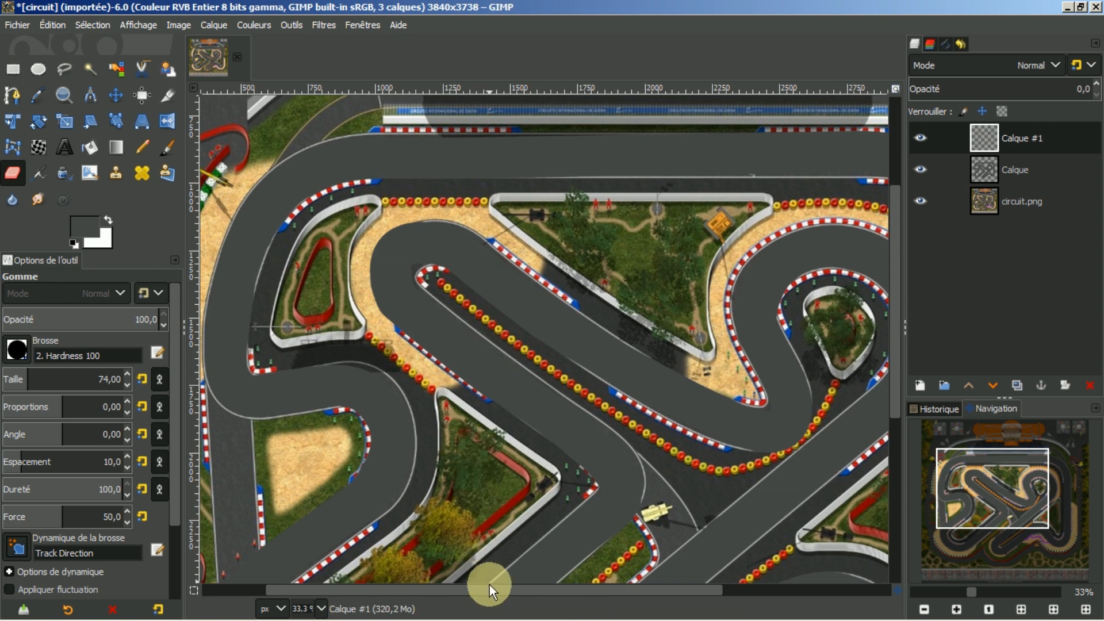
{"action": "left_click_drag", "start_coordinate": [485, 598], "coordinate": [574, 596]}
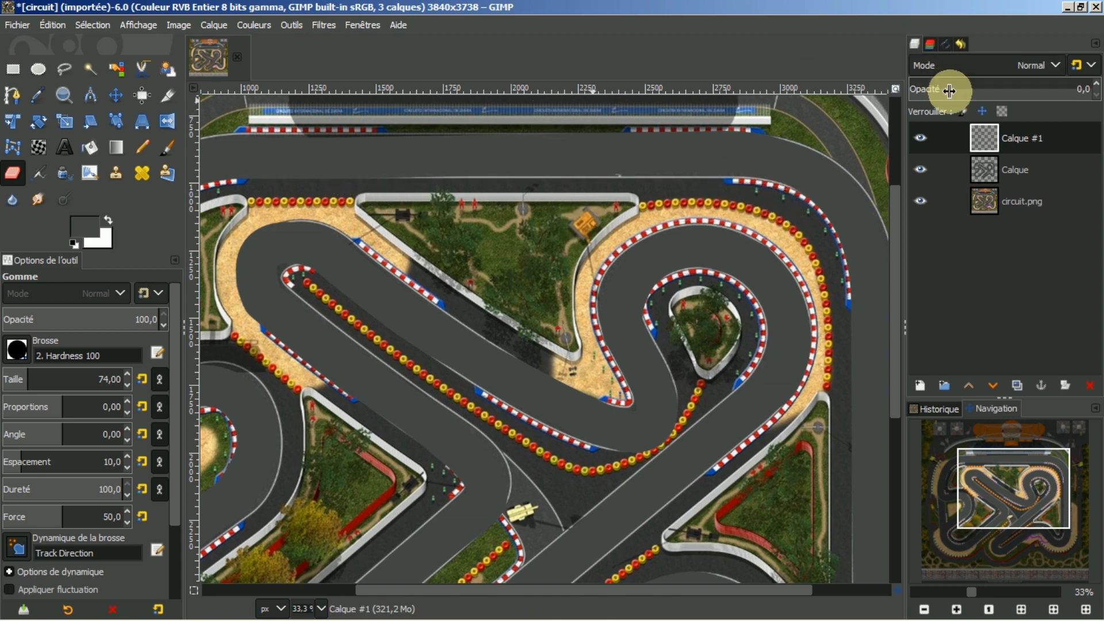
{"action": "left_click_drag", "start_coordinate": [933, 83], "coordinate": [1100, 66]}
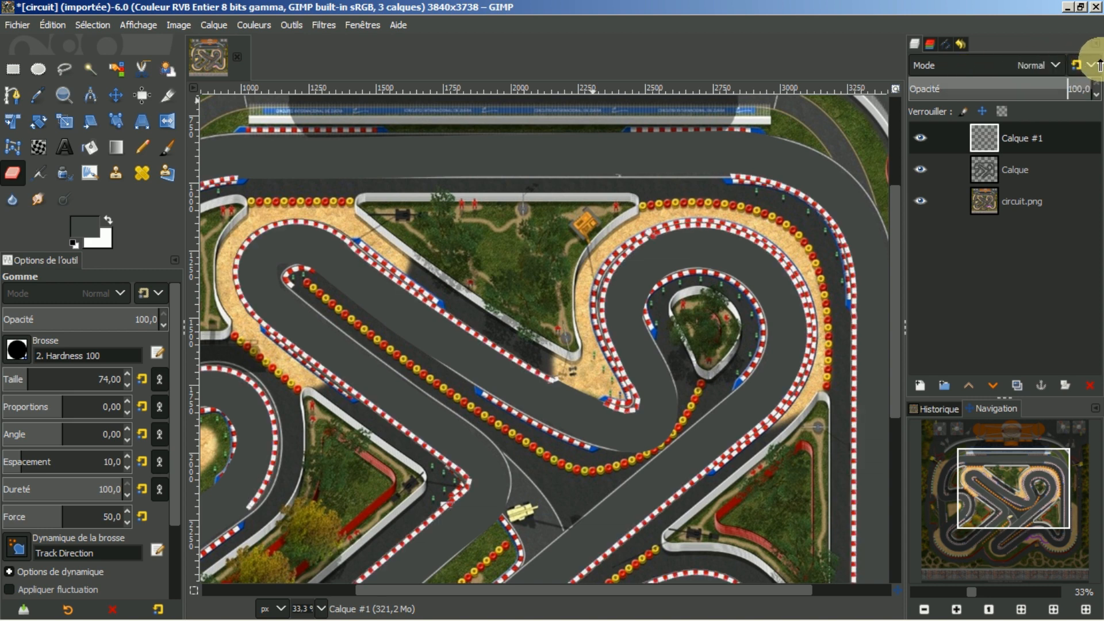
{"action": "left_click", "coordinate": [921, 201]}
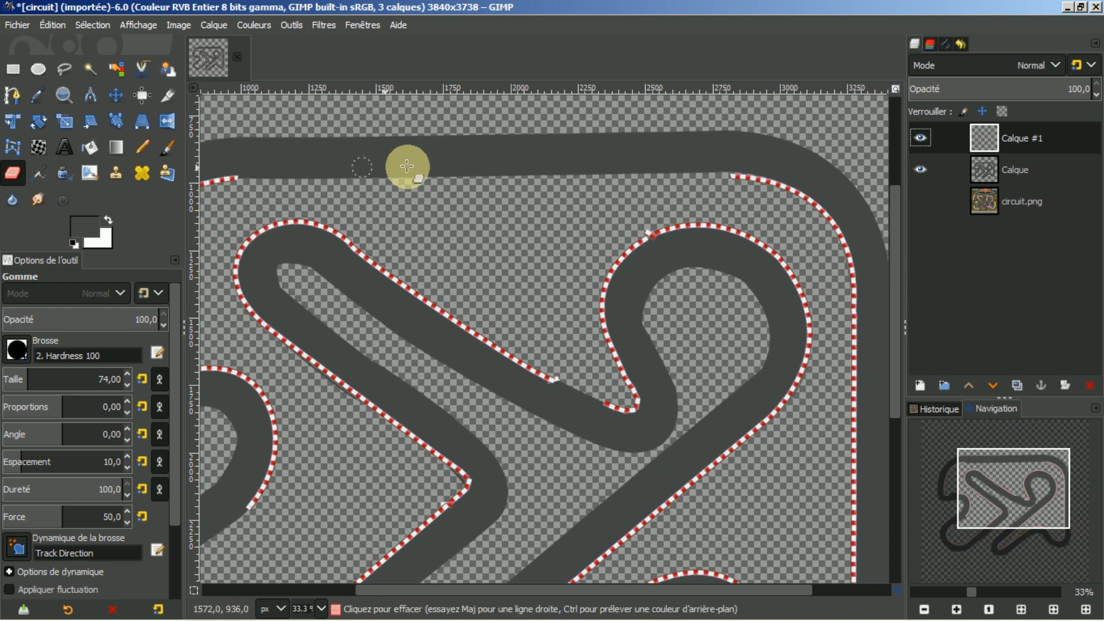
{"action": "left_click", "coordinate": [920, 201]}
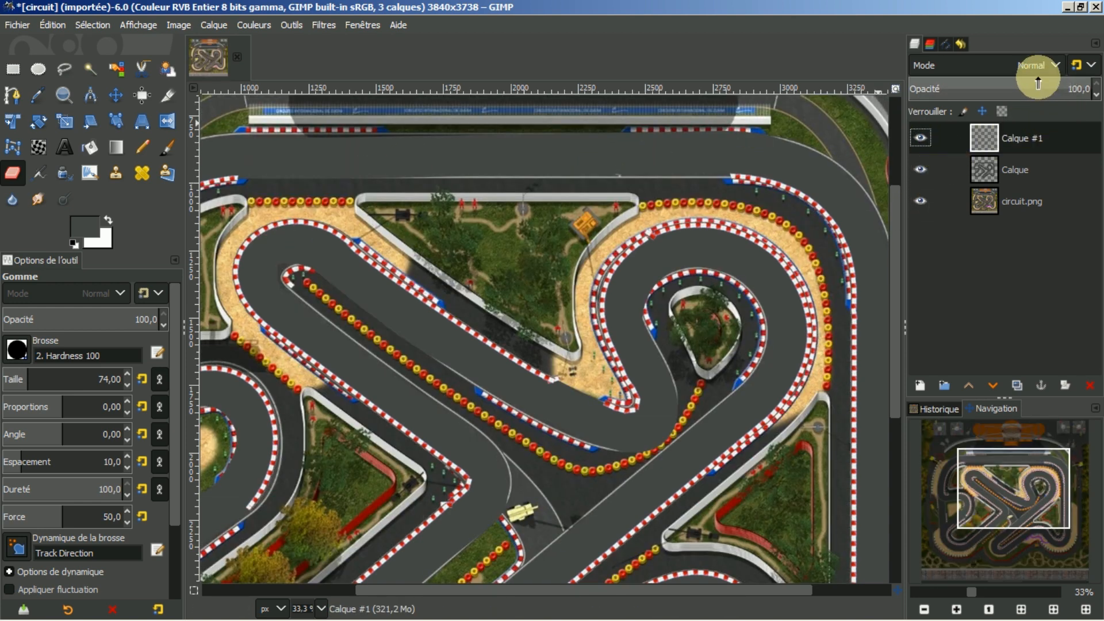
Step: With the kerb layer at opacity 0, erase the surplus kerbs along the right-hand and lower diagonal straights, and restore the opacity to 100
{"action": "left_click_drag", "start_coordinate": [1038, 83], "coordinate": [835, 100]}
{"action": "scroll", "coordinate": [896, 242], "scroll_direction": "down", "scroll_amount": 5}
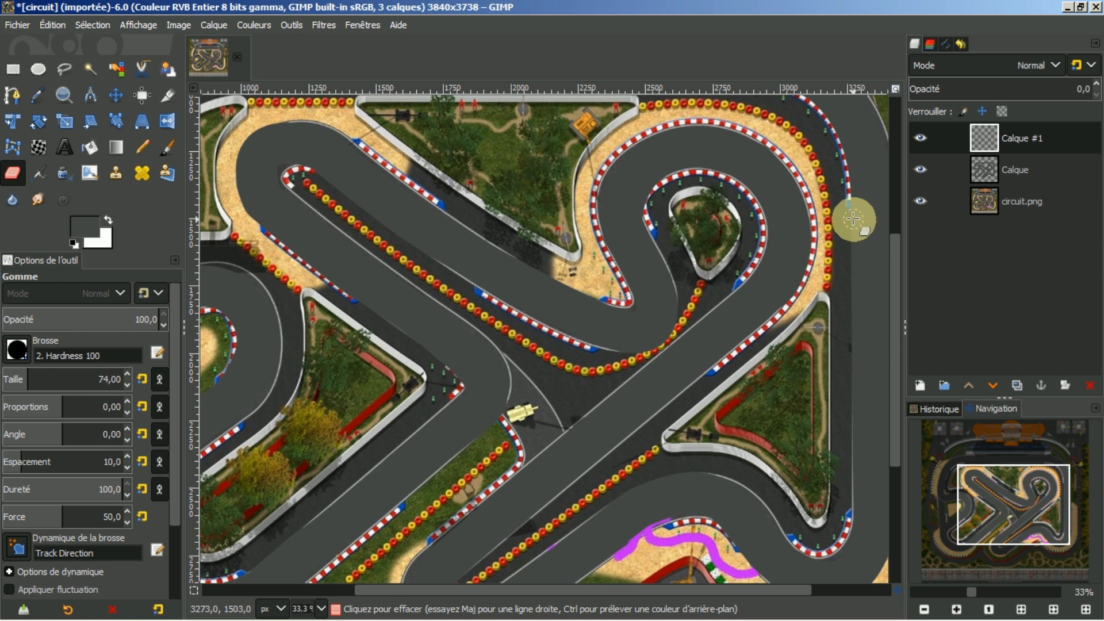
{"action": "left_click", "coordinate": [853, 219]}
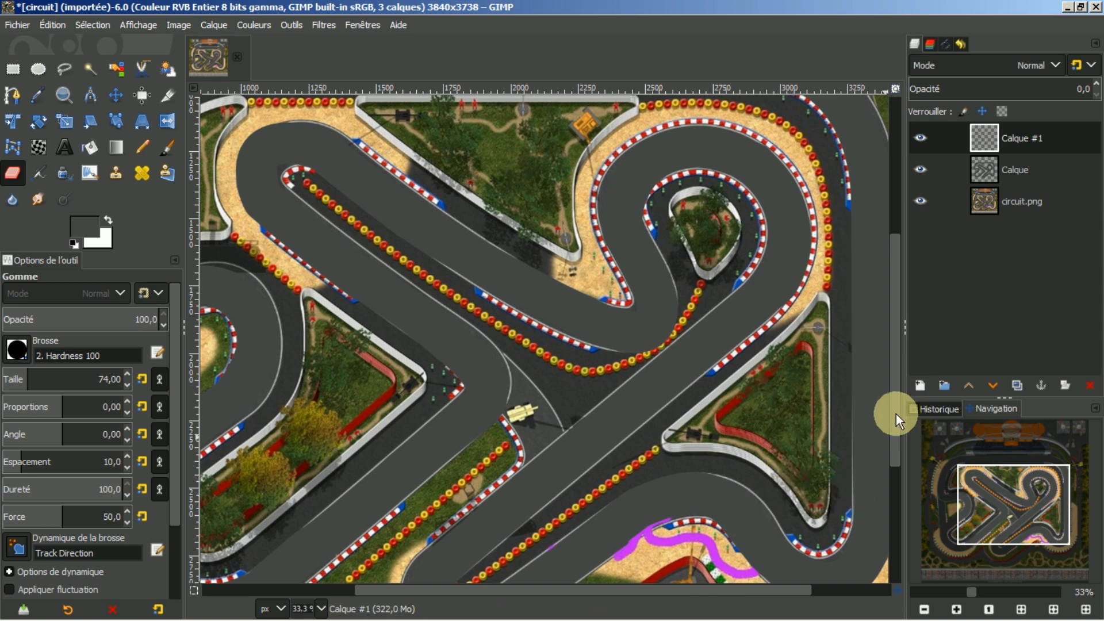
{"action": "left_click_drag", "start_coordinate": [892, 412], "coordinate": [896, 464]}
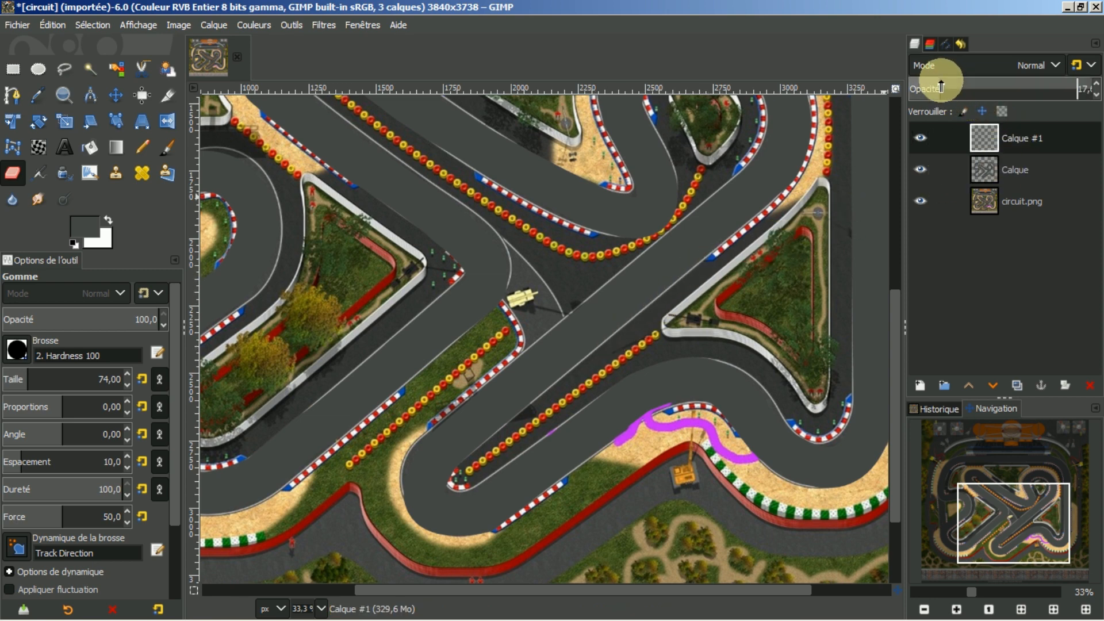
{"action": "left_click", "coordinate": [981, 87]}
{"action": "left_click_drag", "start_coordinate": [1097, 65], "coordinate": [1099, 66]}
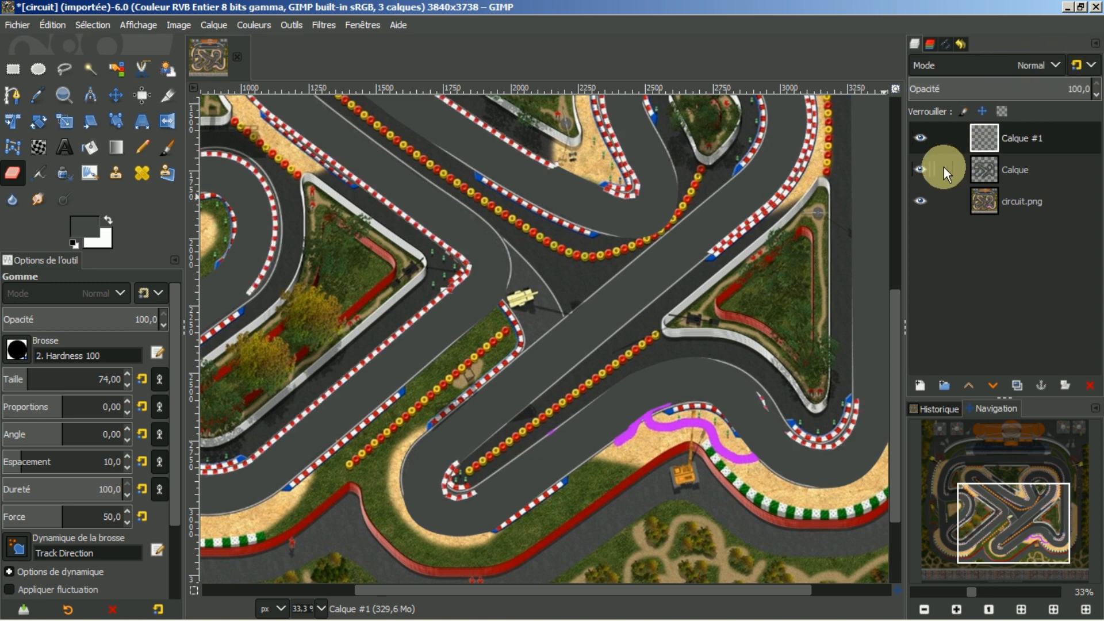
Step: Review the redrawn track and kerbs with circuit.png hidden, and show only circuit.png with Calque and Calque #1 hidden
{"action": "left_click", "coordinate": [921, 201]}
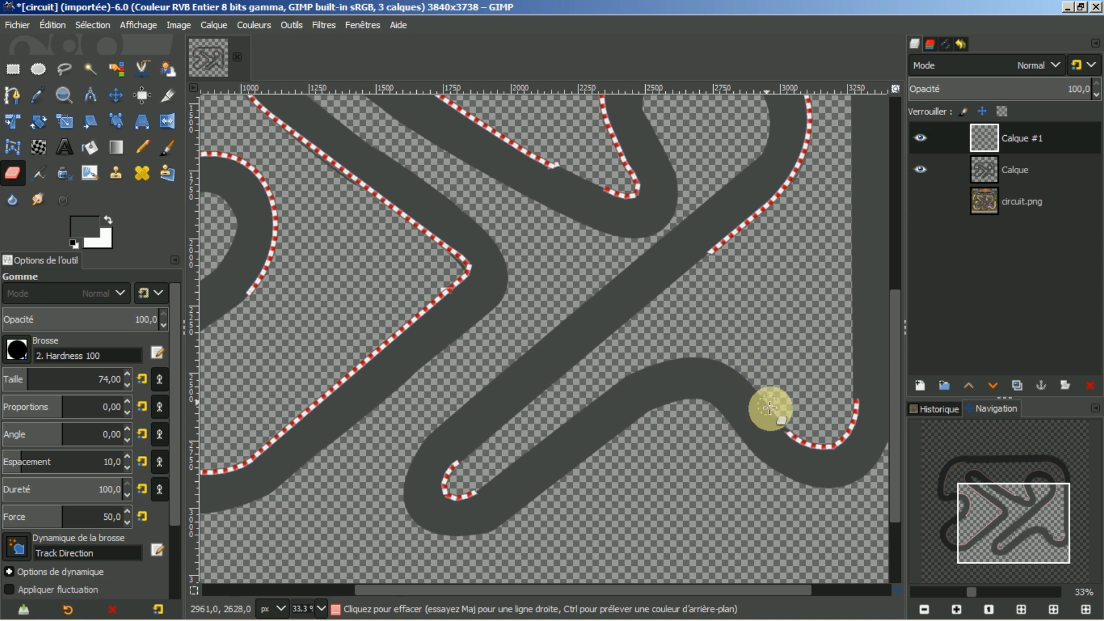
{"action": "scroll", "coordinate": [900, 299], "scroll_direction": "up", "scroll_amount": 5}
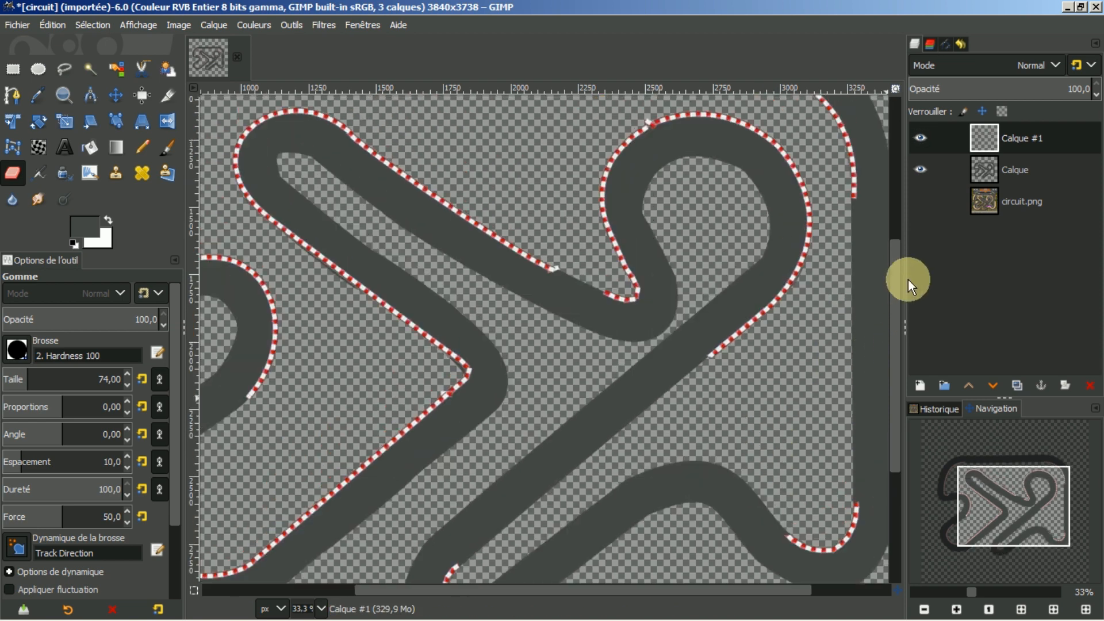
{"action": "scroll", "coordinate": [672, 352], "scroll_direction": "down", "scroll_amount": 2}
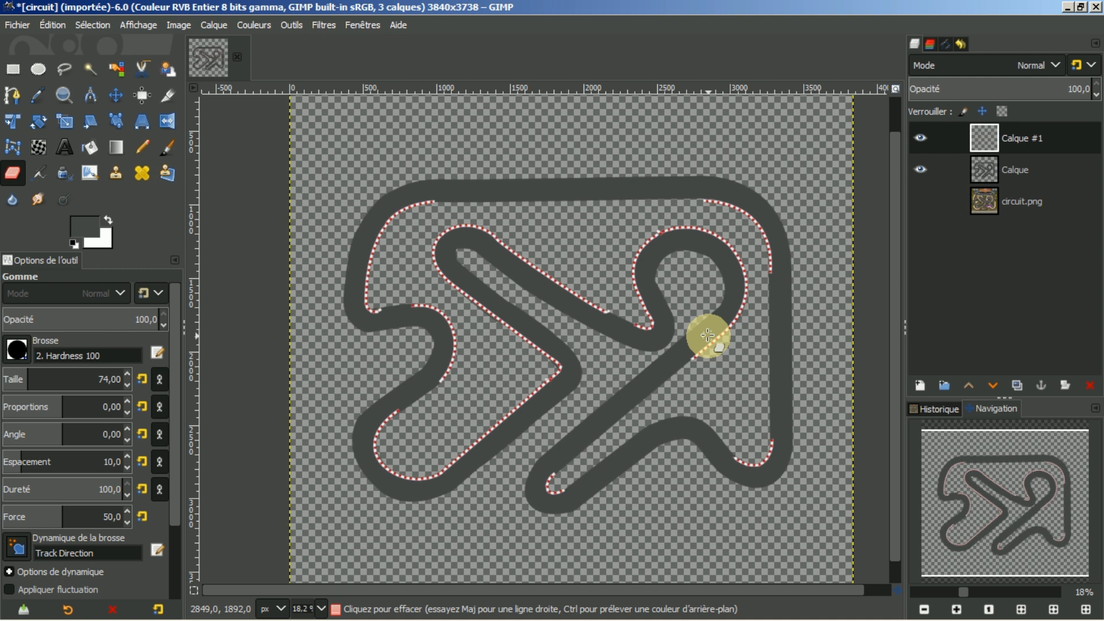
{"action": "left_click", "coordinate": [922, 202]}
{"action": "left_click", "coordinate": [920, 138]}
{"action": "left_click", "coordinate": [920, 168]}
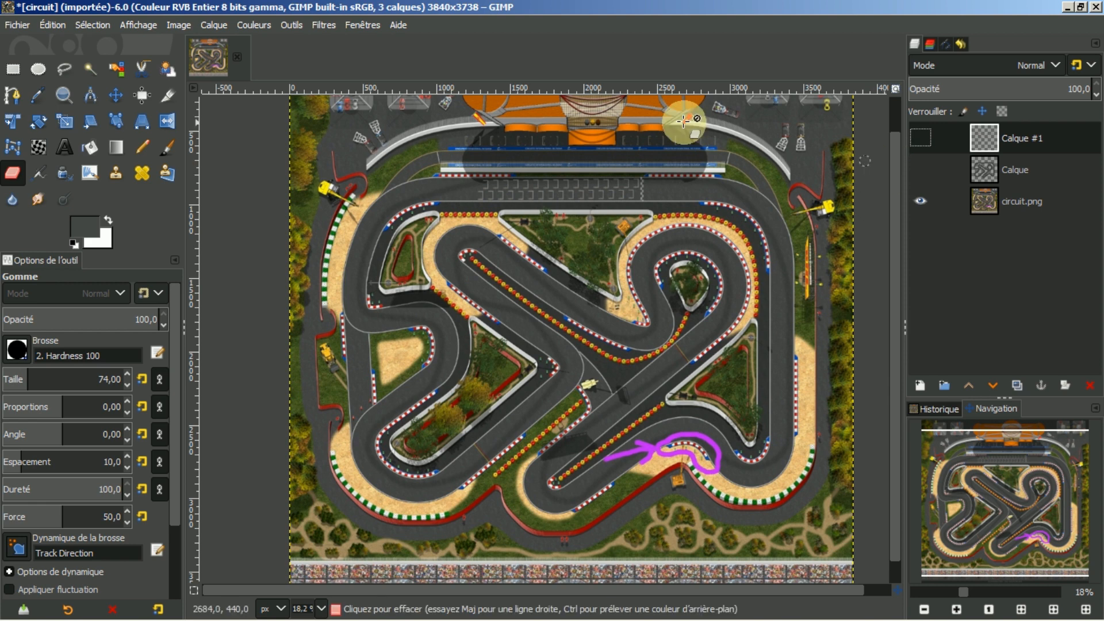
Step: Switch to Chrome, open the bookmarked GitHub page pixlsus/registry.gimp.org_static, and dismiss the translation offer
{"action": "mouse_move", "coordinate": [55, 611]}
{"action": "left_click", "coordinate": [144, 603]}
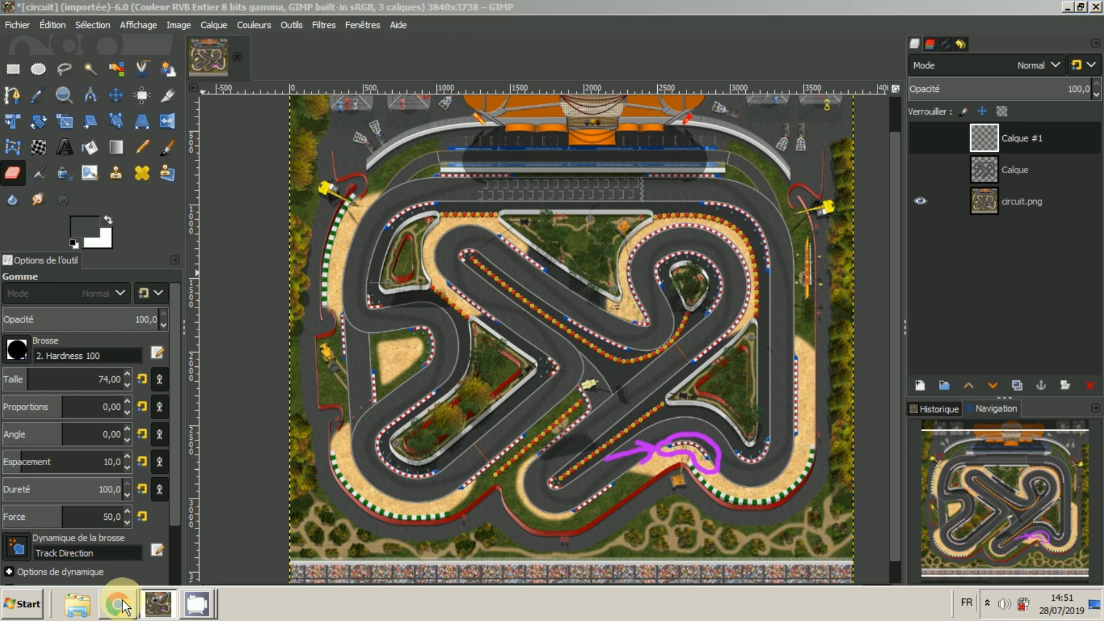
{"action": "left_click", "coordinate": [1067, 7]}
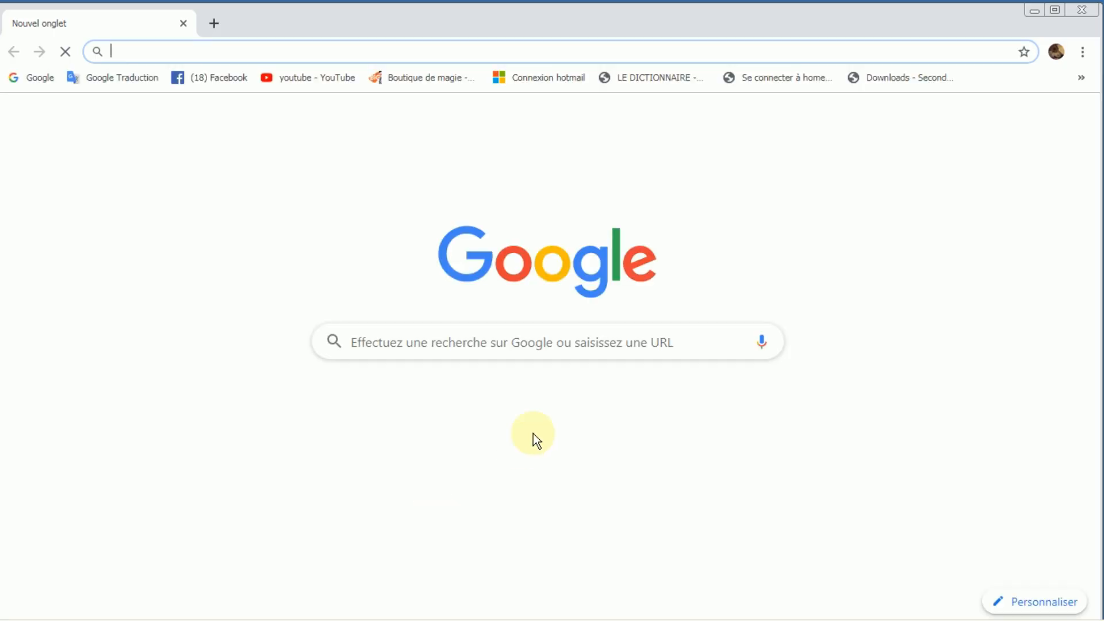
{"action": "left_click", "coordinate": [1083, 53]}
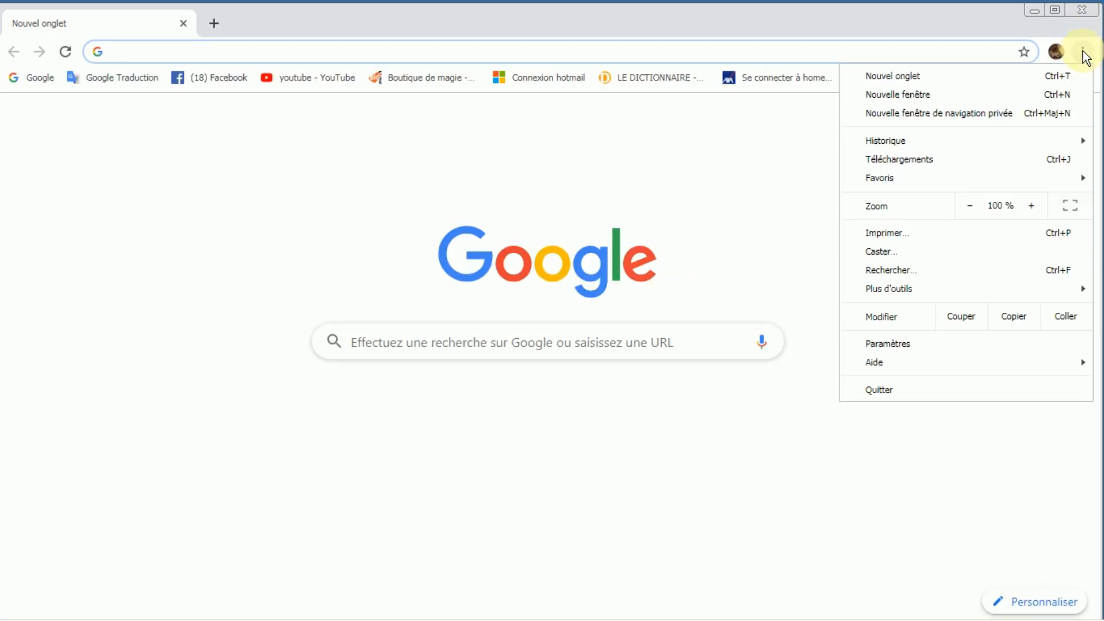
{"action": "mouse_move", "coordinate": [861, 182]}
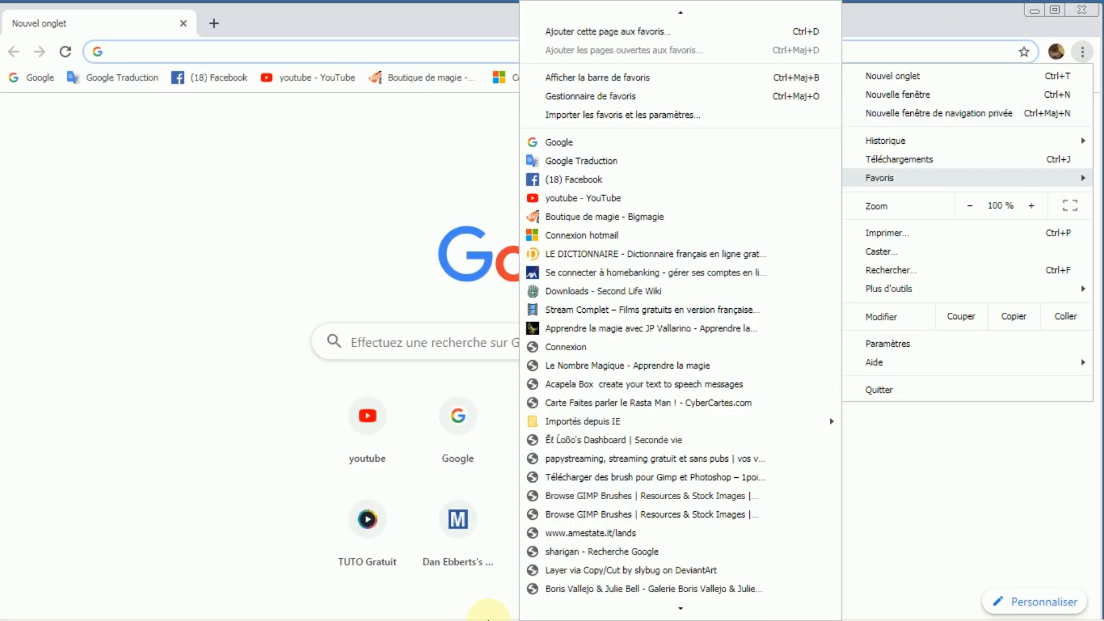
{"action": "mouse_move", "coordinate": [681, 617]}
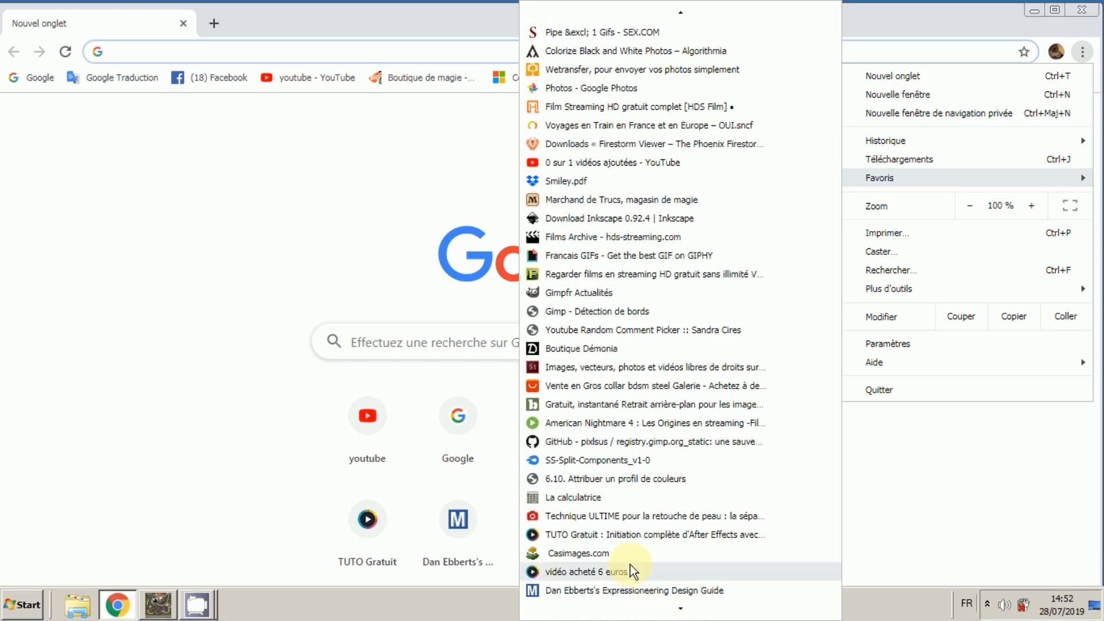
{"action": "left_click", "coordinate": [655, 441]}
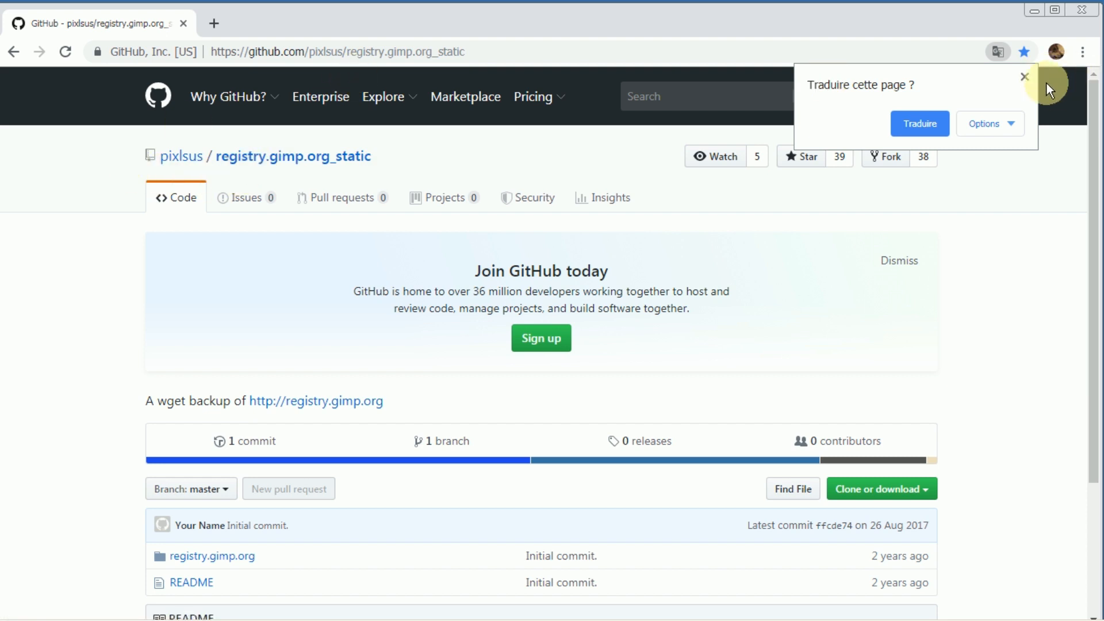
{"action": "left_click", "coordinate": [1026, 76]}
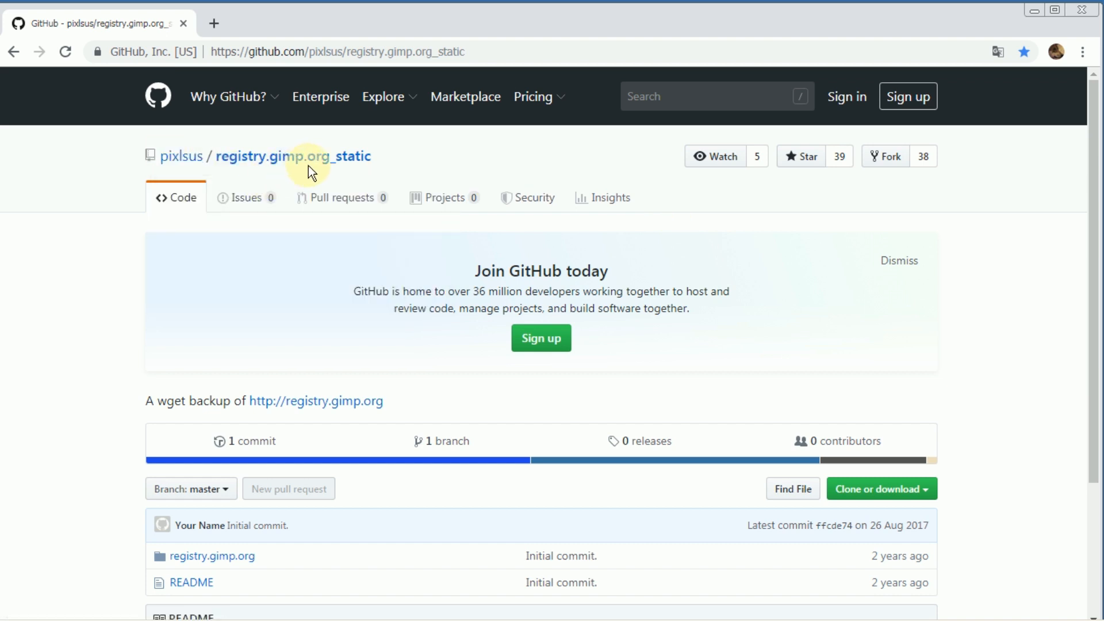
Step: Look up the Download ZIP option of the registry.gimp.org_static repository, and close the browser
{"action": "scroll", "coordinate": [985, 345], "scroll_direction": "down", "scroll_amount": 1}
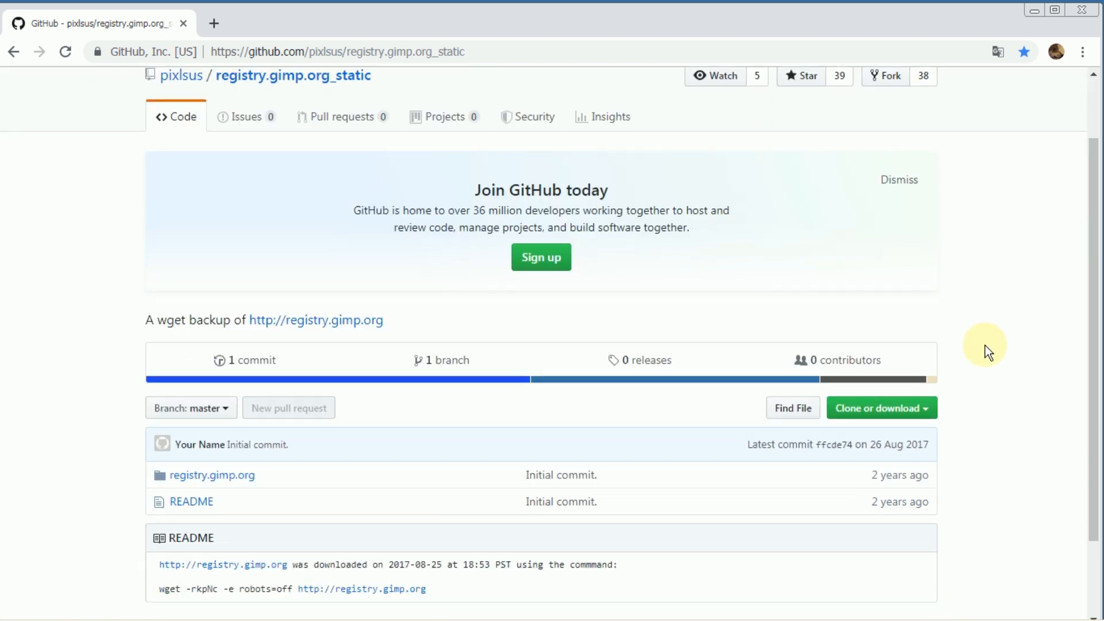
{"action": "left_click", "coordinate": [886, 414]}
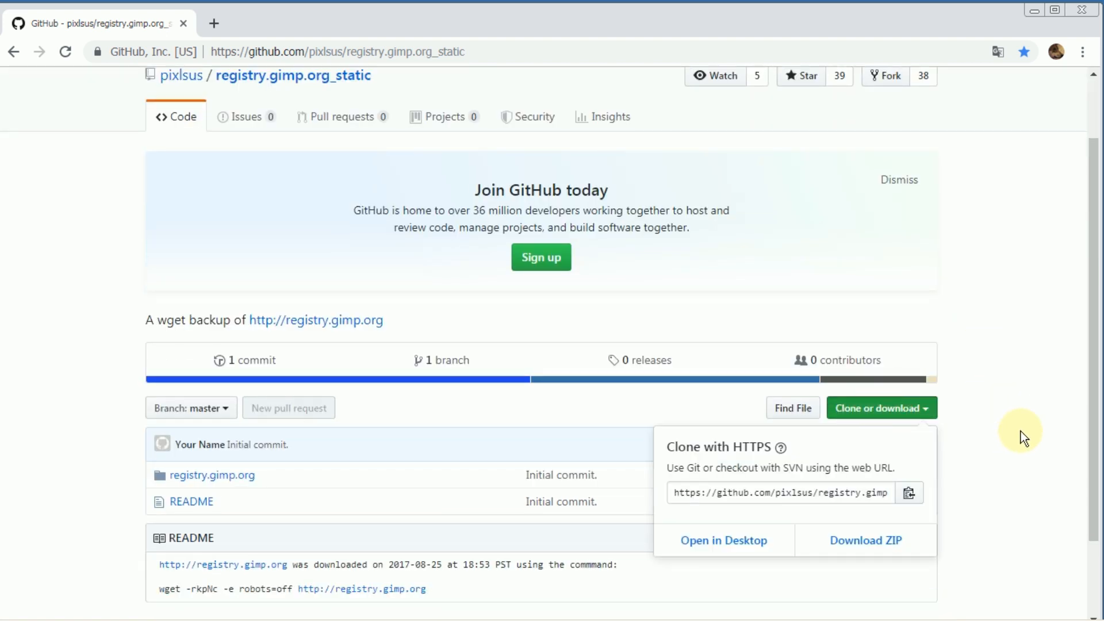
{"action": "left_click", "coordinate": [870, 549]}
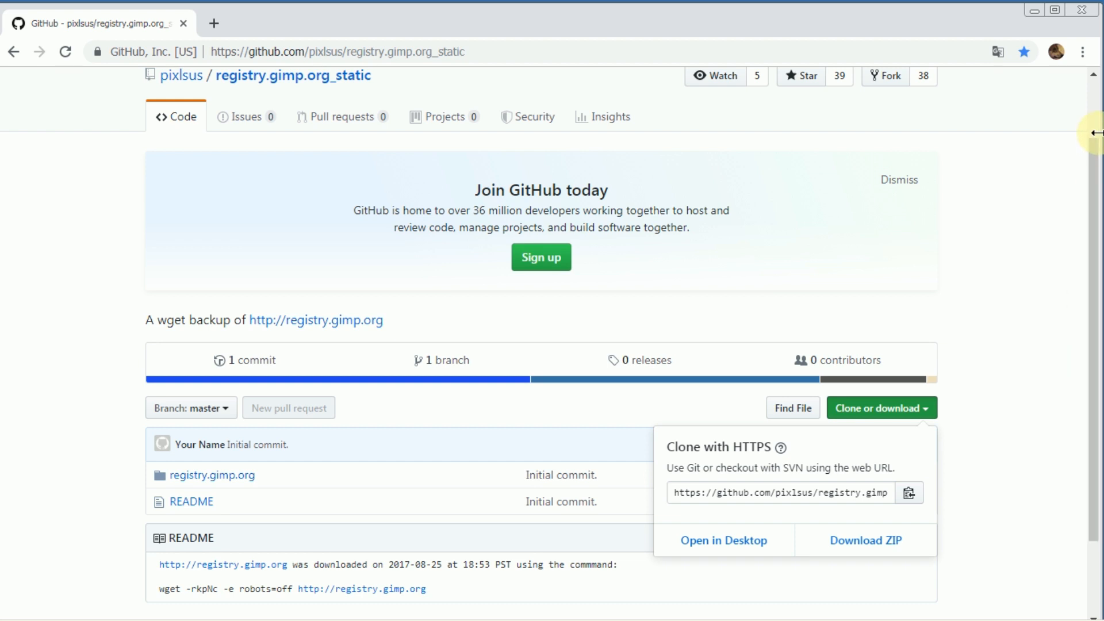
{"action": "left_click", "coordinate": [183, 23]}
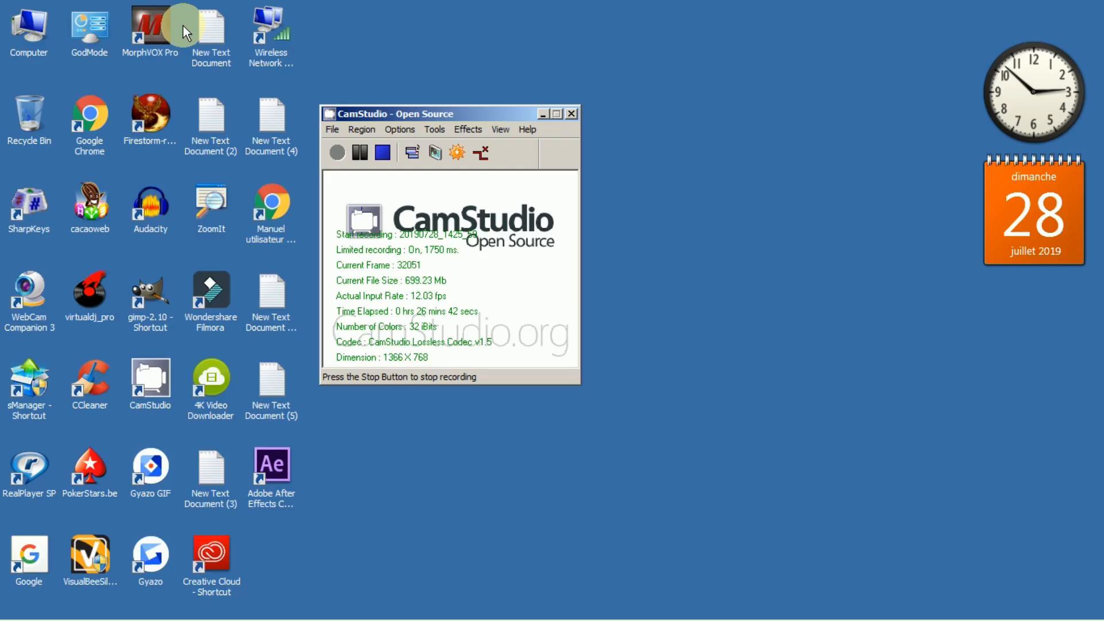
Step: Open the folder Dossier download disque c on Local Disk (D:) in the file explorer
{"action": "mouse_move", "coordinate": [13, 610]}
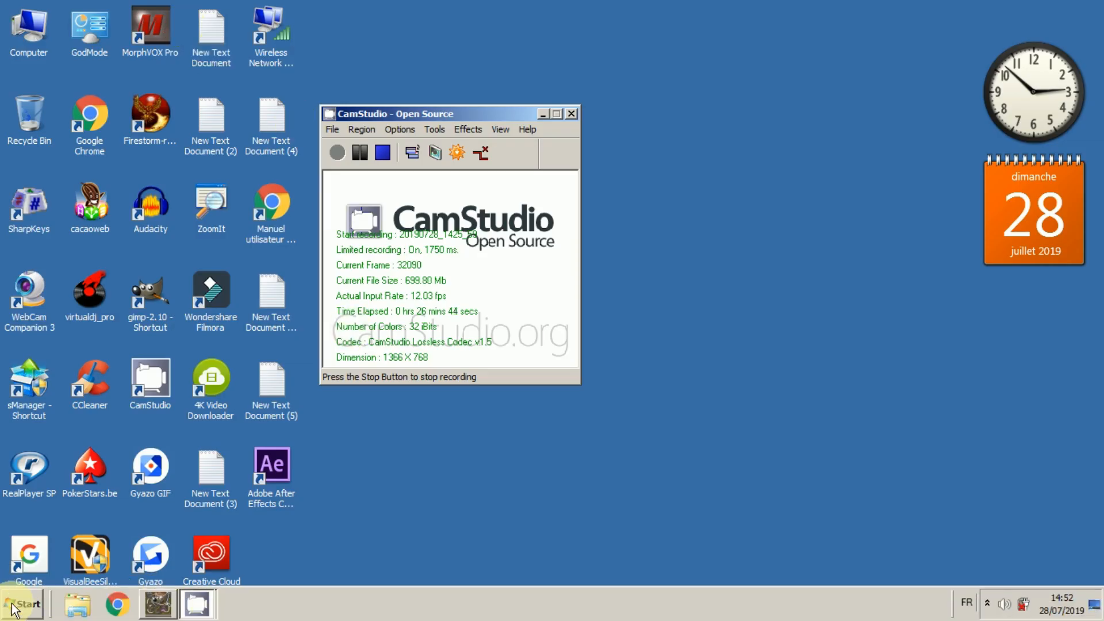
{"action": "left_click", "coordinate": [19, 611]}
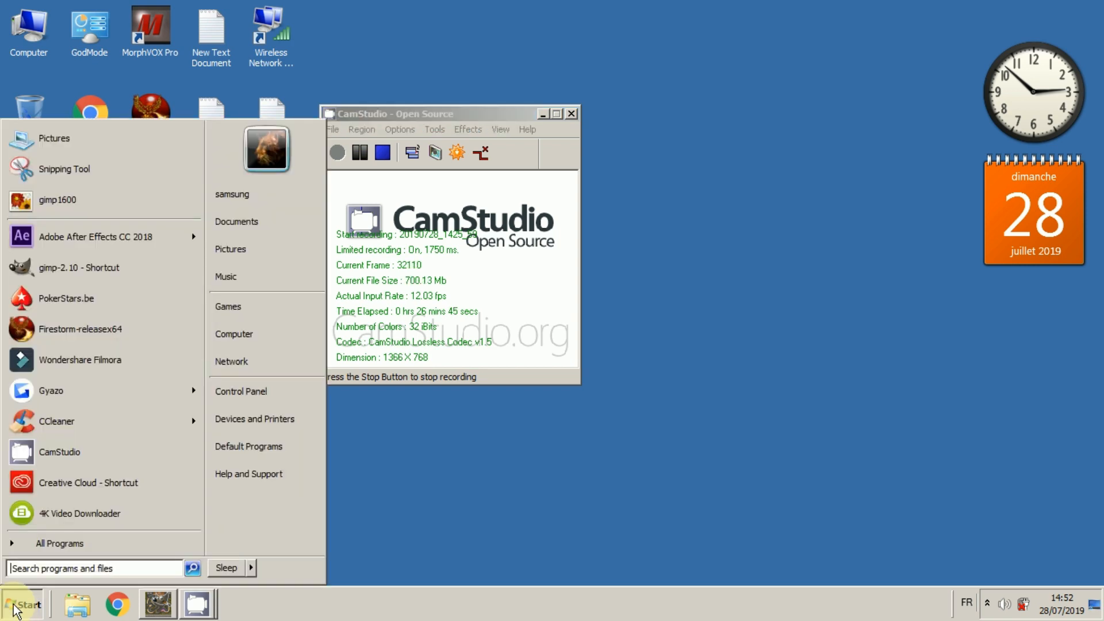
{"action": "left_click", "coordinate": [266, 334]}
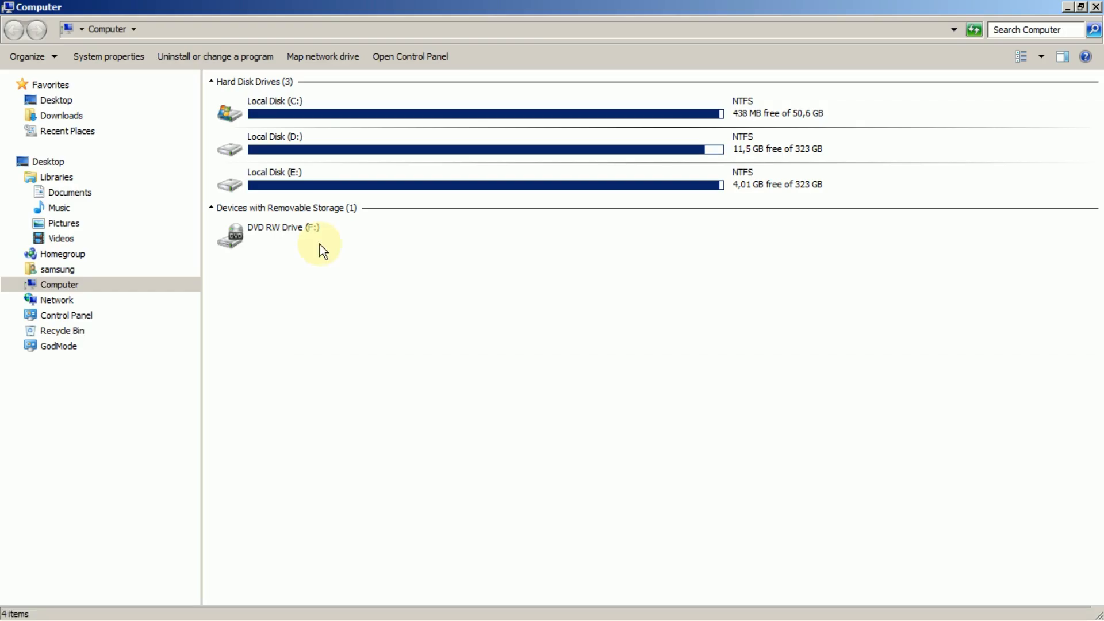
{"action": "left_click", "coordinate": [284, 144]}
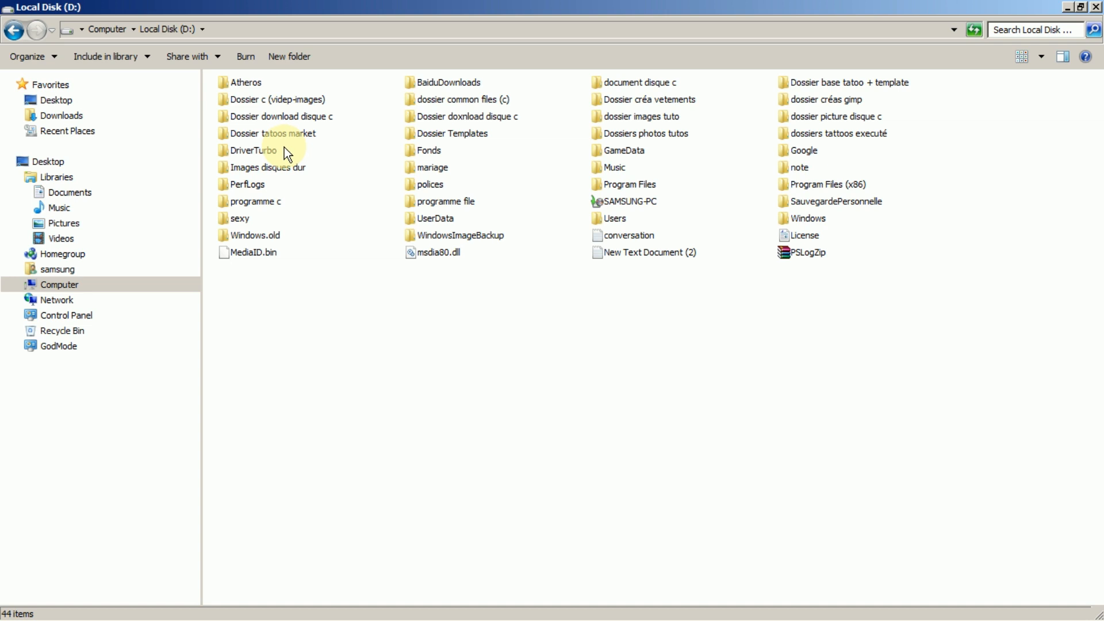
{"action": "left_click", "coordinate": [62, 116]}
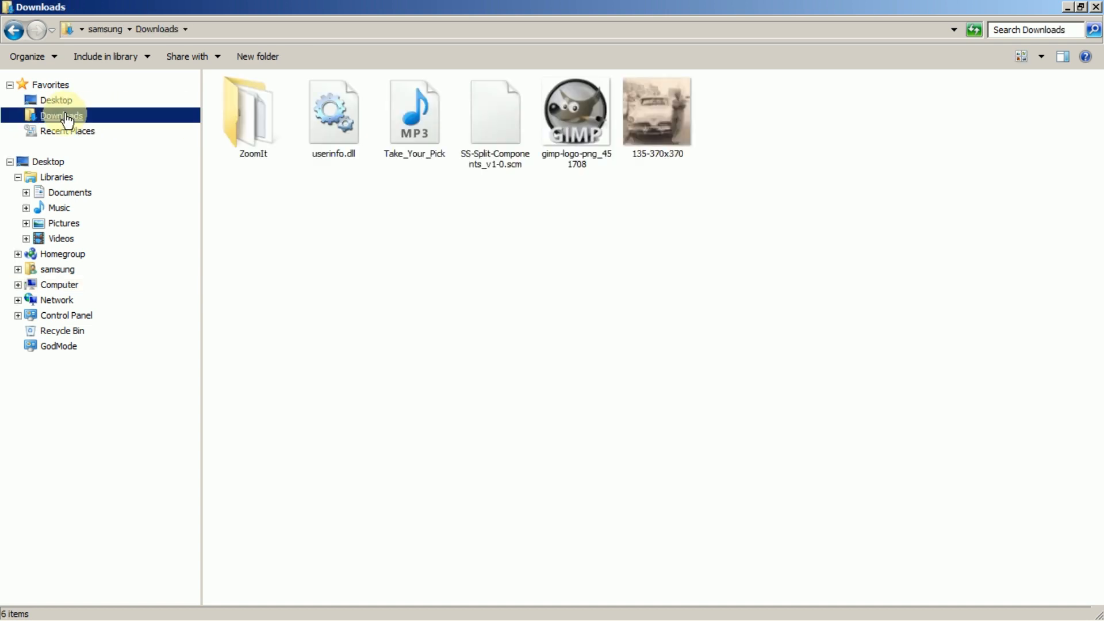
{"action": "left_click", "coordinate": [19, 33]}
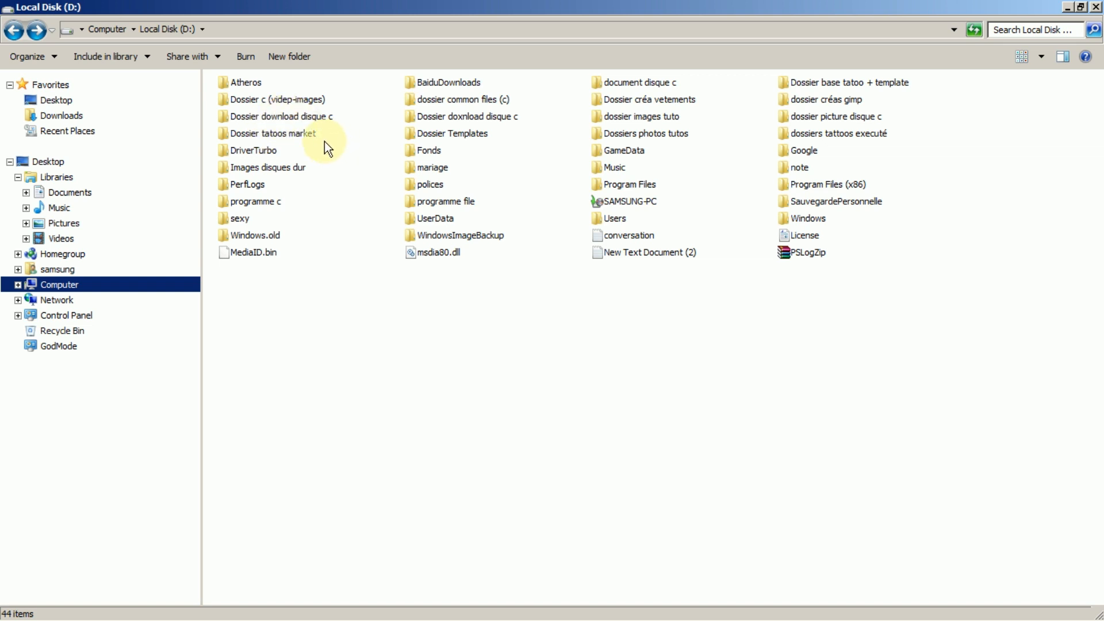
{"action": "double_click", "coordinate": [302, 116]}
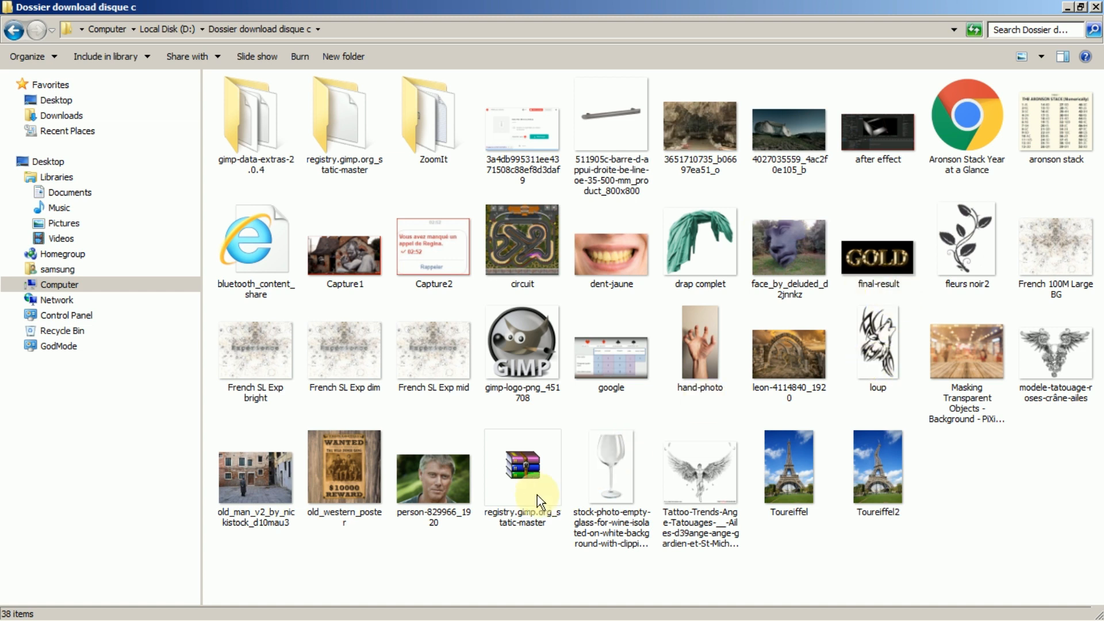
Step: Examine the extraction options of the registry.gimp.org_static-master archive, and open its extracted folder in a reduced window
{"action": "right_click", "coordinate": [522, 463]}
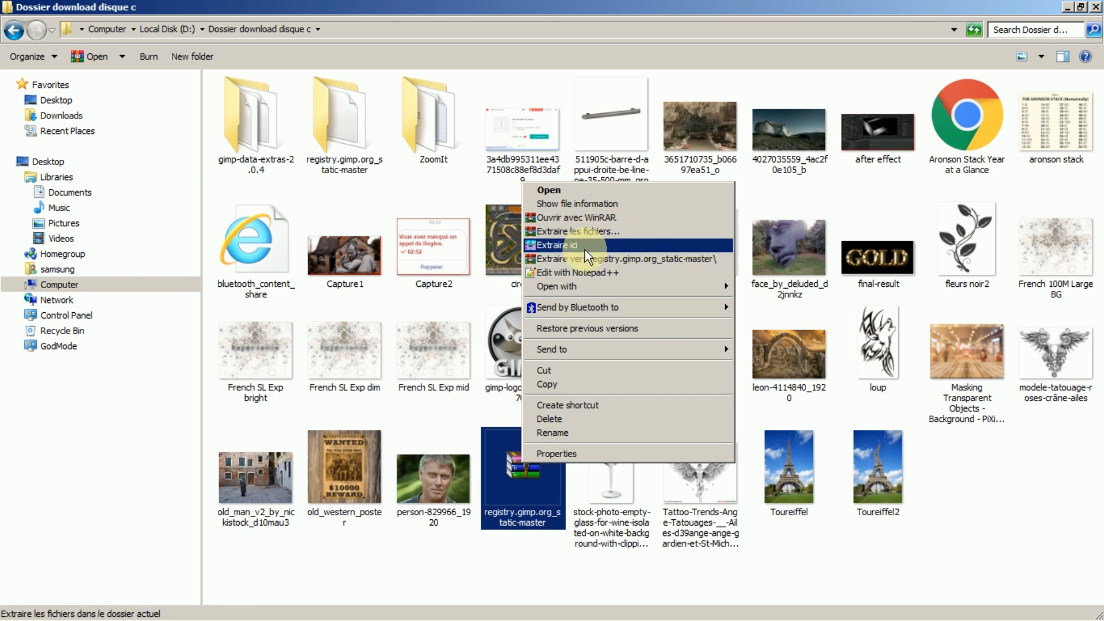
{"action": "left_click", "coordinate": [367, 197]}
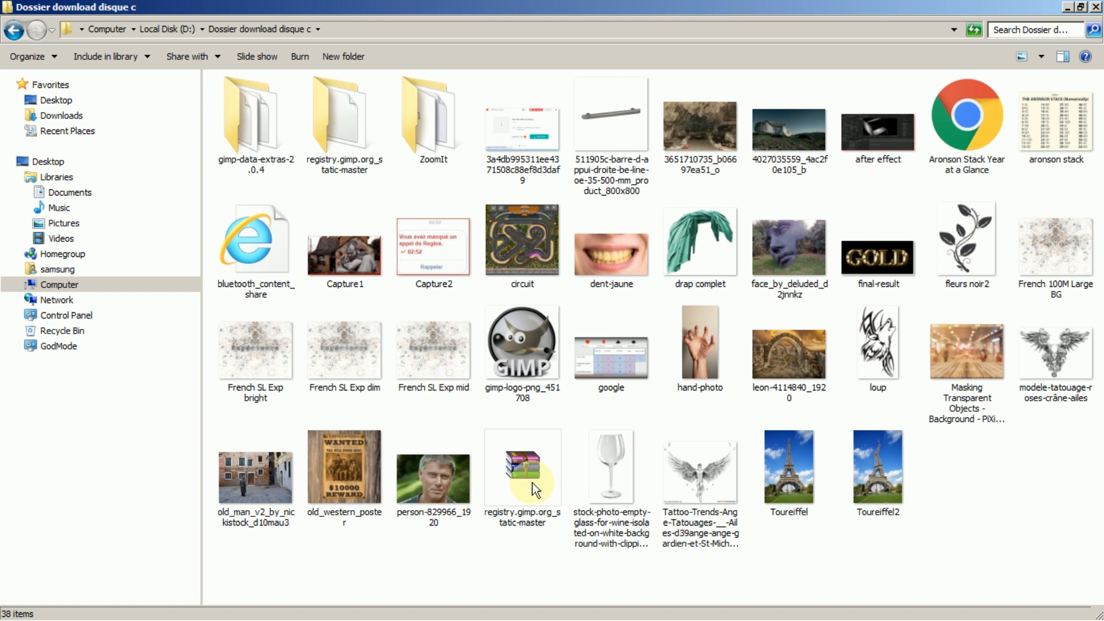
{"action": "double_click", "coordinate": [340, 122]}
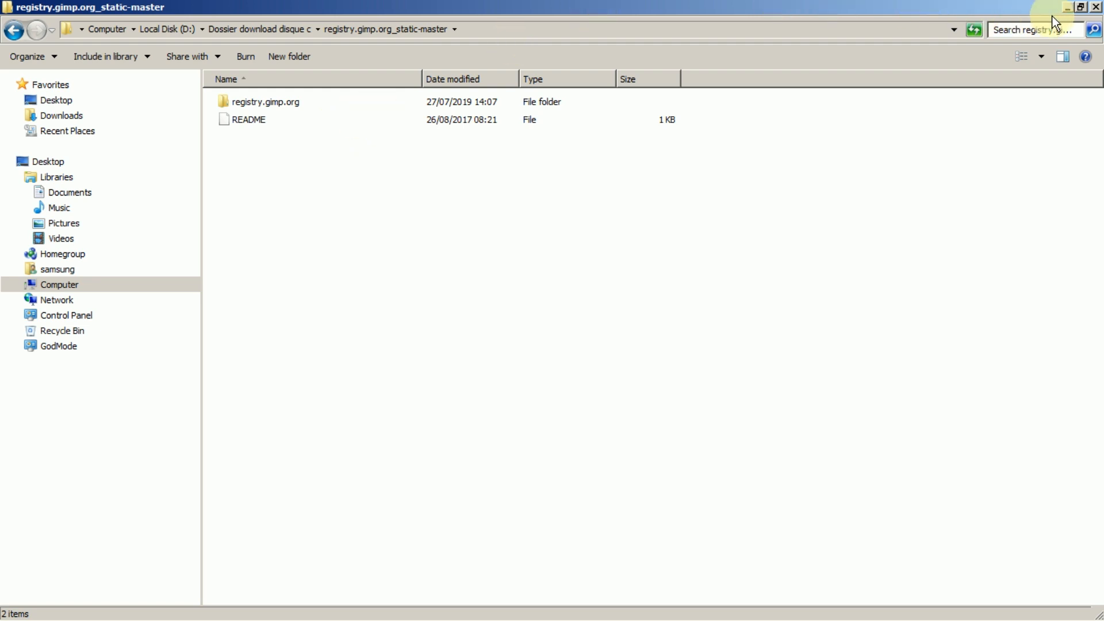
{"action": "left_click", "coordinate": [1079, 10]}
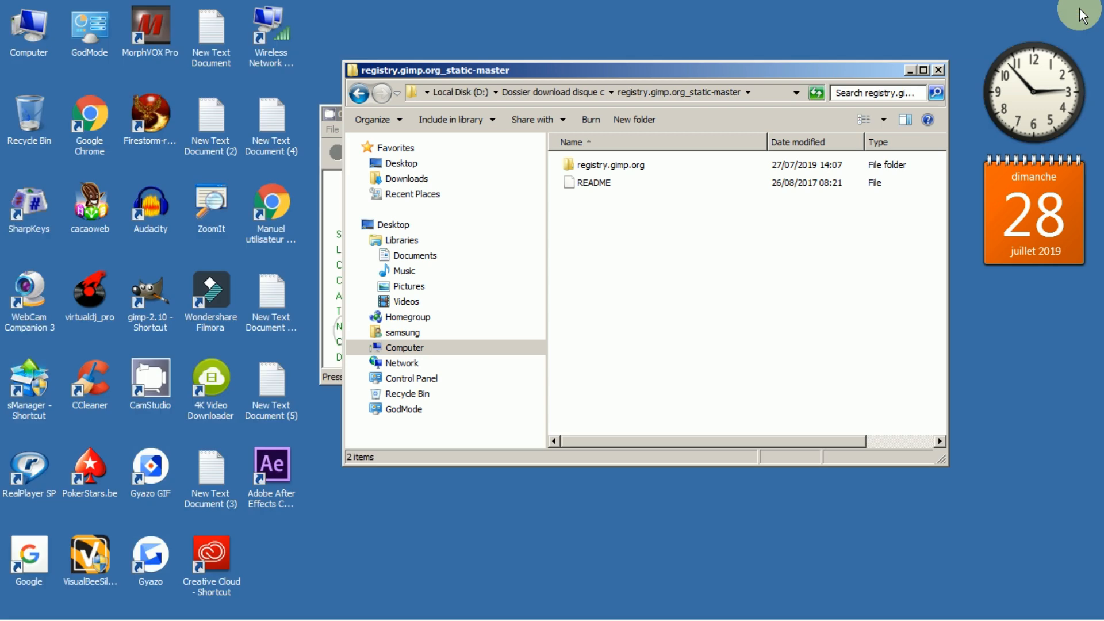
Step: Switch back to GIMP and, in the preferences' Script-Fu folders, select the user's AppData\Roaming\GIMP\2.10\scripts folder
{"action": "mouse_move", "coordinate": [4, 617]}
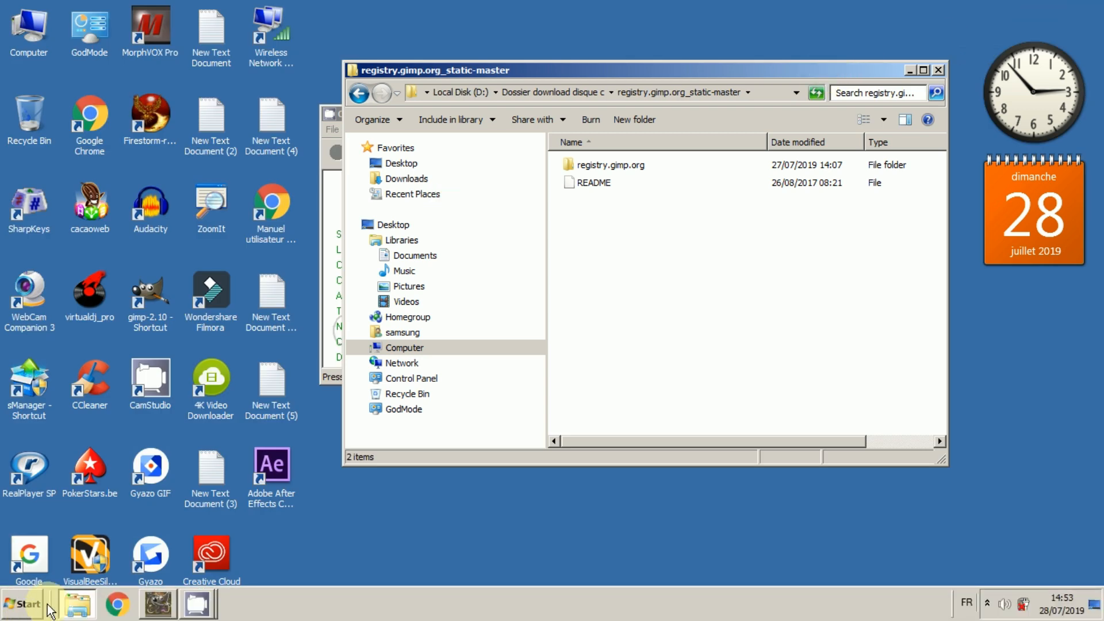
{"action": "left_click", "coordinate": [162, 606]}
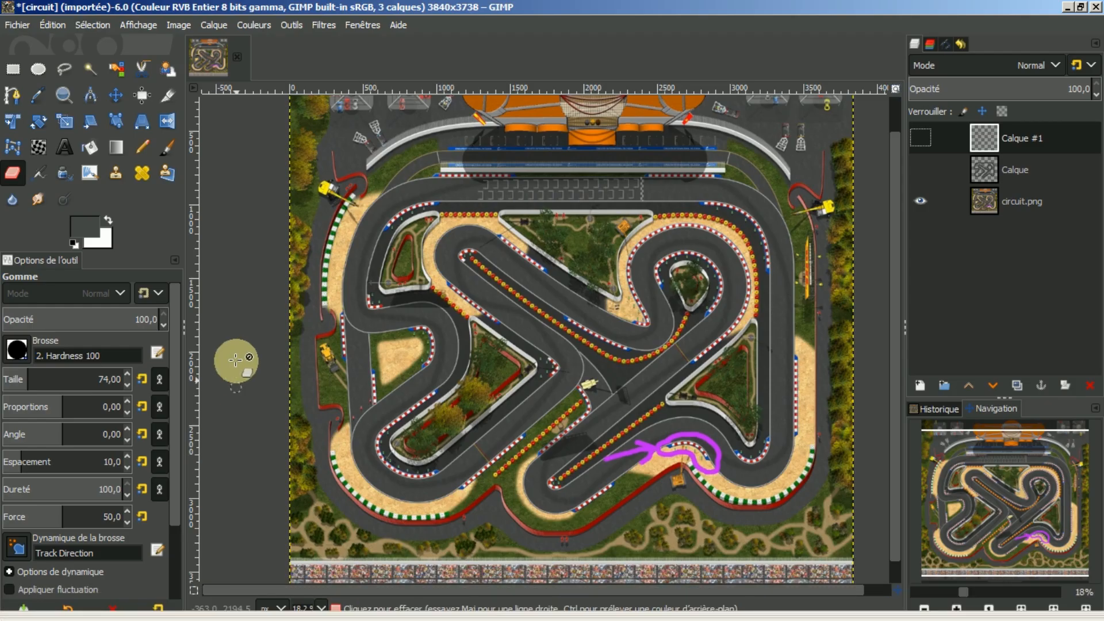
{"action": "left_click", "coordinate": [53, 24]}
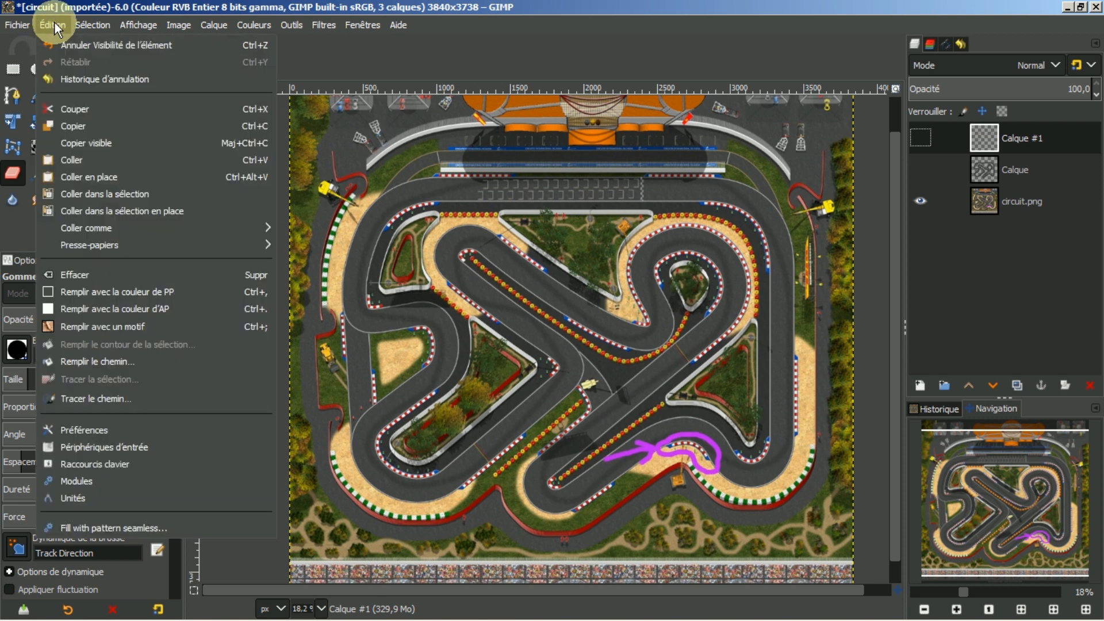
{"action": "left_click", "coordinate": [87, 428]}
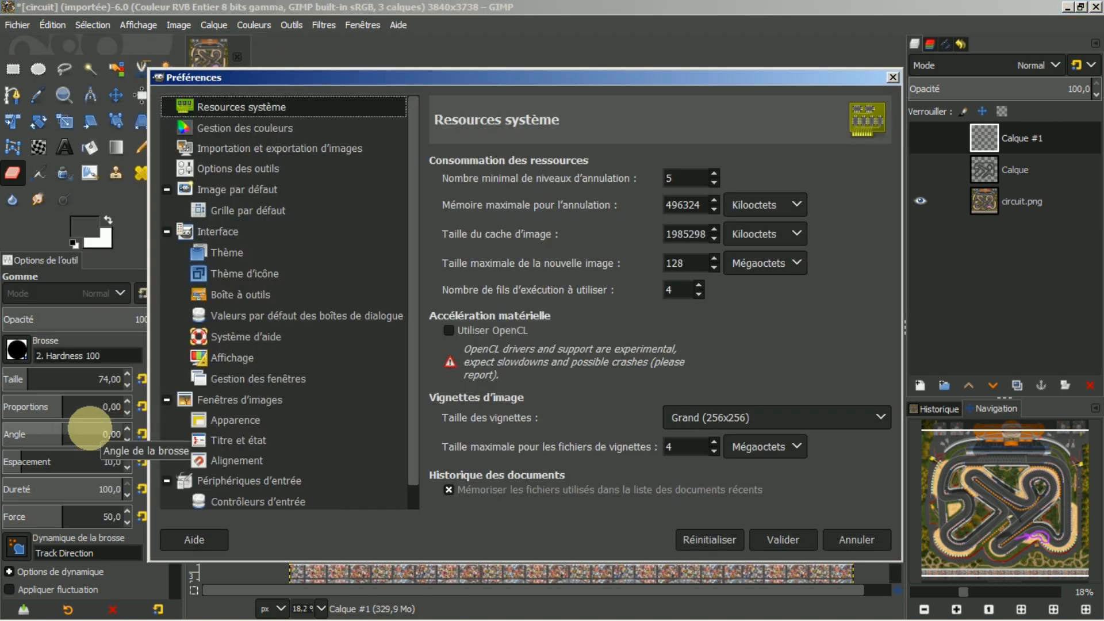
{"action": "left_click_drag", "start_coordinate": [415, 272], "coordinate": [430, 397]}
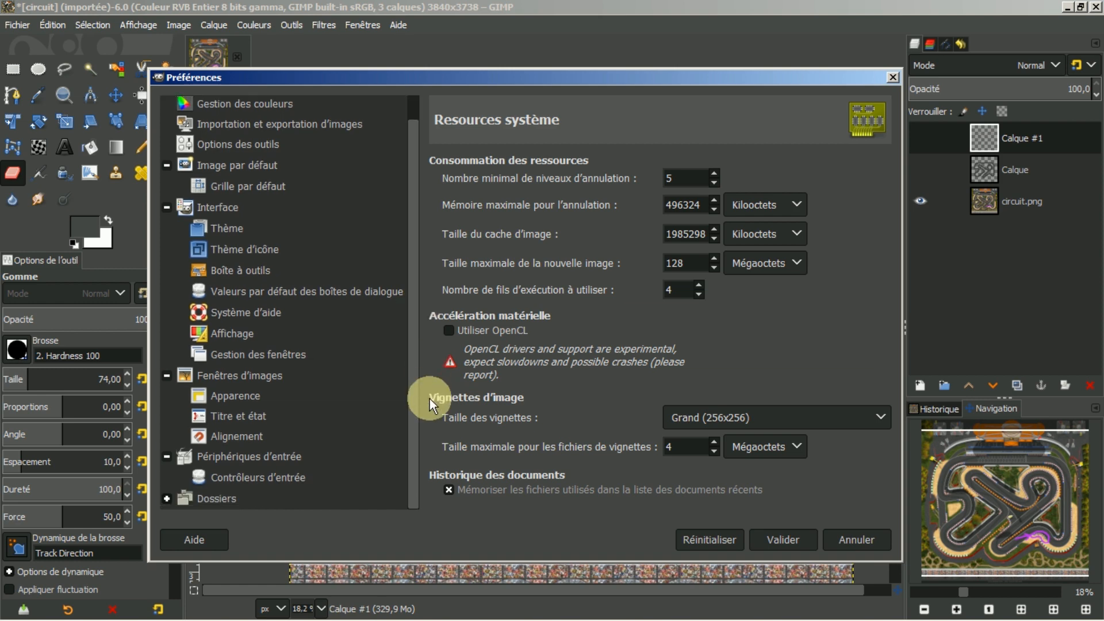
{"action": "left_click", "coordinate": [166, 499]}
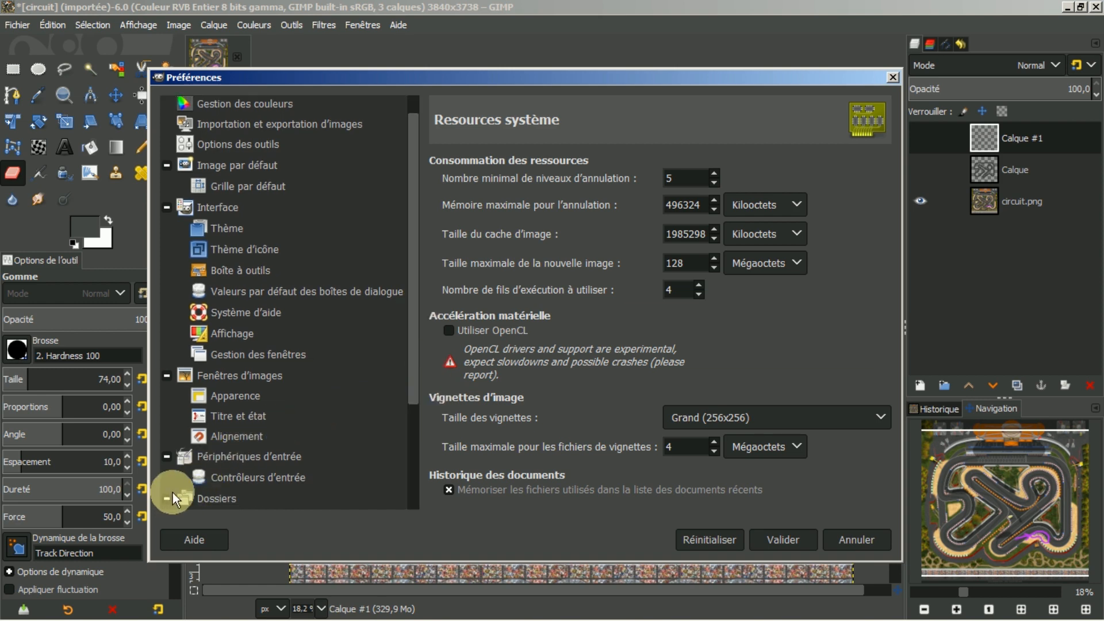
{"action": "scroll", "coordinate": [315, 437], "scroll_direction": "down", "scroll_amount": 5}
{"action": "scroll", "coordinate": [312, 438], "scroll_direction": "down", "scroll_amount": 1}
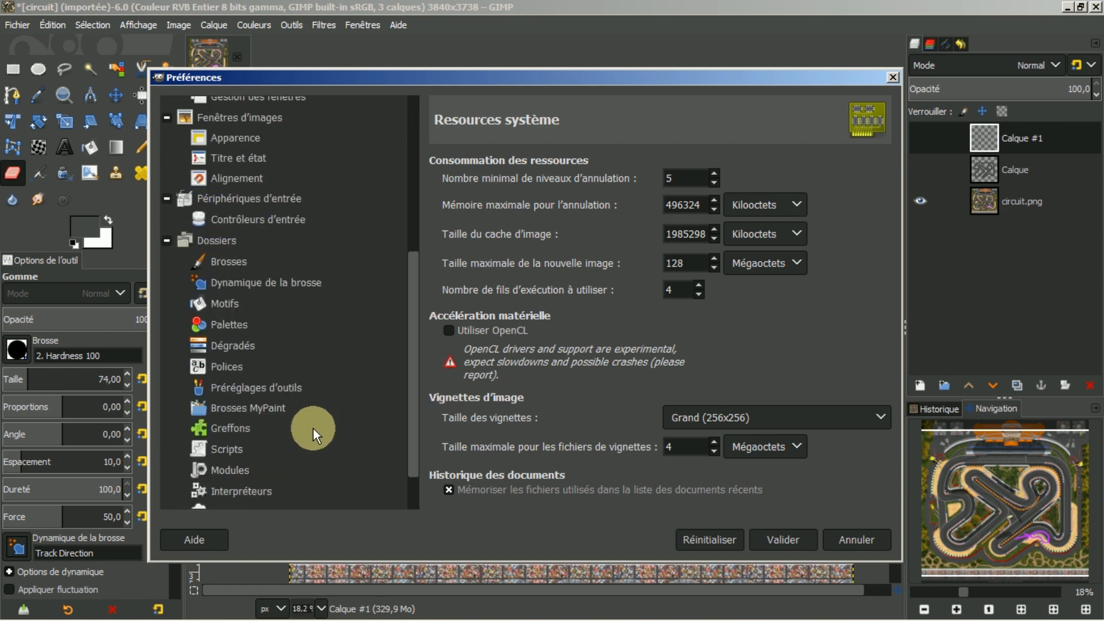
{"action": "left_click", "coordinate": [230, 447]}
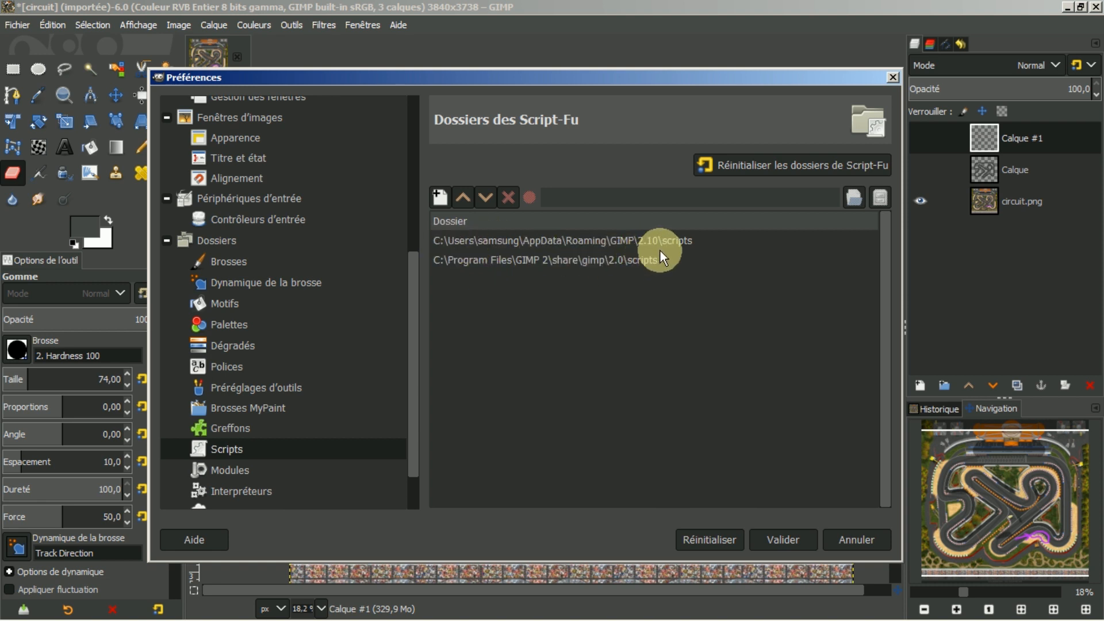
{"action": "left_click", "coordinate": [637, 240]}
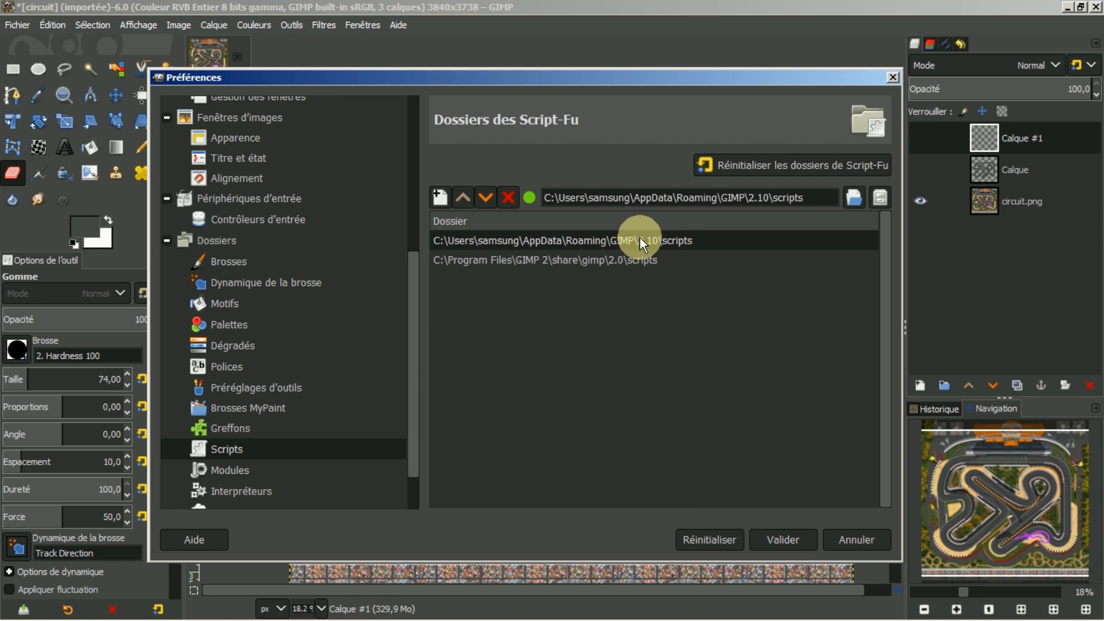
Step: Show the user's GIMP scripts folder in the file explorer, and place its window beside the registry.gimp.org_static-master window
{"action": "left_click", "coordinate": [880, 199]}
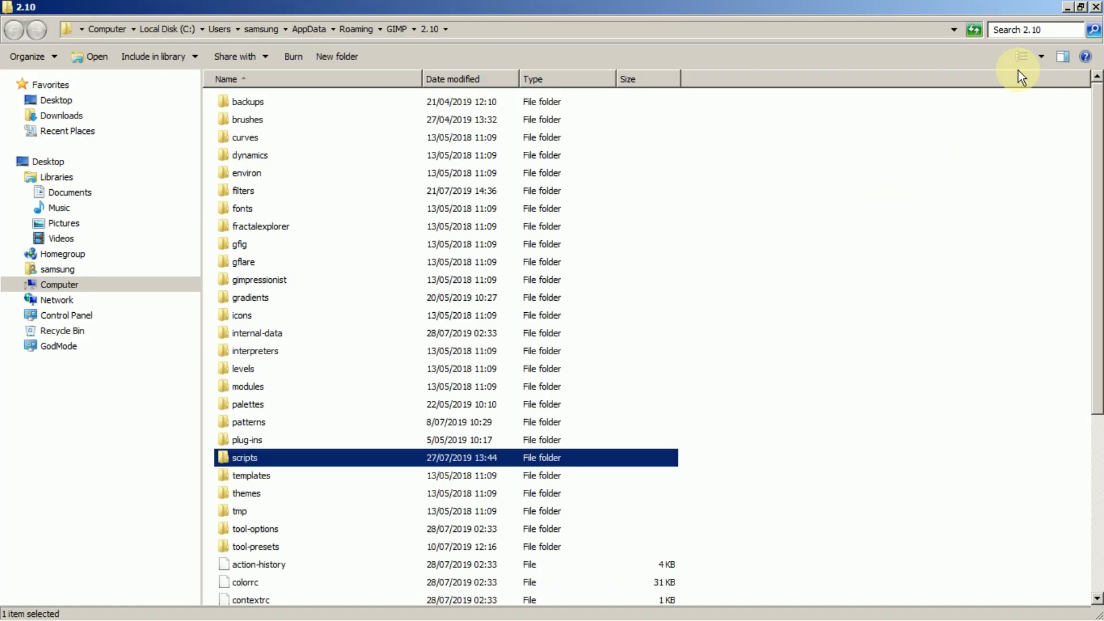
{"action": "left_click", "coordinate": [1081, 7]}
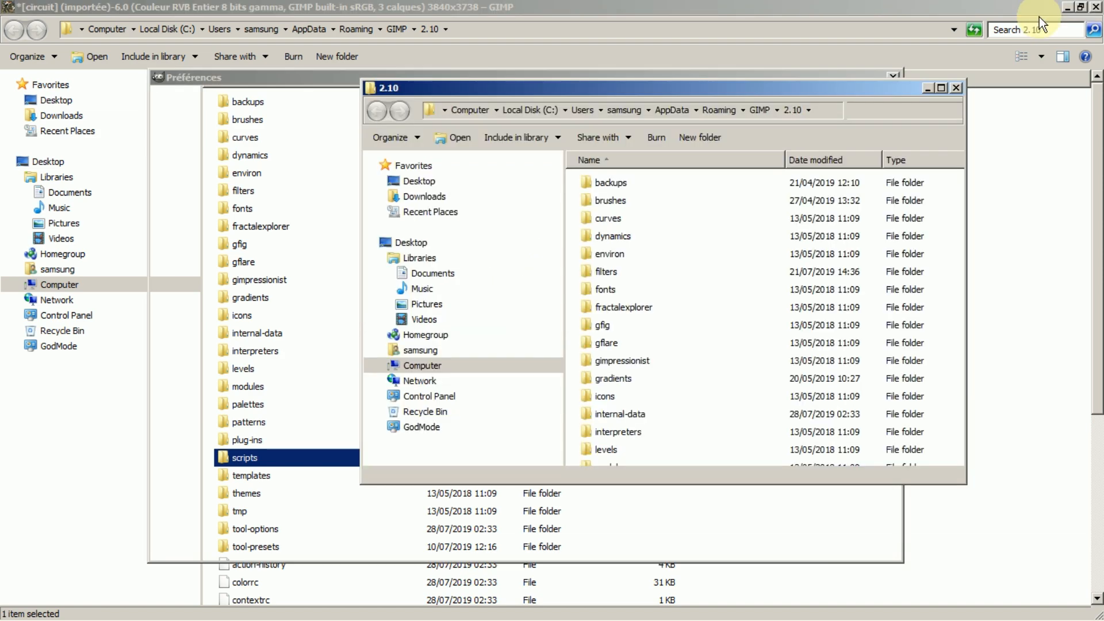
{"action": "left_click_drag", "start_coordinate": [823, 84], "coordinate": [534, 93]}
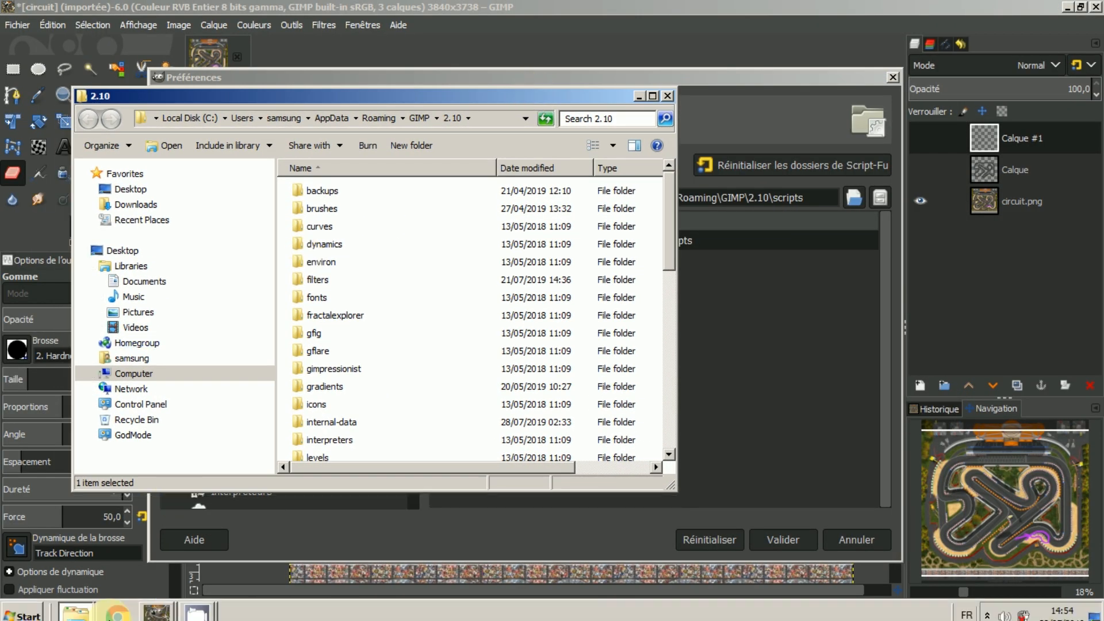
{"action": "left_click", "coordinate": [74, 608]}
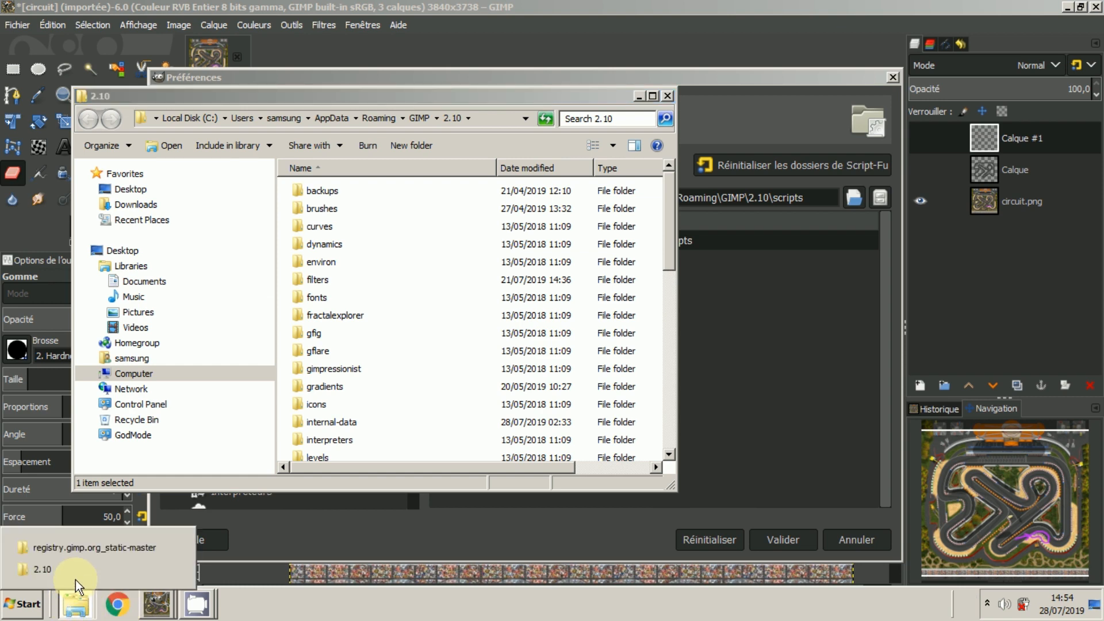
{"action": "left_click", "coordinate": [85, 551]}
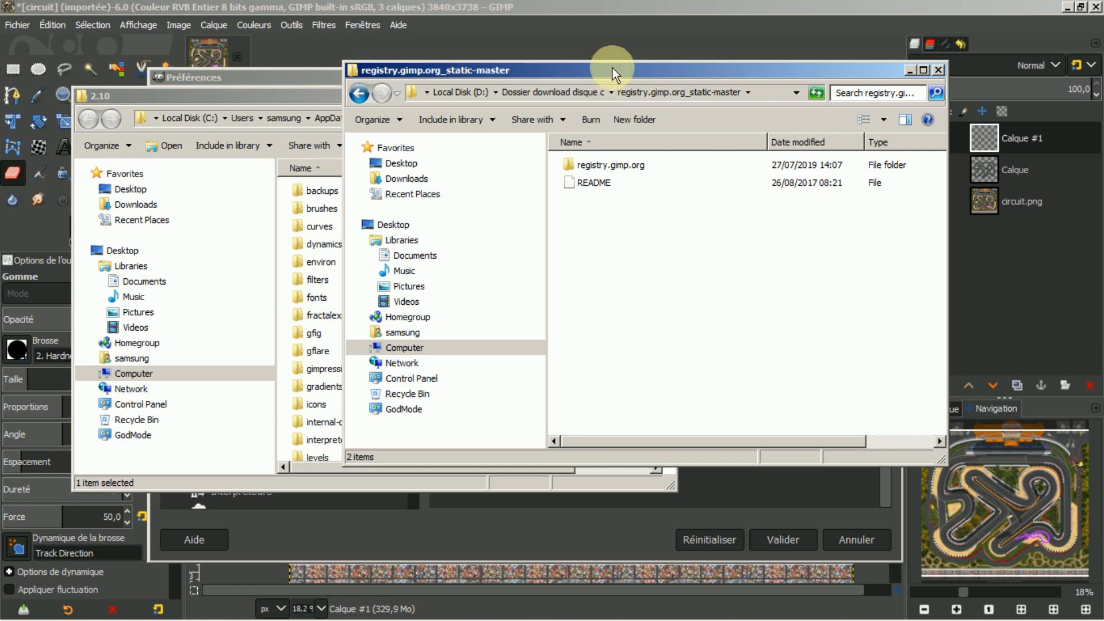
{"action": "left_click_drag", "start_coordinate": [613, 74], "coordinate": [838, 55]}
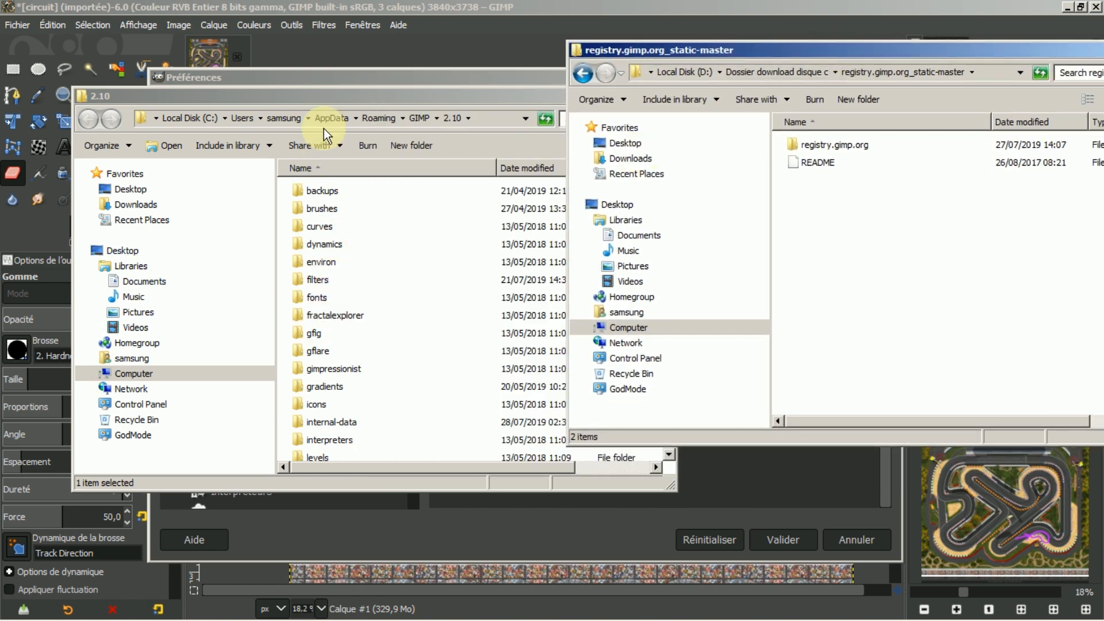
Step: Open the scripts folder inside the GIMP 2.10 user folder
{"action": "scroll", "coordinate": [352, 240], "scroll_direction": "down", "scroll_amount": 2}
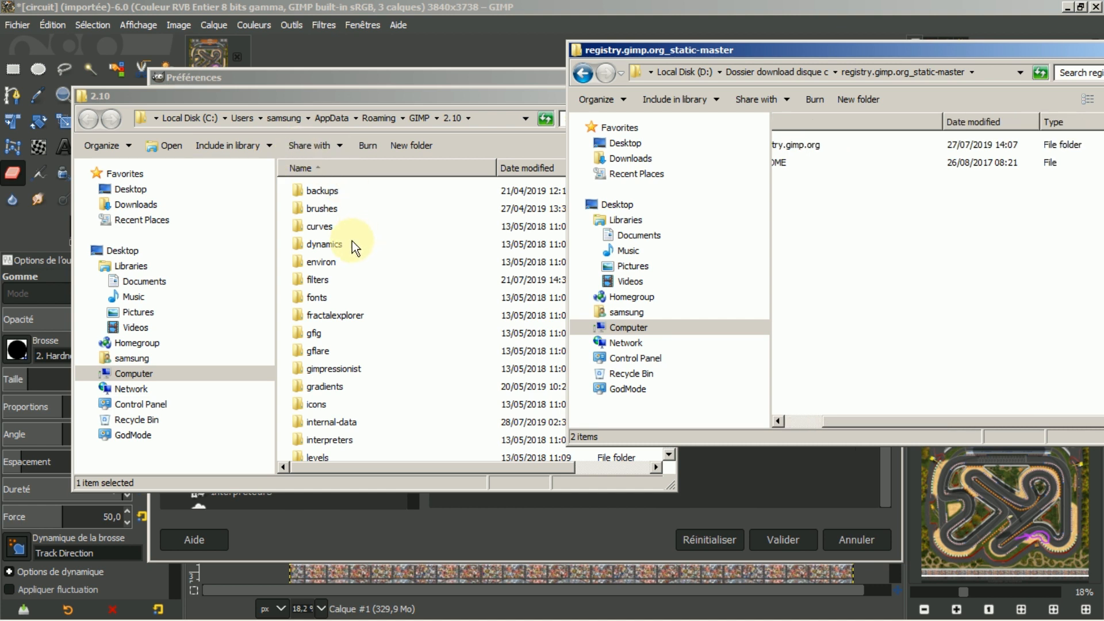
{"action": "scroll", "coordinate": [344, 257], "scroll_direction": "down", "scroll_amount": 2}
{"action": "scroll", "coordinate": [327, 283], "scroll_direction": "up", "scroll_amount": 3}
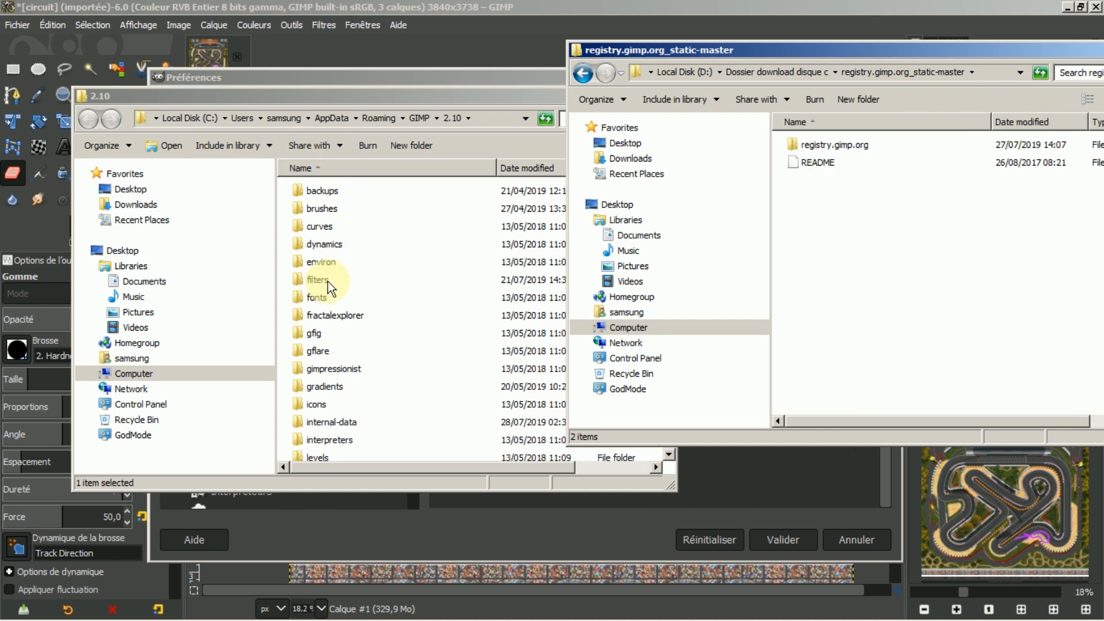
{"action": "left_click", "coordinate": [336, 96]}
{"action": "scroll", "coordinate": [368, 265], "scroll_direction": "down", "scroll_amount": 3}
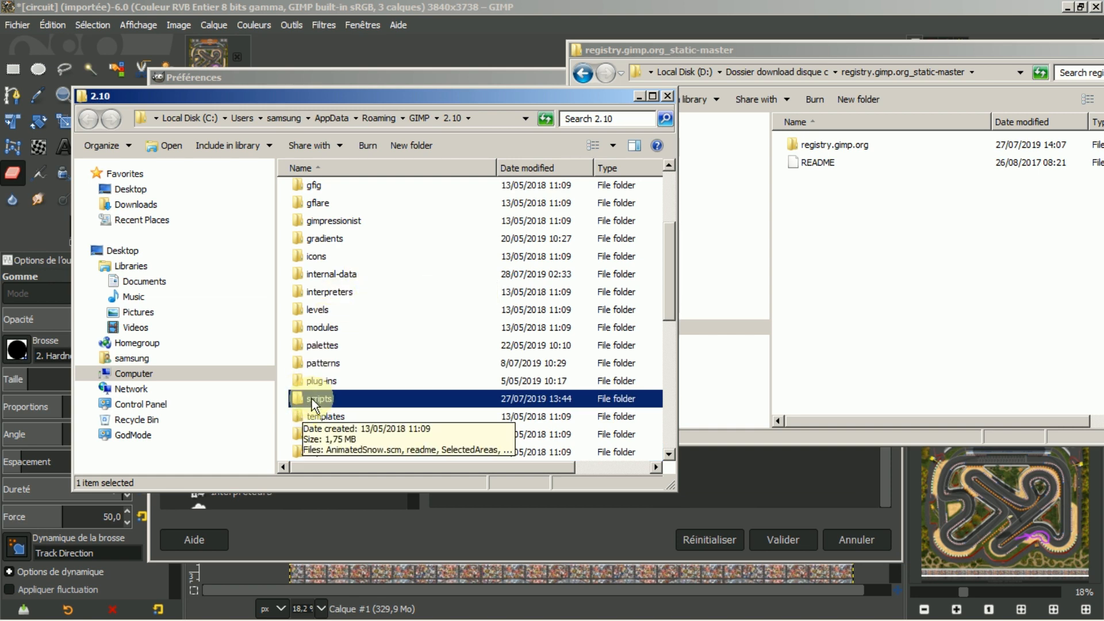
{"action": "double_click", "coordinate": [312, 400]}
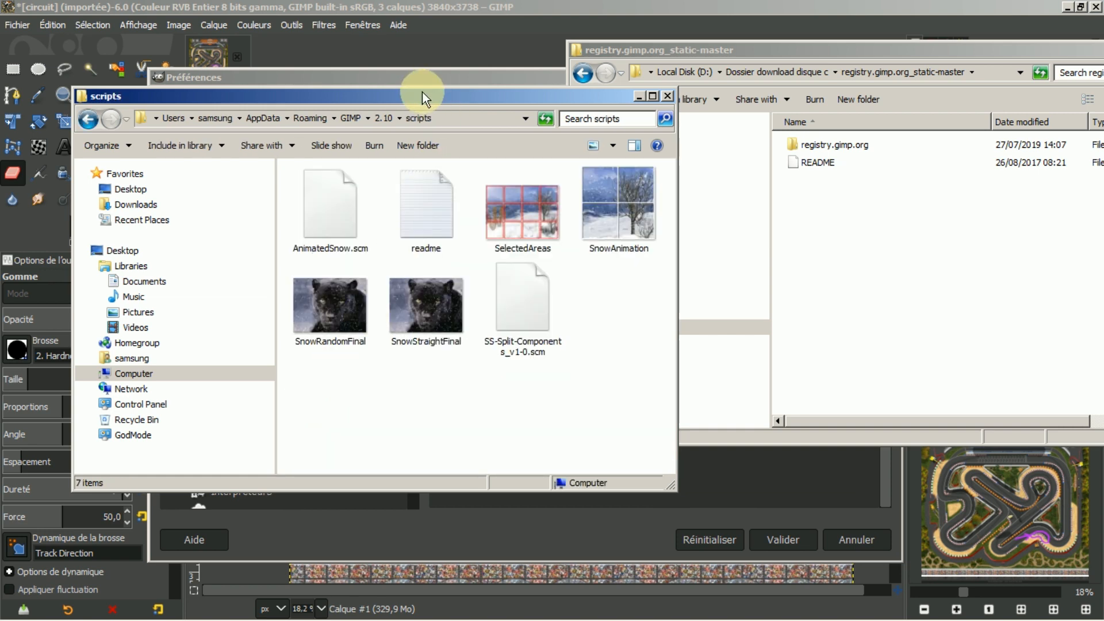
Step: Copy the registry.gimp.org folder from registry.gimp.org_static-master into the GIMP 2.10 user scripts folder
{"action": "left_click_drag", "start_coordinate": [422, 93], "coordinate": [376, 84]}
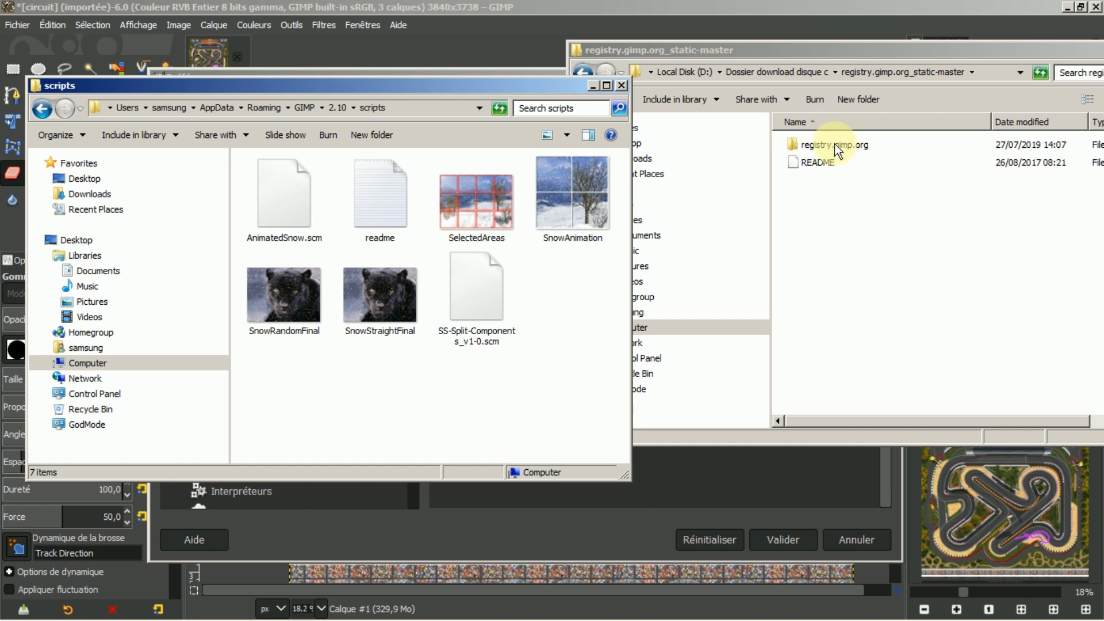
{"action": "left_click", "coordinate": [828, 147]}
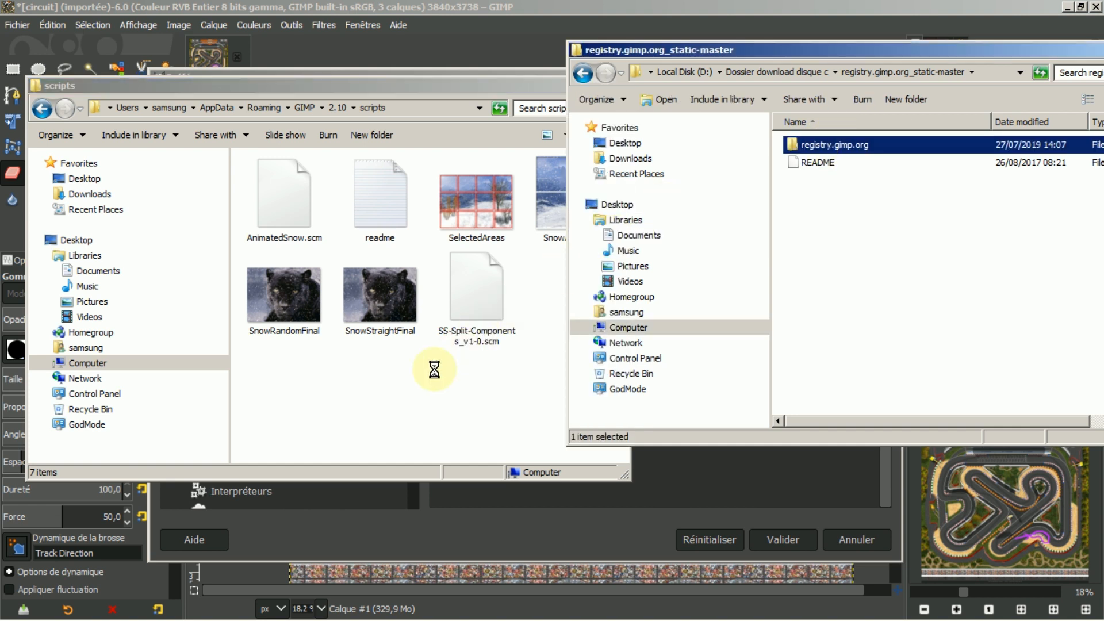
{"action": "left_click", "coordinate": [324, 397]}
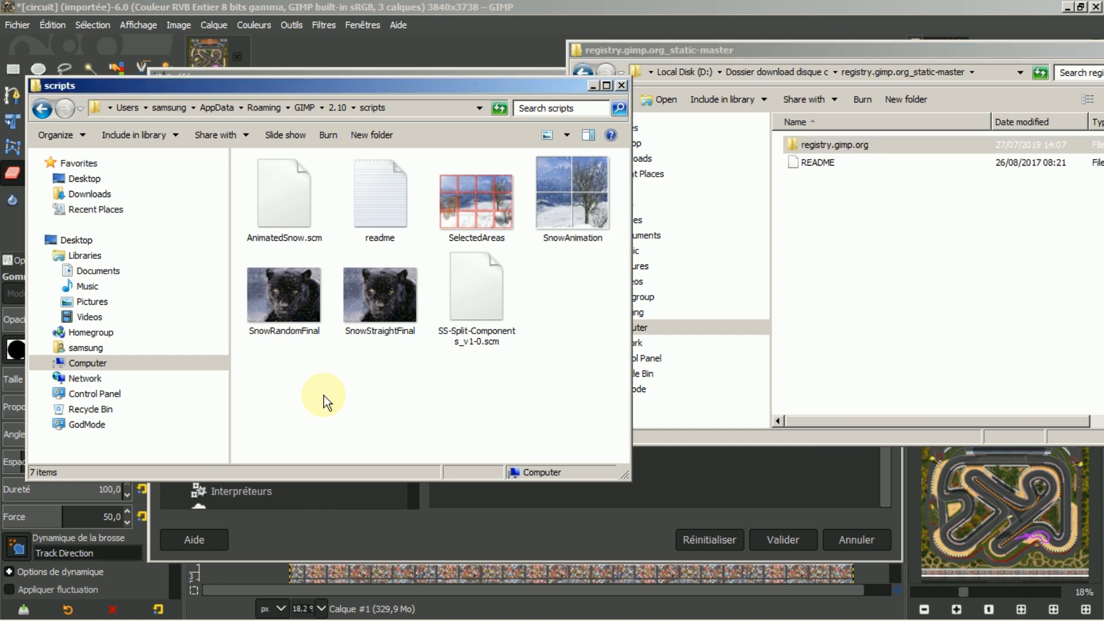
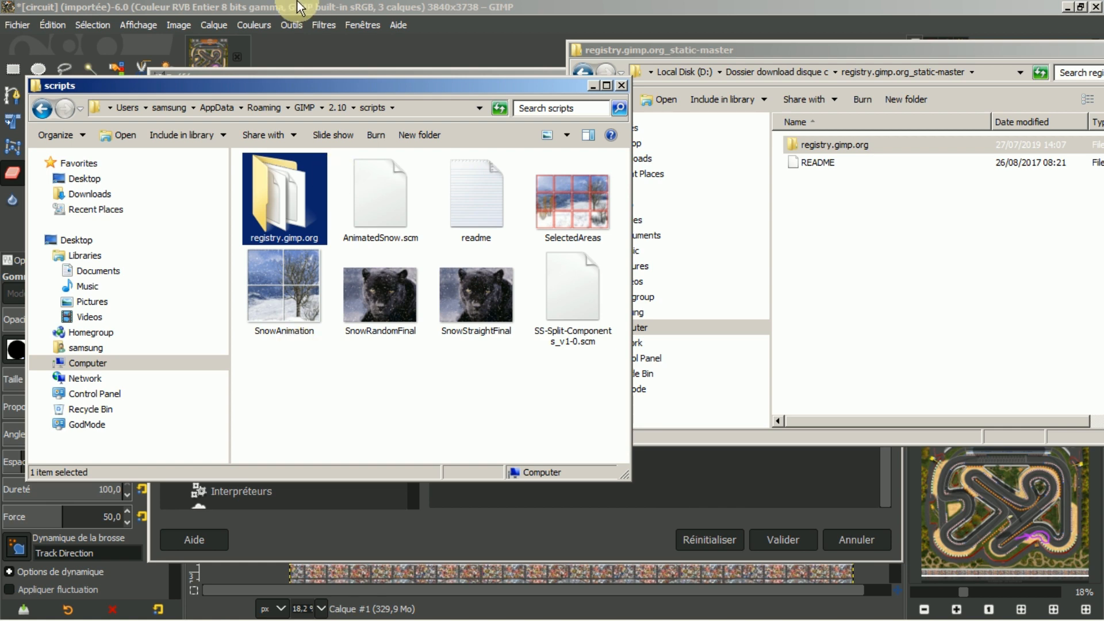
Step: Close both file explorer windows and dismiss GIMP's preferences without changing the folder settings
{"action": "left_click", "coordinate": [620, 87]}
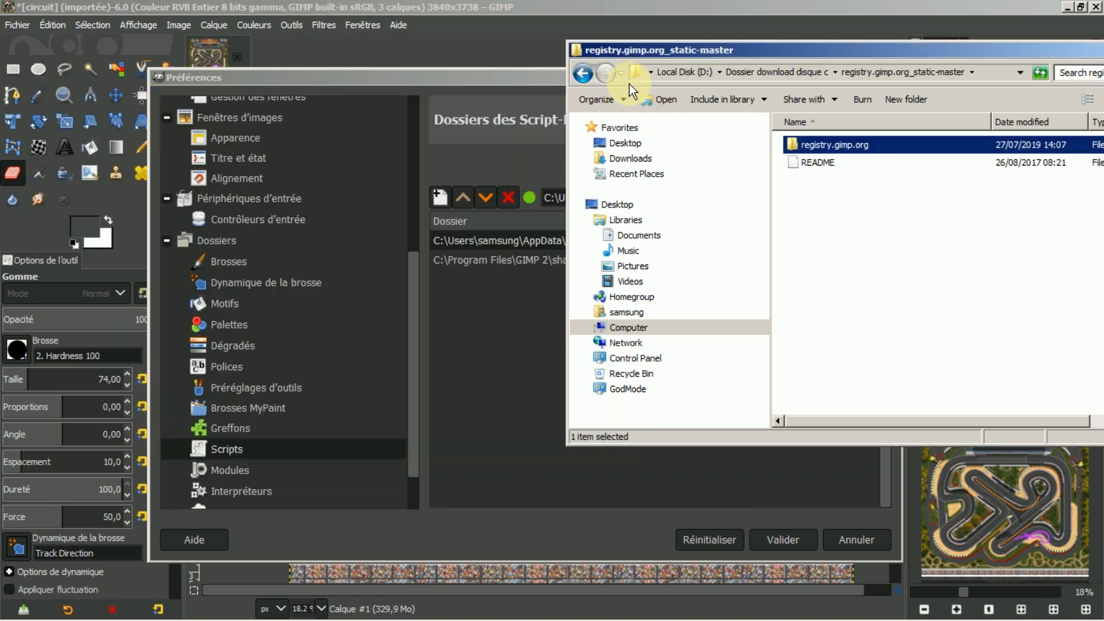
{"action": "left_click_drag", "start_coordinate": [852, 44], "coordinate": [619, 68]}
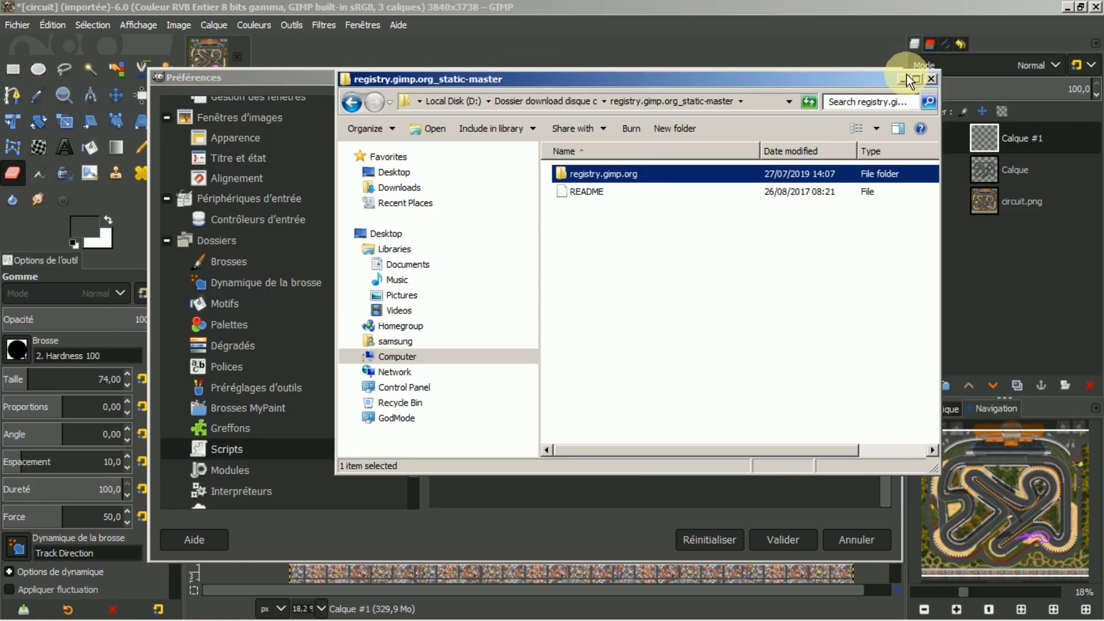
{"action": "left_click", "coordinate": [931, 78]}
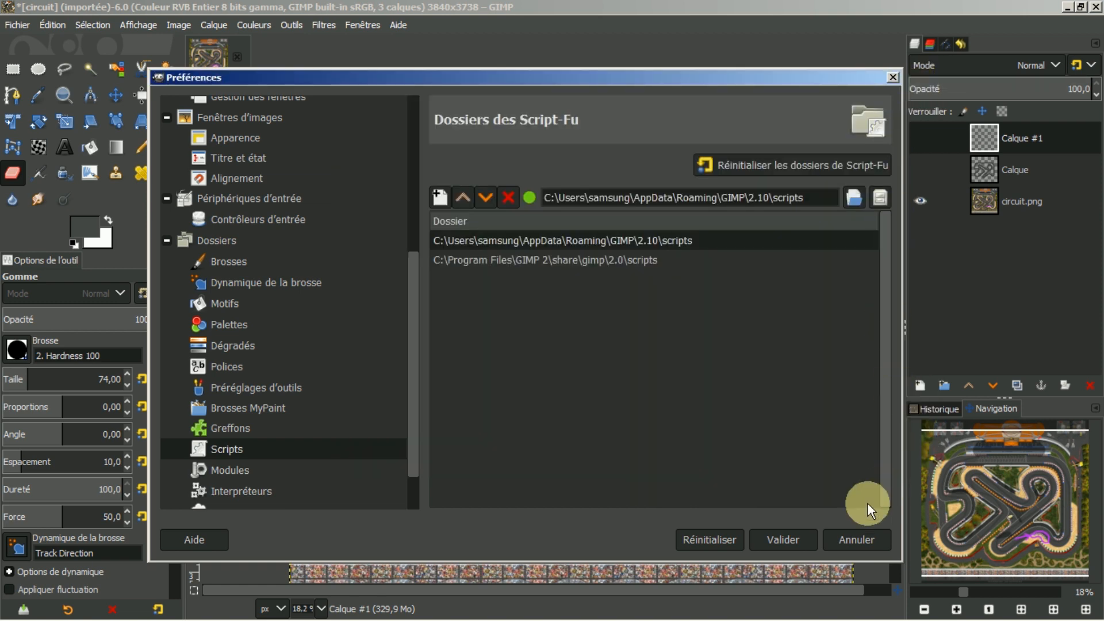
{"action": "left_click", "coordinate": [854, 536]}
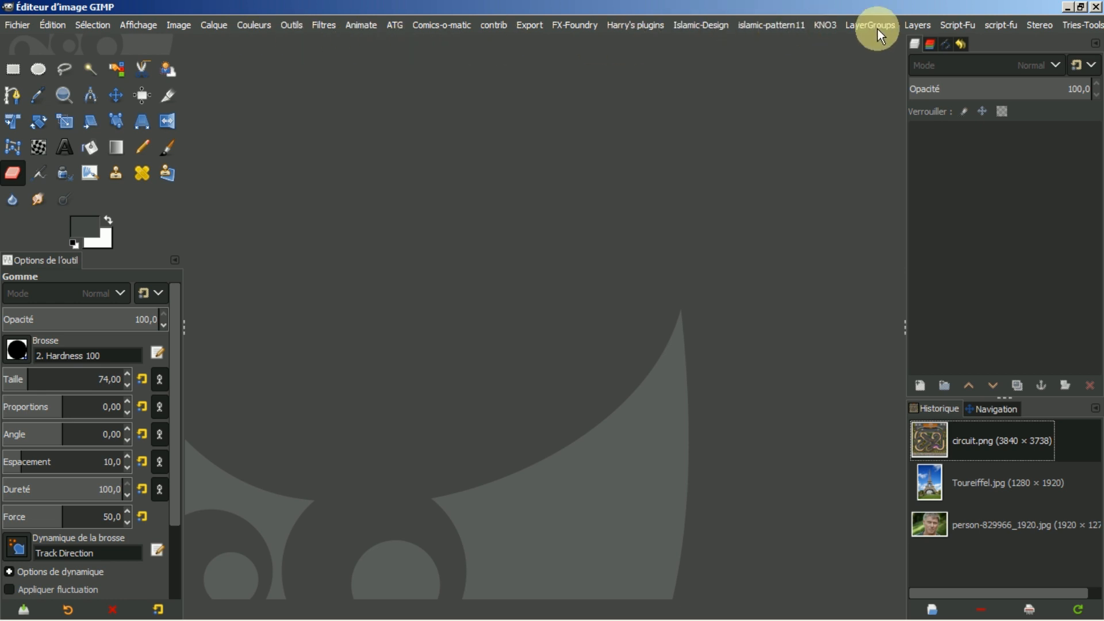
Step: Examine the script menus along the whole menu bar up to Aide, and the script groups among the filters
{"action": "left_click", "coordinate": [1081, 8]}
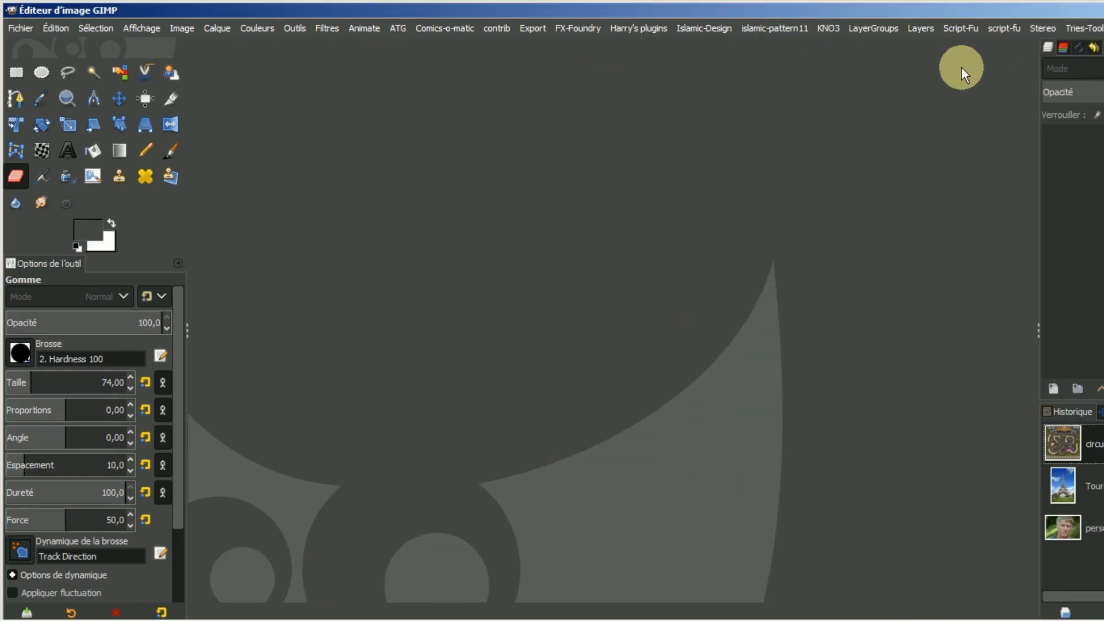
{"action": "left_click_drag", "start_coordinate": [848, 15], "coordinate": [533, 70]}
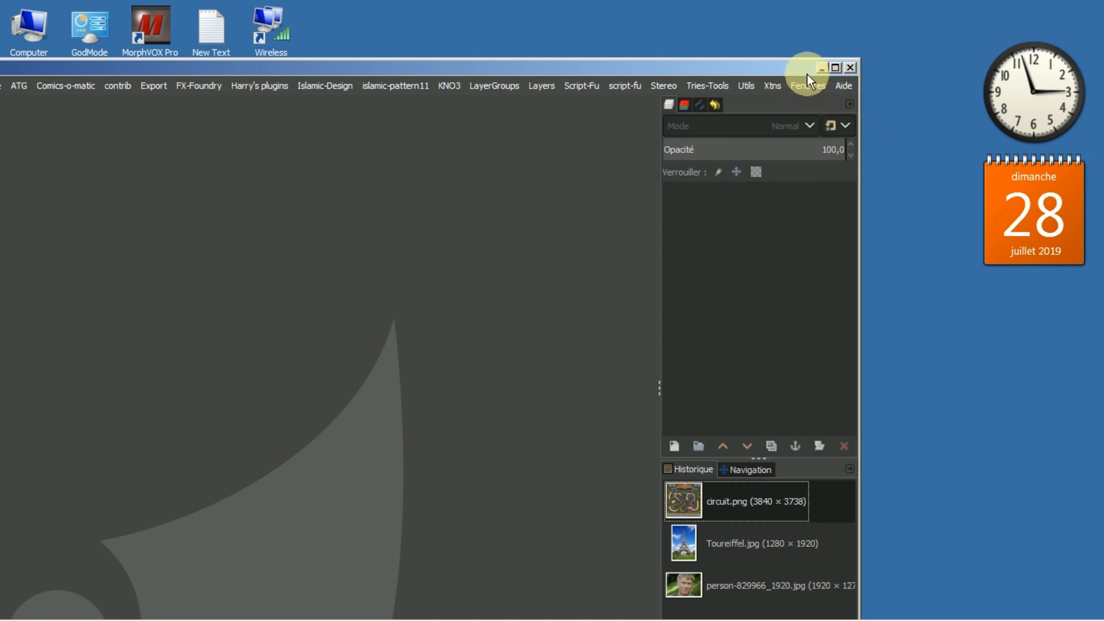
{"action": "left_click_drag", "start_coordinate": [738, 67], "coordinate": [908, 54]}
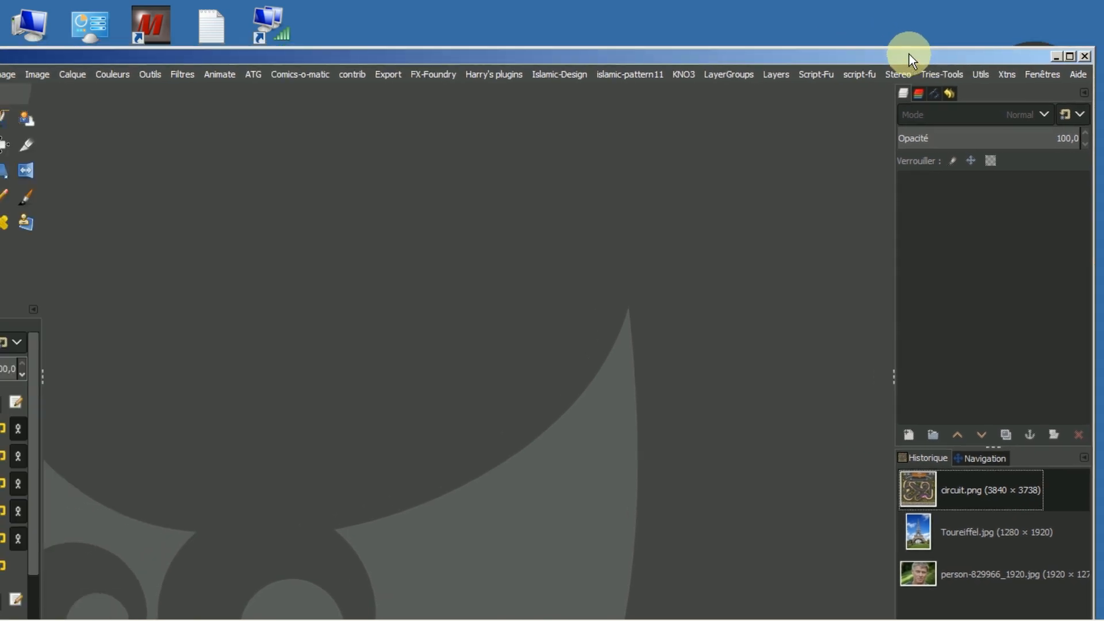
{"action": "left_click", "coordinate": [1067, 57]}
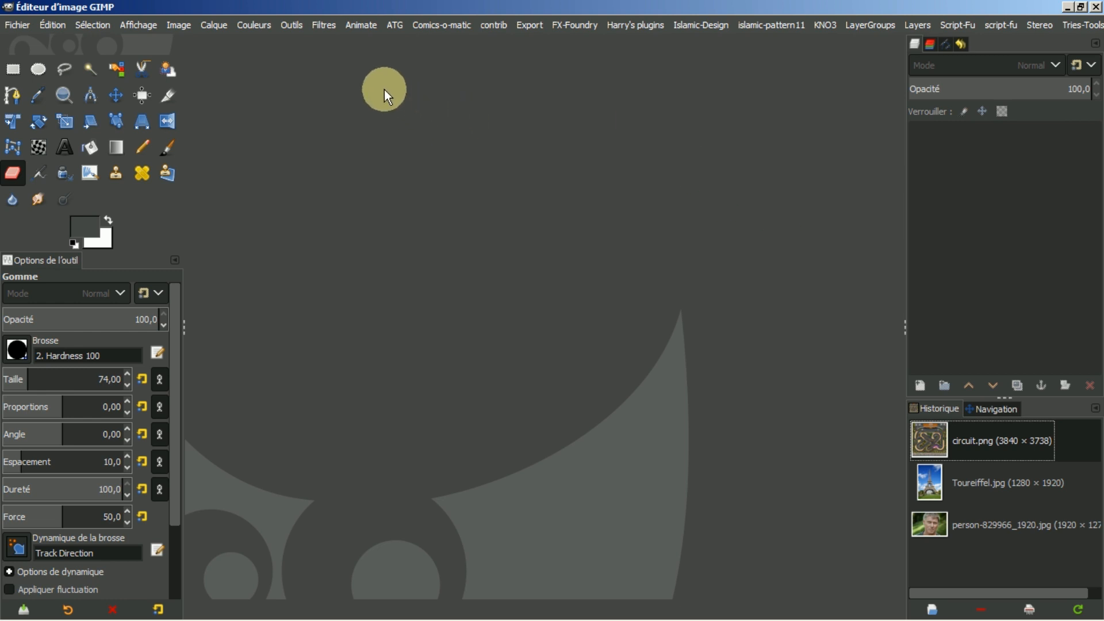
{"action": "left_click", "coordinate": [319, 26]}
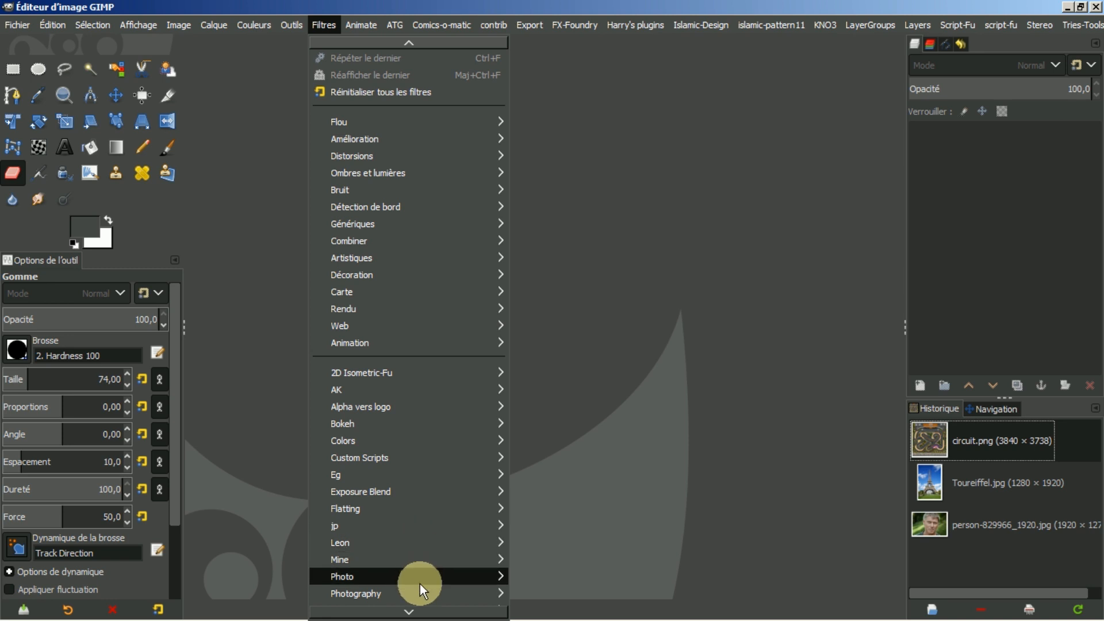
{"action": "mouse_move", "coordinate": [409, 610]}
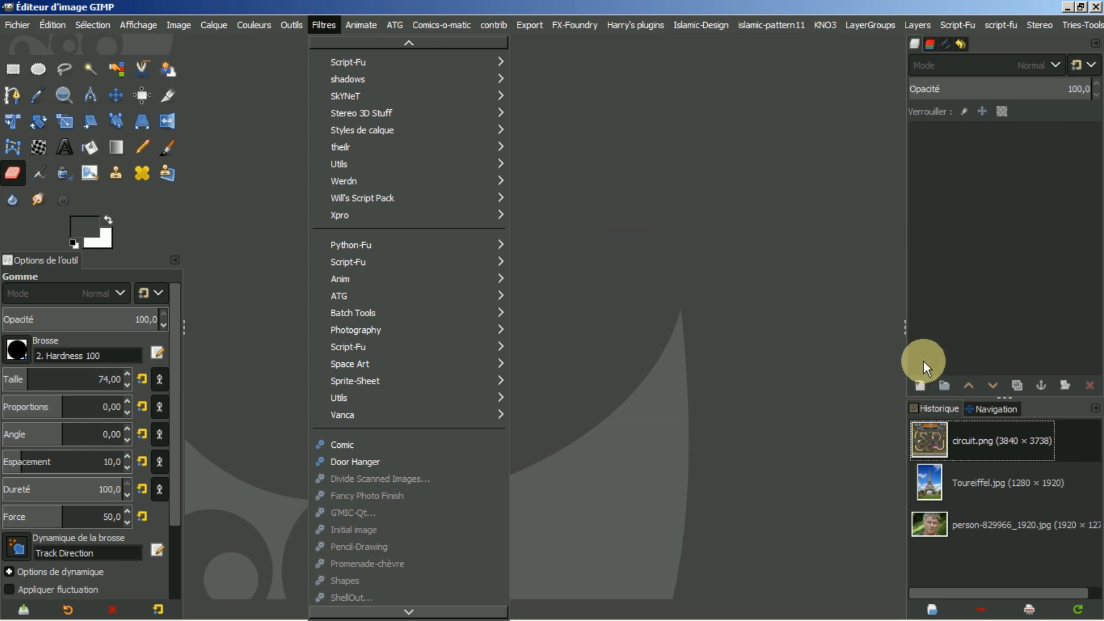
{"action": "left_click", "coordinate": [768, 243]}
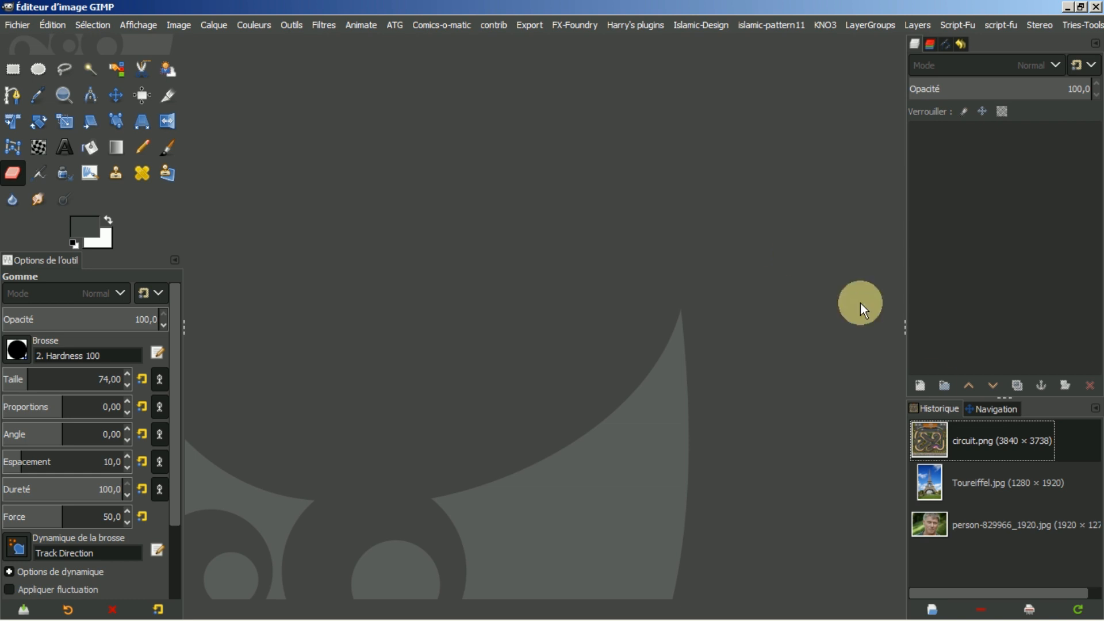
Step: Open the recent image person-829966_1920.jpg and apply the Warming or Cooling Filter with tone Warming - Wratten 85, Fill Entire layer and opacity 25
{"action": "left_click", "coordinate": [966, 526]}
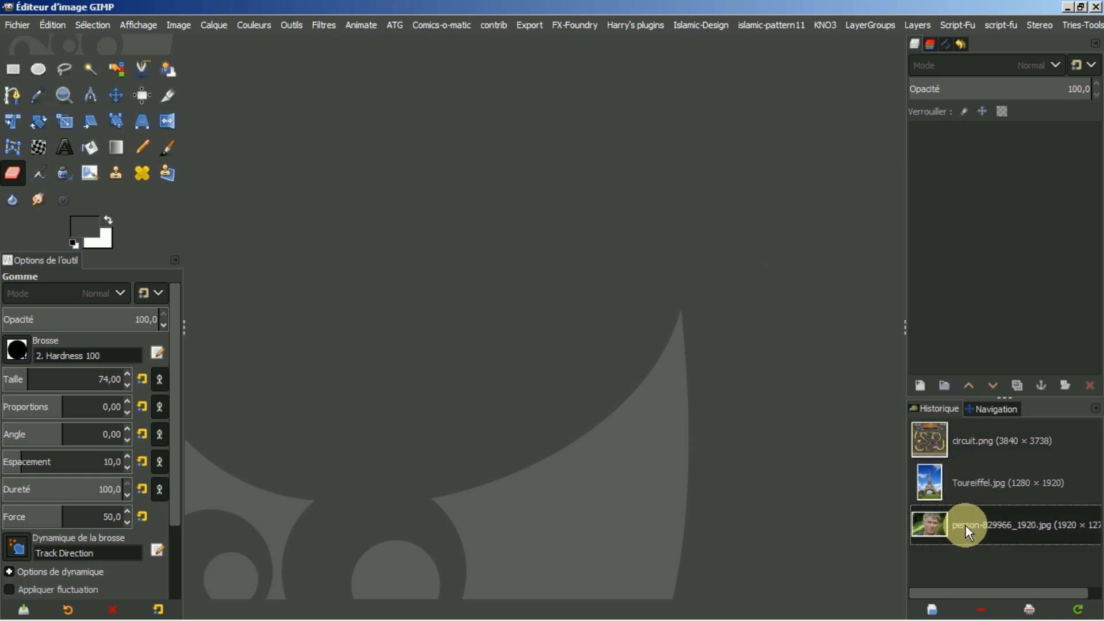
{"action": "double_click", "coordinate": [965, 527]}
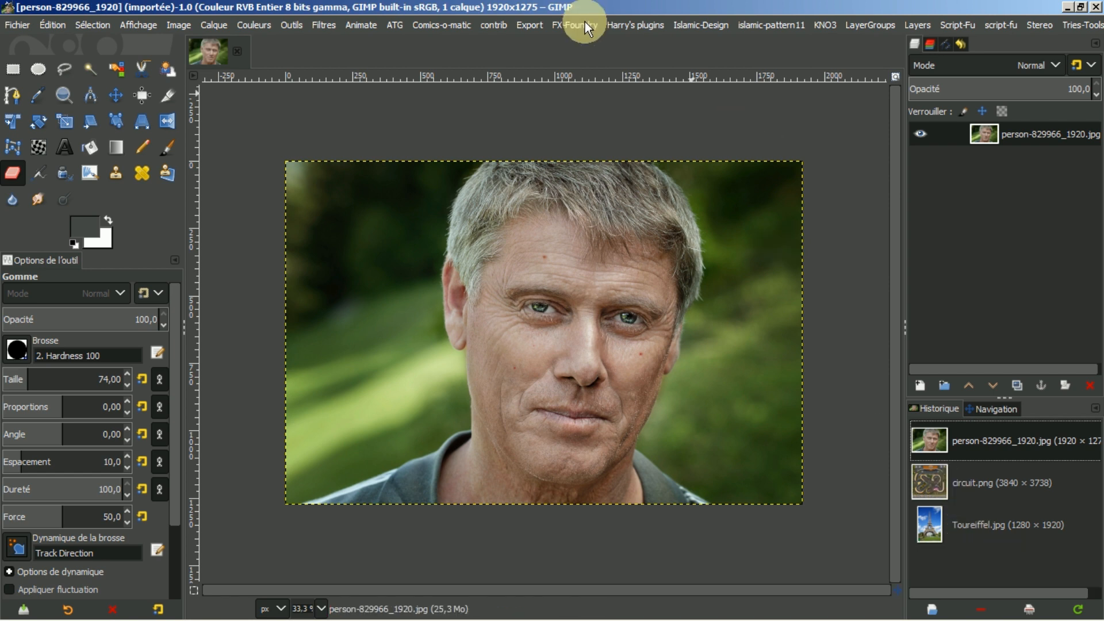
{"action": "left_click", "coordinate": [248, 19]}
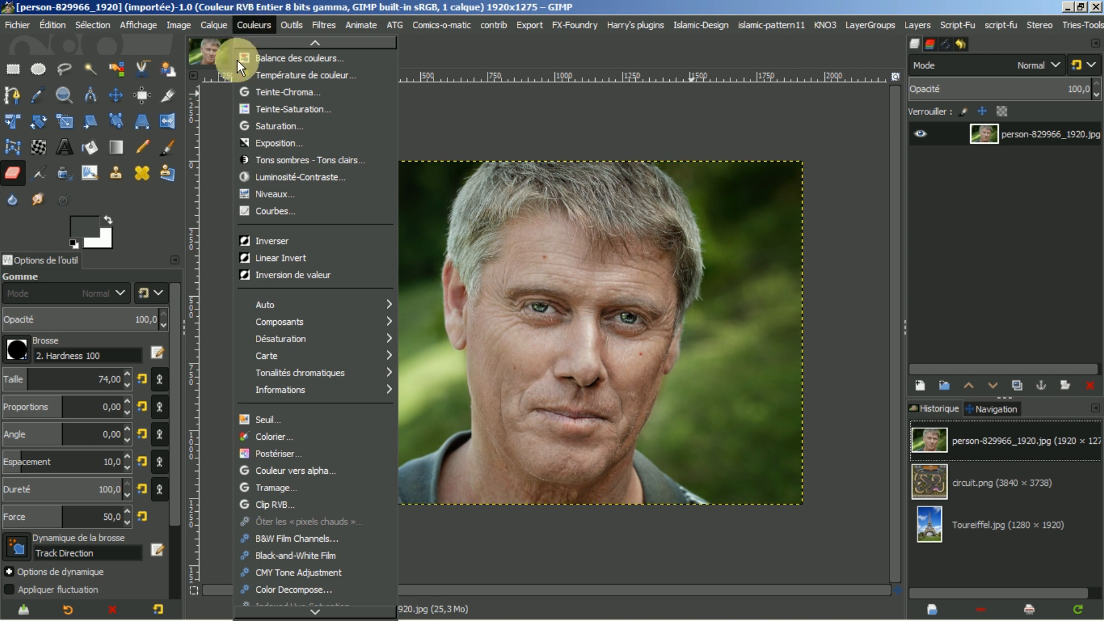
{"action": "mouse_move", "coordinate": [315, 612]}
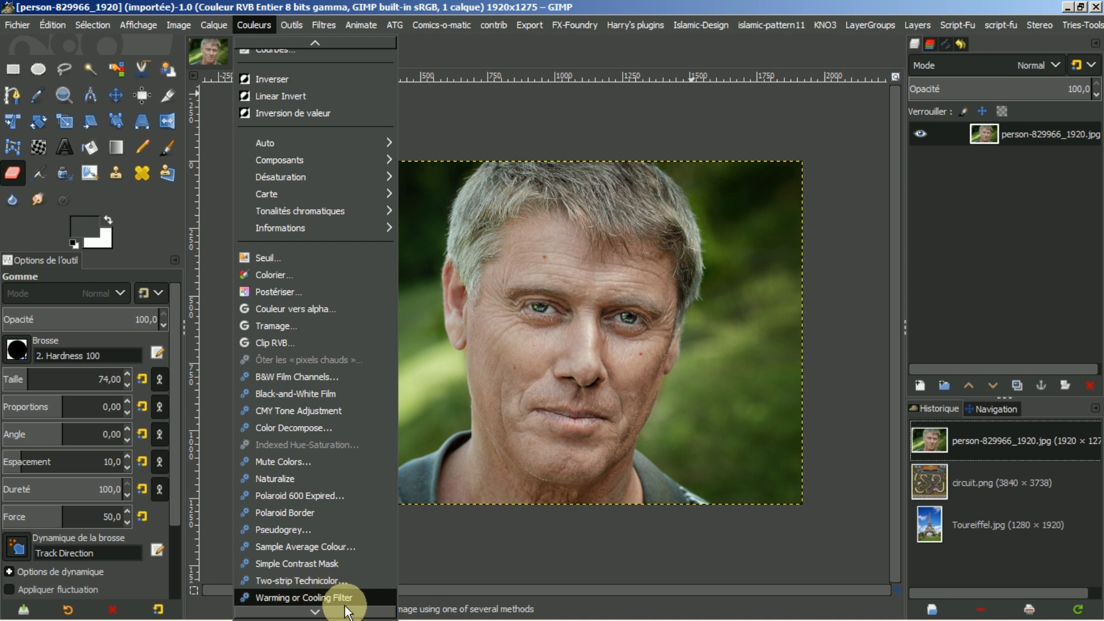
{"action": "left_click", "coordinate": [285, 600]}
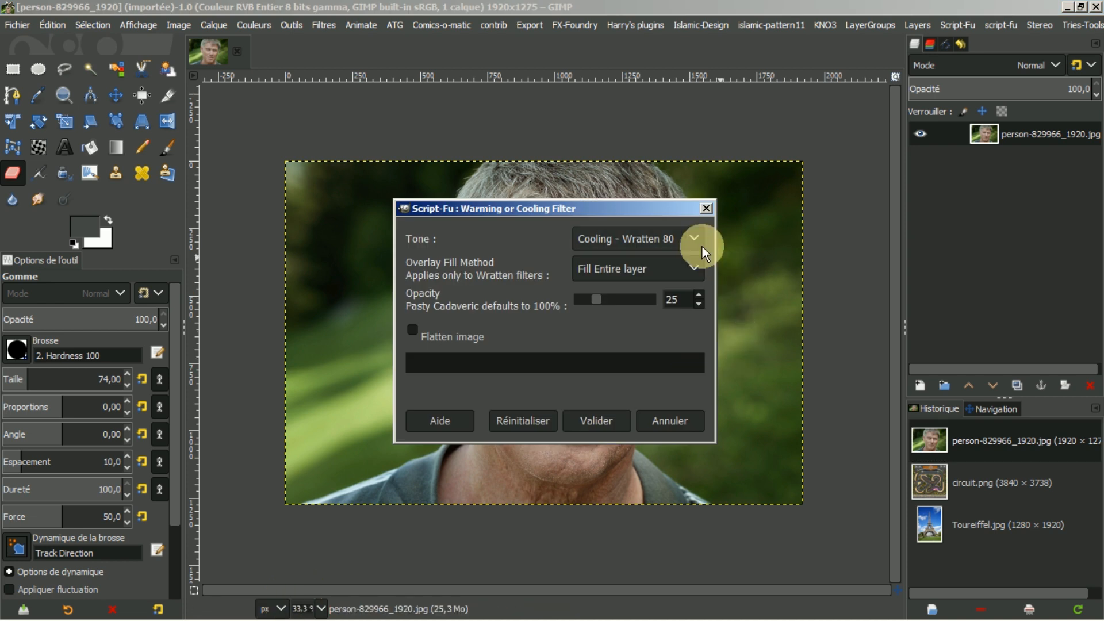
{"action": "left_click", "coordinate": [695, 234]}
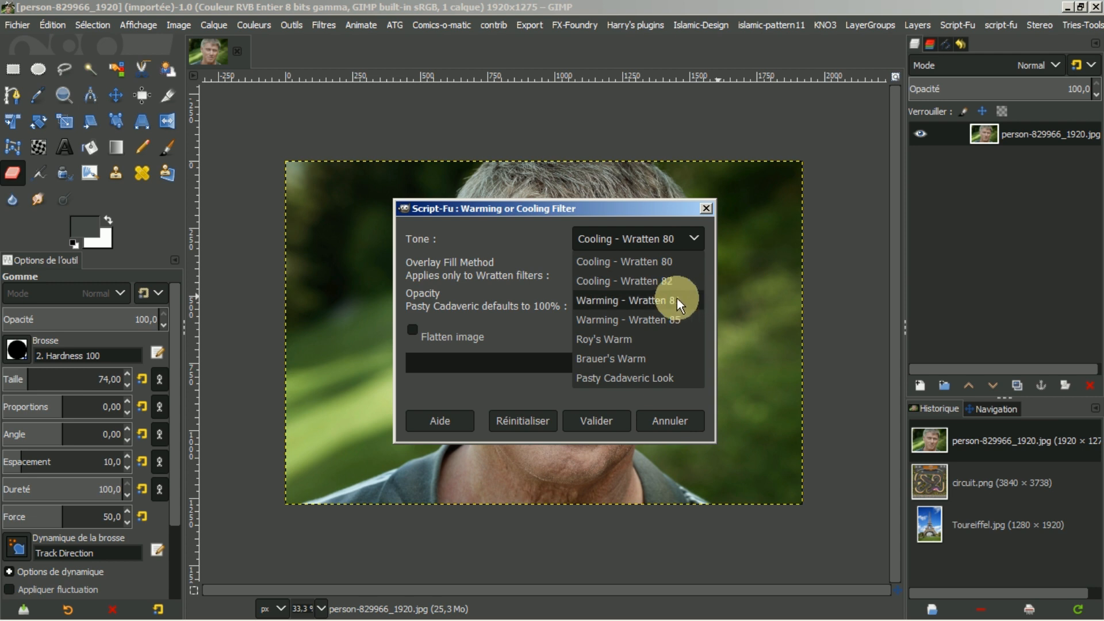
{"action": "left_click", "coordinate": [618, 320]}
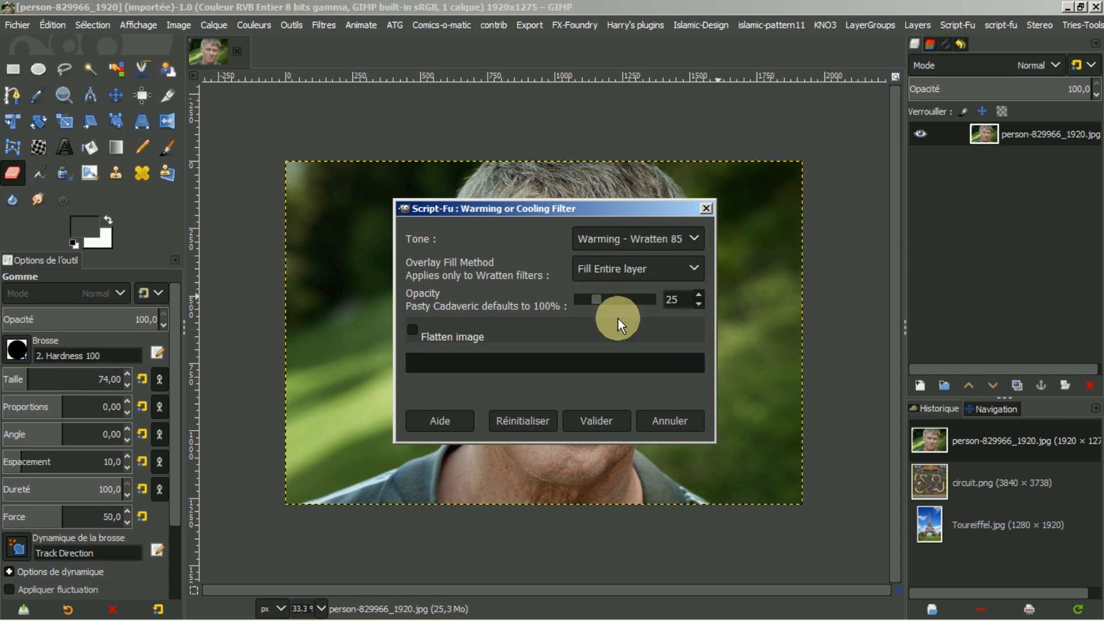
{"action": "left_click", "coordinate": [598, 415]}
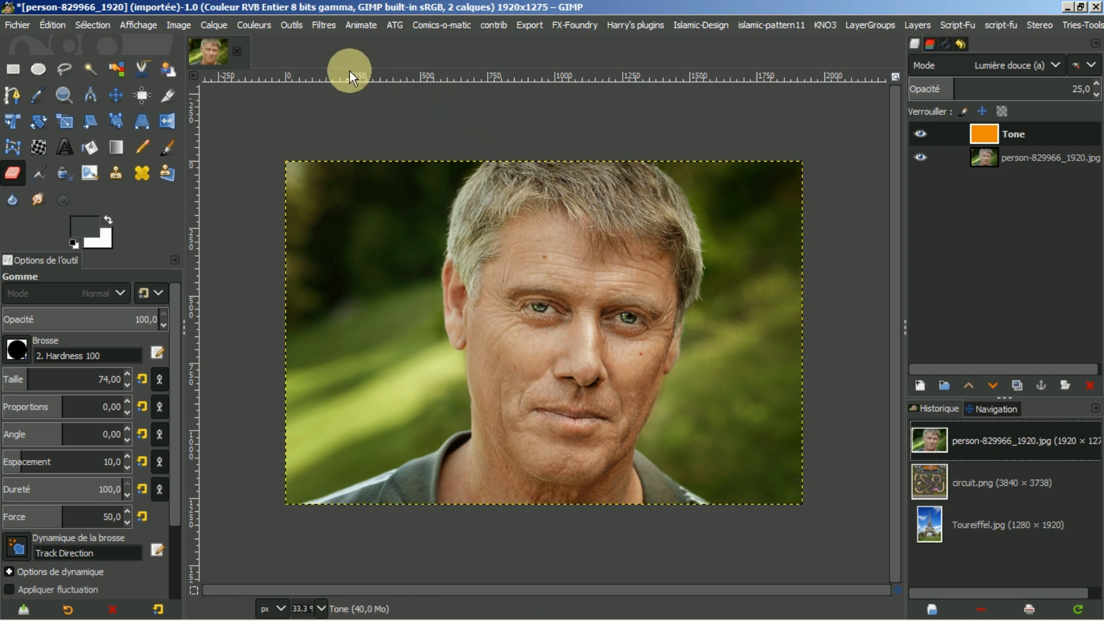
{"action": "left_click", "coordinate": [250, 24]}
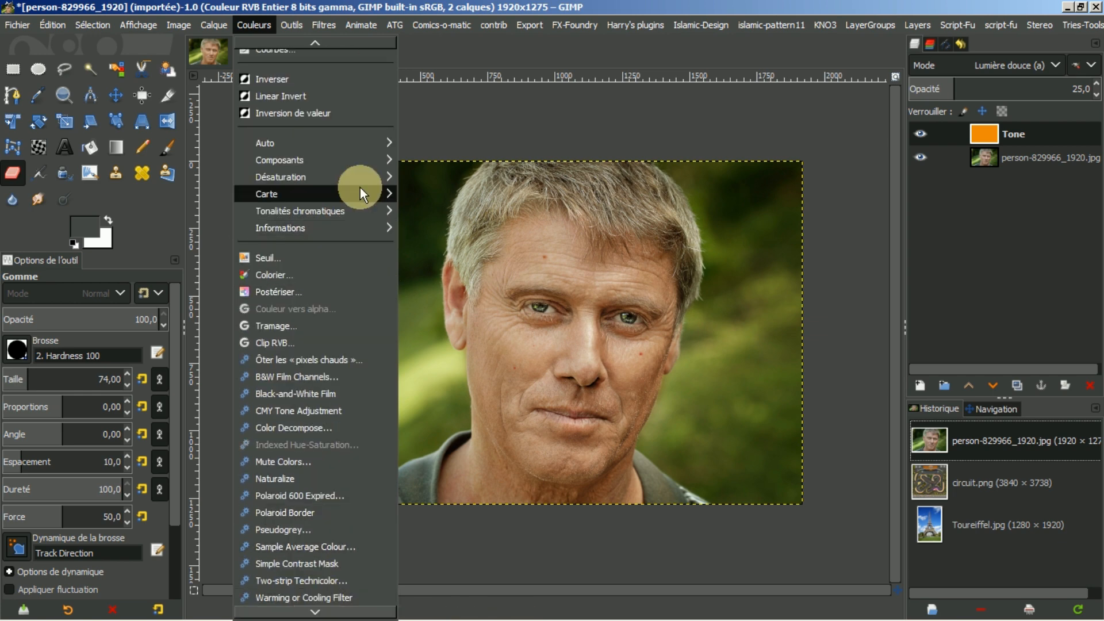
{"action": "mouse_move", "coordinate": [290, 23]}
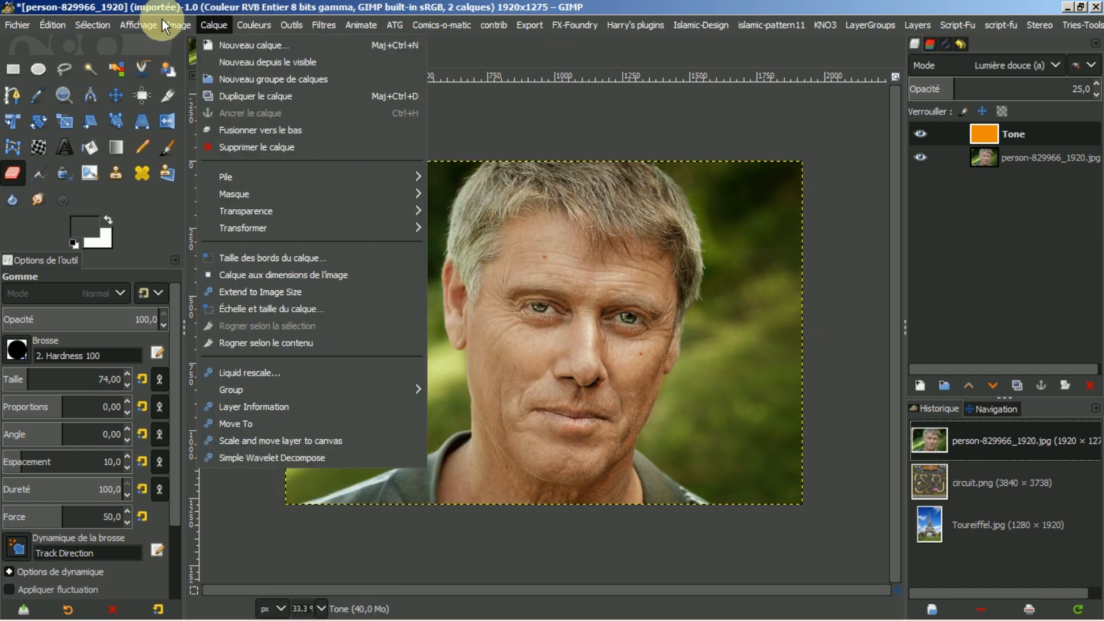
{"action": "mouse_move", "coordinate": [168, 23]}
{"action": "left_click", "coordinate": [520, 126]}
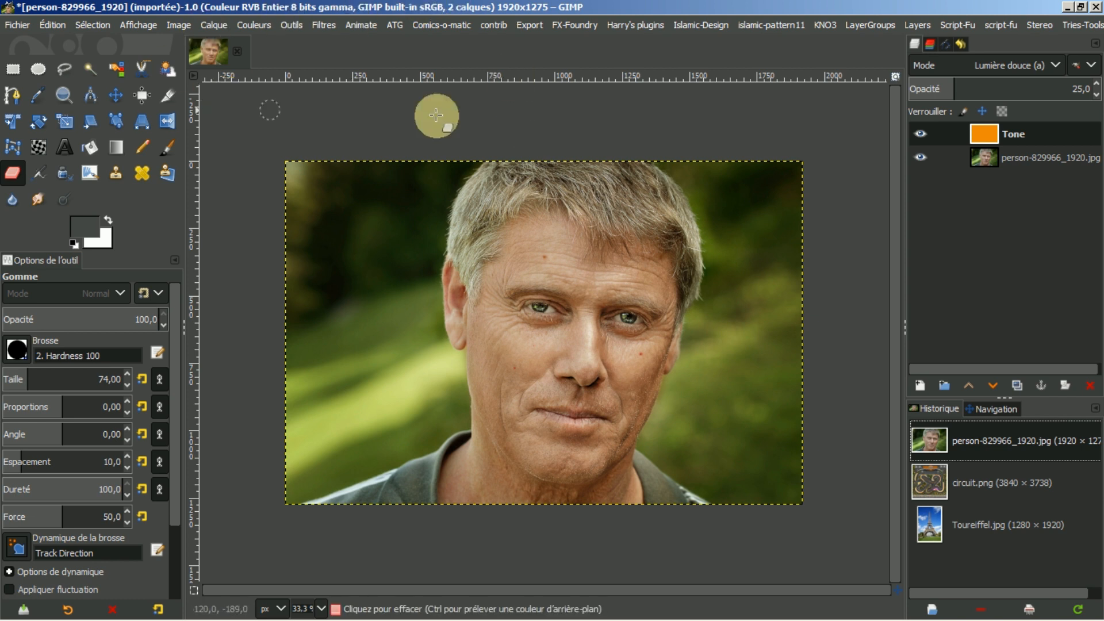
Step: Show the Script-Fu folders in GIMP's preferences and select the user's GIMP 2.10 scripts folder
{"action": "left_click", "coordinate": [49, 25]}
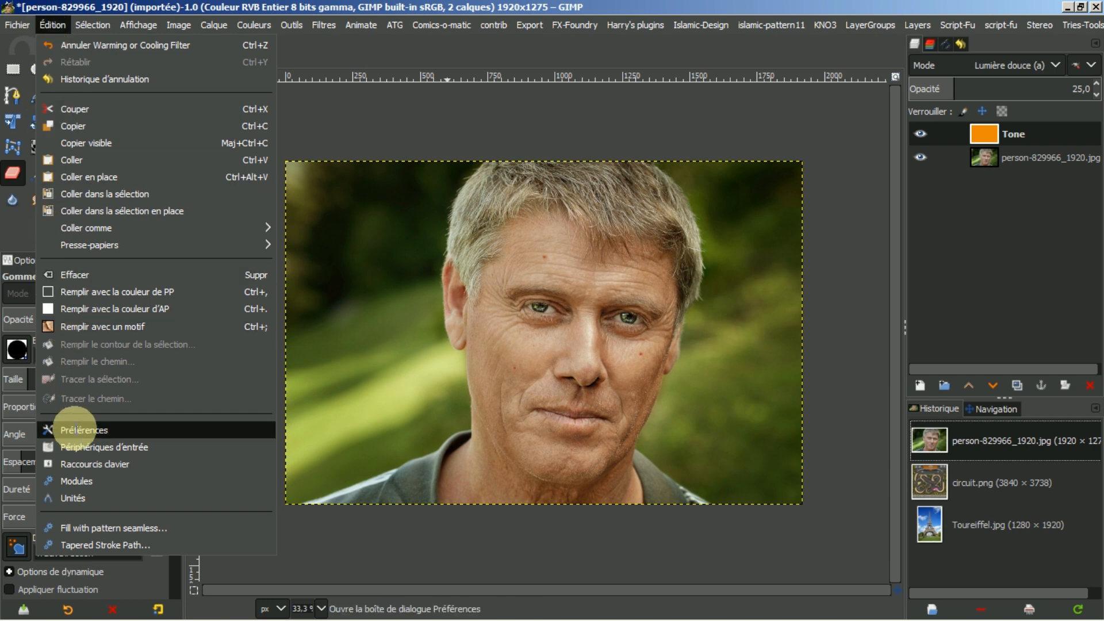
{"action": "left_click", "coordinate": [76, 430]}
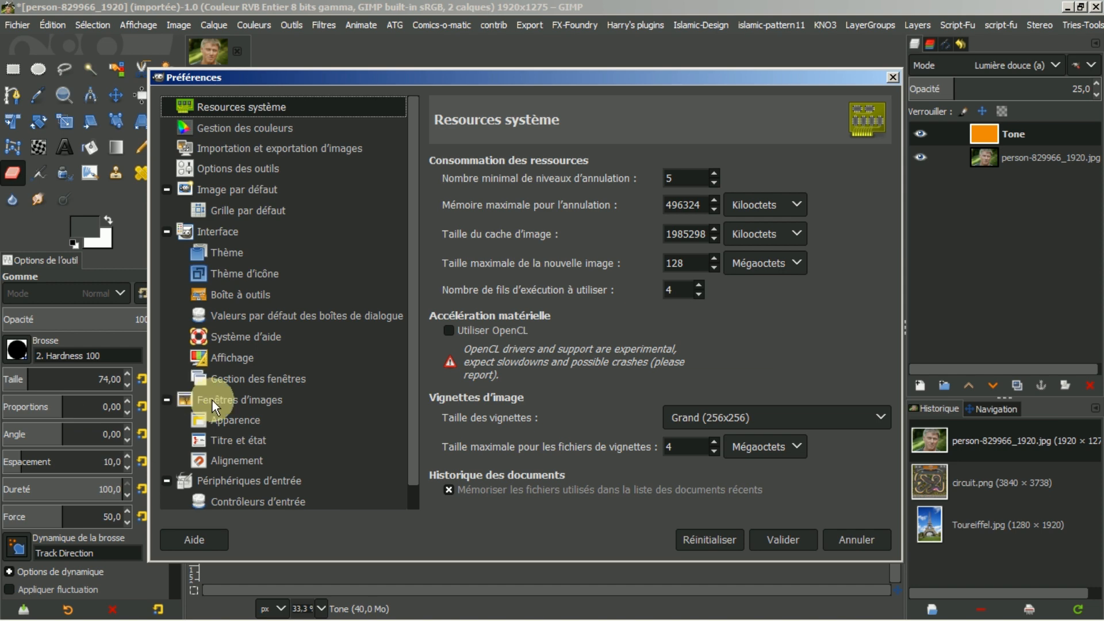
{"action": "scroll", "coordinate": [415, 360], "scroll_direction": "down", "scroll_amount": 1}
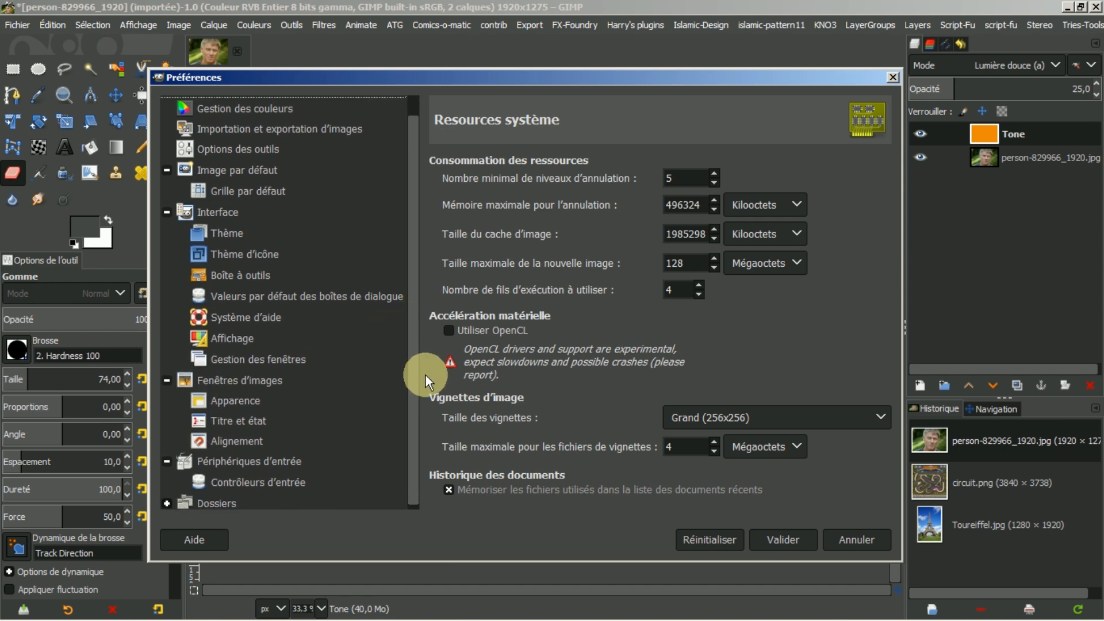
{"action": "left_click", "coordinate": [166, 498]}
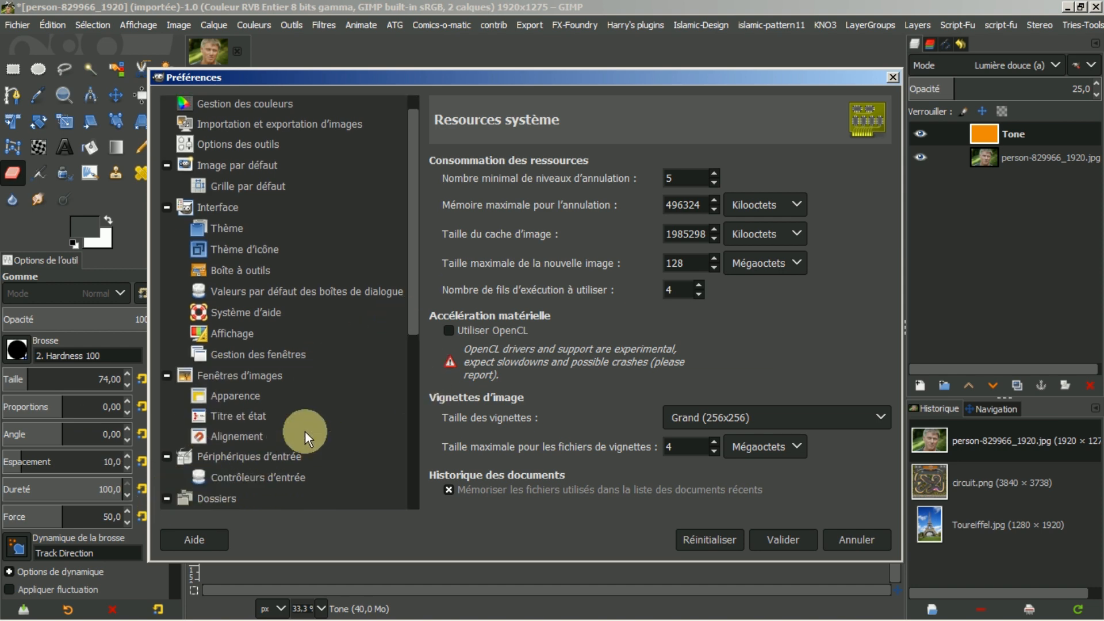
{"action": "scroll", "coordinate": [305, 430], "scroll_direction": "down", "scroll_amount": 5}
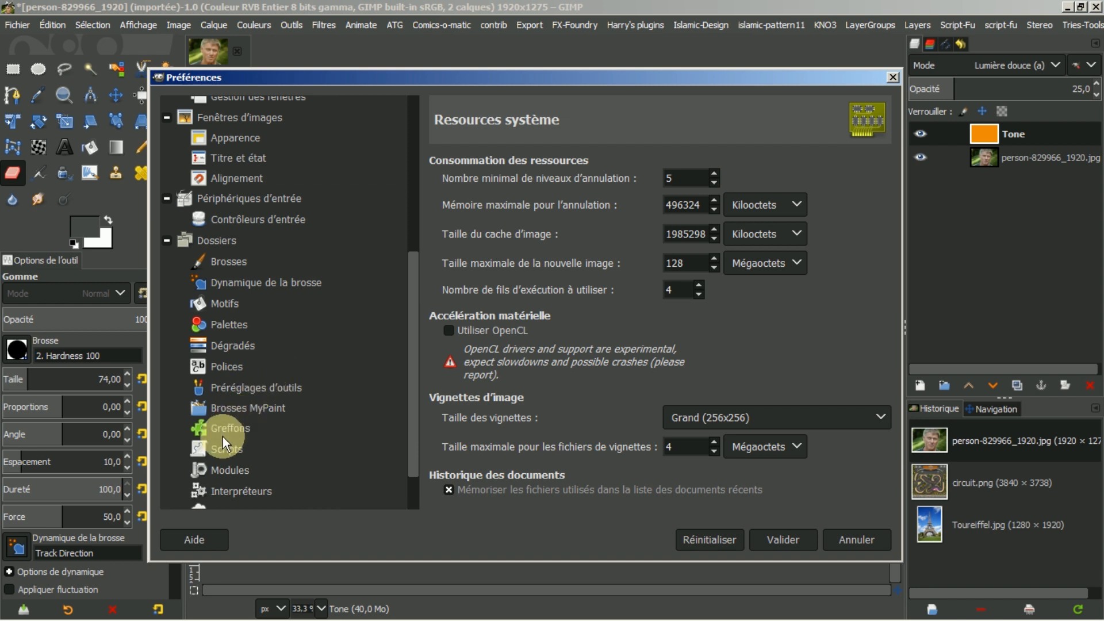
{"action": "left_click", "coordinate": [219, 448]}
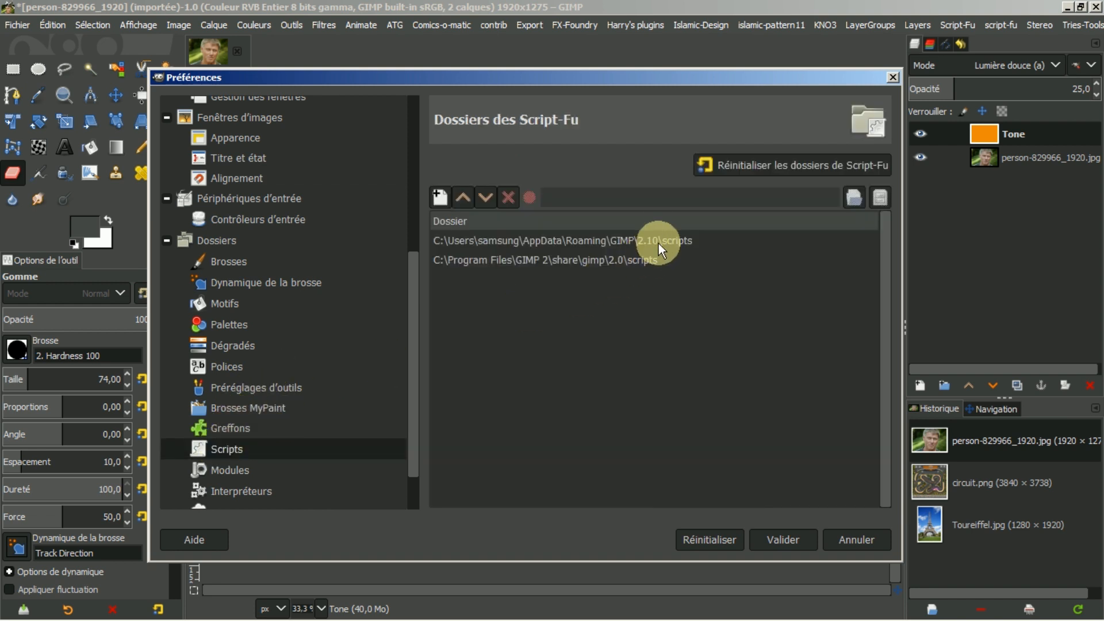
{"action": "left_click", "coordinate": [573, 241]}
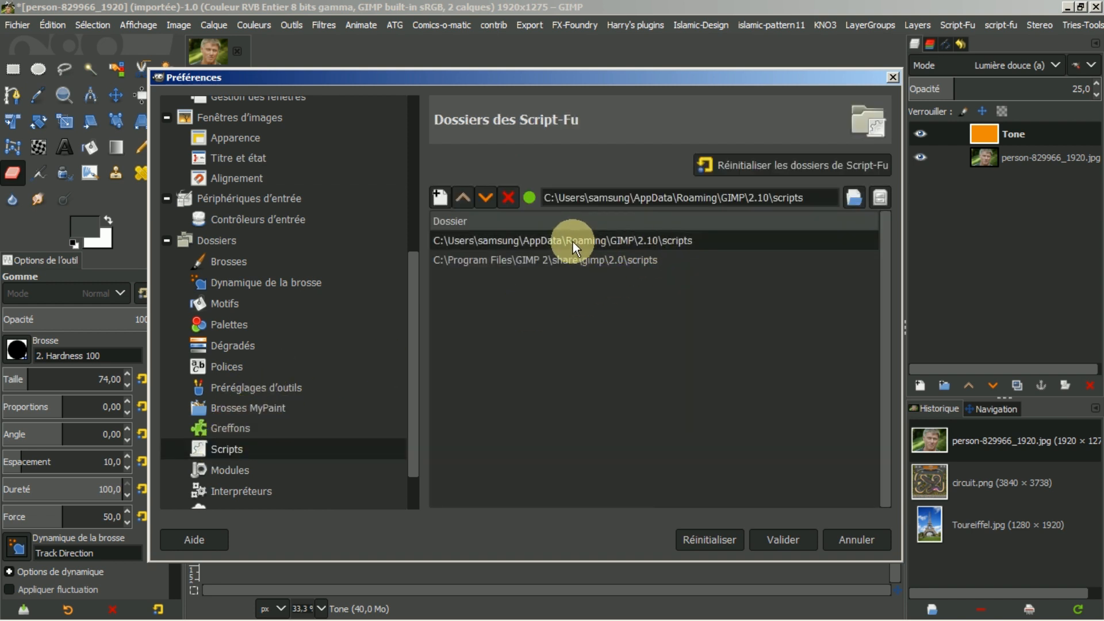
Step: Inspect the registry.gimp.org folder inside the user scripts folder in the file explorer, and close the explorer and the preferences
{"action": "left_click", "coordinate": [854, 197]}
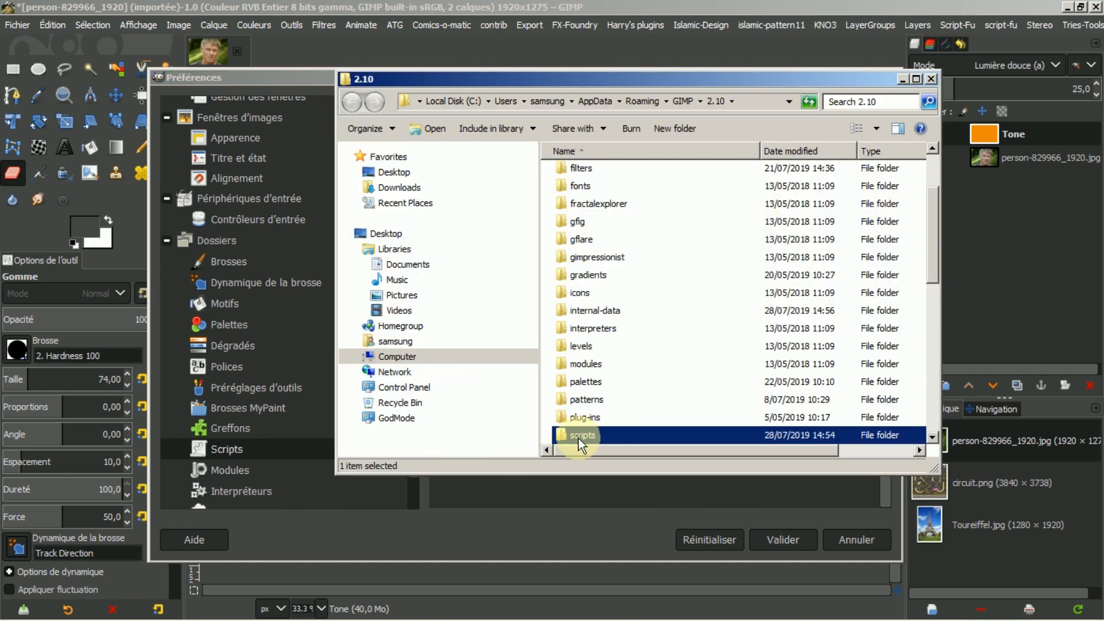
{"action": "double_click", "coordinate": [579, 438]}
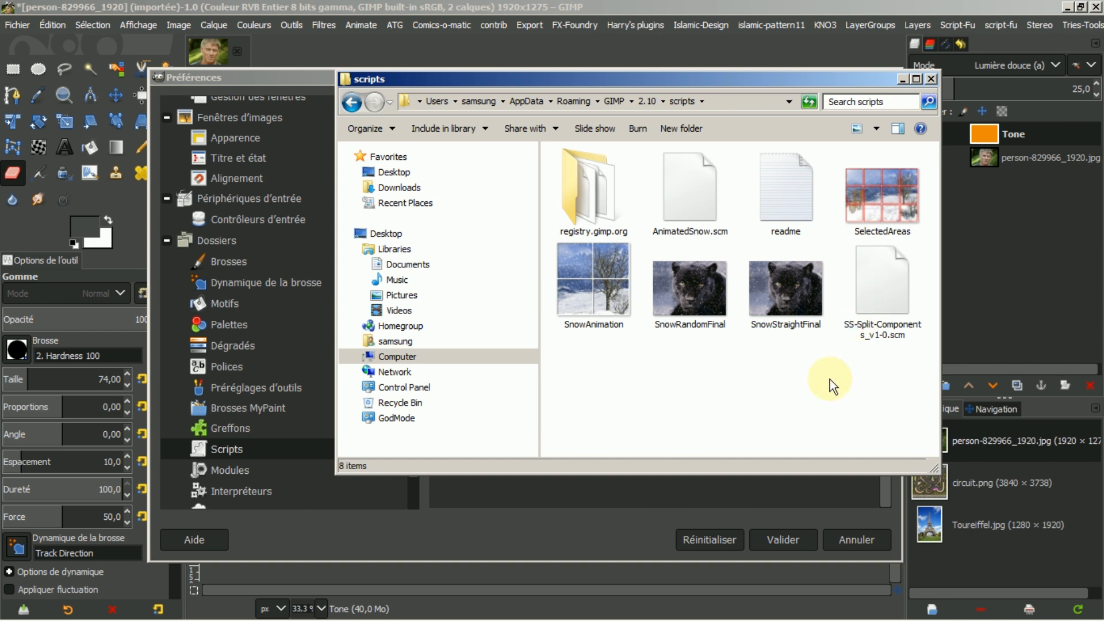
{"action": "left_click", "coordinate": [596, 179]}
{"action": "right_click", "coordinate": [596, 181]}
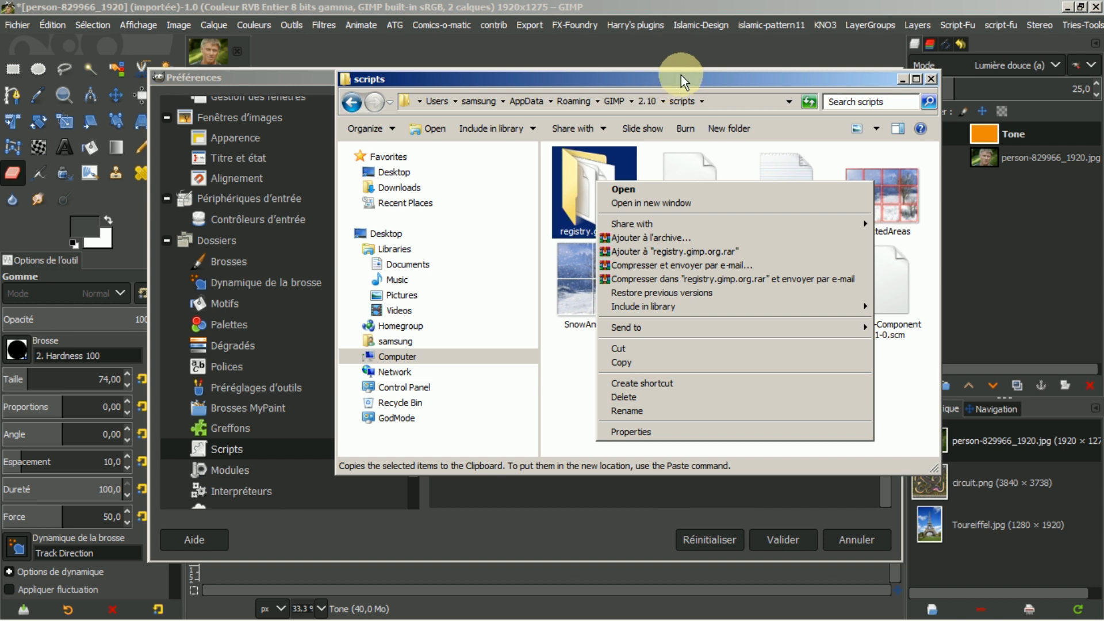
{"action": "left_click", "coordinate": [813, 75]}
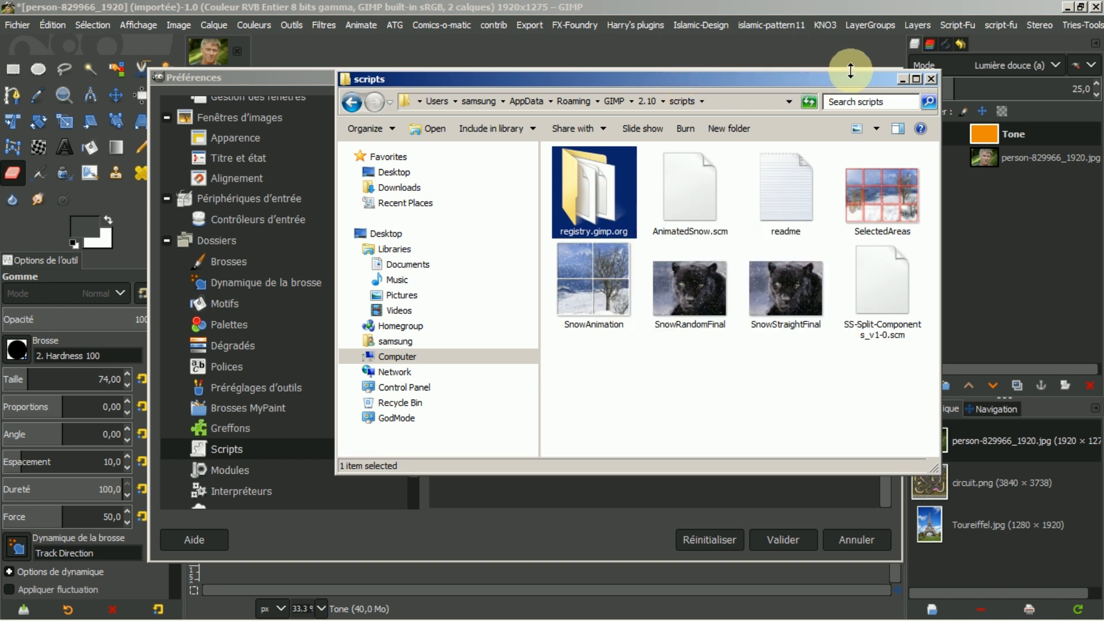
{"action": "left_click", "coordinate": [932, 79]}
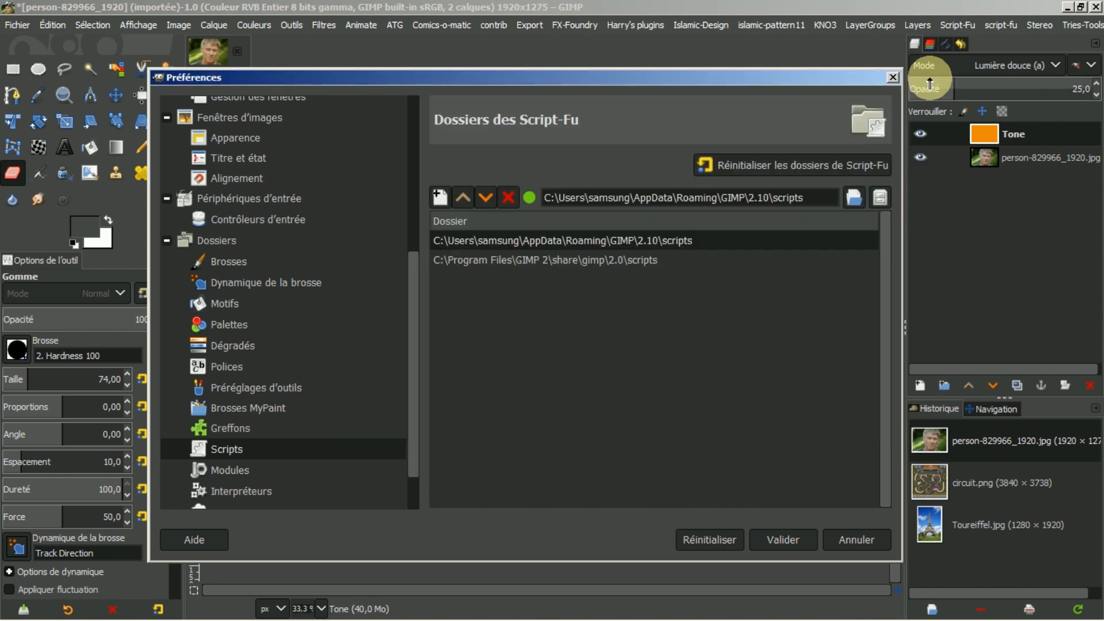
{"action": "left_click", "coordinate": [892, 78]}
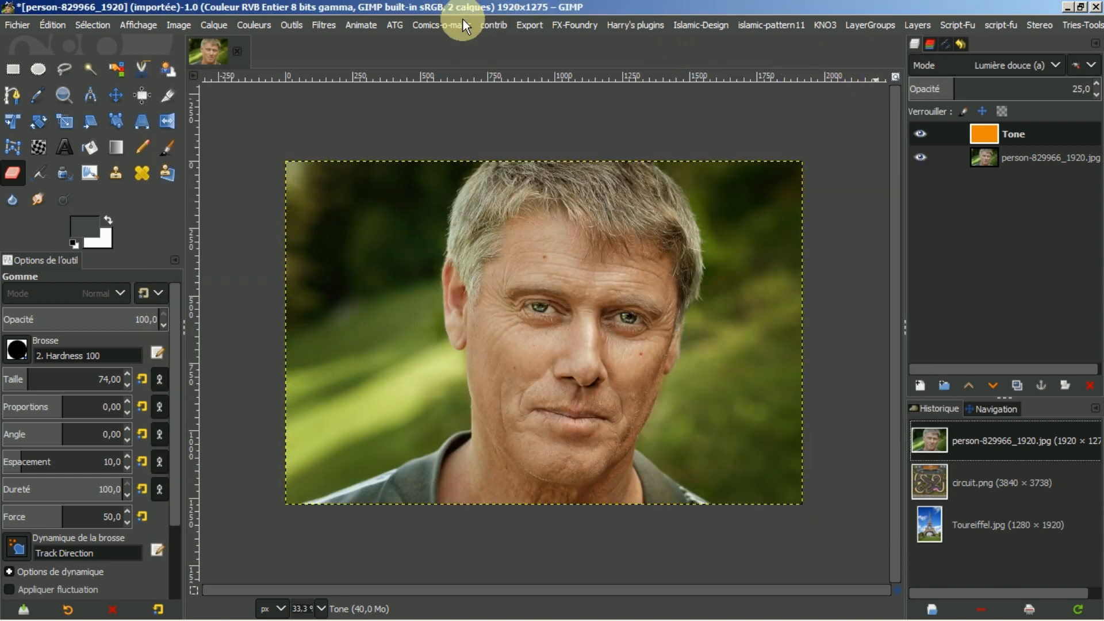